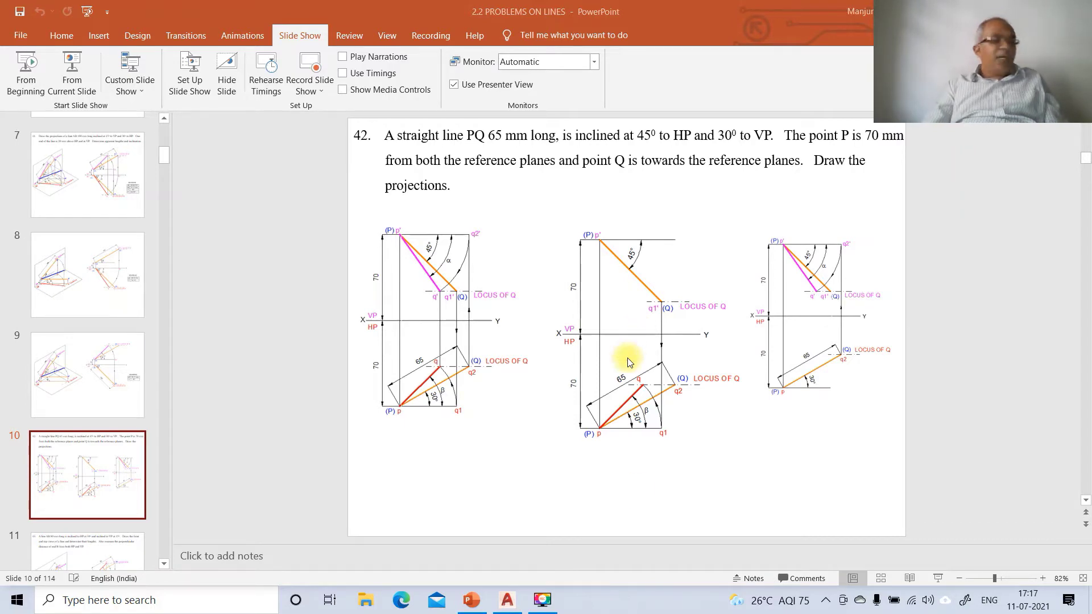
Switch to AutoCAD, turn the grid off and turn ortho mode on
click(507, 600)
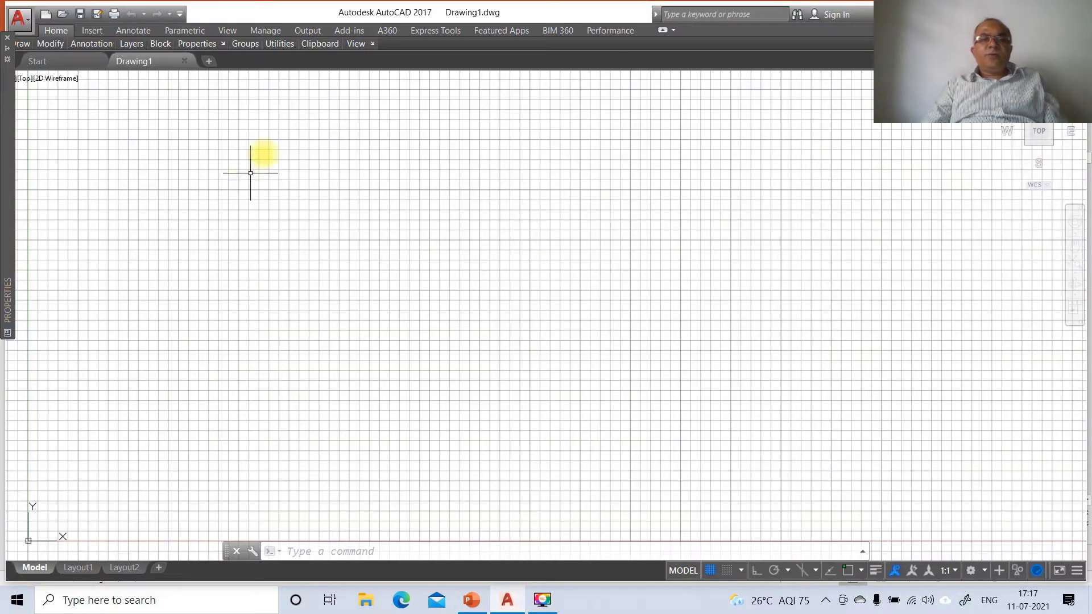
click(715, 571)
click(756, 570)
Set the model space limits with the lower-left corner at 0,0 and the upper-right corner at 297,210
click(400, 552)
text(LIMITS)
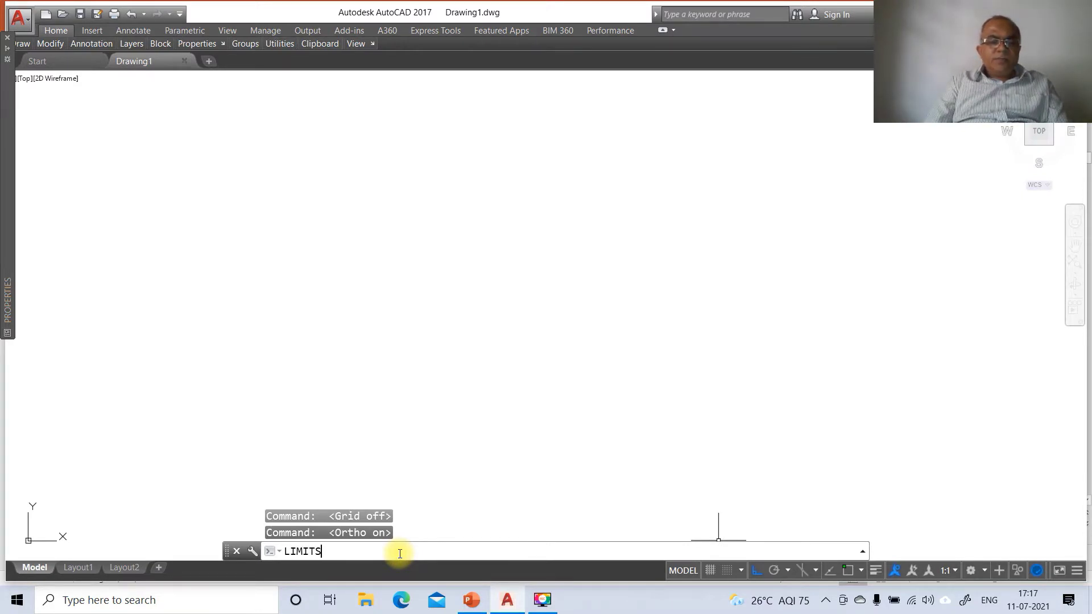
key(Return)
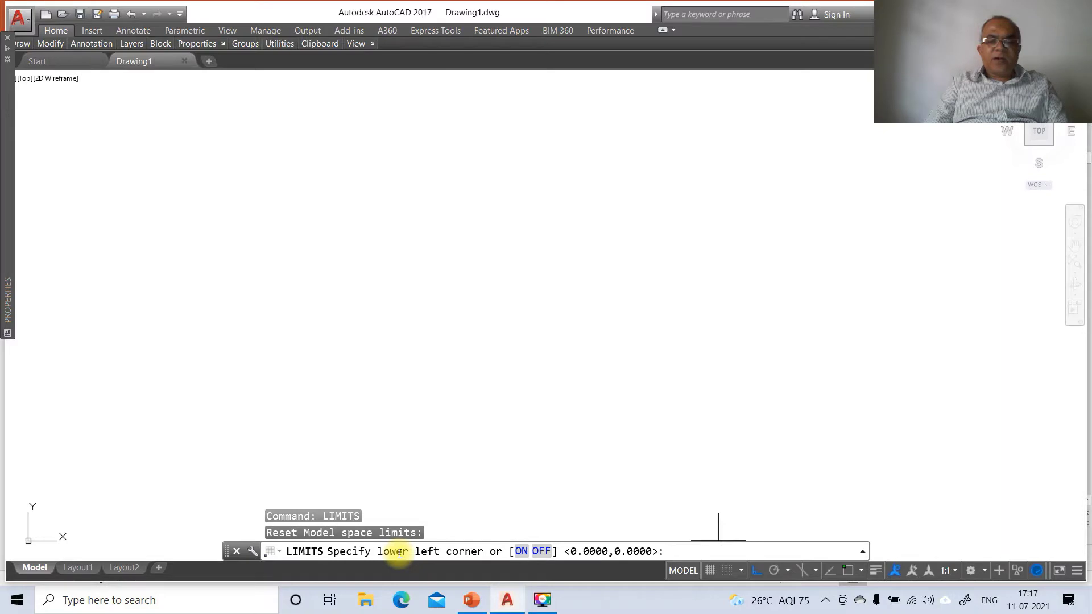
key(Return)
text(2)
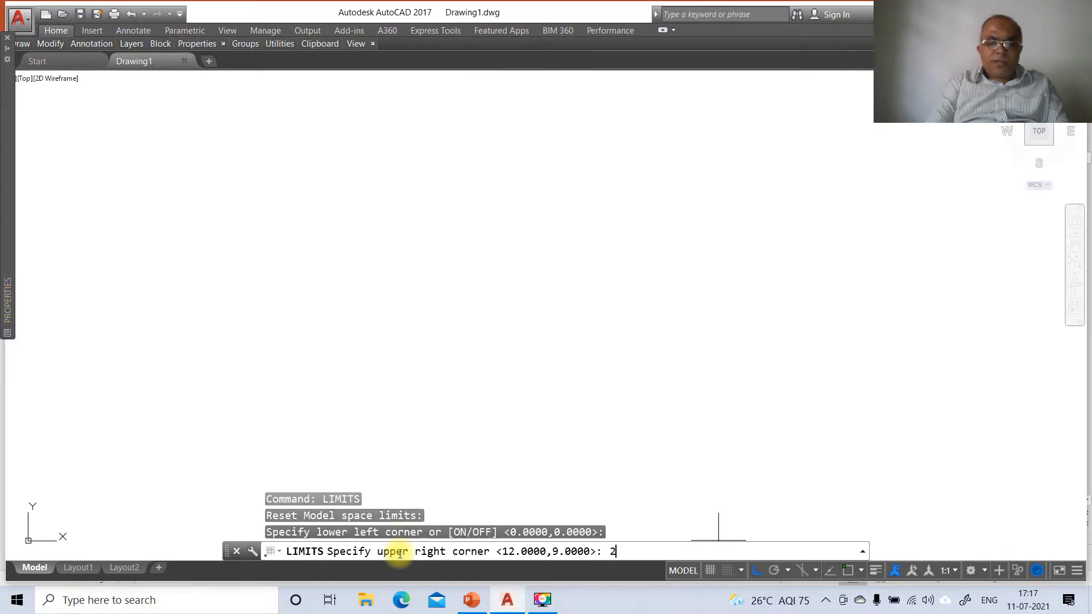
text(97,210)
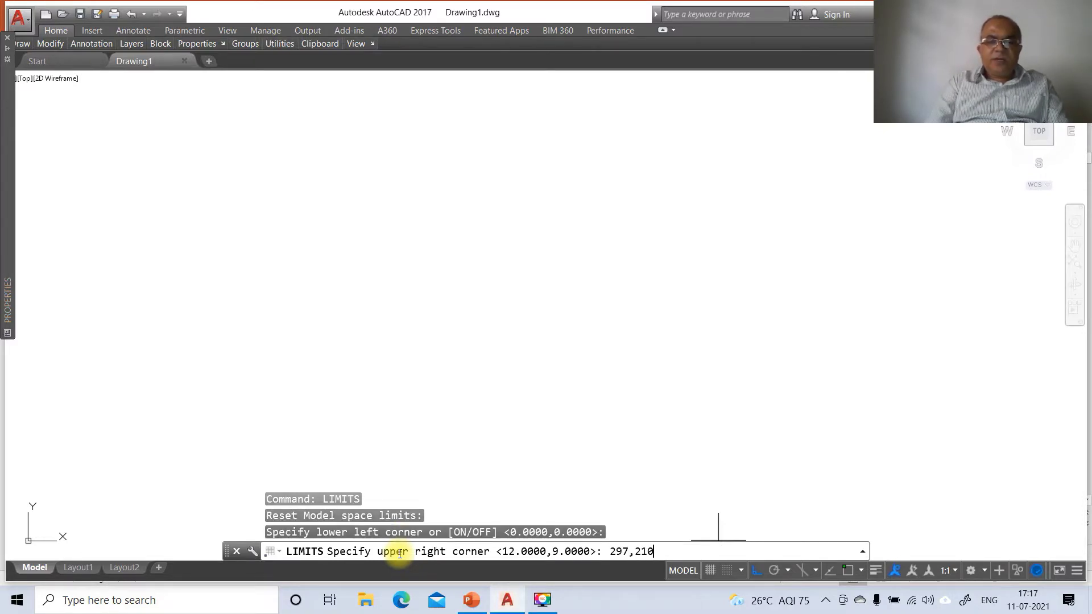
key(Return)
Draw a horizontal line about 375 mm long near the bottom of the drawing area, continuing vertically about 175 mm up from its right end
text(z)
key(Return)
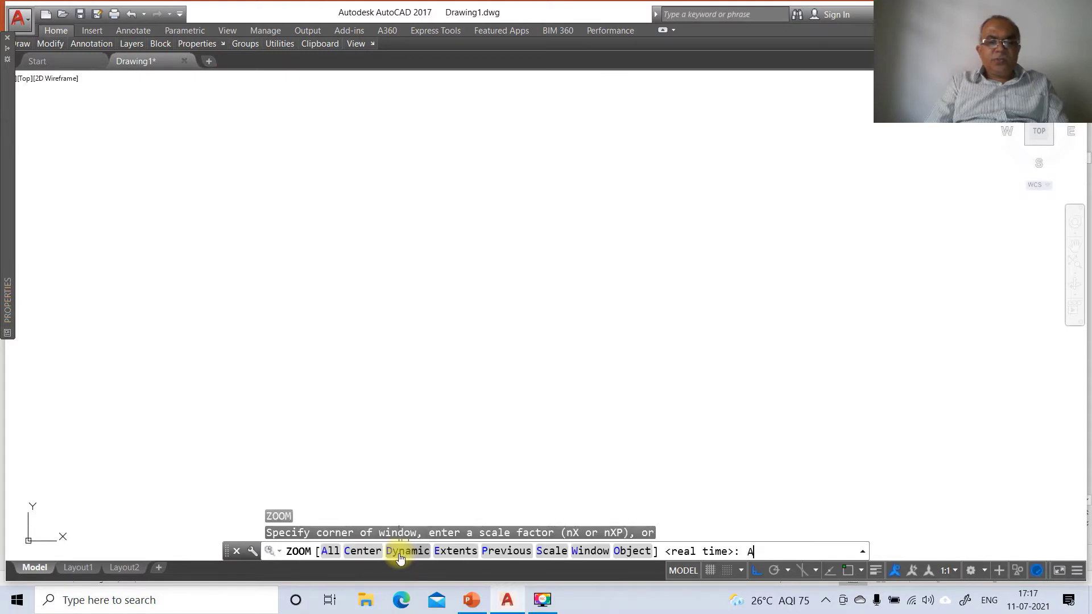
text(A)
key(Return)
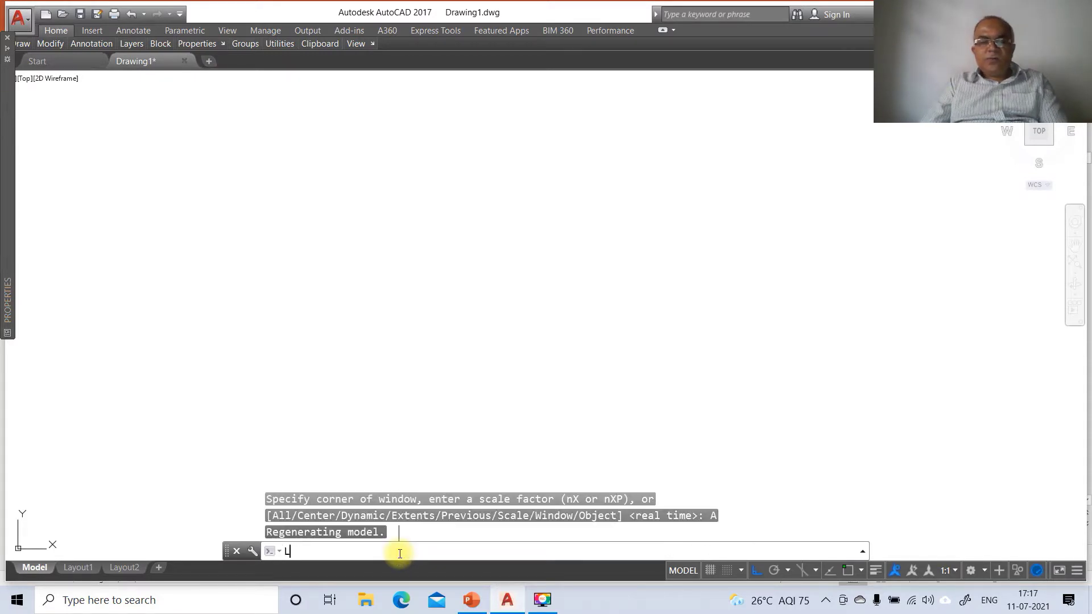
text(L)
key(Return)
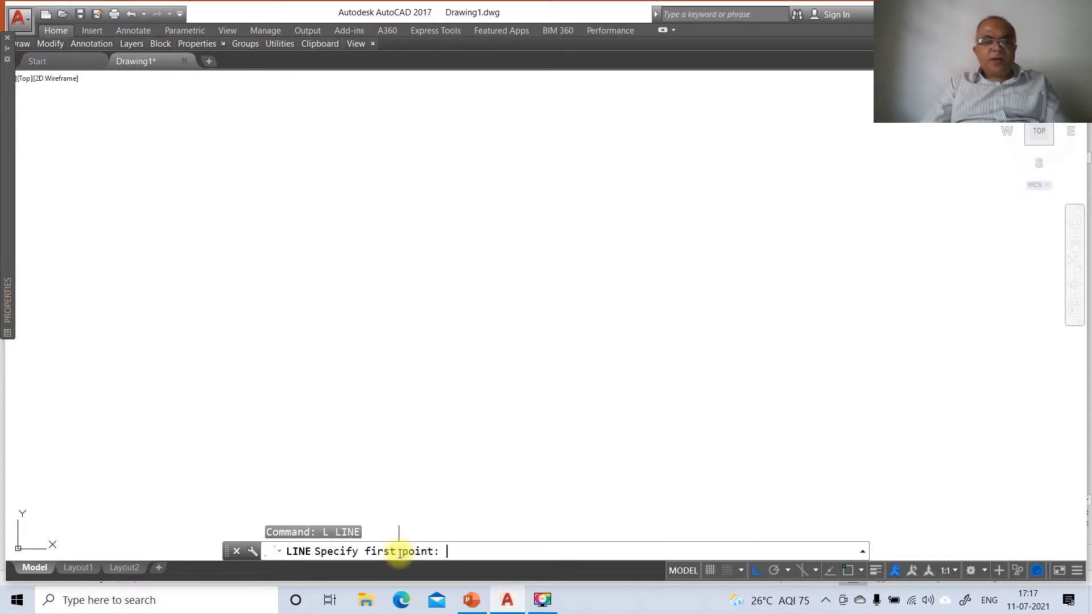
click(64, 489)
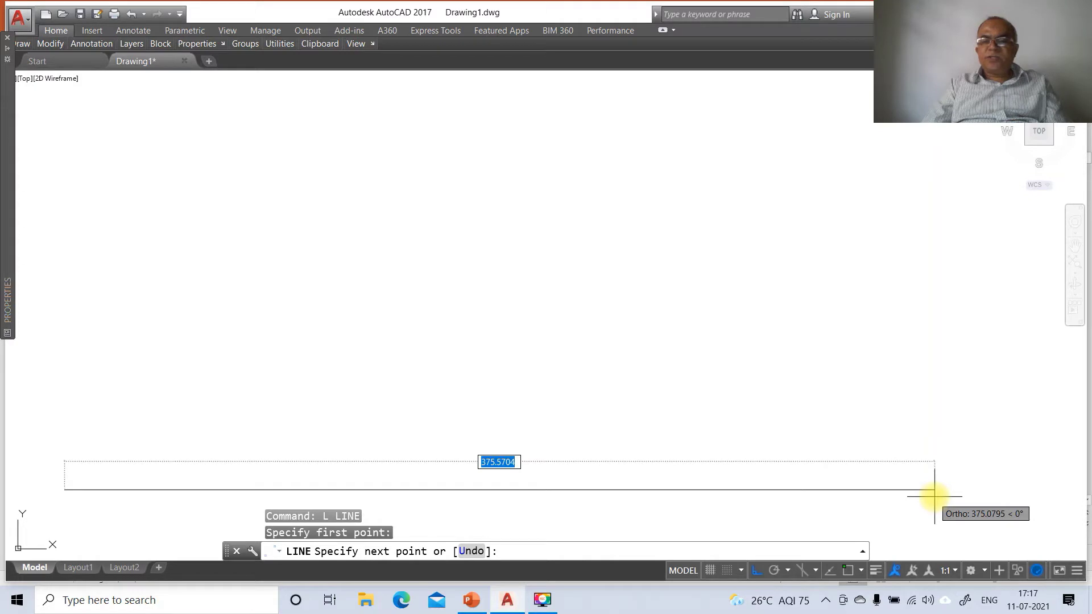
click(935, 496)
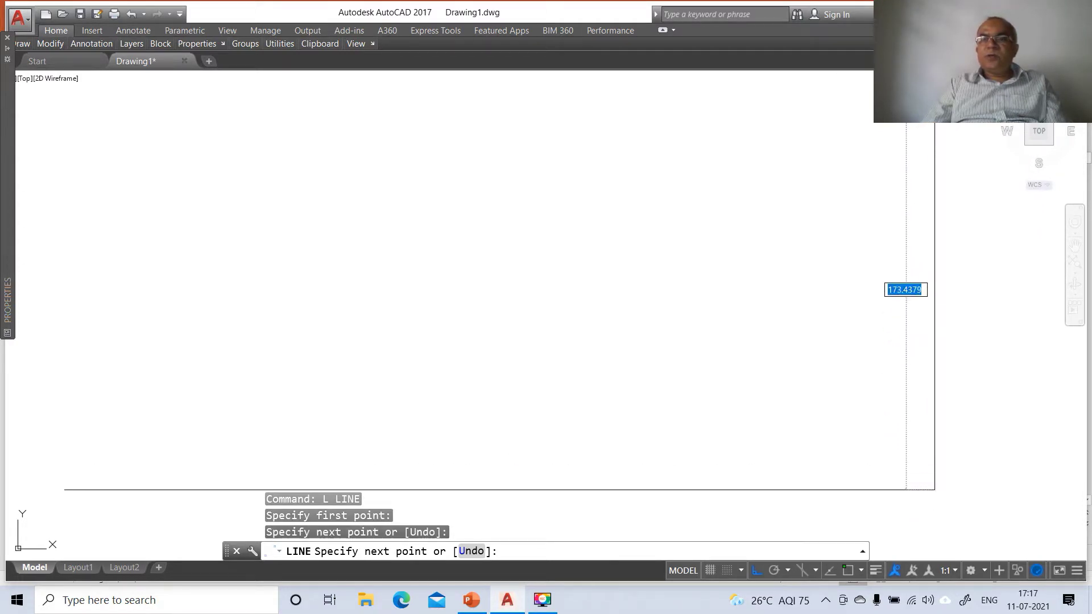
click(934, 83)
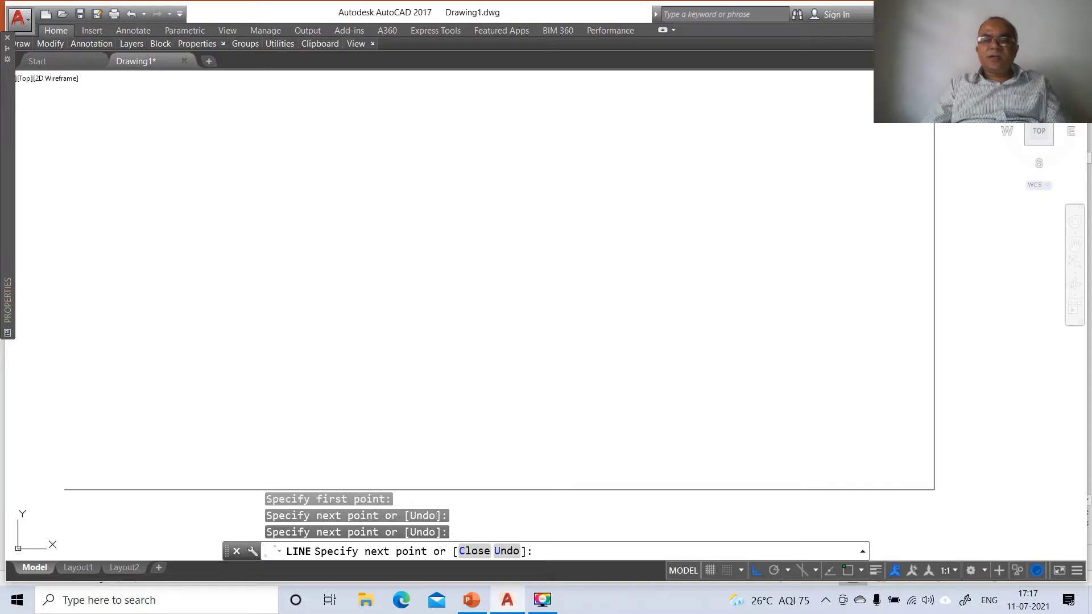
key(Return)
Offset the vertical line 297 mm to the left for the sheet border's left edge
text(o)
key(Return)
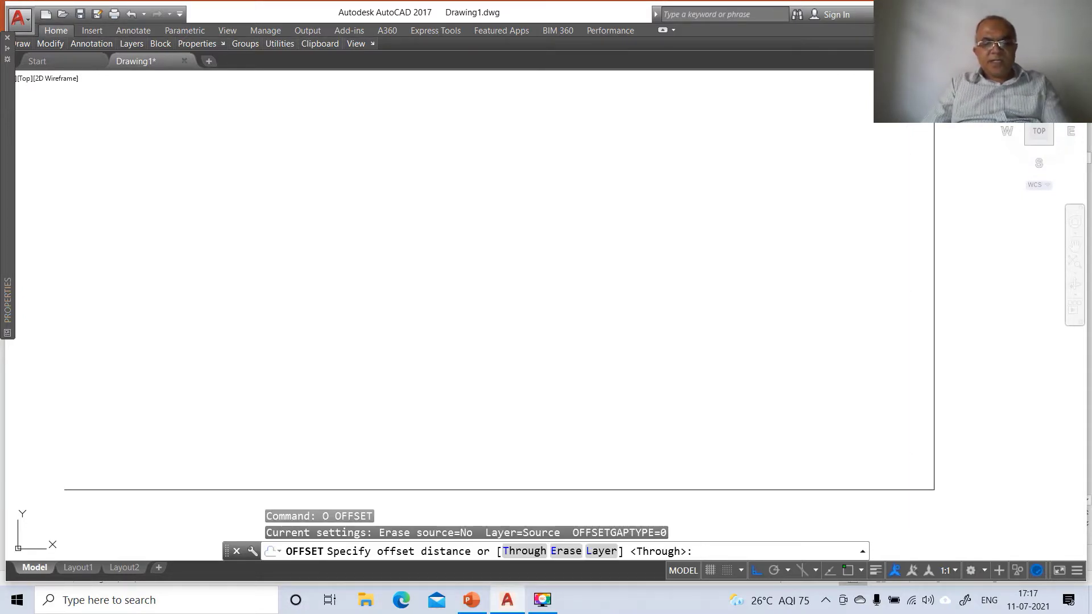
text(297)
key(Return)
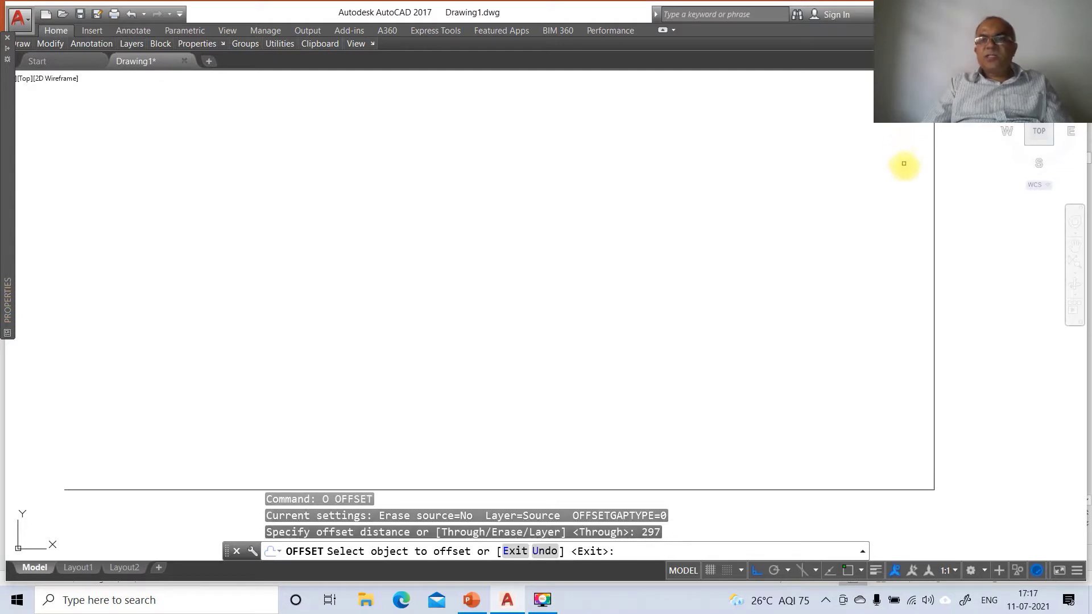
click(934, 175)
click(787, 186)
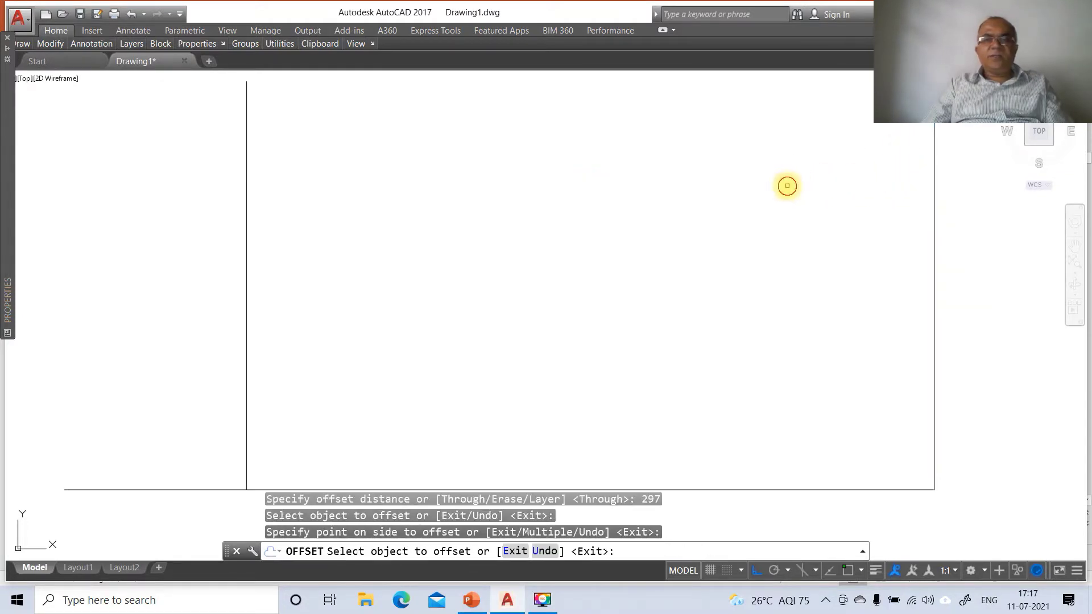
key(Return)
Offset the bottom horizontal line 210 mm upward for the sheet border's top edge
key(Return)
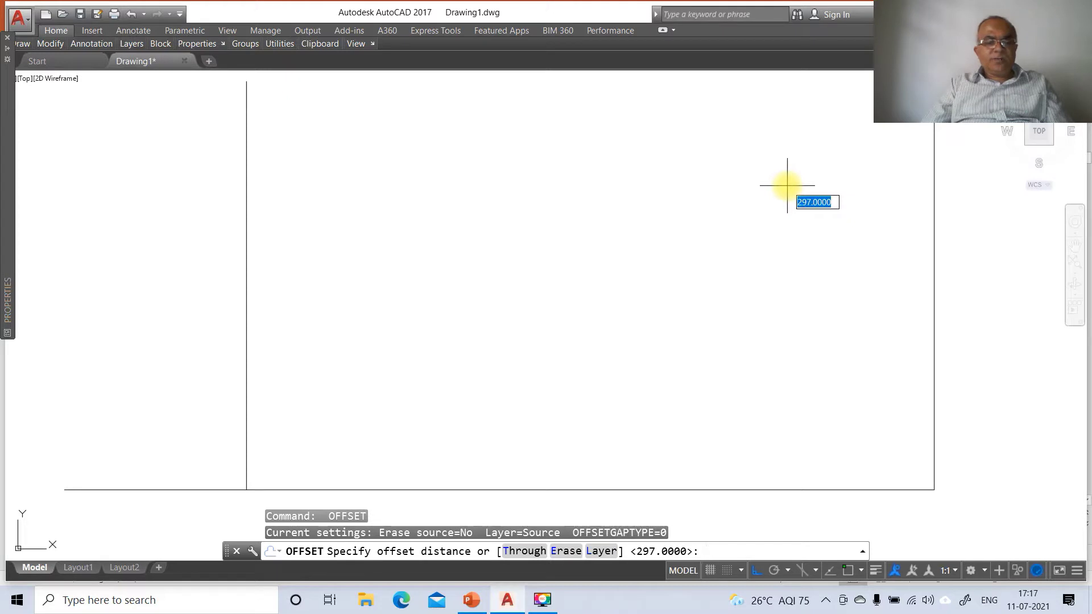
text(21)
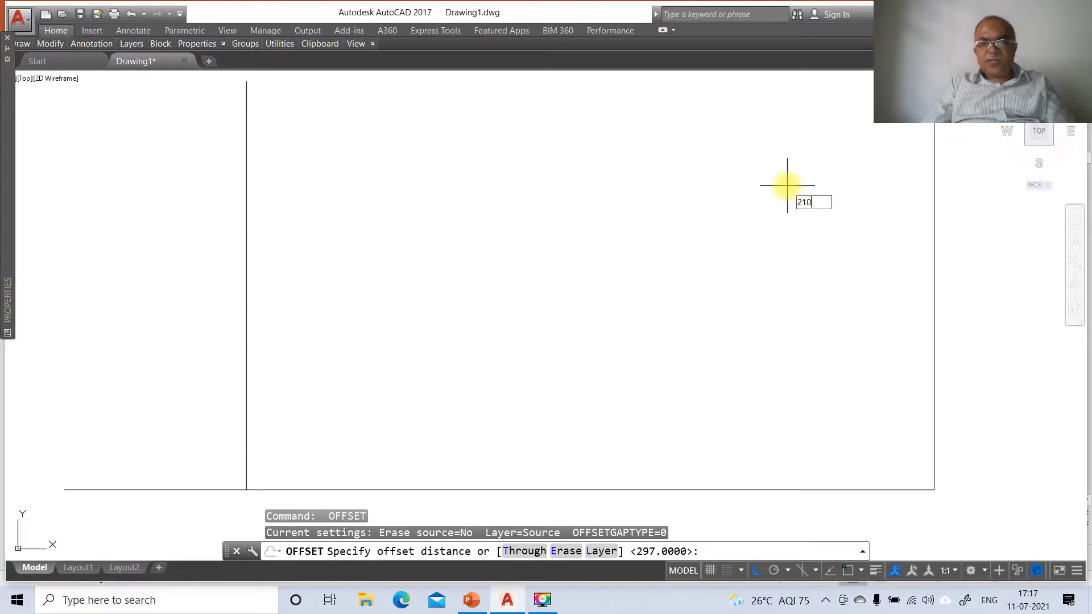
text(0)
key(Return)
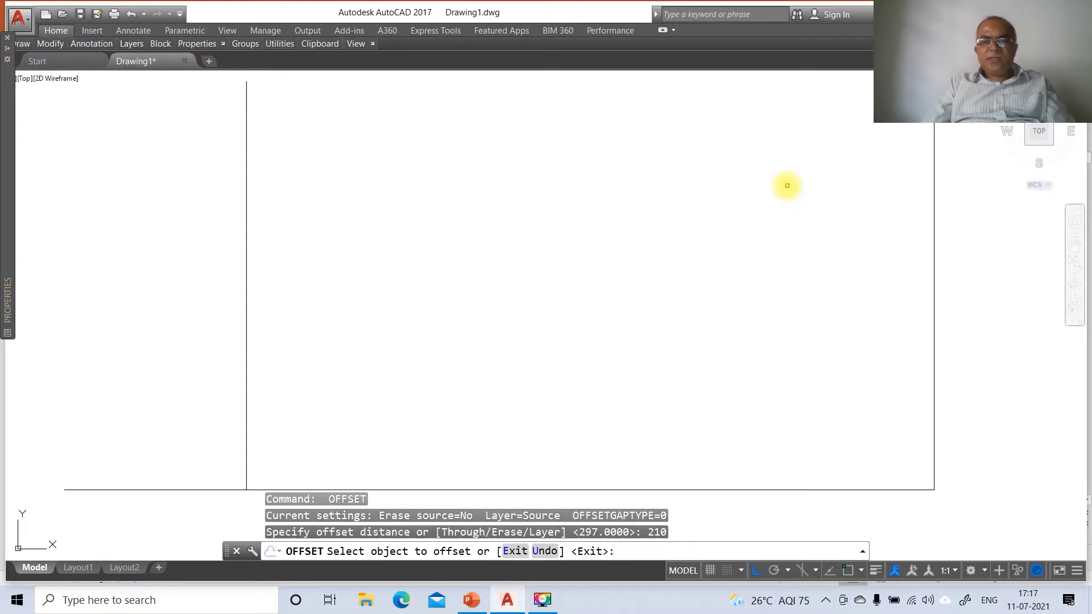
click(687, 488)
click(687, 427)
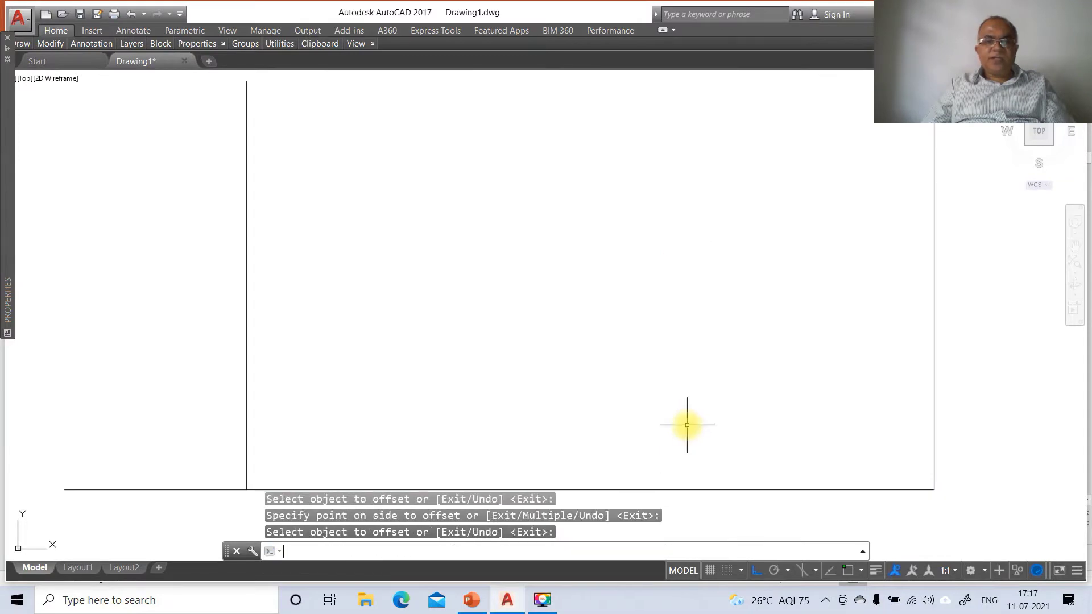
Join the left vertical line and the top horizontal line in a sharp corner with a zero-radius Fillet
text(Z)
key(Return)
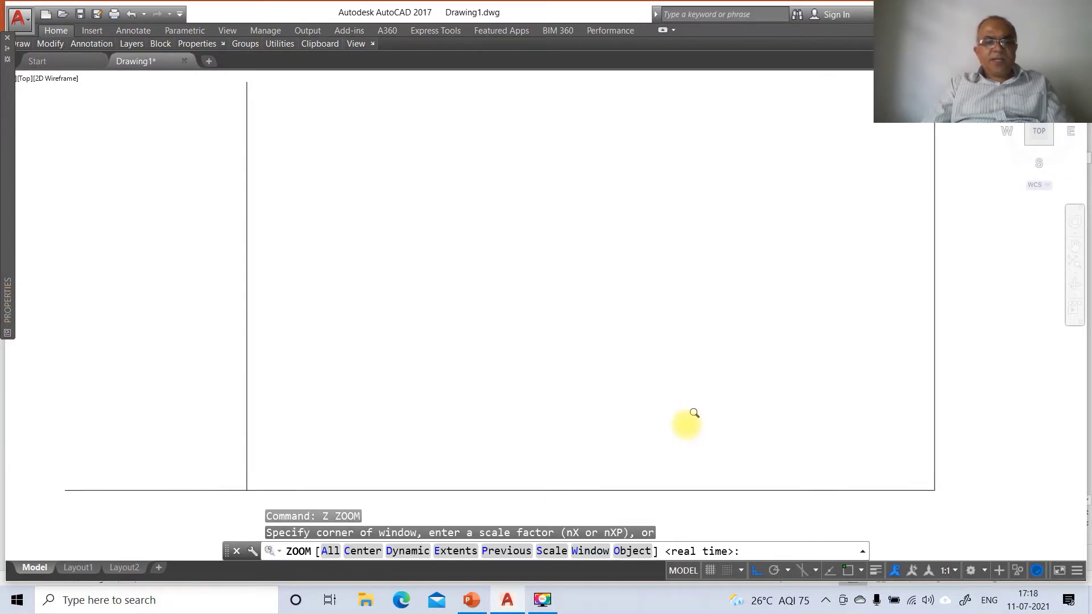
text(.6X)
key(Return)
text(F)
key(Return)
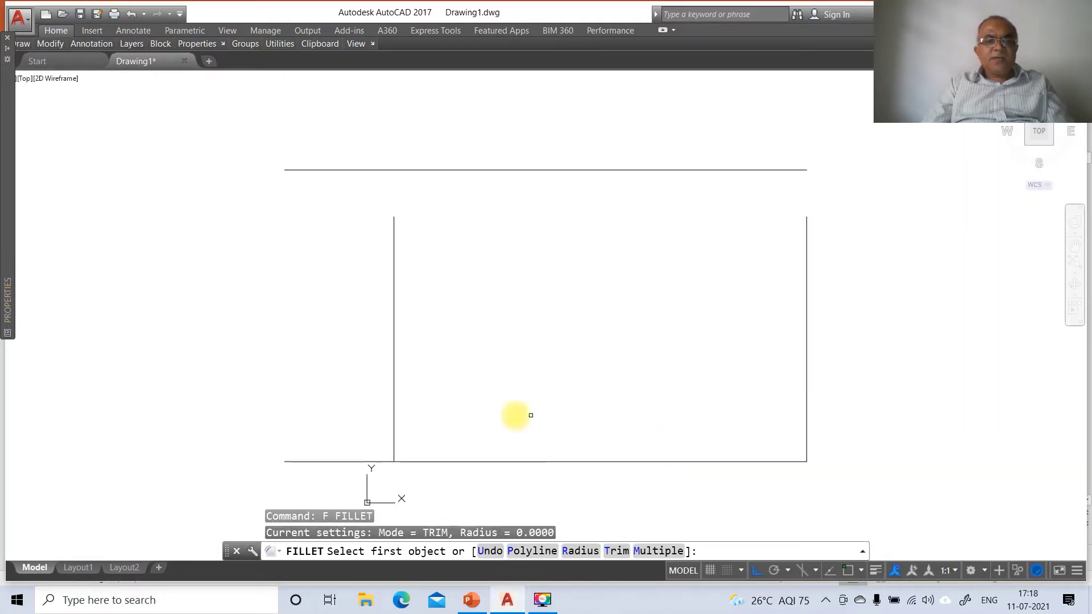
click(394, 412)
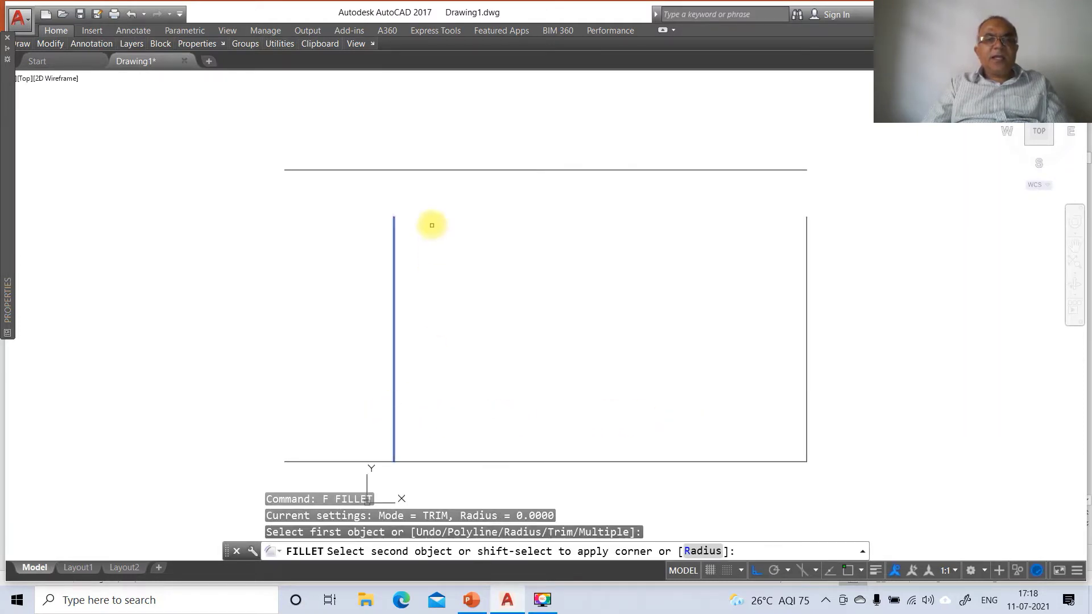
click(444, 171)
Fillet the border's top-right and bottom-left corners with zero radius to complete the rectangle
key(Return)
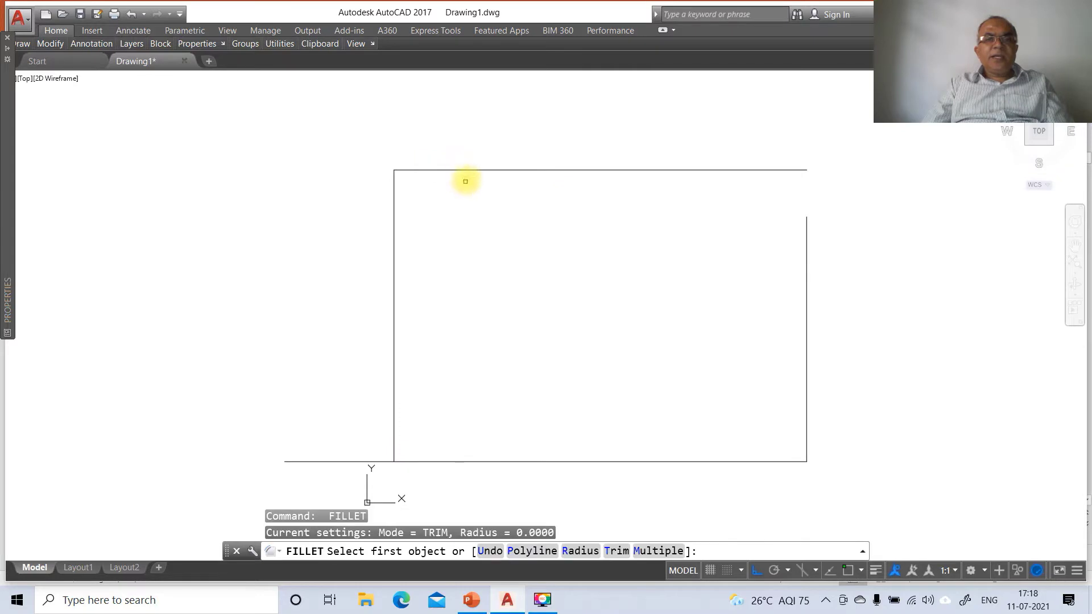
click(467, 170)
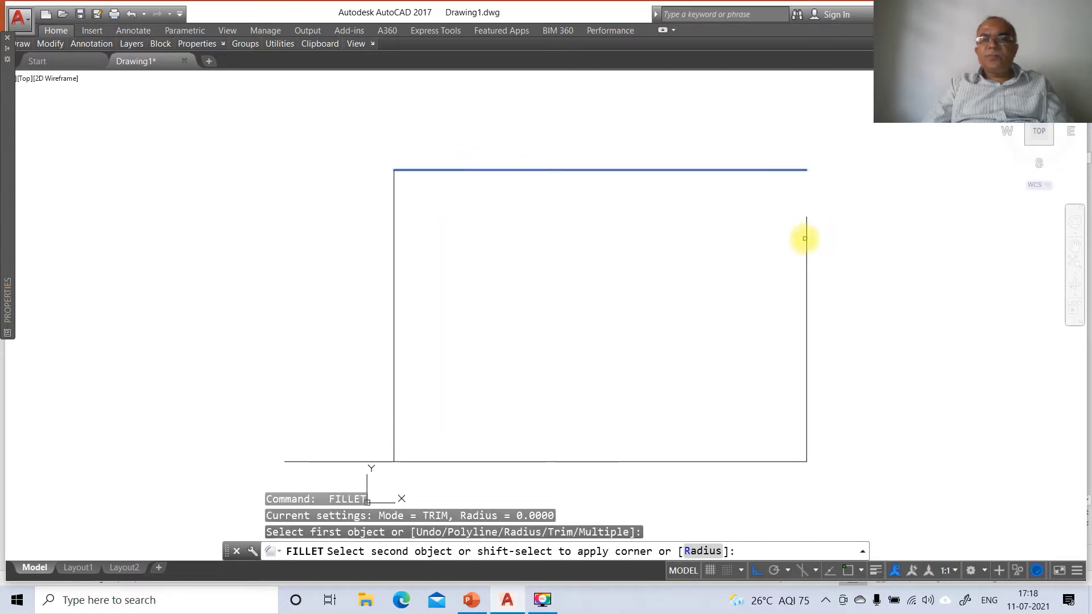
click(807, 240)
key(Return)
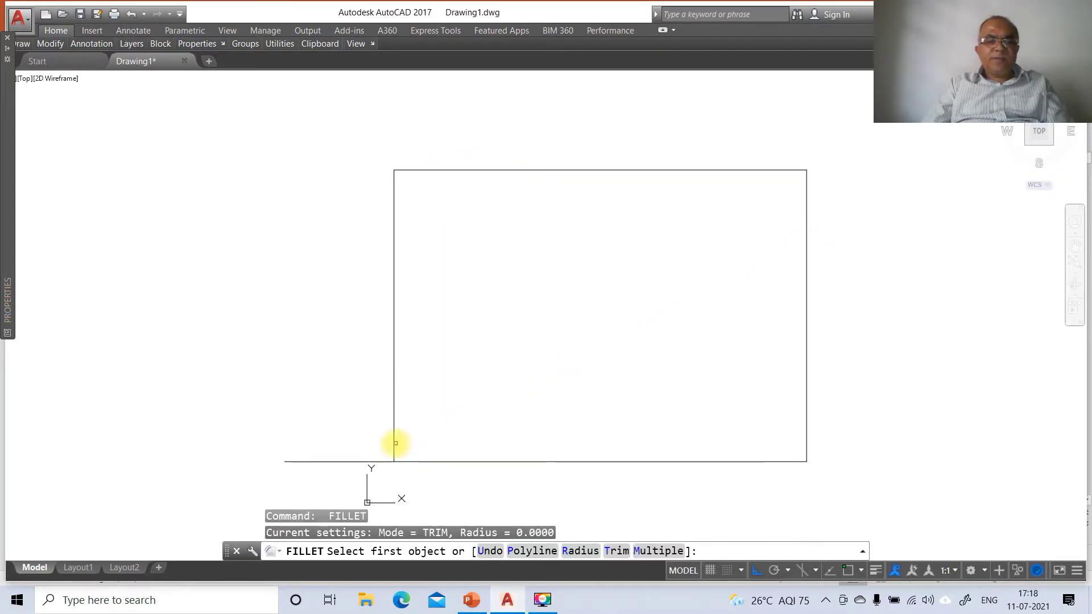
click(394, 443)
click(418, 460)
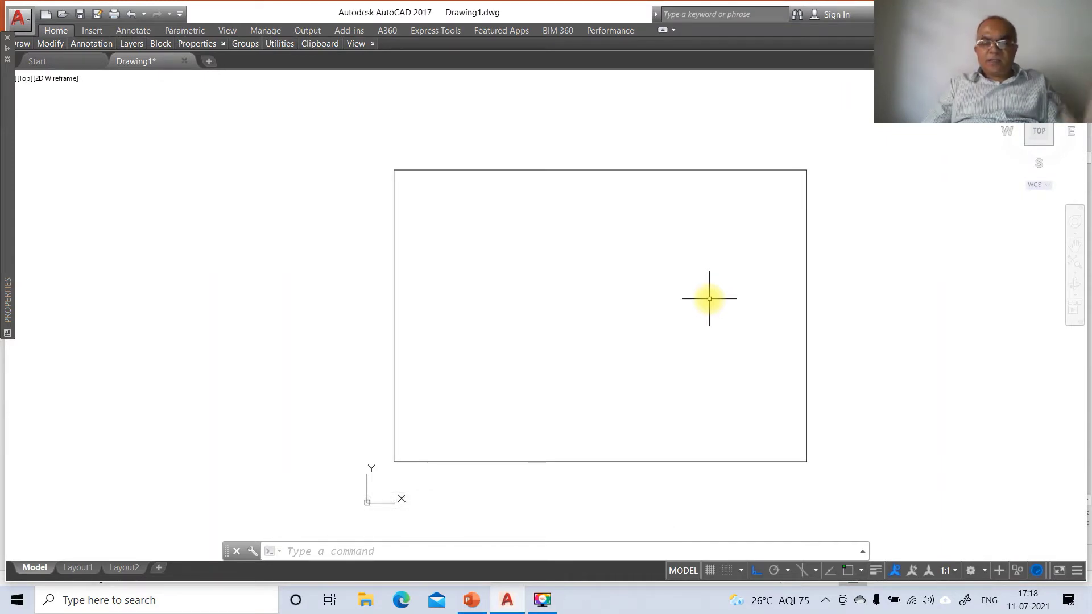
text(L)
key(Return)
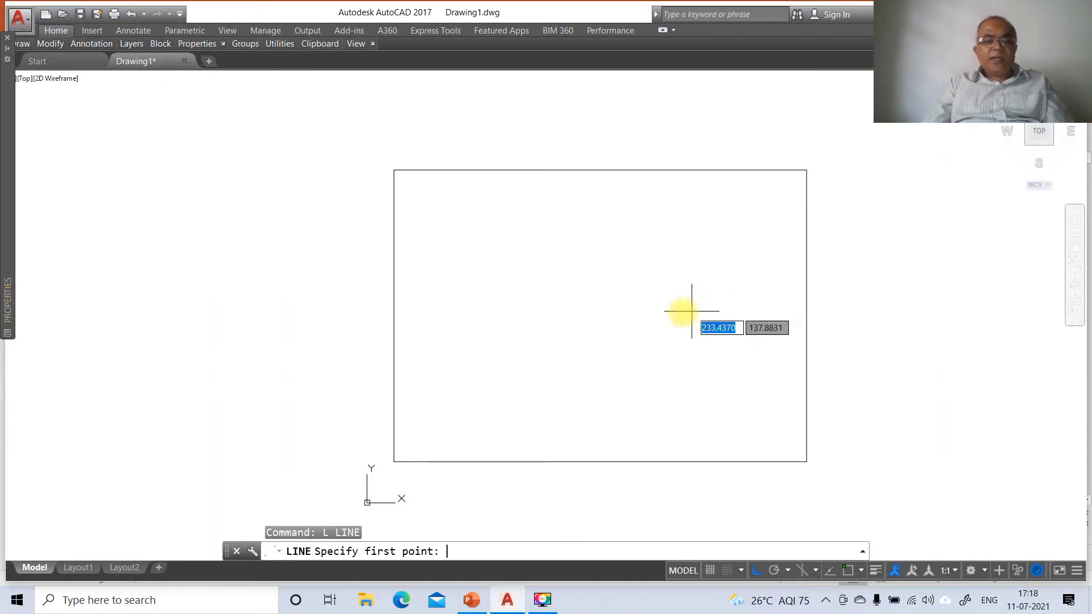
key(Escape)
key(Escape)
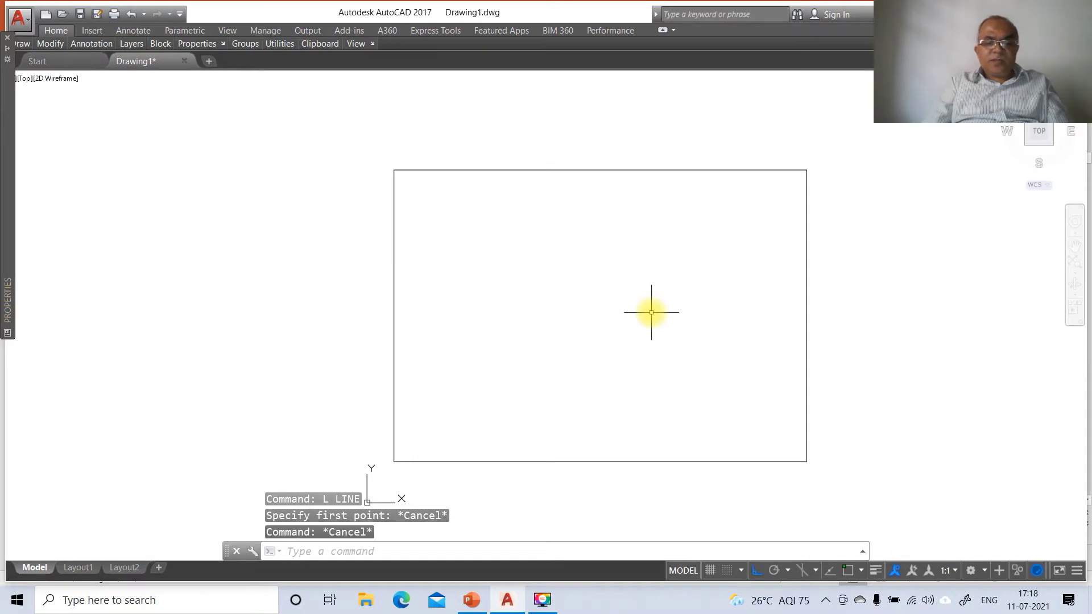
Create a new layer named XY in the layer properties
text(LA)
key(Return)
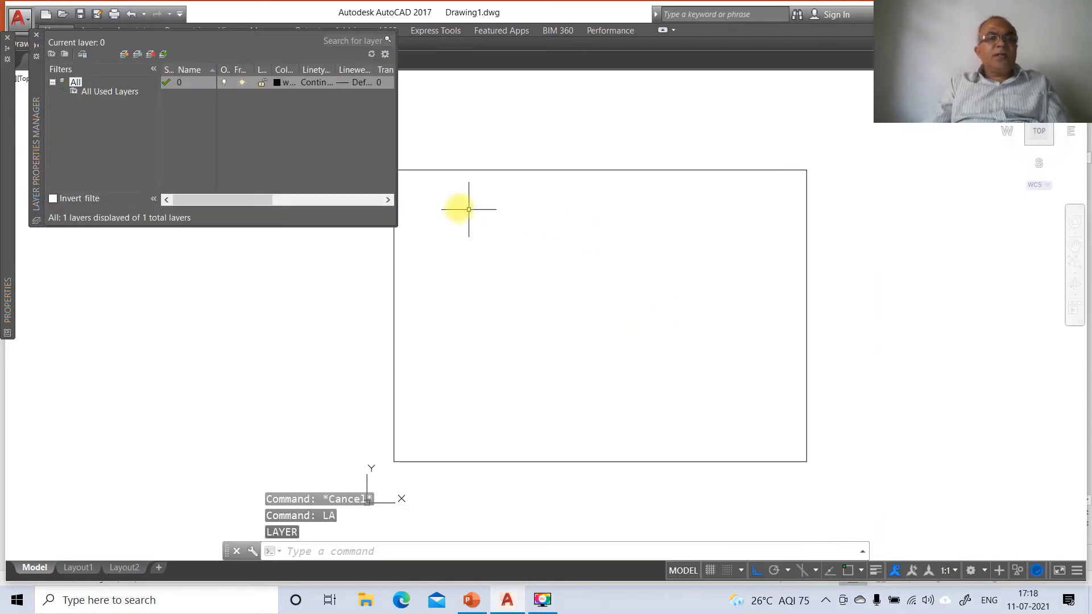
click(122, 55)
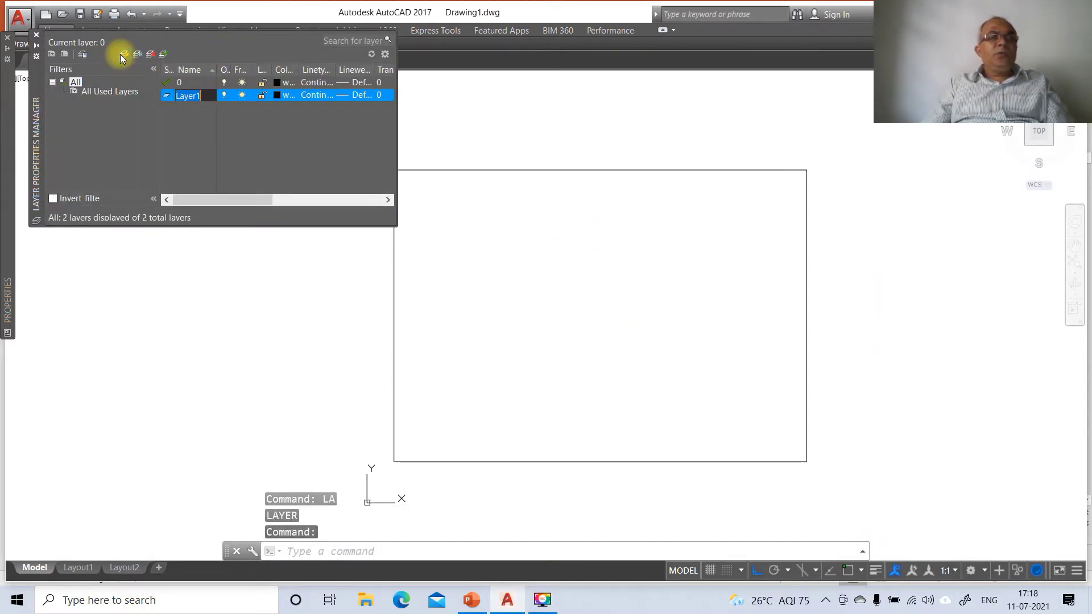
text(XY)
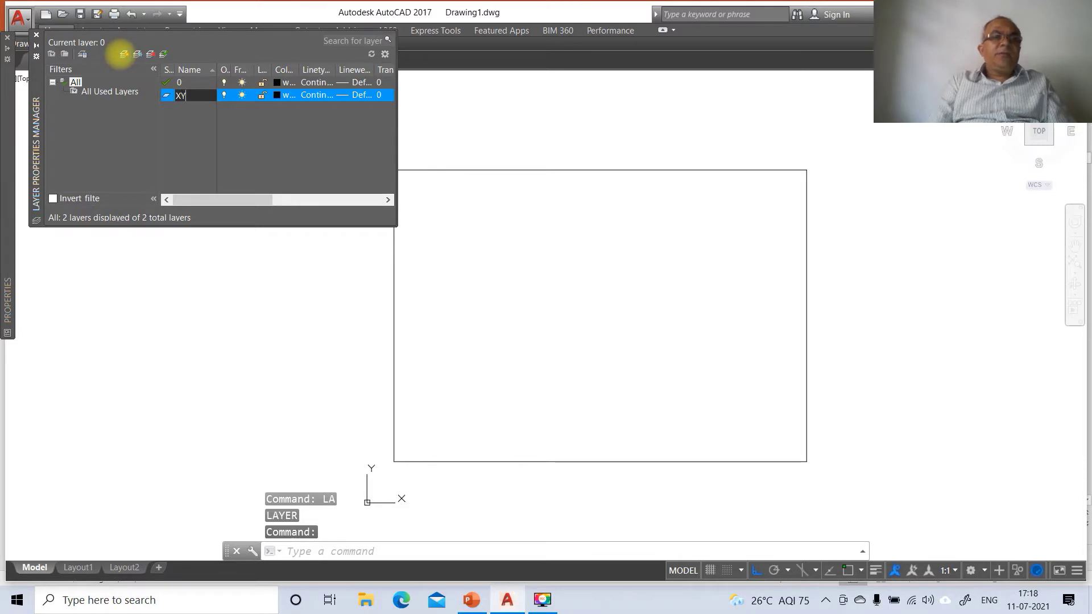
key(Return)
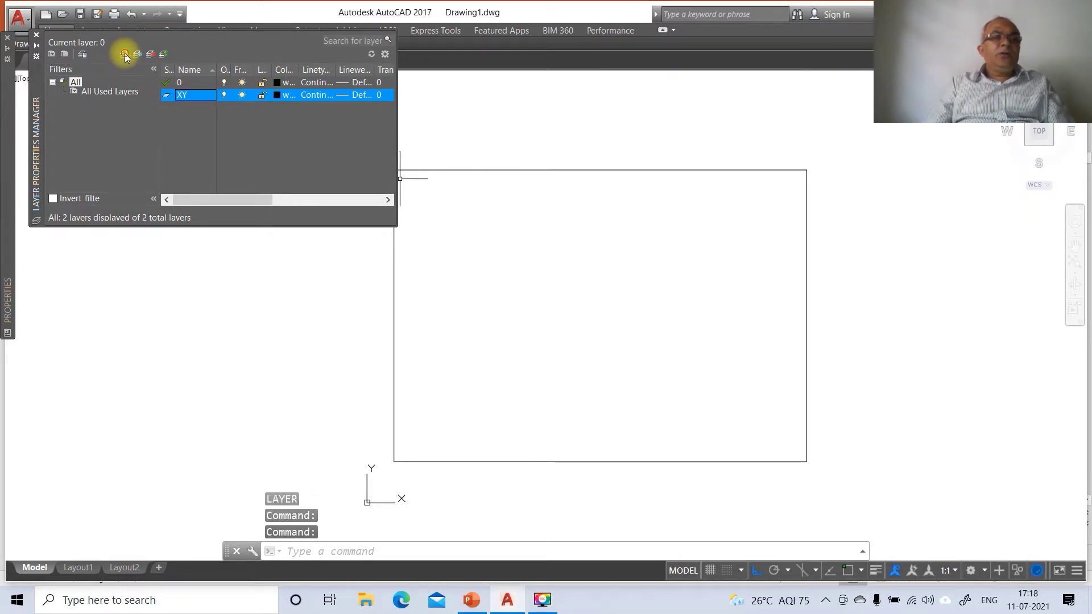
Add two more layers named FV and TV
click(121, 55)
text(FV)
key(Return)
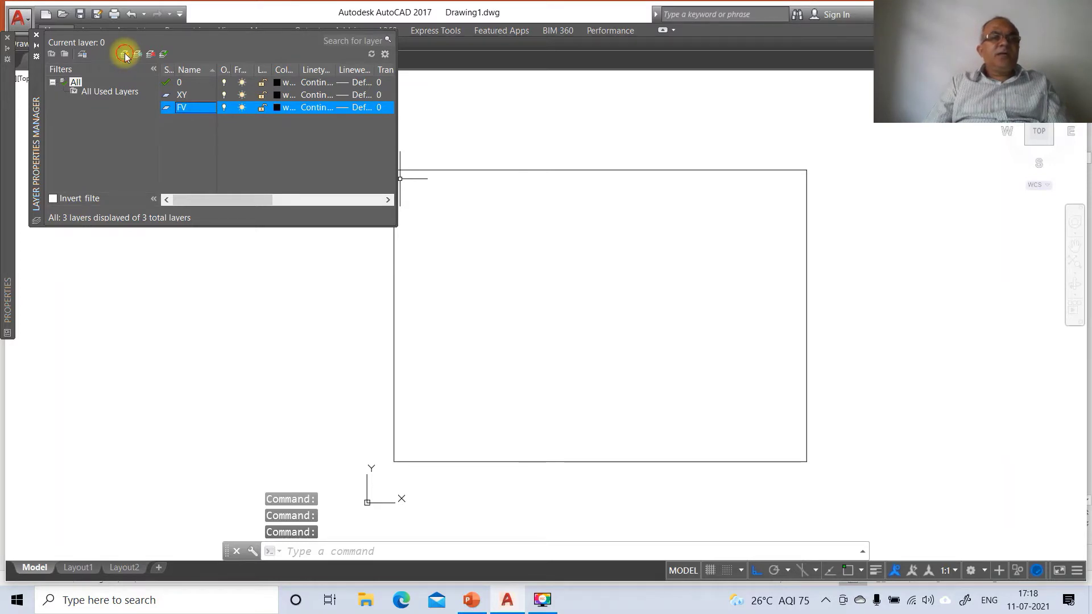
click(124, 55)
text(TV)
key(Return)
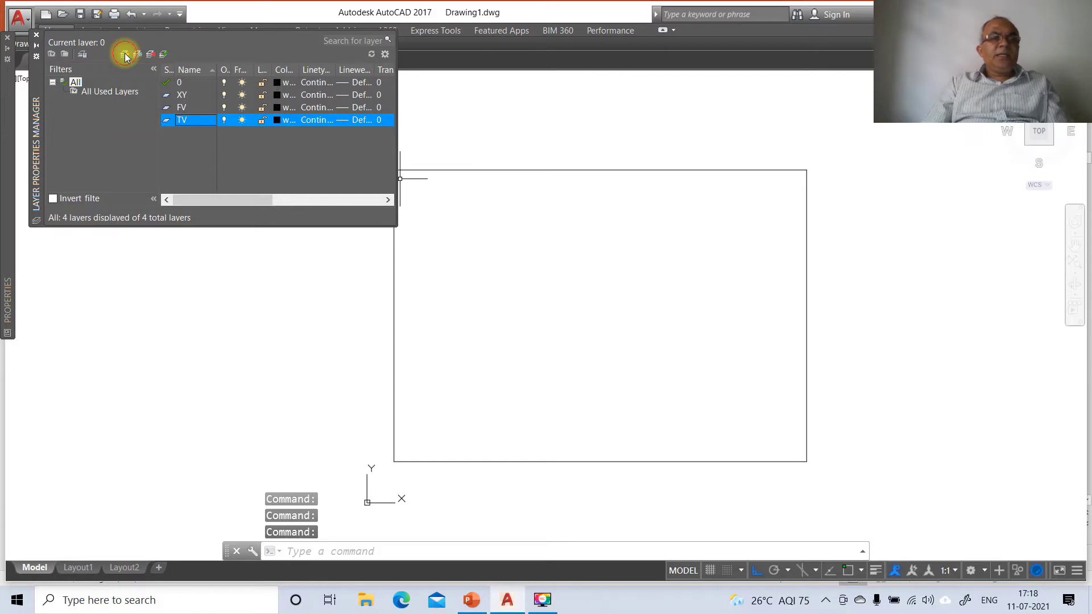
Add two more layers named LOCUS and TL
click(125, 55)
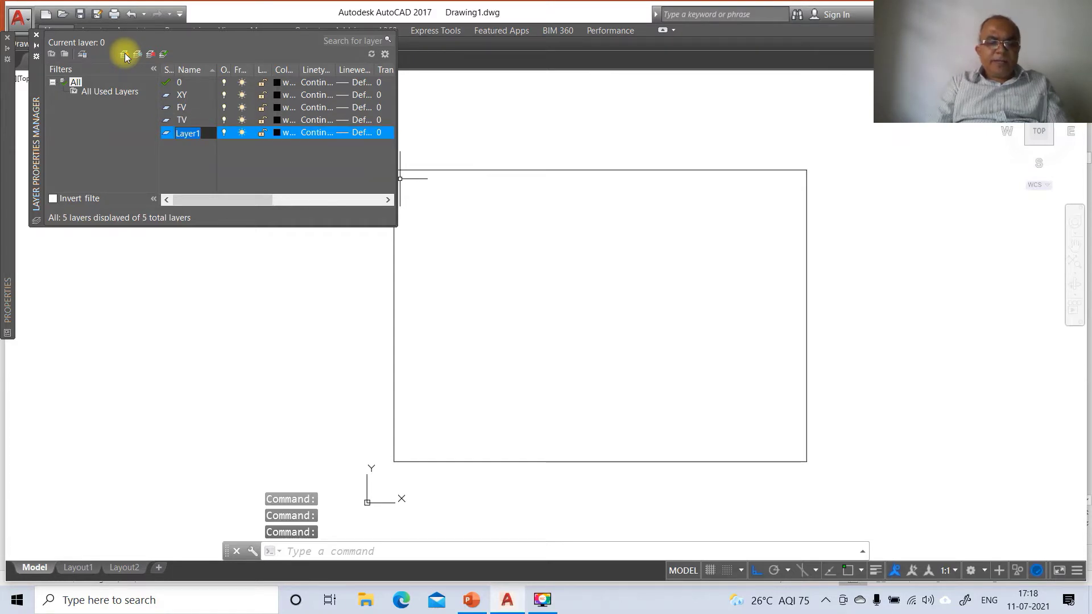
text(LOCUS)
key(Return)
click(125, 55)
text(TL)
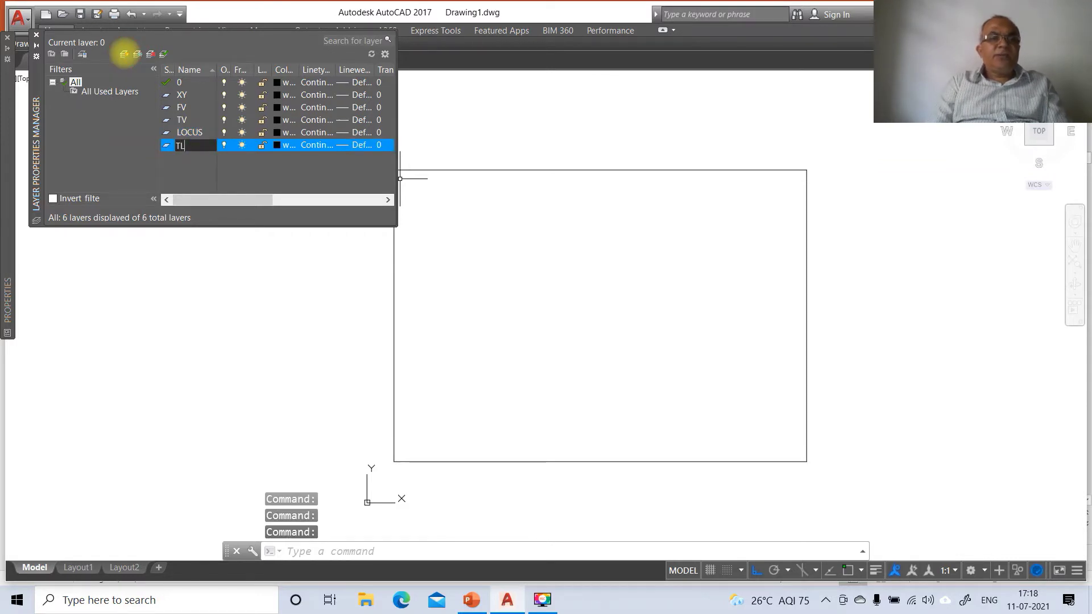
key(Return)
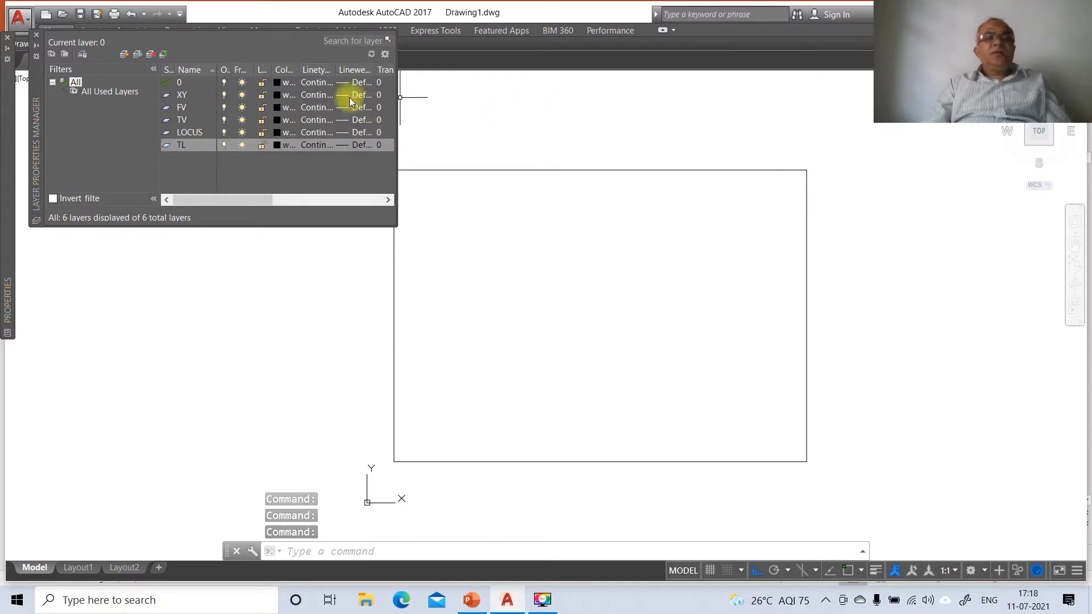
Set the lineweight of layer 0 to 0.05 mm and of layer XY to 0.13 mm
click(360, 82)
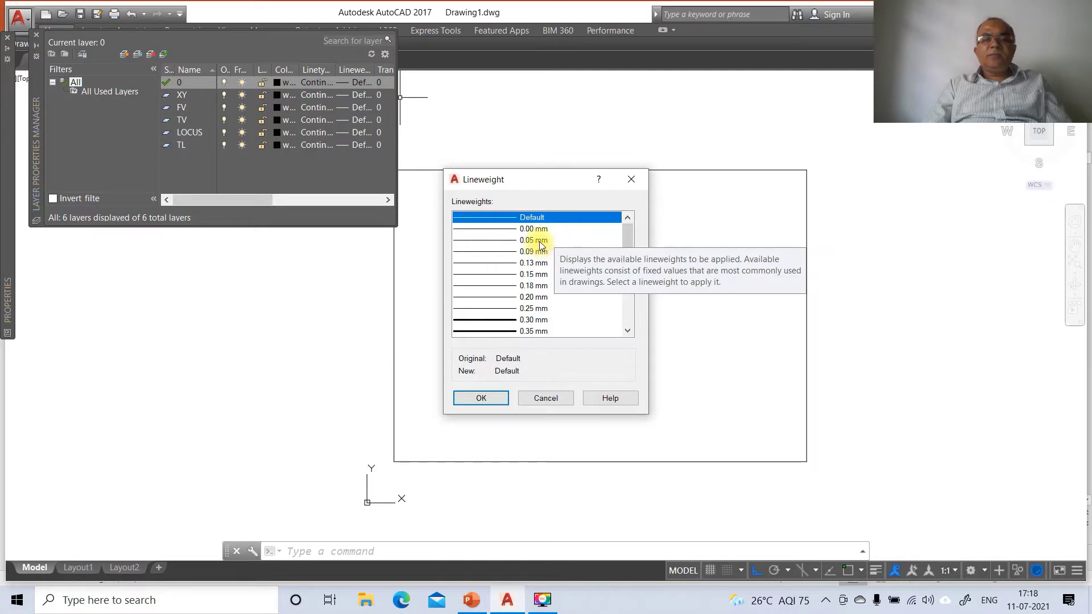
click(538, 240)
click(481, 398)
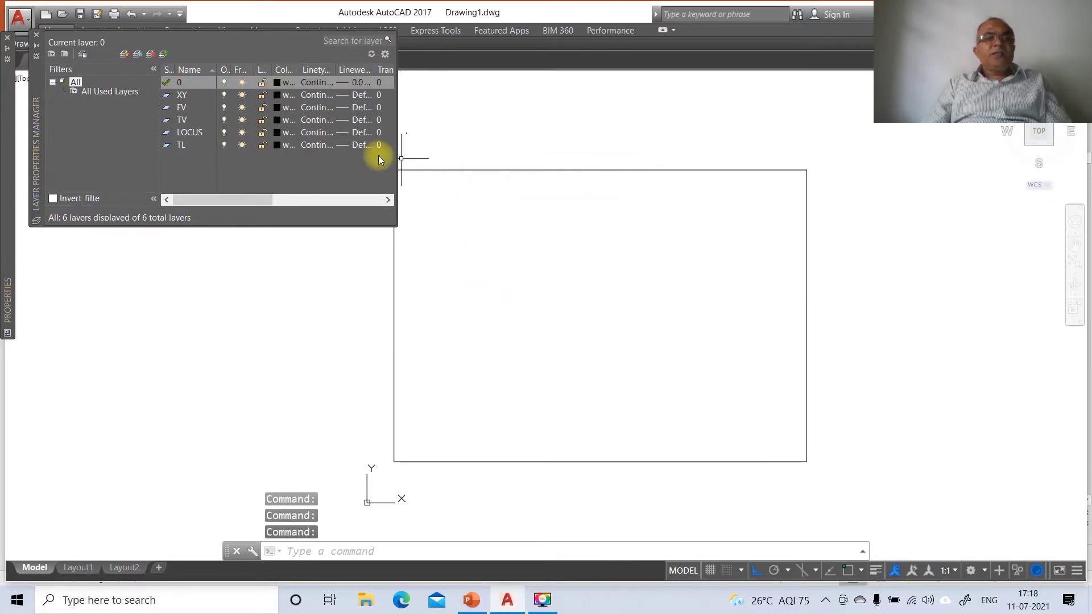
click(359, 95)
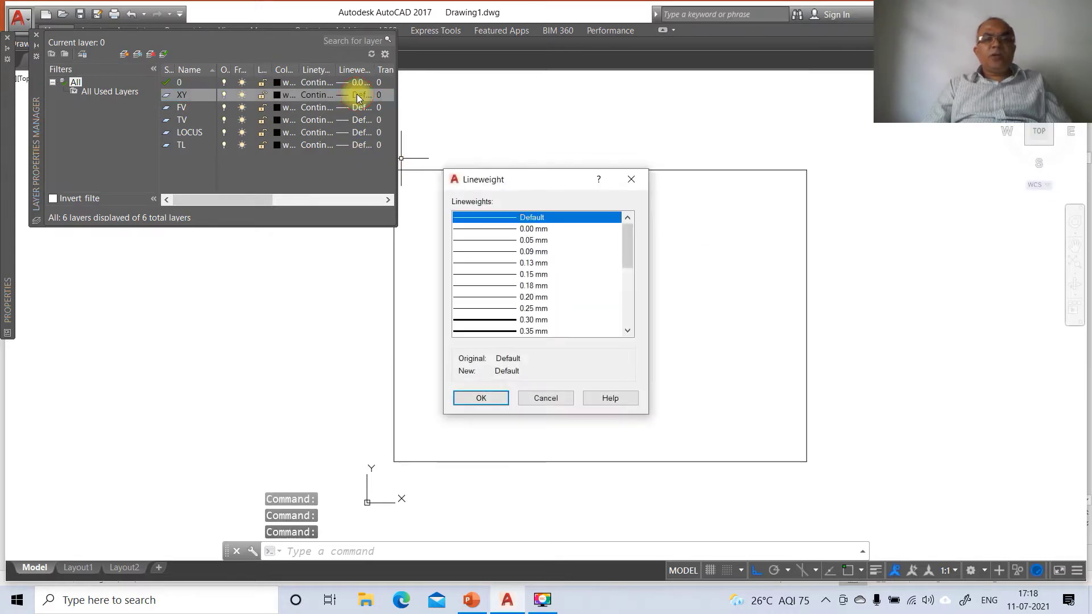
click(520, 264)
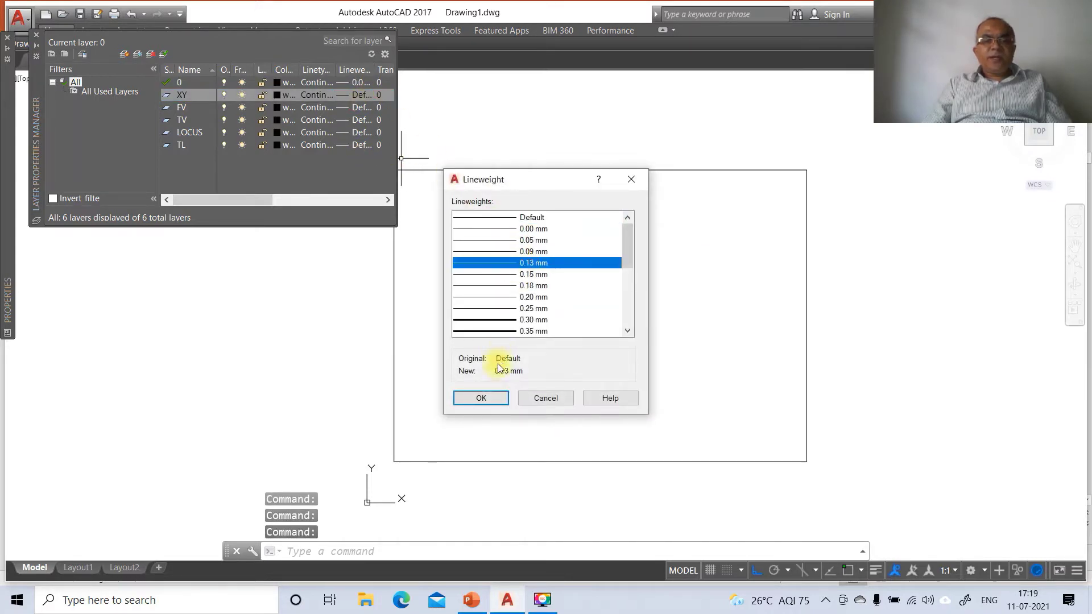
click(481, 398)
Set the lineweight of layer FV to 0.53 mm and of layer TV to 0.50 mm
click(354, 107)
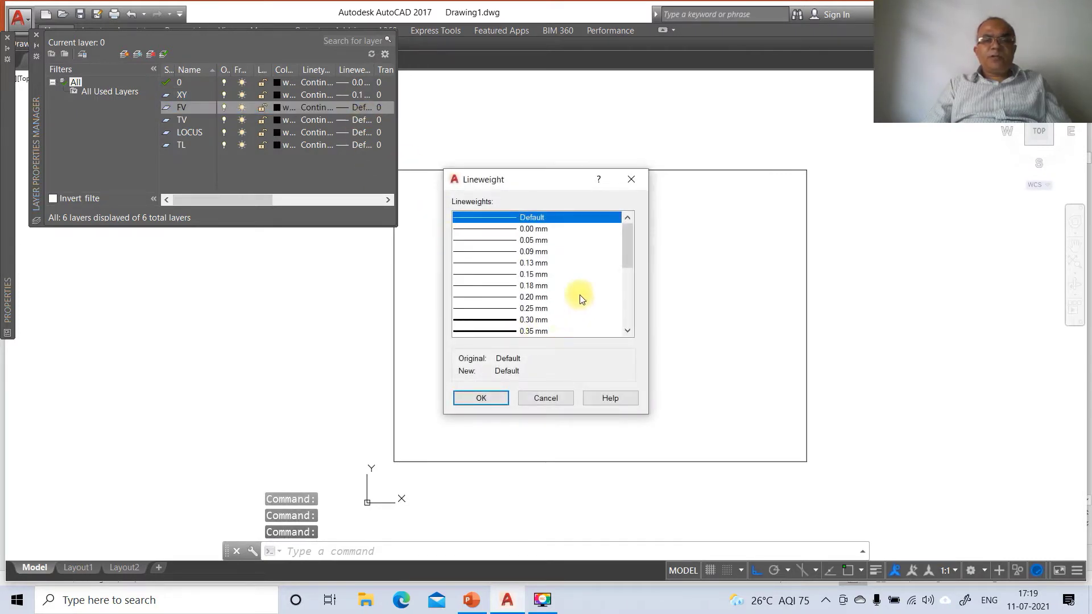
drag(627, 244, 627, 267)
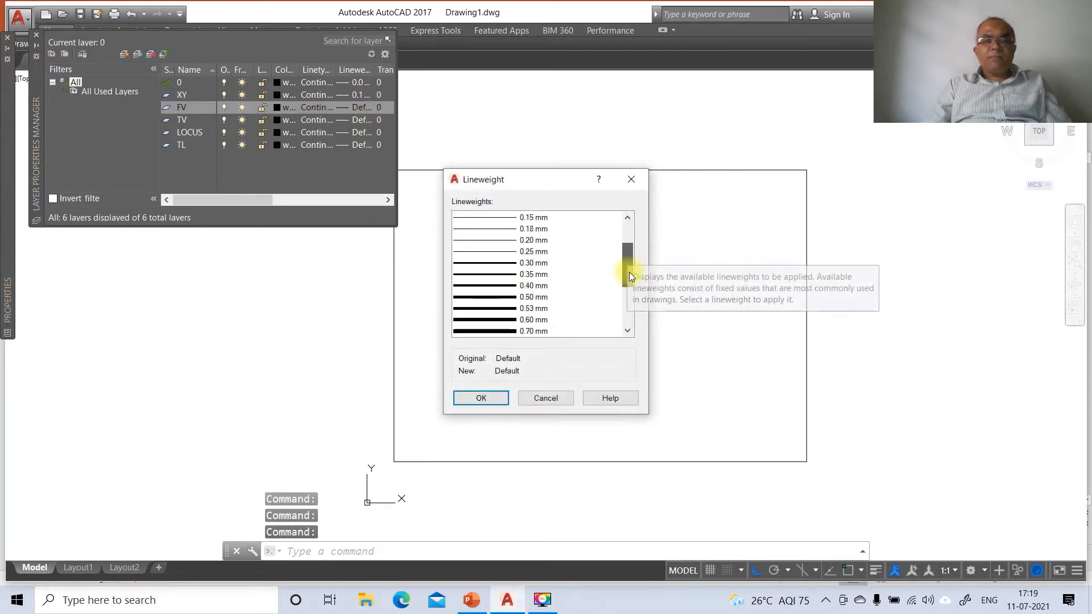
click(531, 307)
click(481, 398)
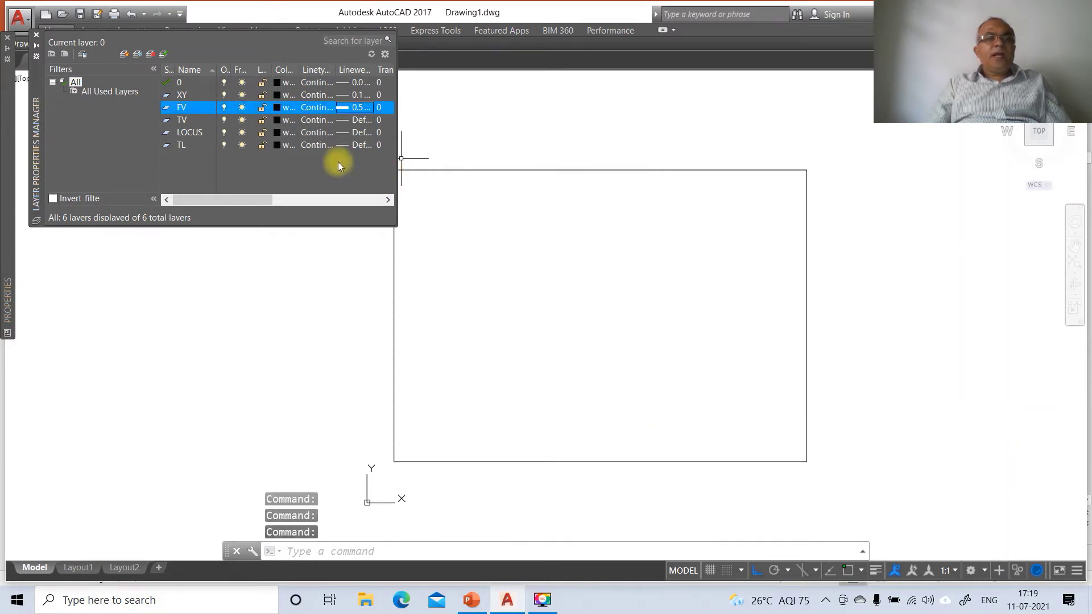
click(350, 120)
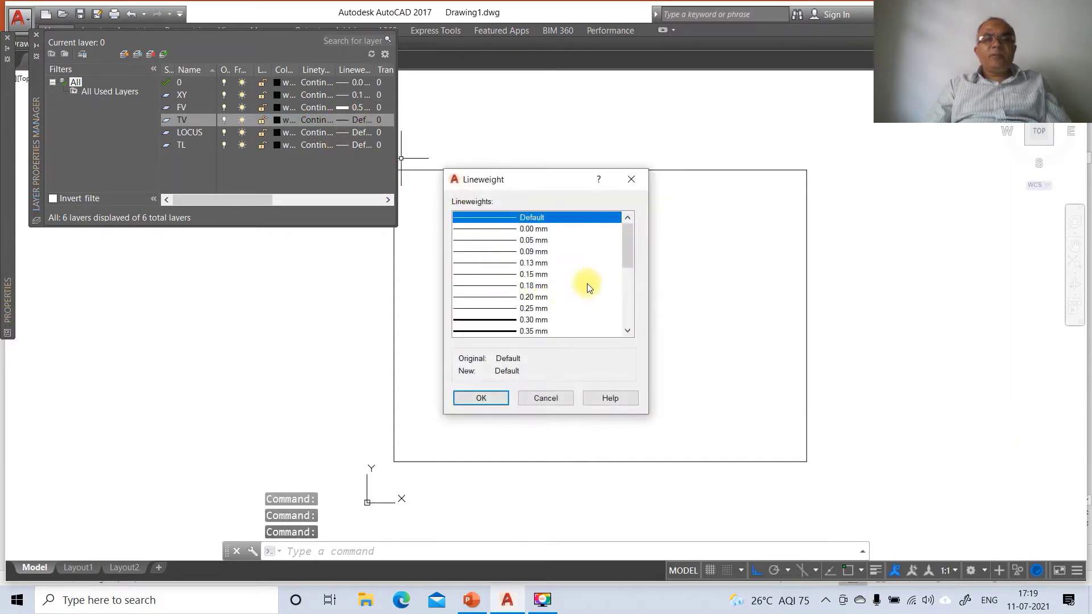
drag(631, 257, 629, 278)
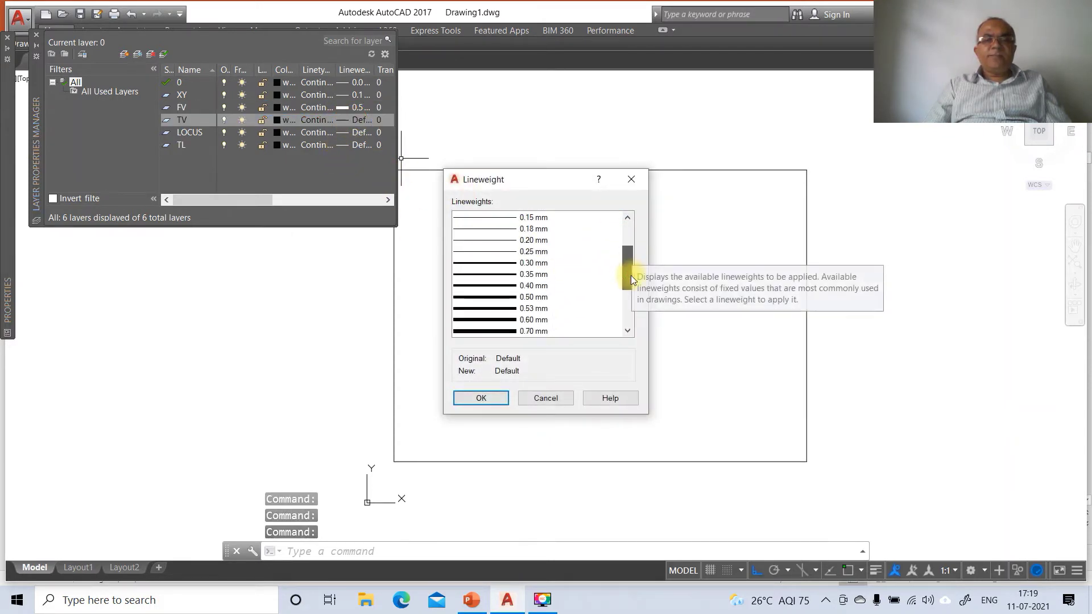
click(532, 297)
click(481, 397)
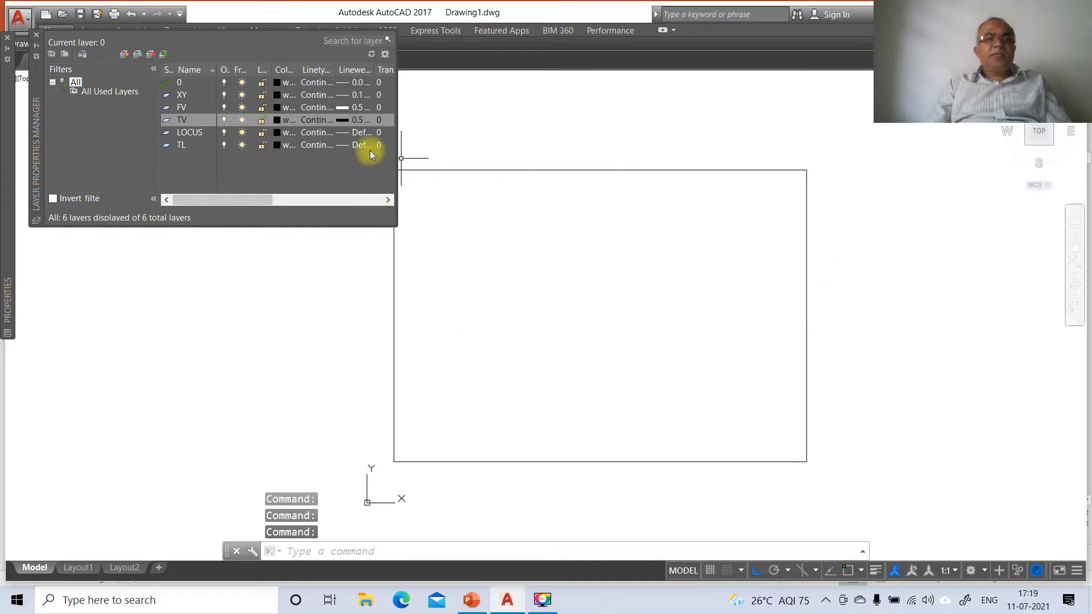
Set the lineweight of layer LOCUS to 0.05 mm and of layer TL to 0.30 mm
click(361, 133)
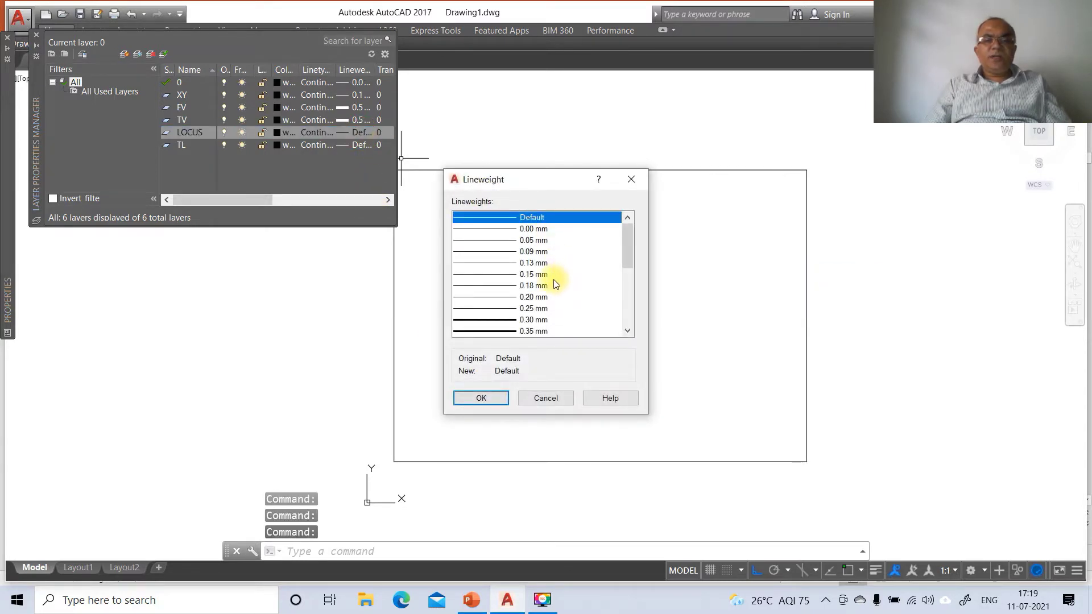
click(533, 240)
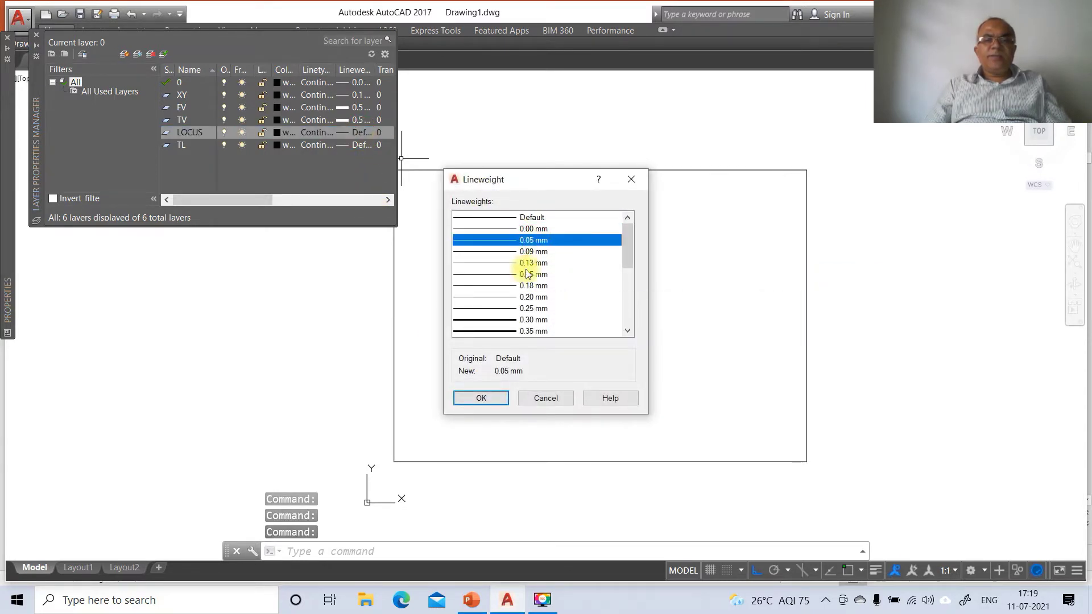
click(482, 398)
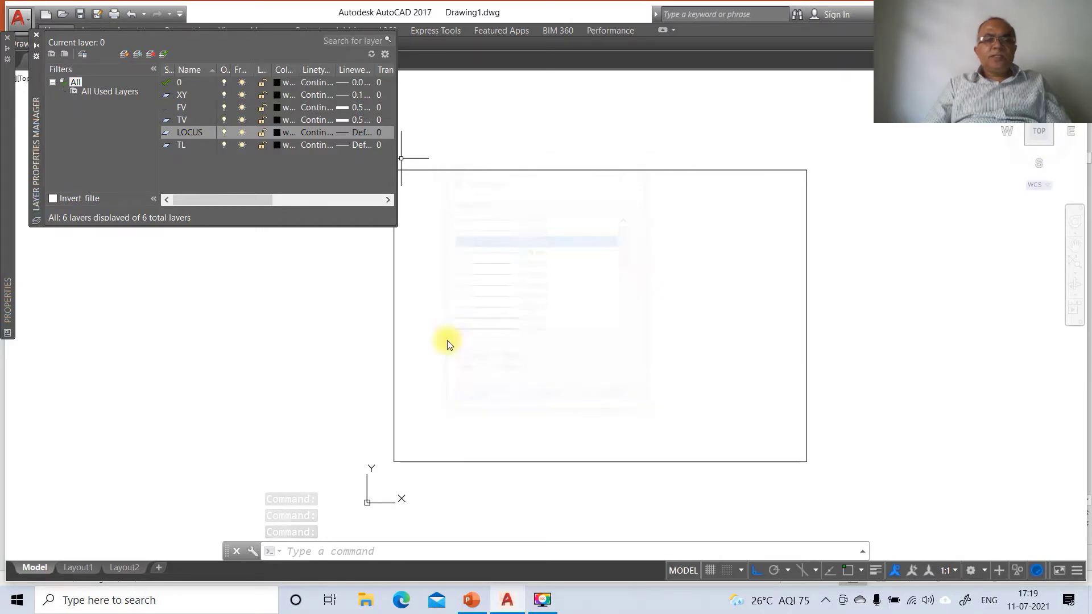
click(362, 145)
scroll(628, 256, down, 2)
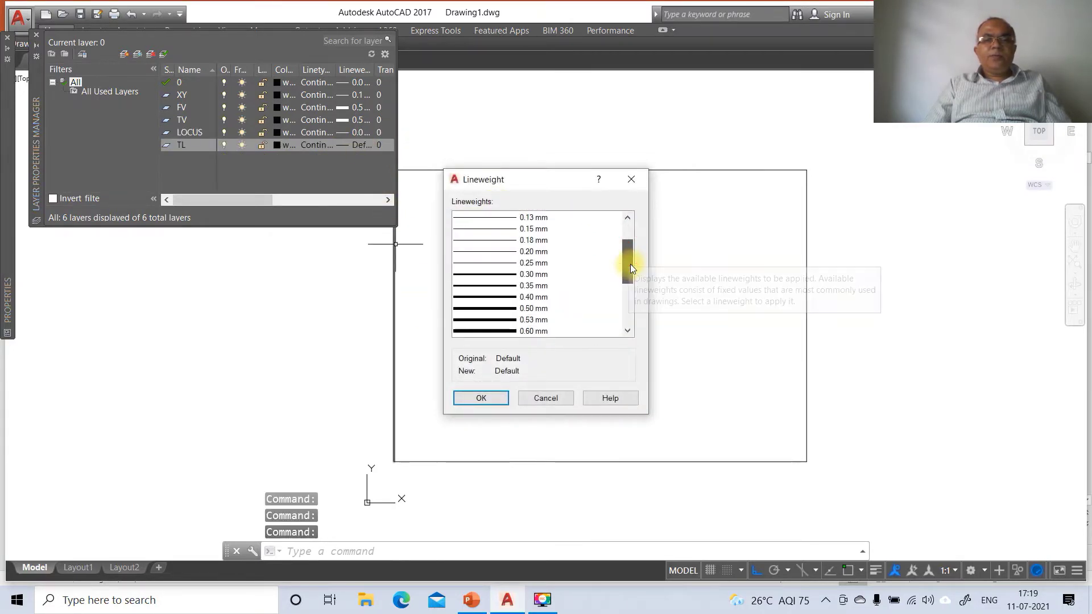
click(539, 274)
click(483, 396)
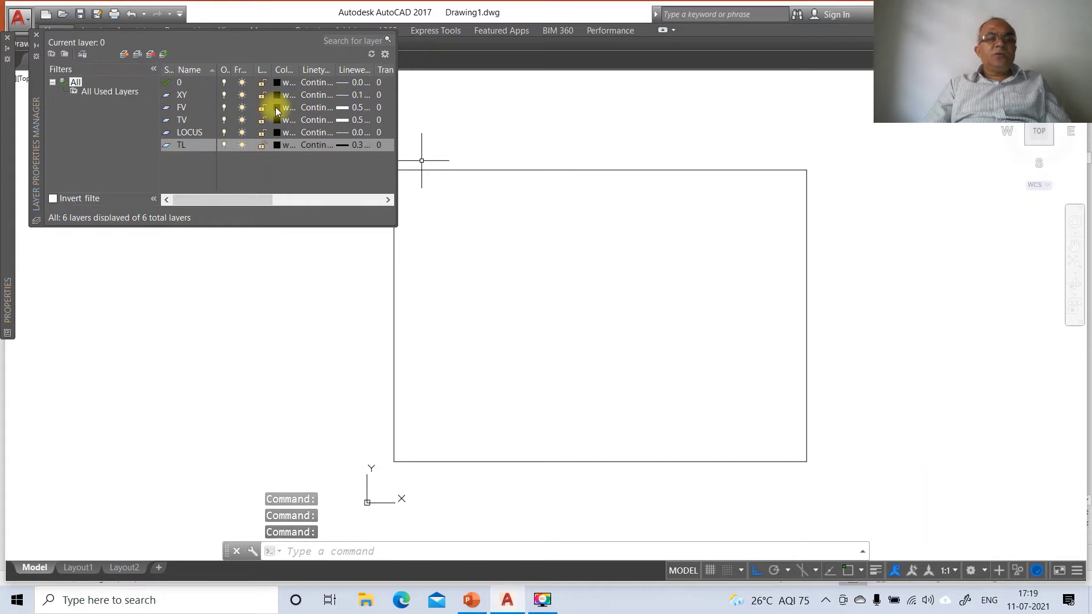
Change the colour of layer FV to magenta and of layer TV to red
click(276, 108)
click(494, 330)
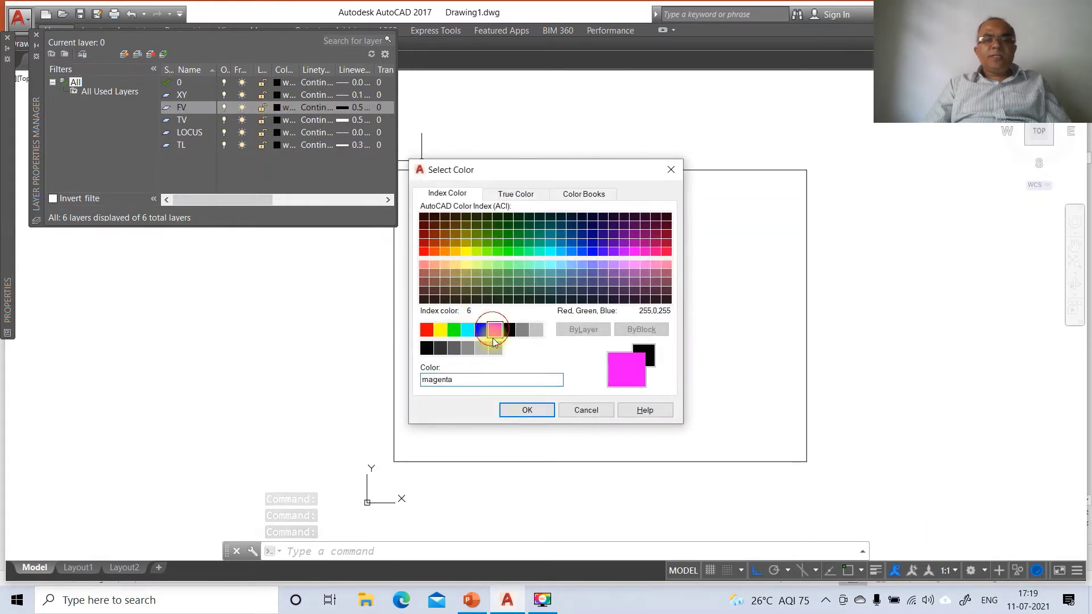
click(516, 409)
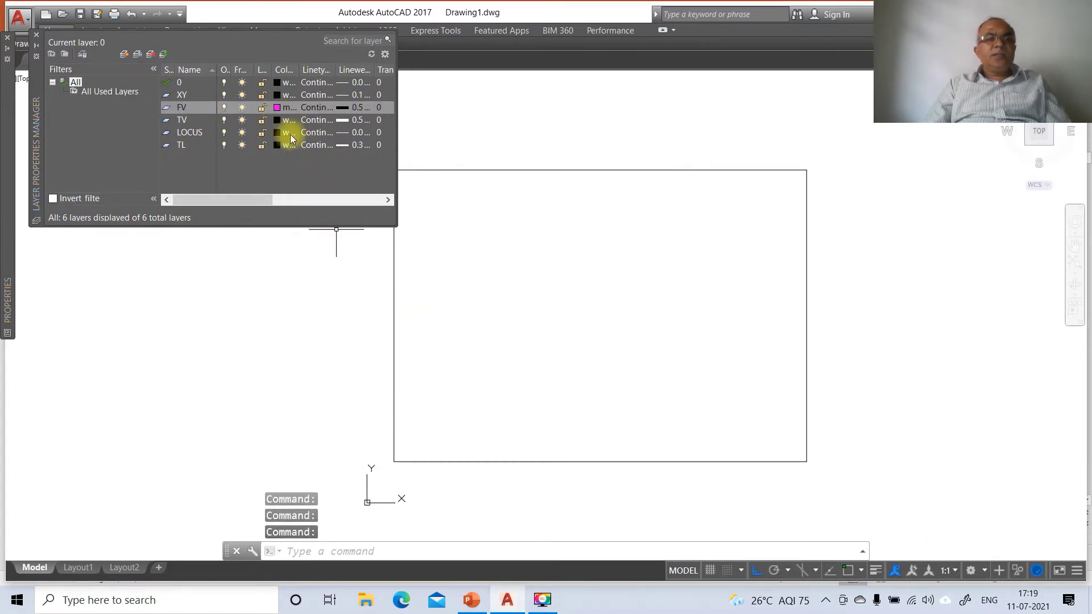
click(278, 121)
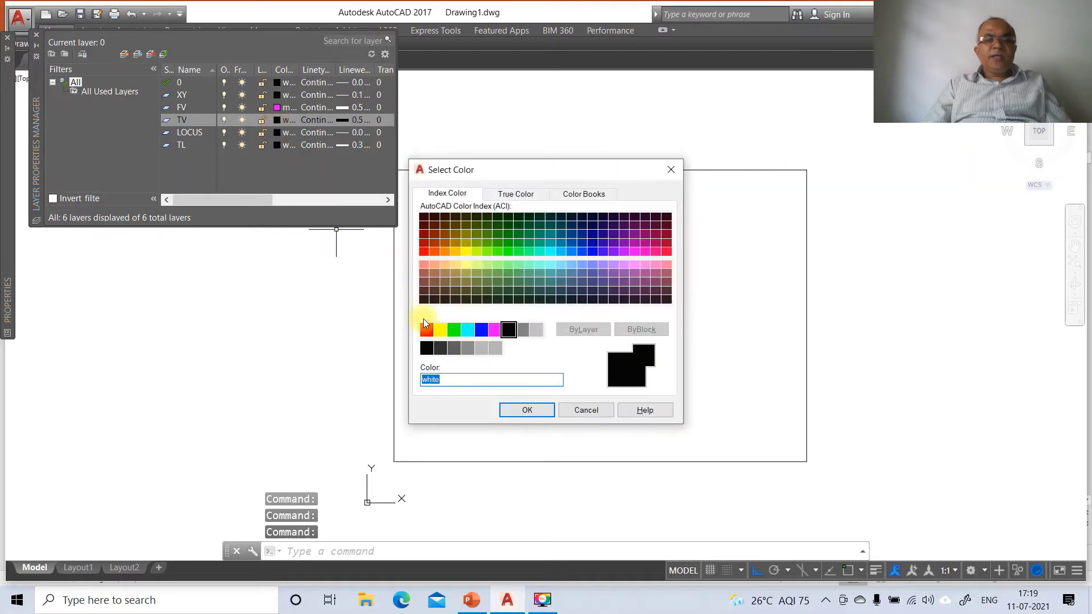
click(427, 330)
click(523, 410)
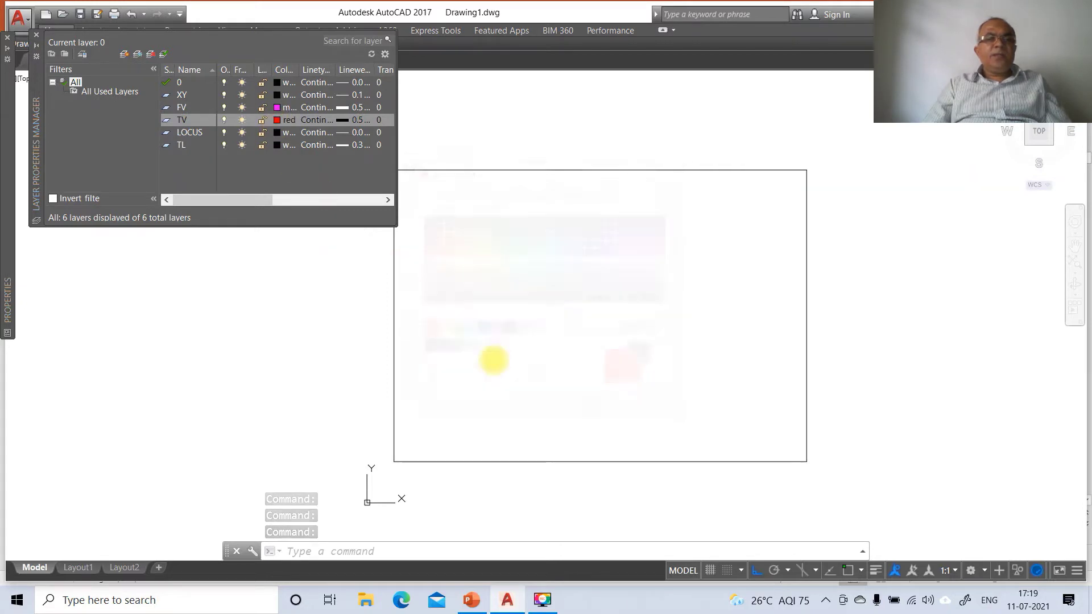
Change the colour of layer TL to orange, index colour 30
click(285, 145)
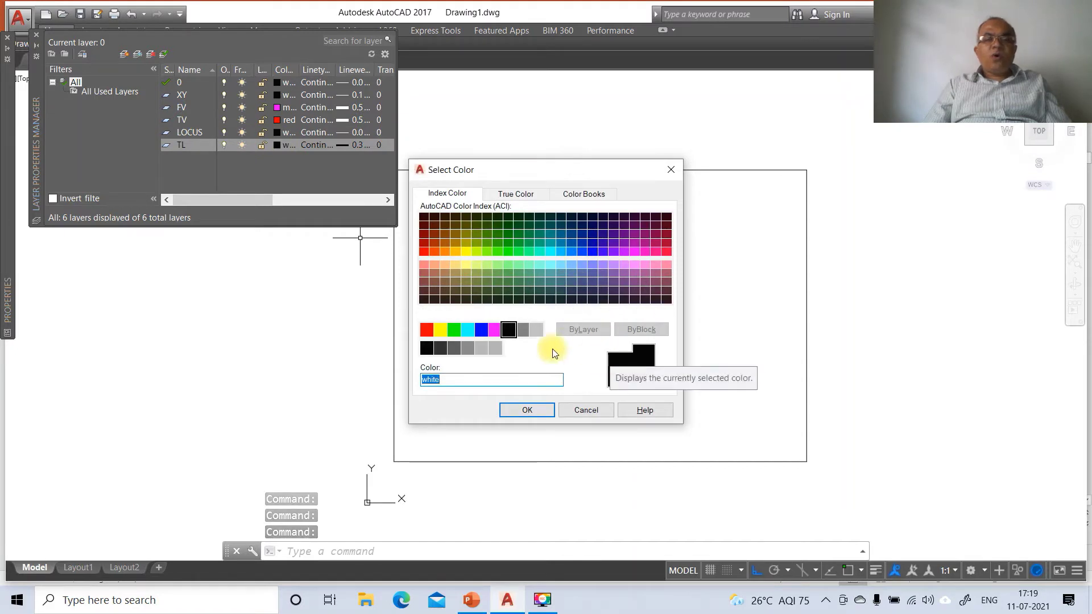
click(444, 251)
click(524, 410)
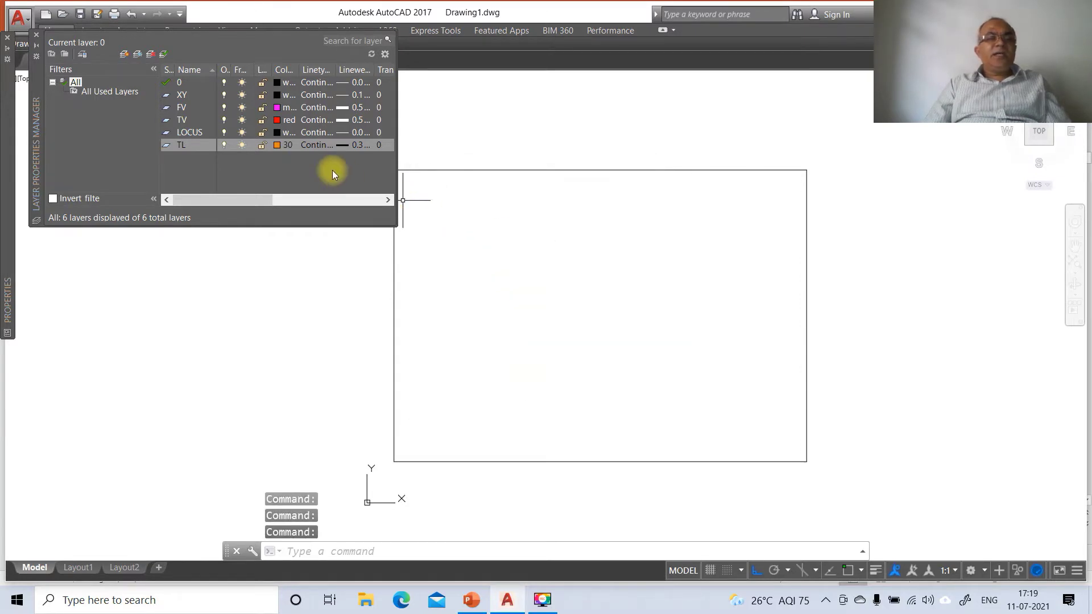
Load the DASHDOT linetype, assign it to layer LOCUS, and close the layer properties
click(312, 134)
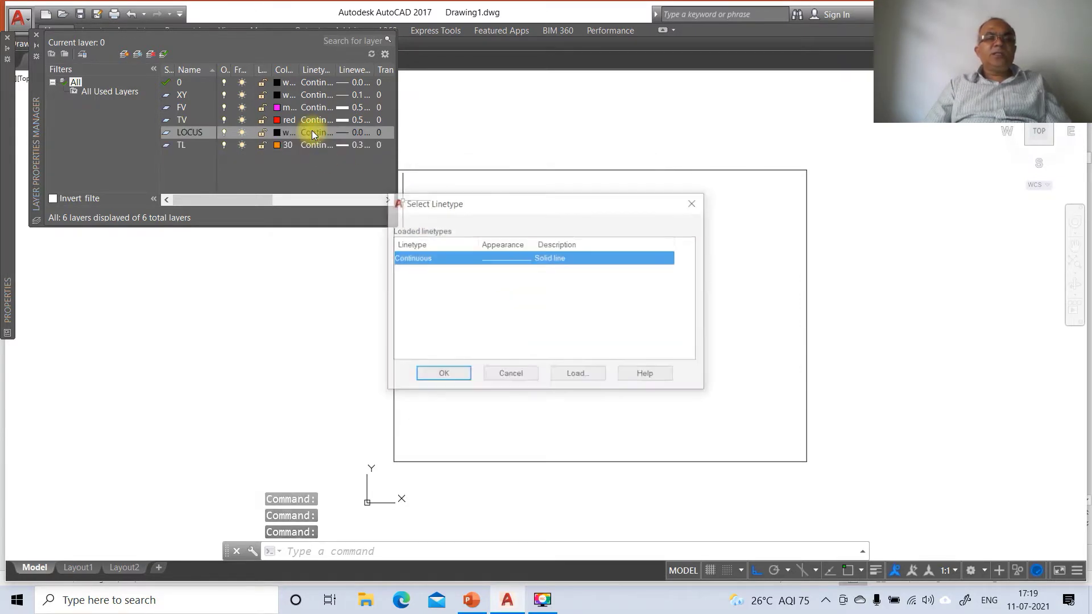
click(578, 375)
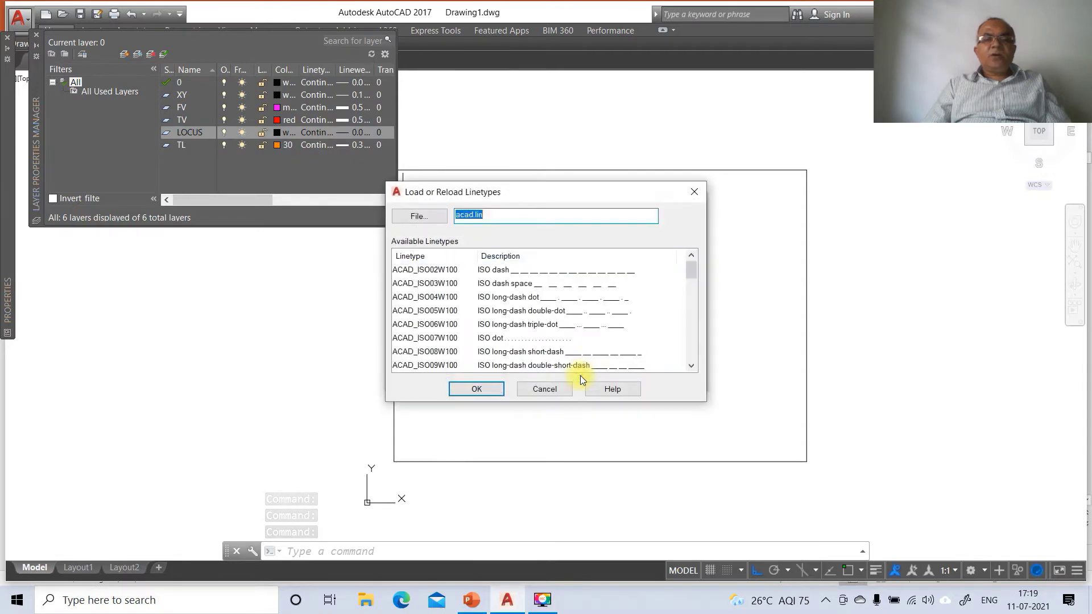
click(423, 287)
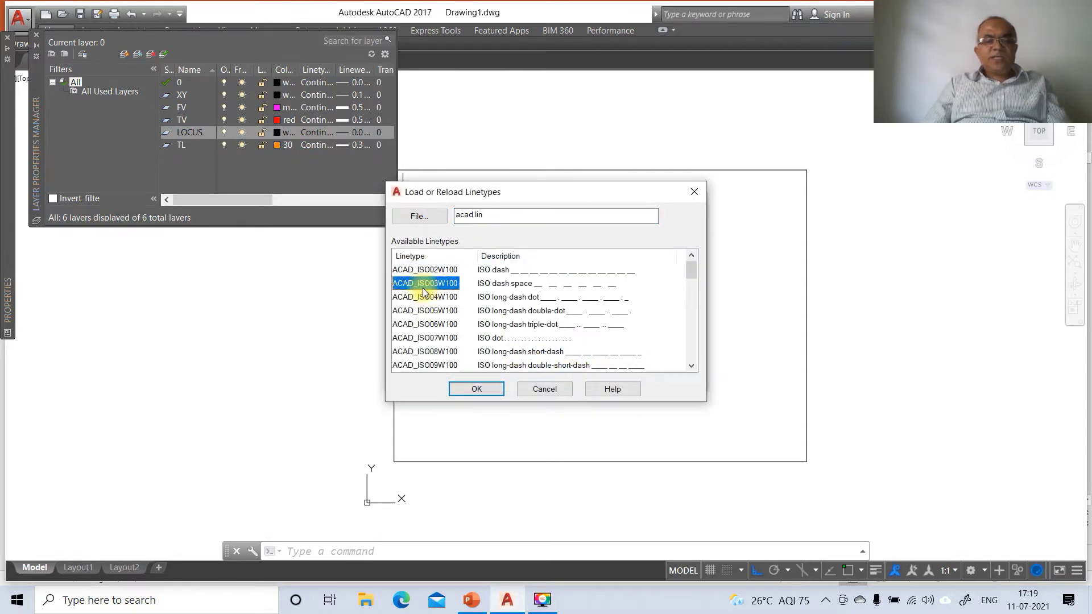
scroll(421, 289, down, 7)
click(419, 288)
click(465, 387)
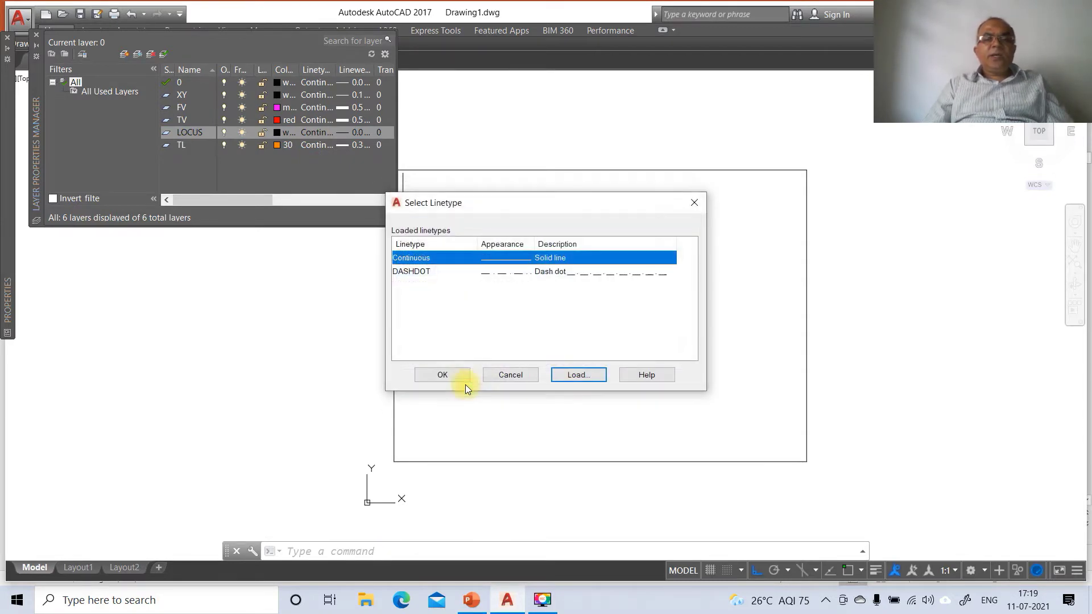
click(413, 272)
click(439, 375)
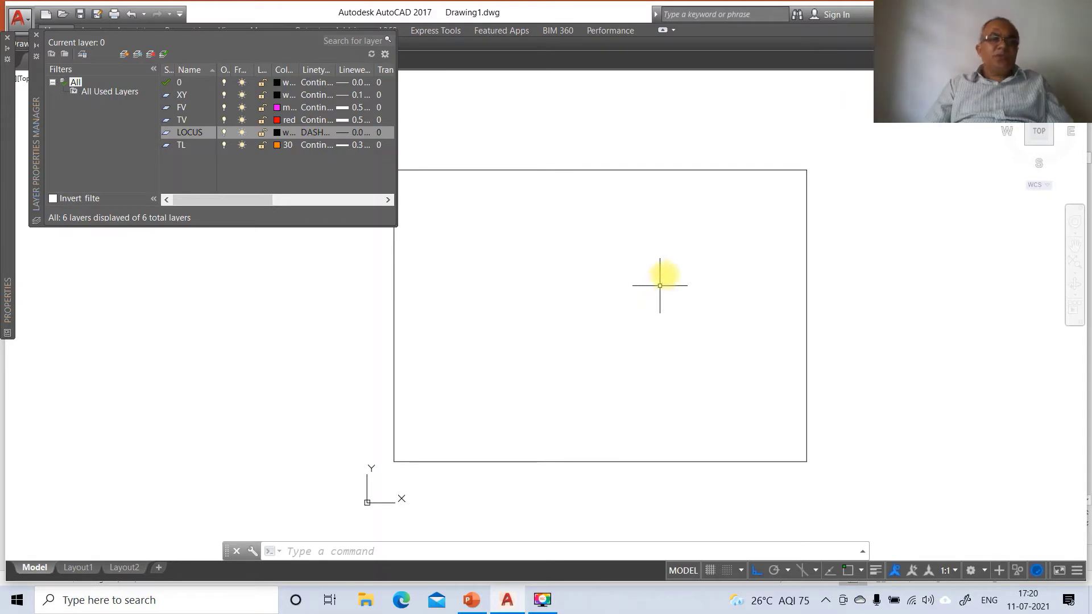
click(36, 39)
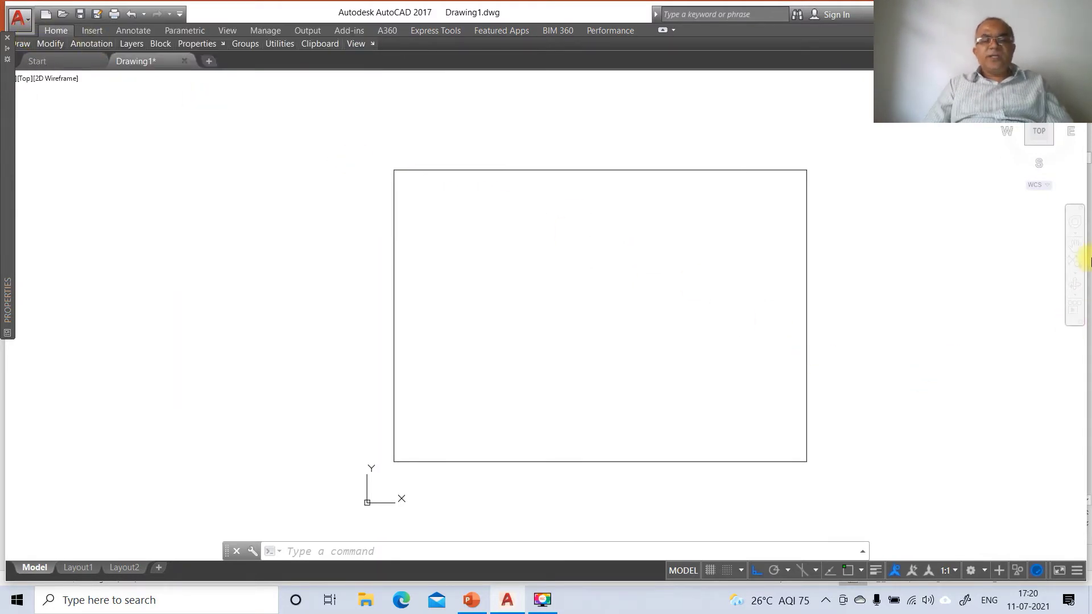
Draw a horizontal XY reference line across the middle of the border rectangle, ending short of both vertical sides
text(L)
key(Return)
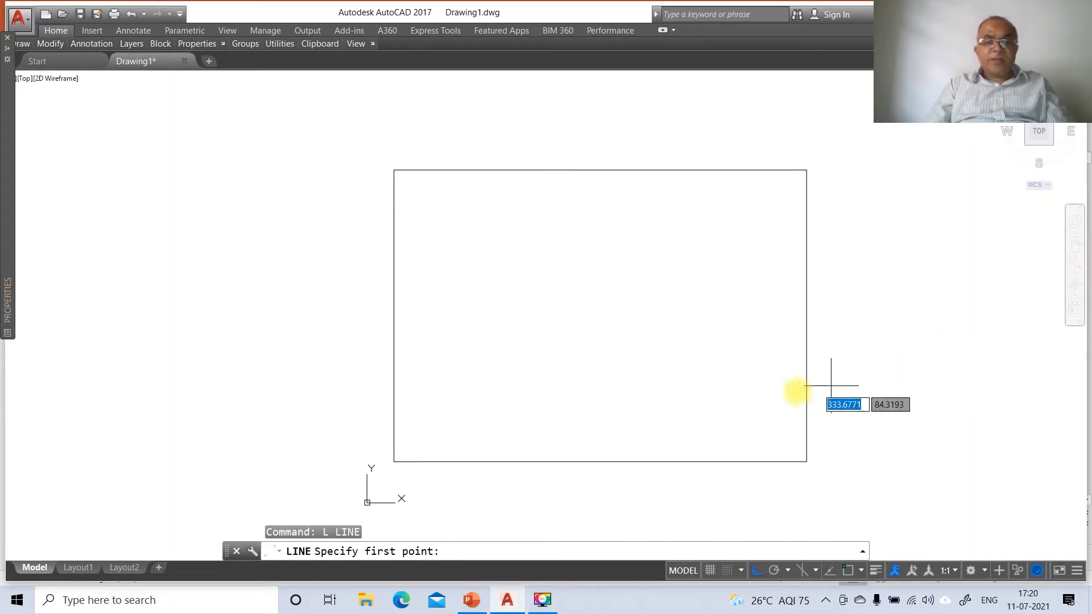
click(465, 317)
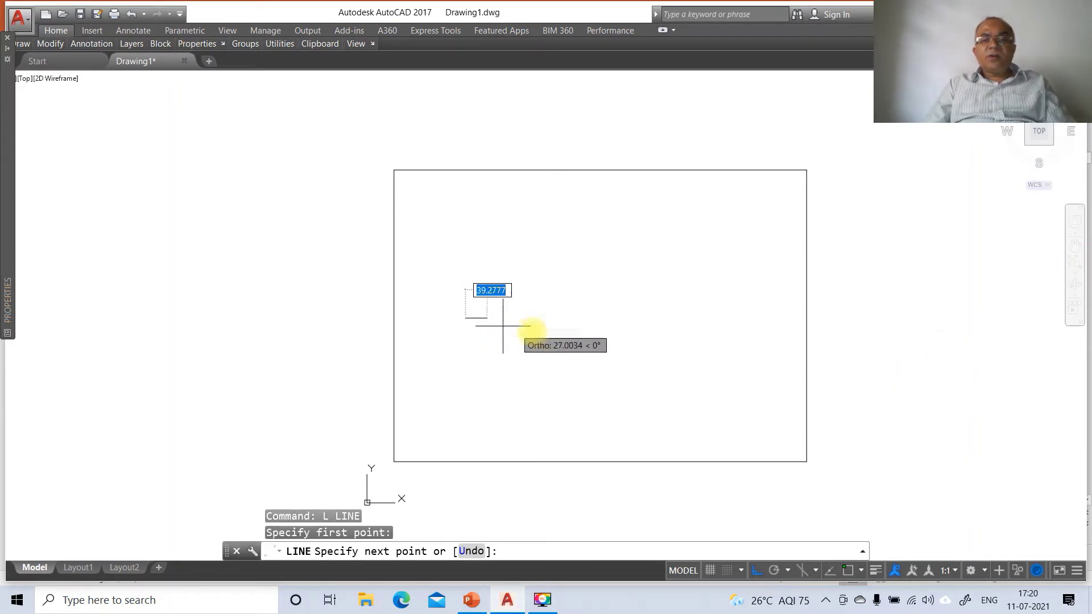
click(697, 330)
key(Return)
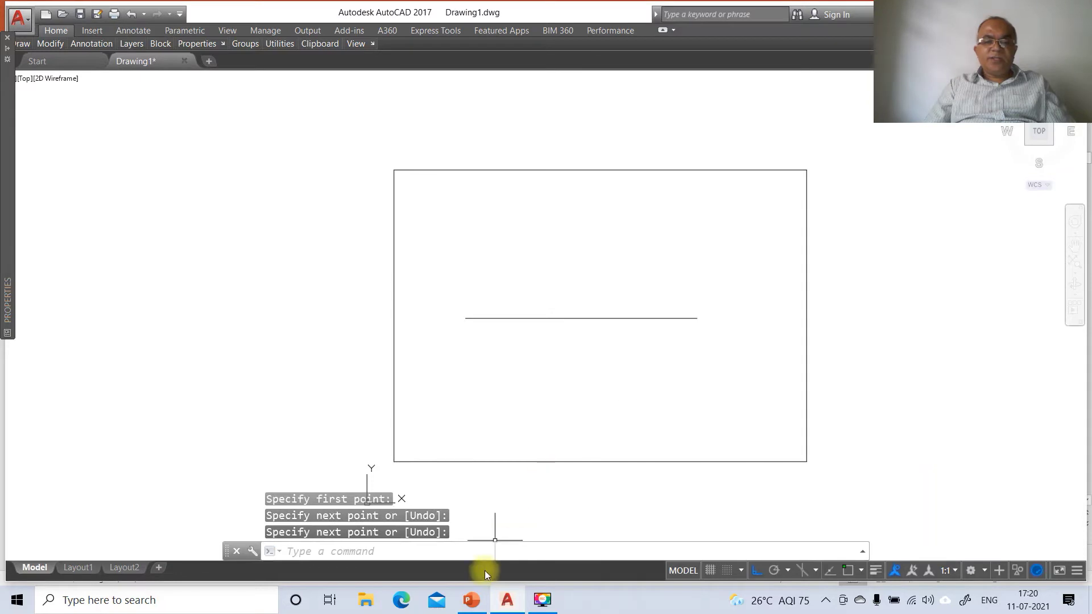
Check the problem statement in PowerPoint, then offset the XY line 70 mm upward in AutoCAD
key(alt+Tab)
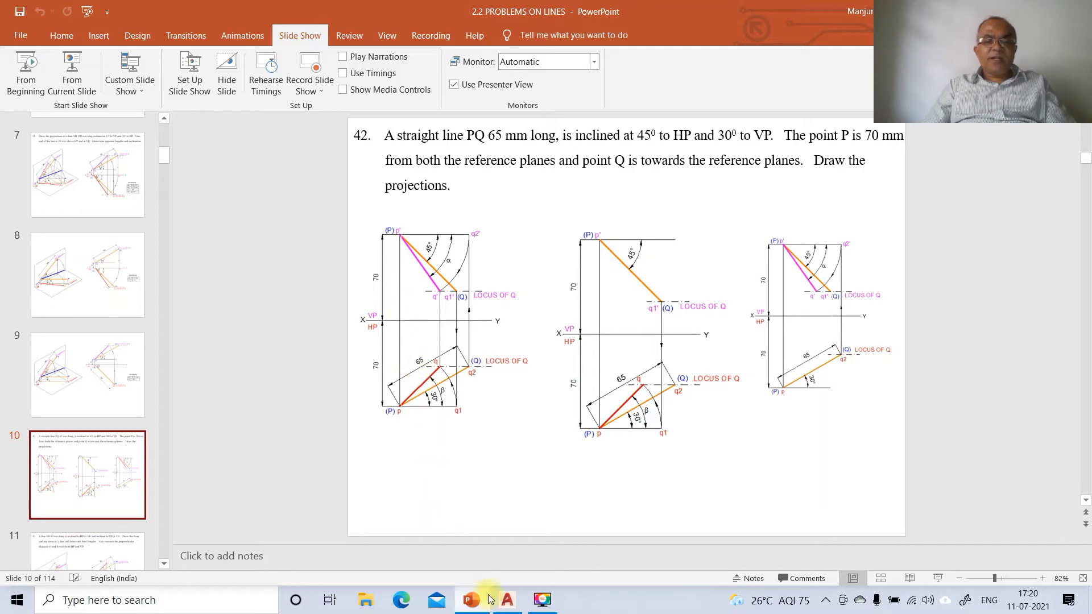
click(507, 600)
text(o)
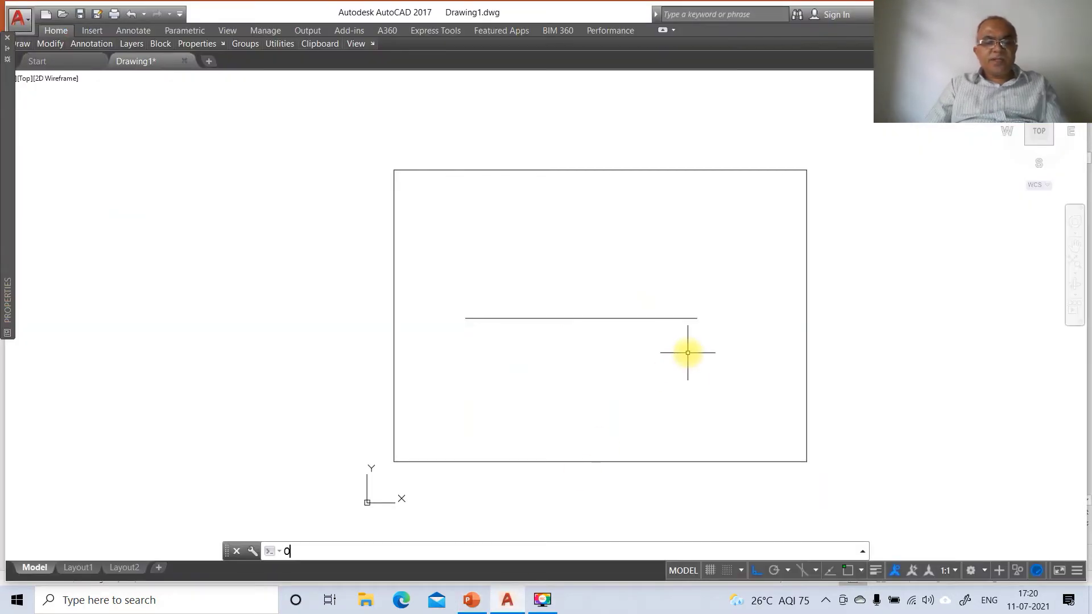
key(Return)
text(70)
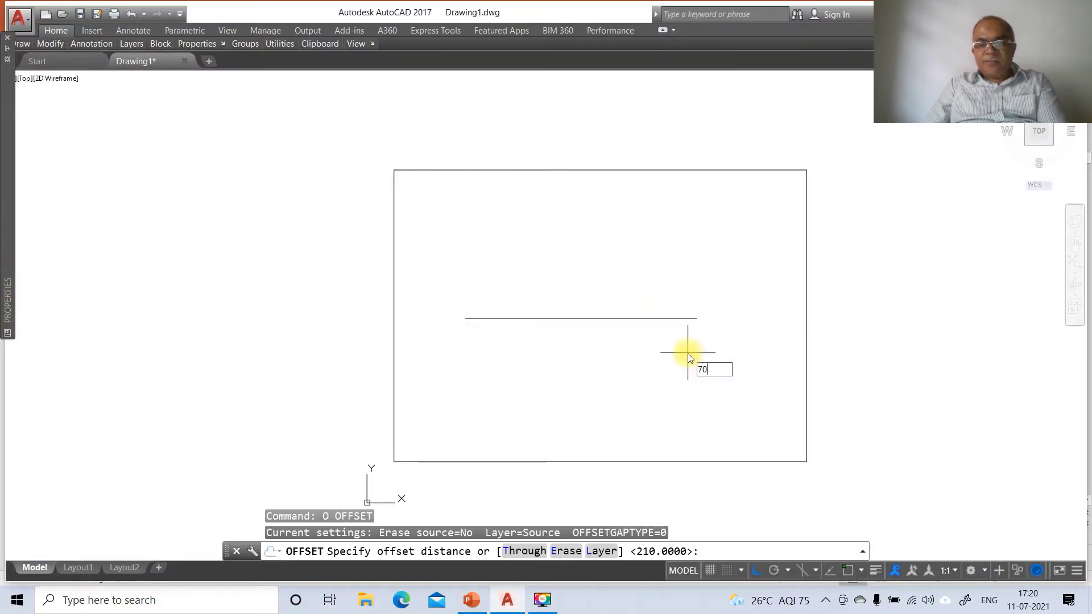
key(Return)
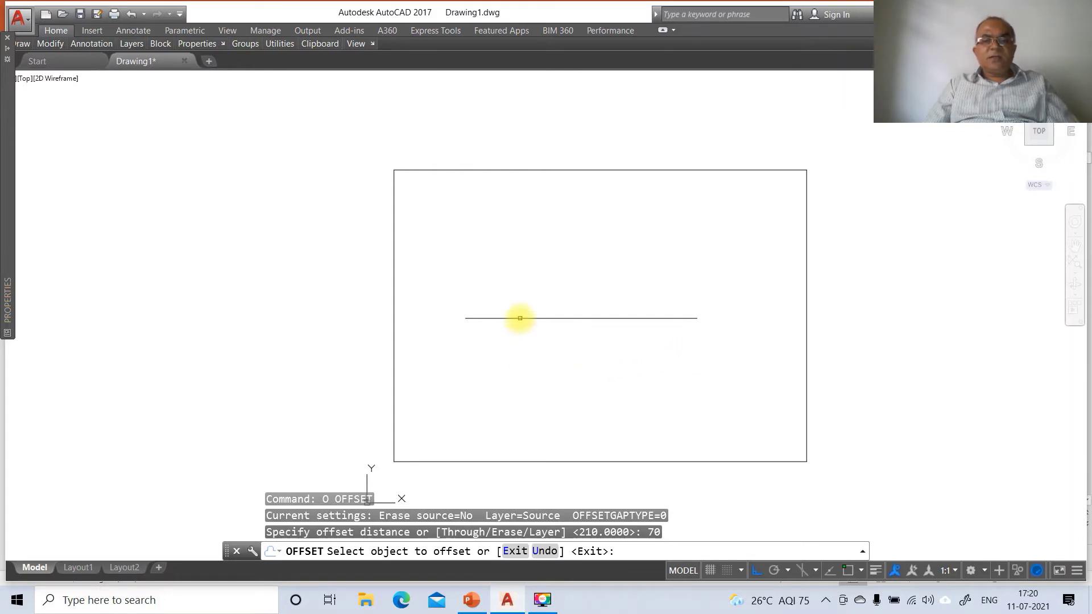
click(519, 318)
click(520, 281)
key(Return)
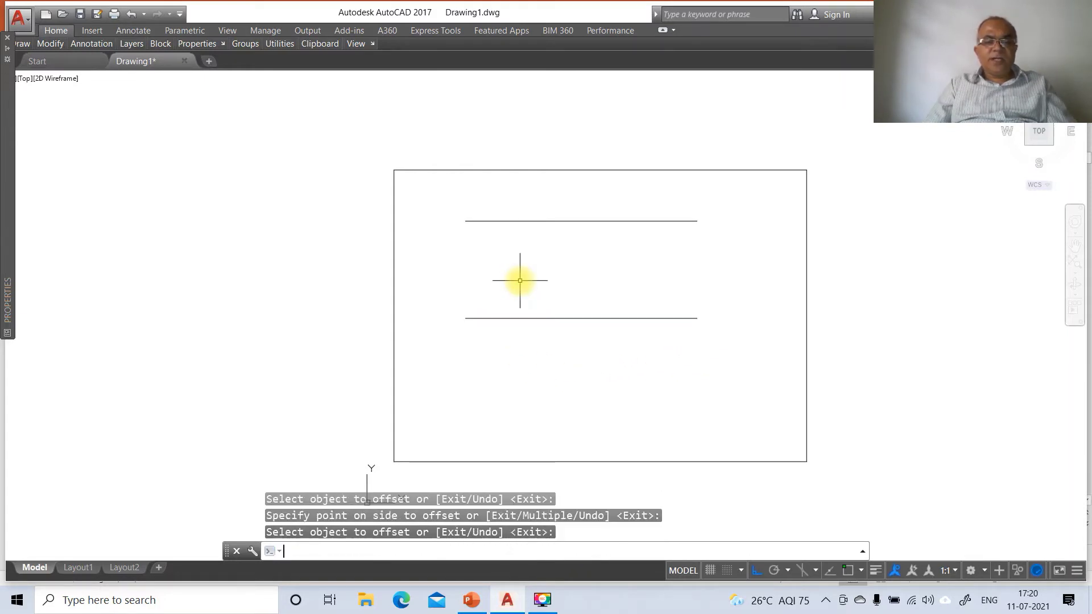
Offset the XY line 70 mm downward with the same offset distance
key(Return)
key(Return)
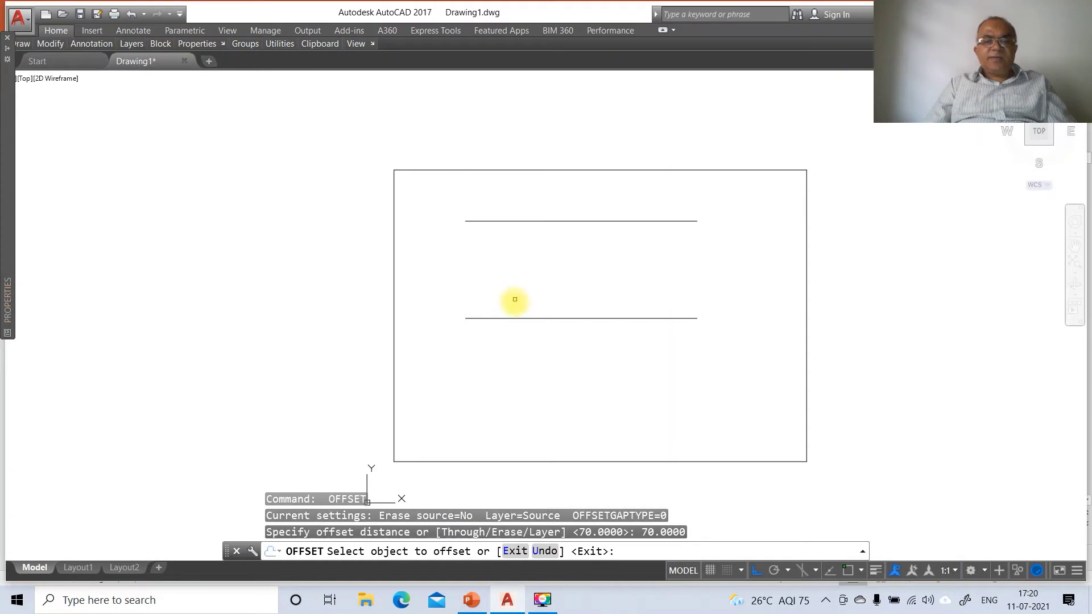
click(512, 318)
click(511, 374)
key(Return)
Draw a vertical projector near the left ends of the lines, from the upper offset line perpendicular to the lower one
text(L)
key(Return)
text(NEA)
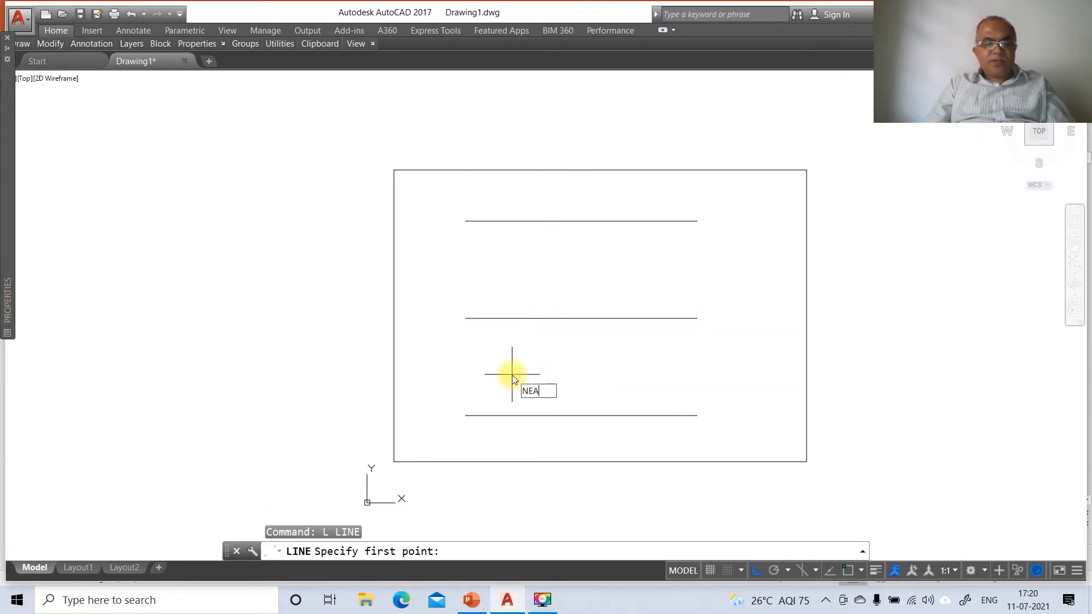
key(Return)
click(510, 221)
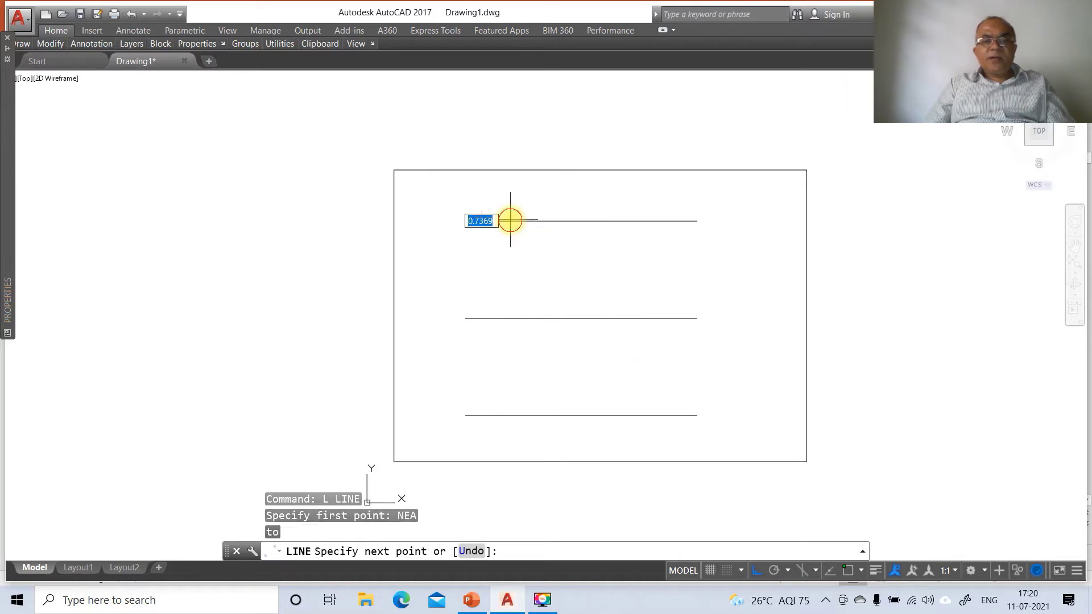
text(PER)
key(Return)
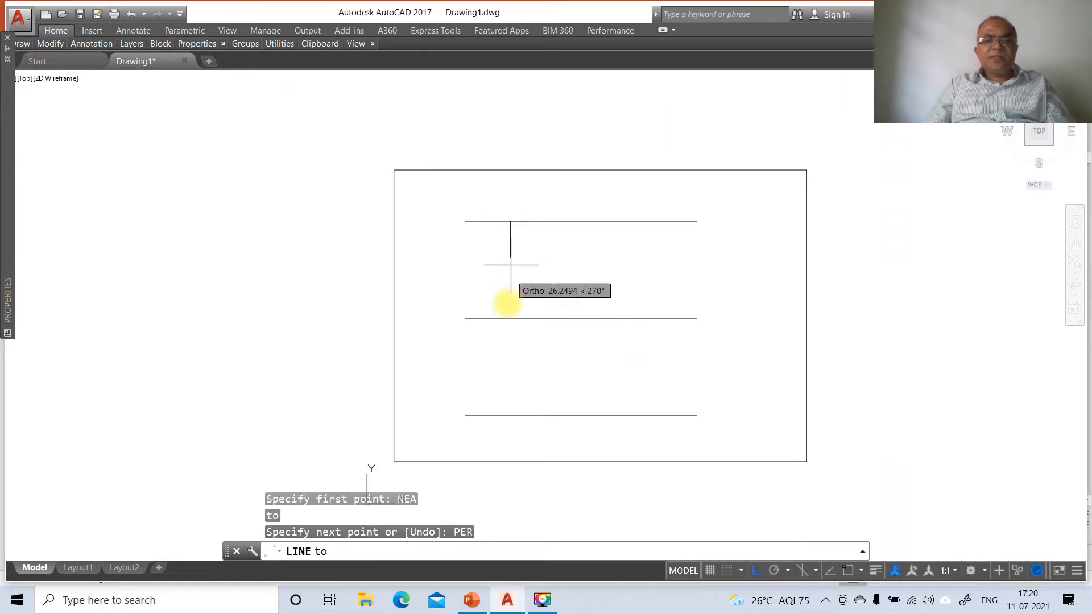
click(510, 417)
key(Return)
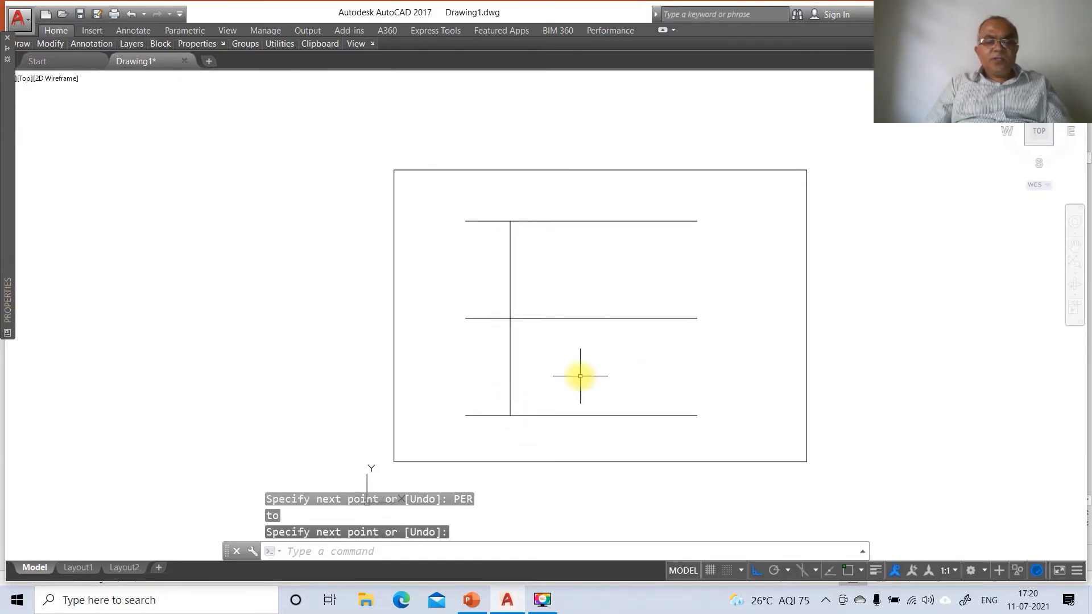
Fillet the projector with the lower and upper offset lines at zero radius, removing their stubs to its left
text(F)
key(Return)
click(511, 390)
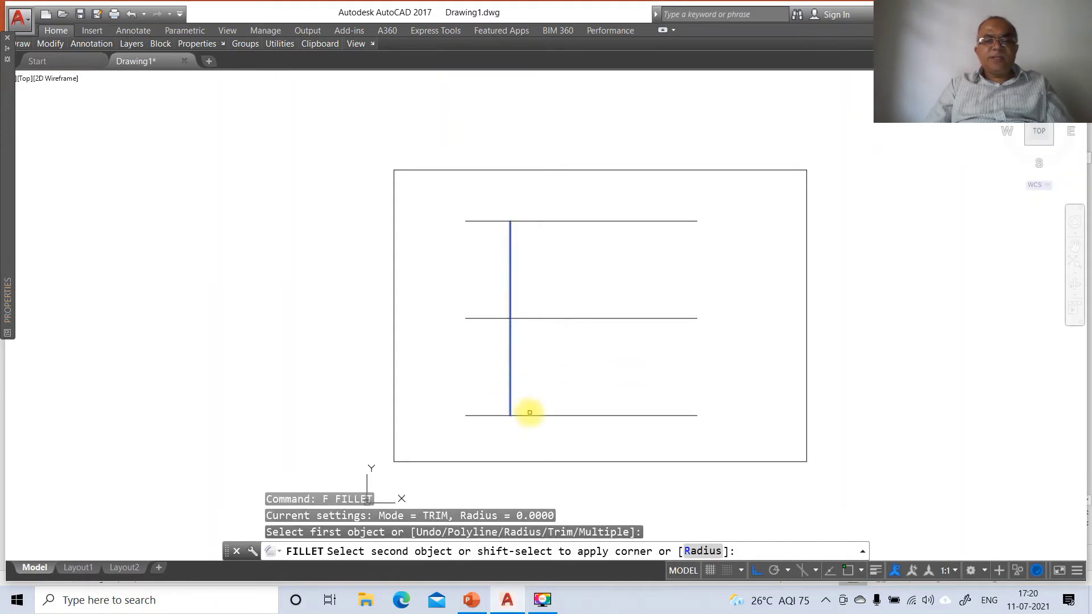
click(531, 416)
key(Return)
click(510, 378)
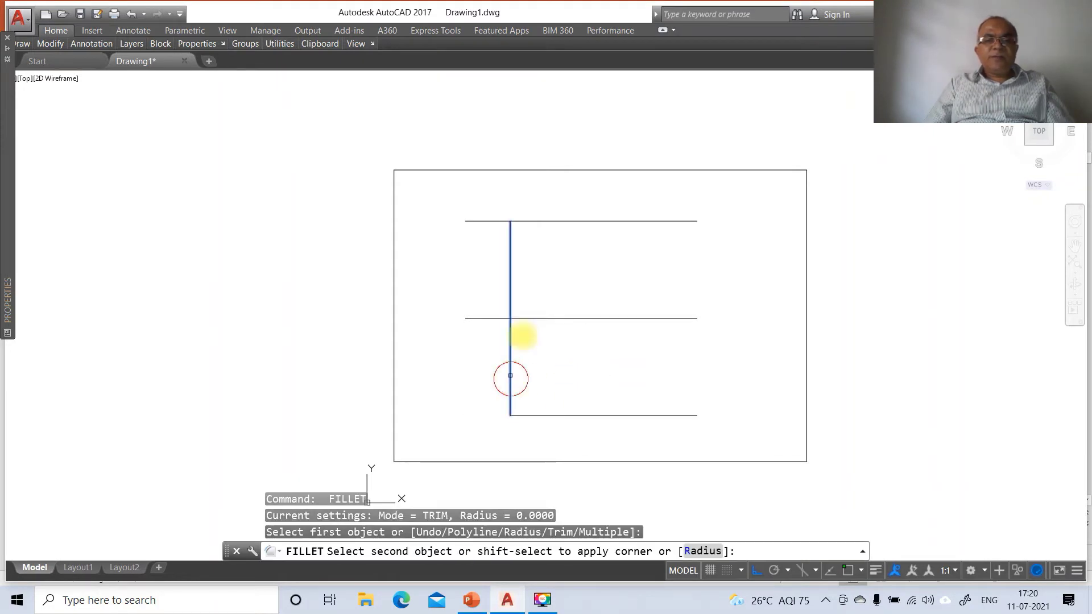
click(526, 223)
Draw a 65 mm line at -45° from the upper corner p' and a short horizontal line leftward from its end
click(471, 600)
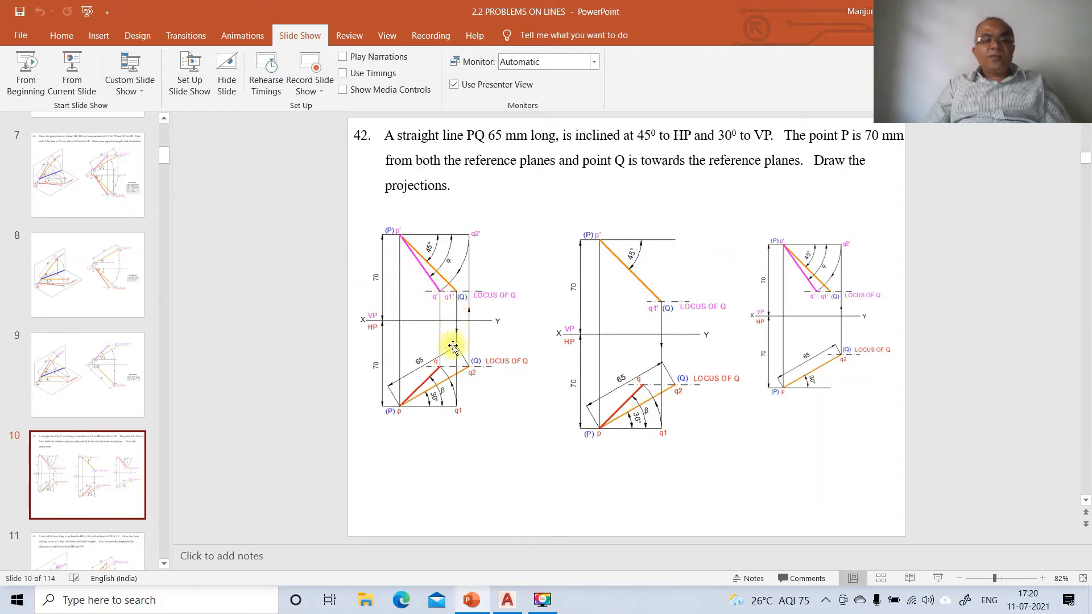
click(506, 602)
text(l)
key(Return)
text(INT)
key(Return)
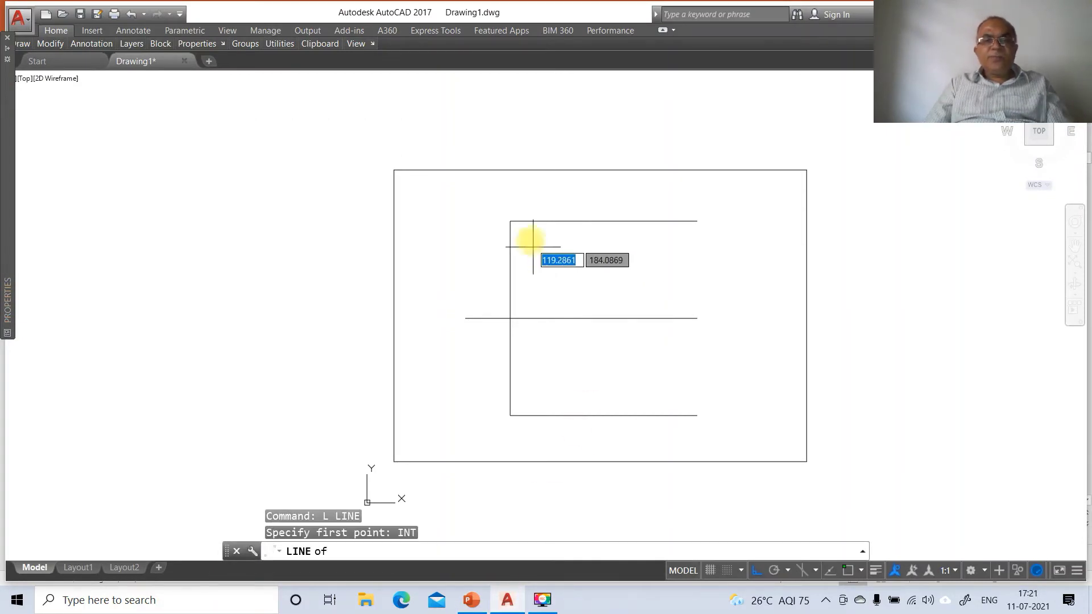
click(510, 220)
text(65)
key(Tab)
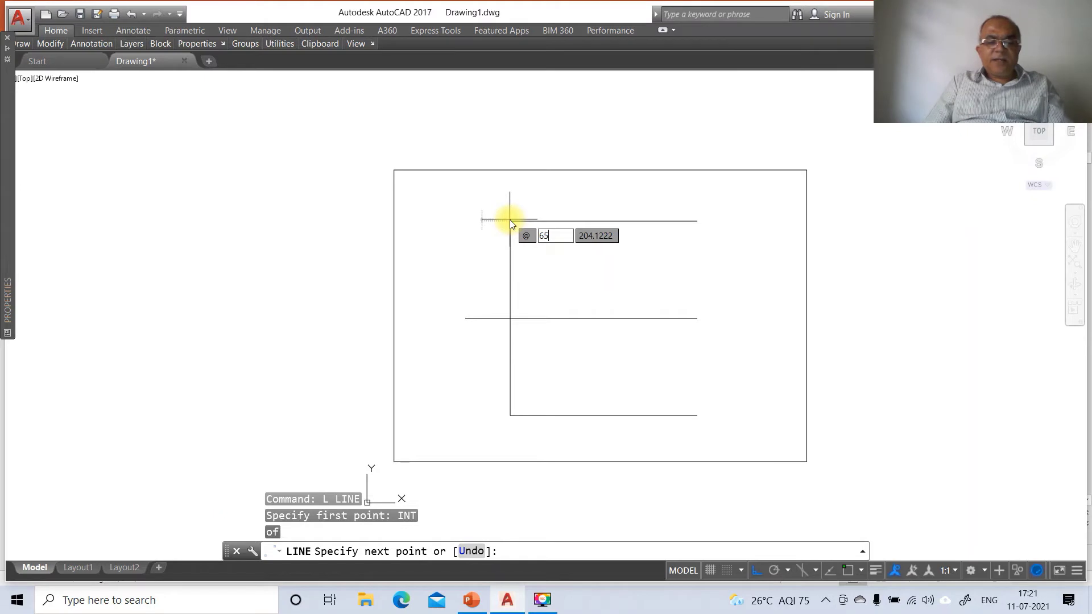
text(-45)
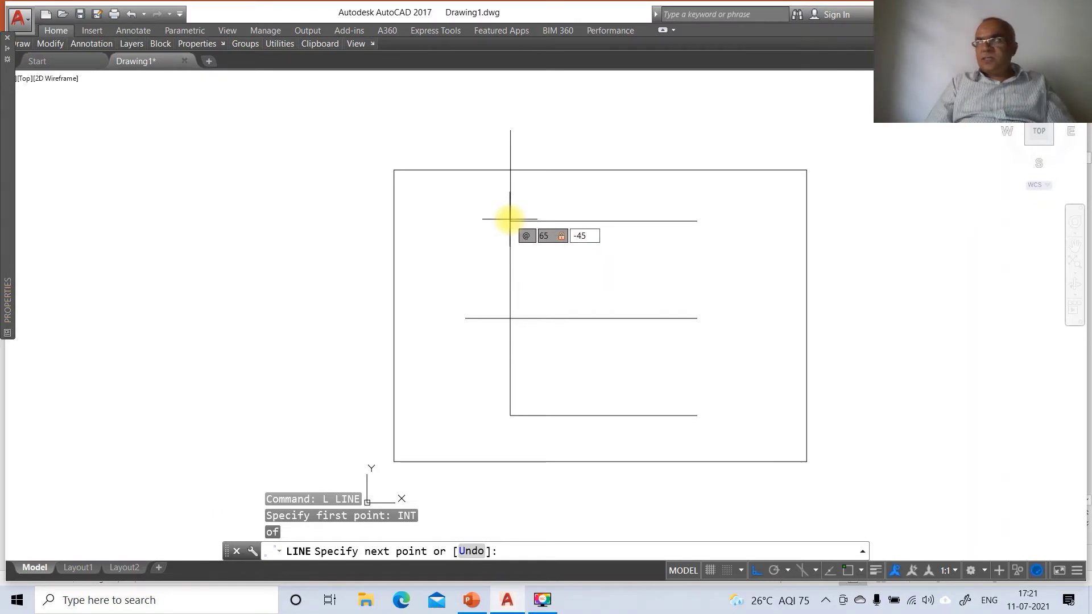
key(Return)
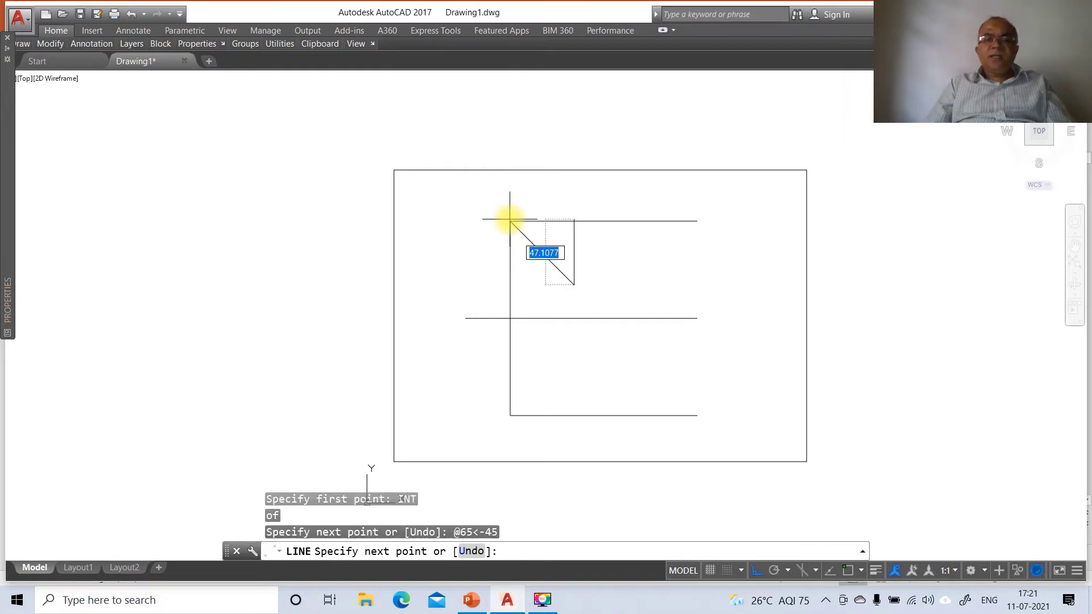
click(531, 288)
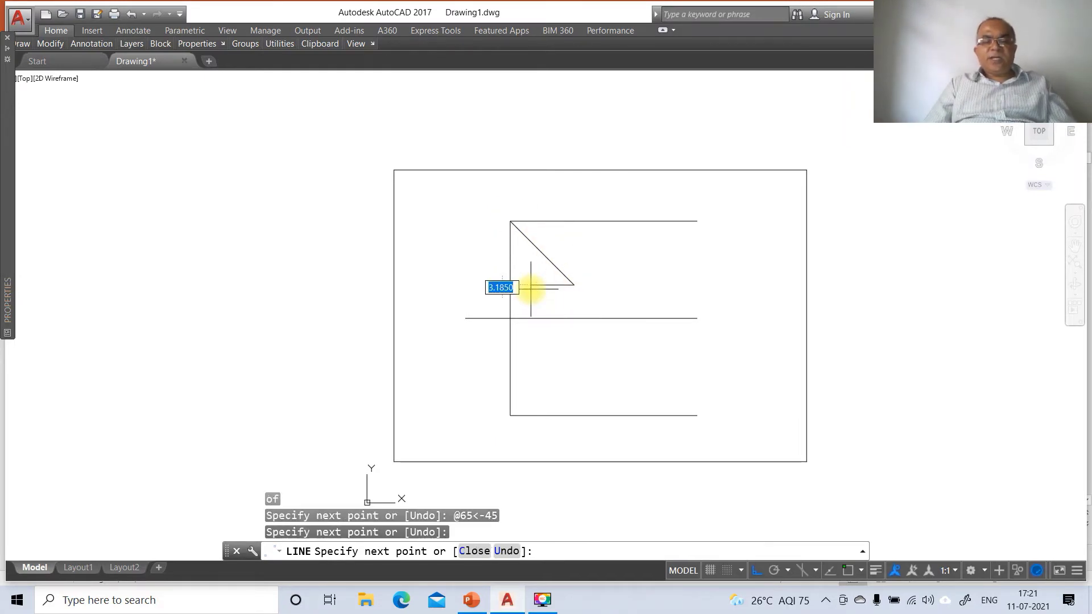
key(Return)
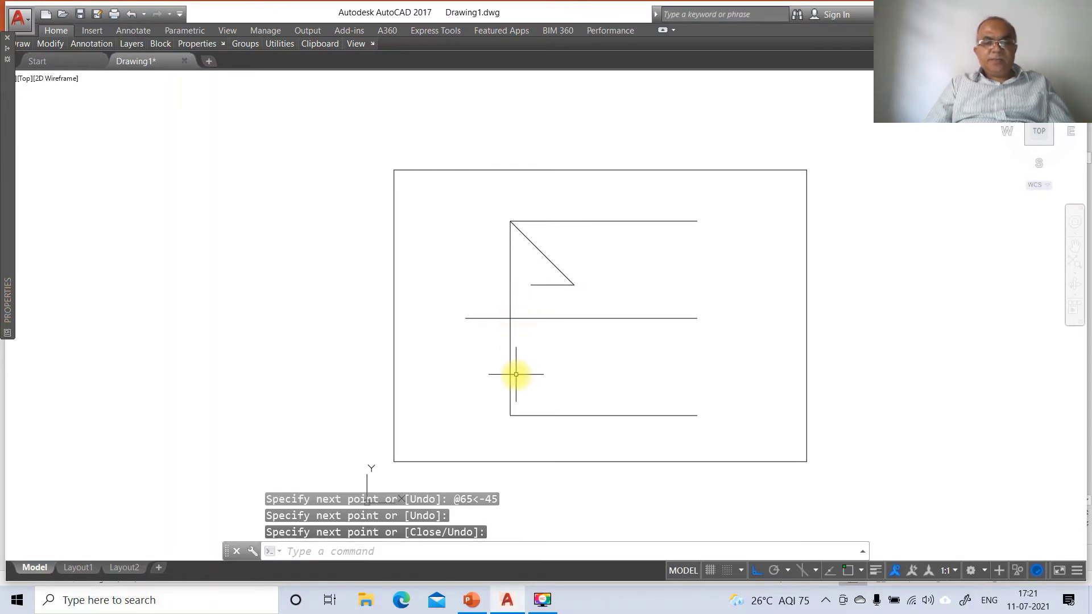
Draw a 65 mm line at 30° from the lower corner p and a horizontal line leftward from its end, past the projector
key(Return)
text(INT)
key(Return)
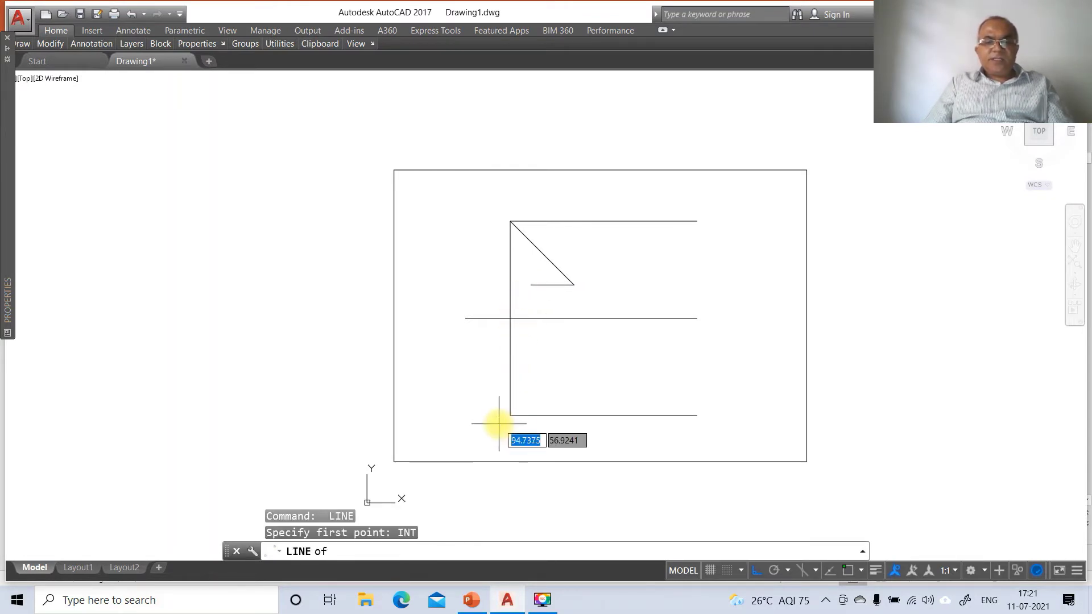
click(509, 415)
text(65)
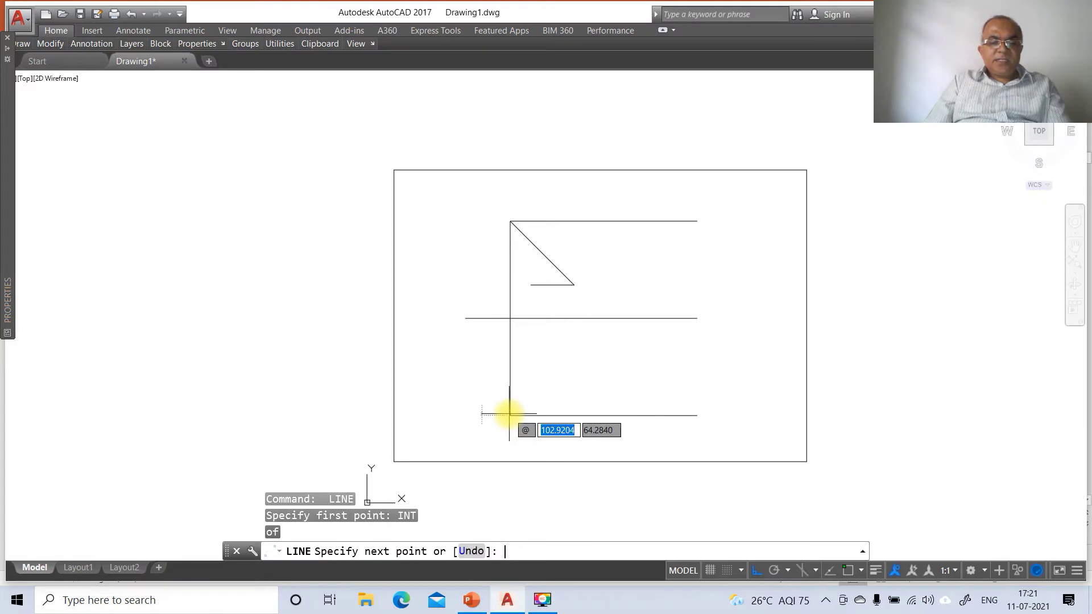
key(Tab)
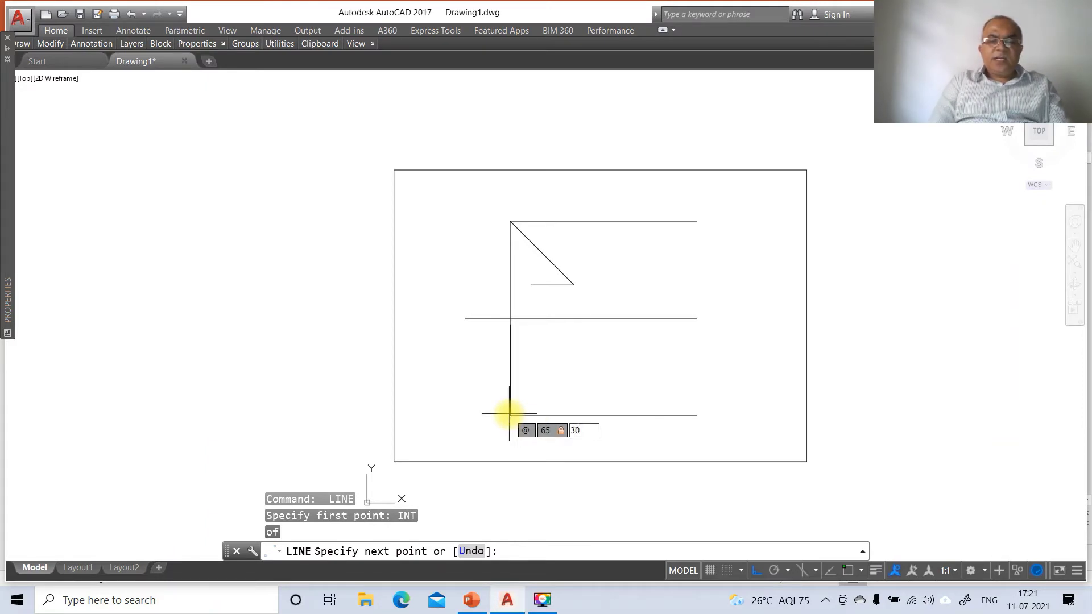
text(30)
key(Return)
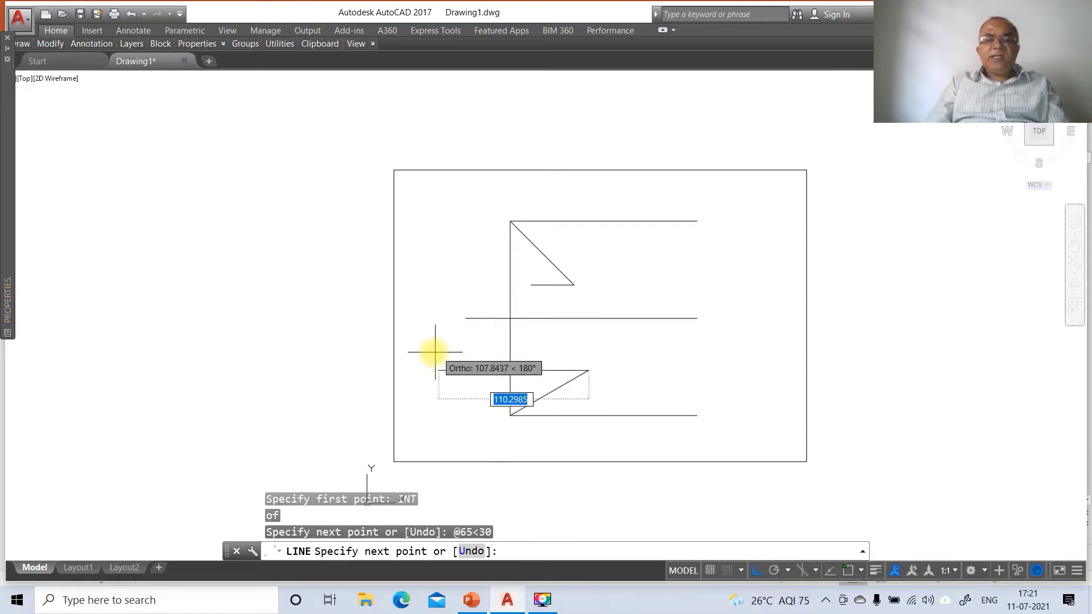
key(Return)
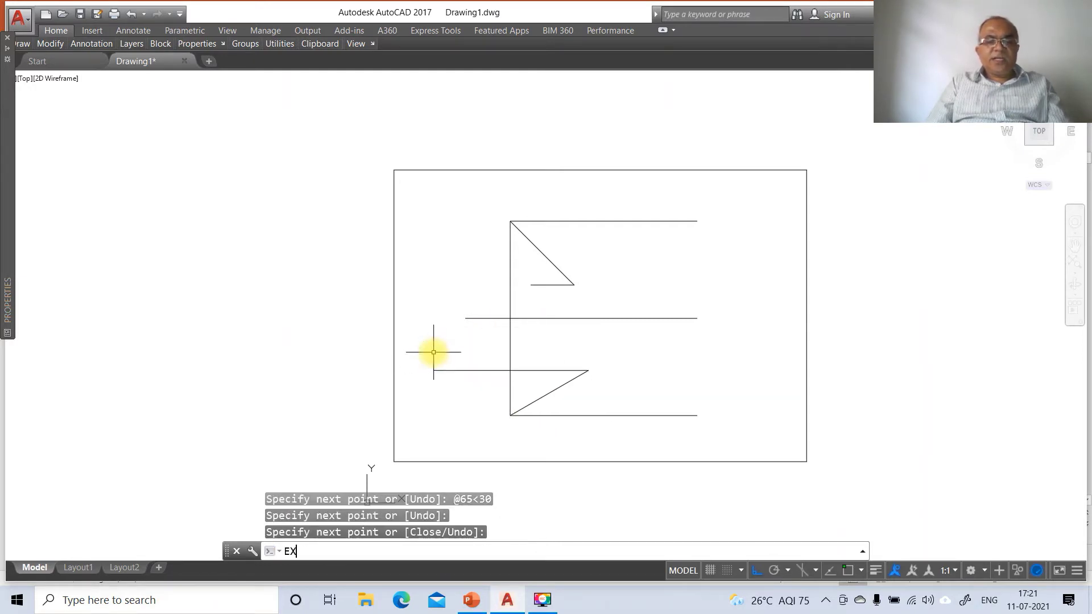
Extend the two horizontal locus lines to the right side of the border rectangle
text(EX)
key(Return)
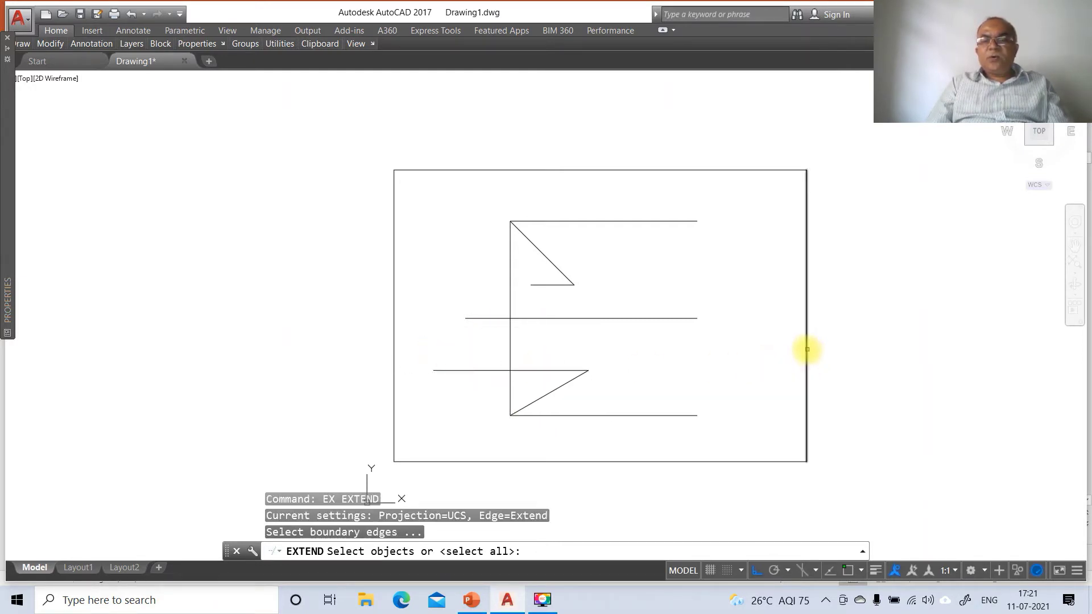
click(809, 352)
key(Return)
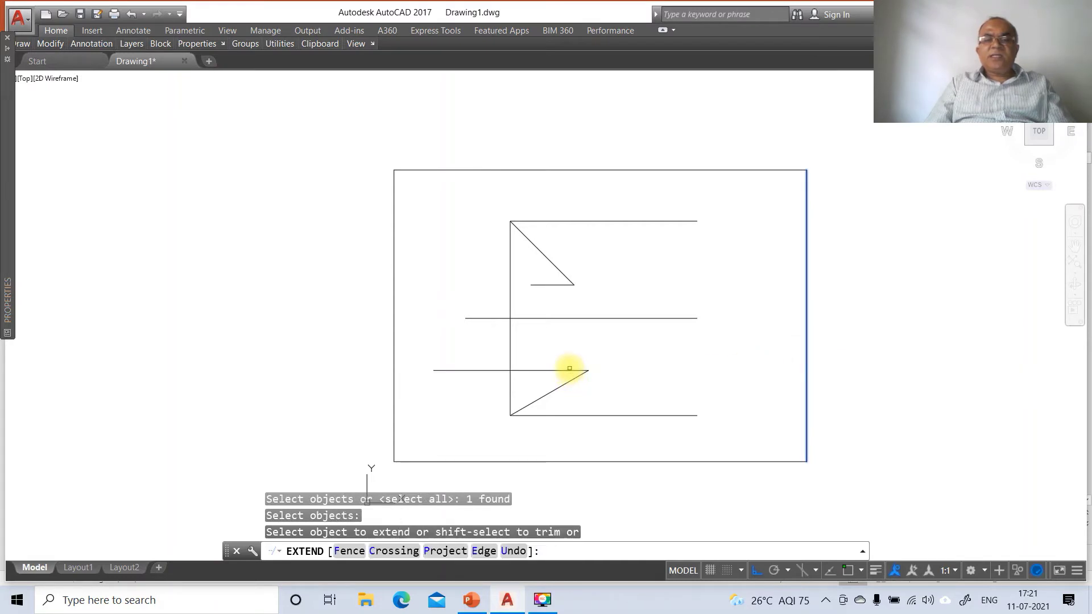
click(571, 369)
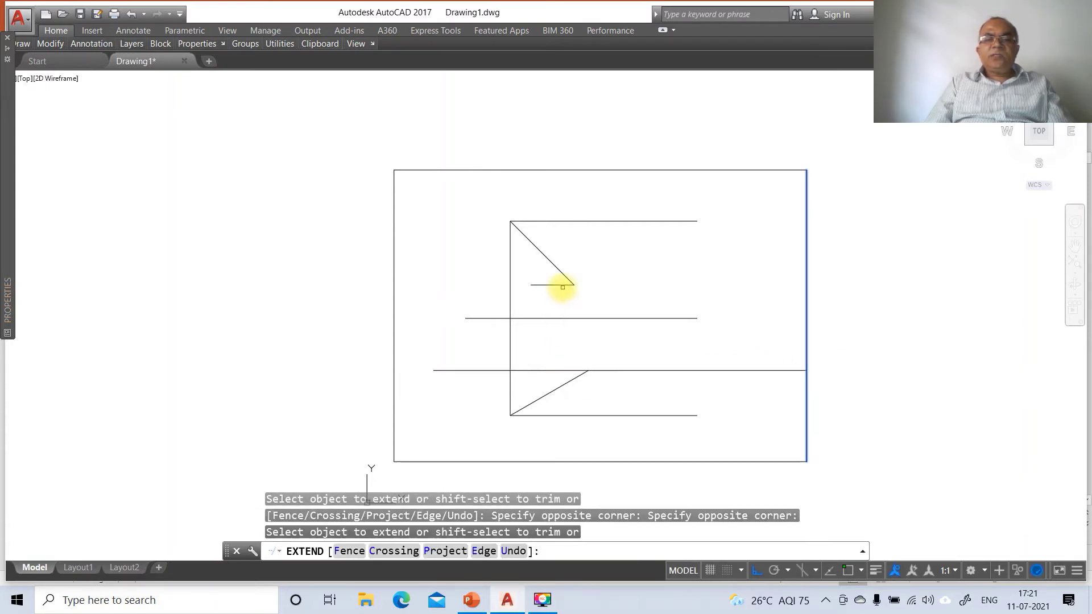
click(562, 286)
key(Return)
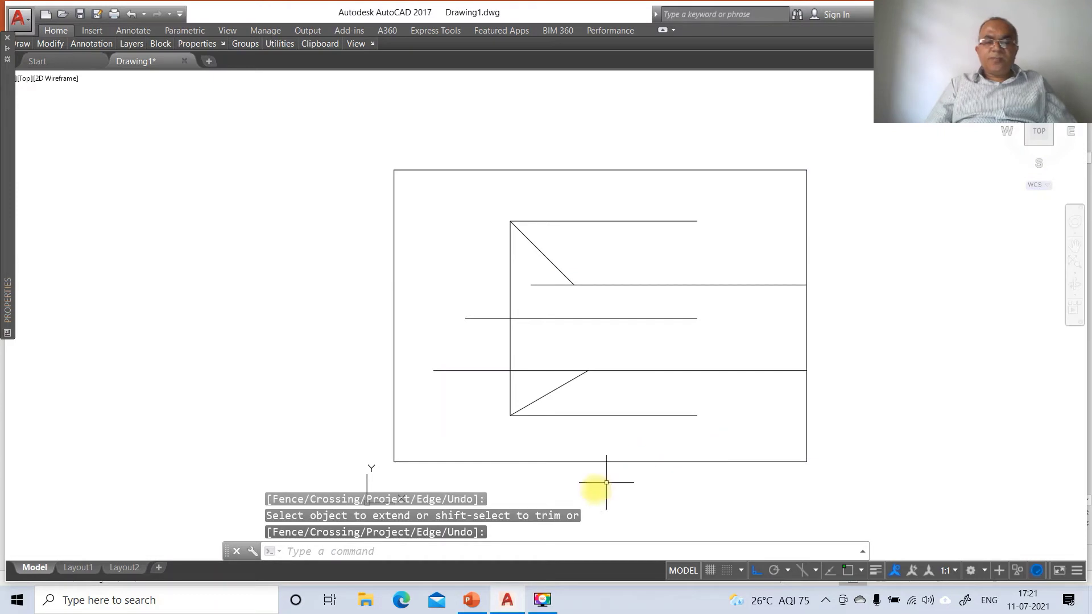
Review the solution figure in PowerPoint, then draw a projector in AutoCAD from the 45° line's end perpendicular to the lower offset line
click(472, 600)
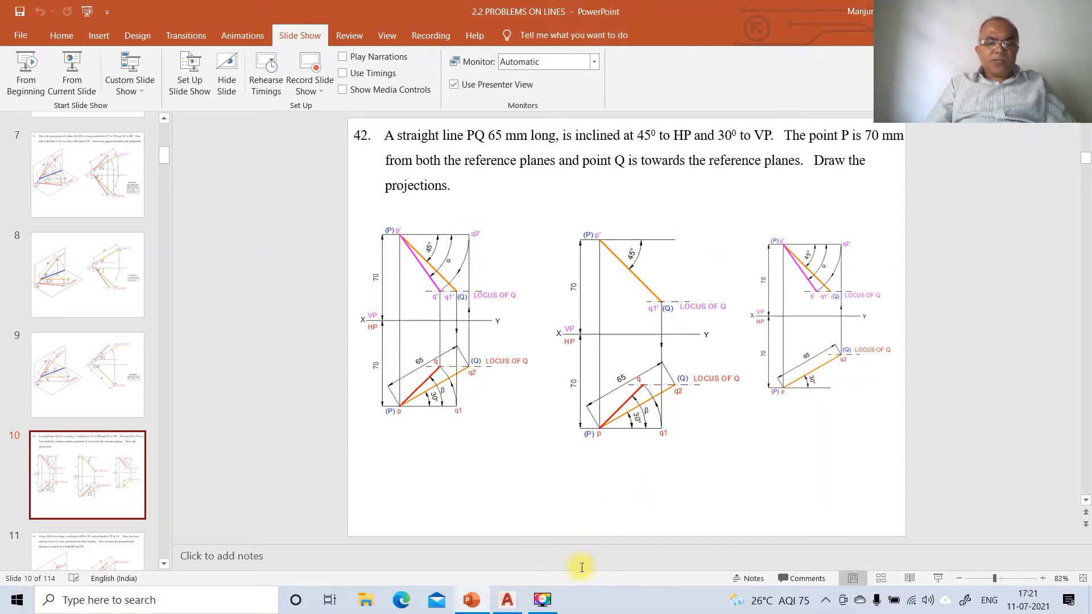
click(506, 604)
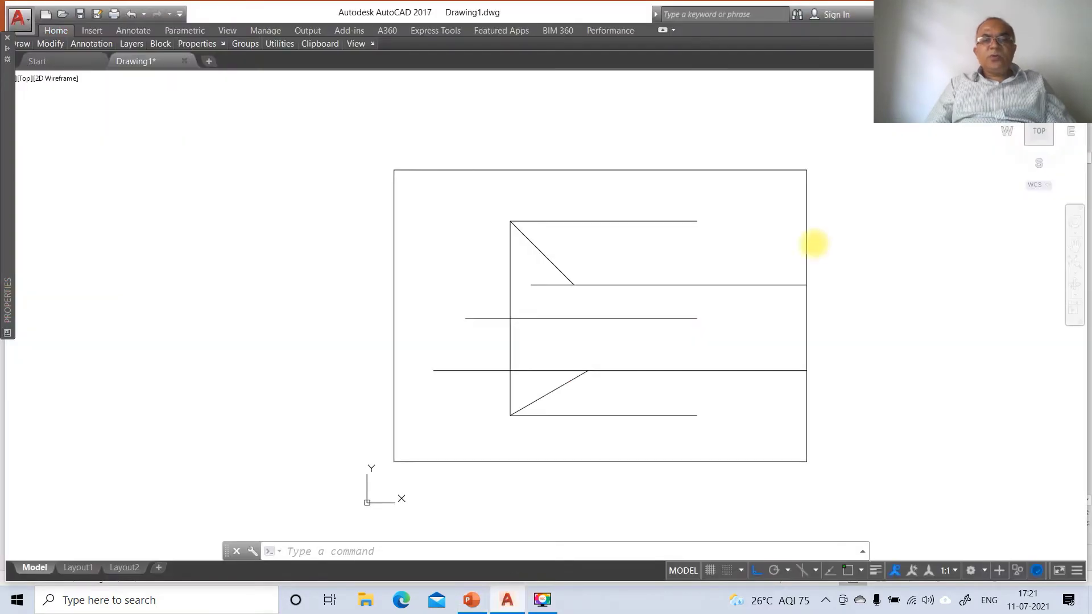
text(l)
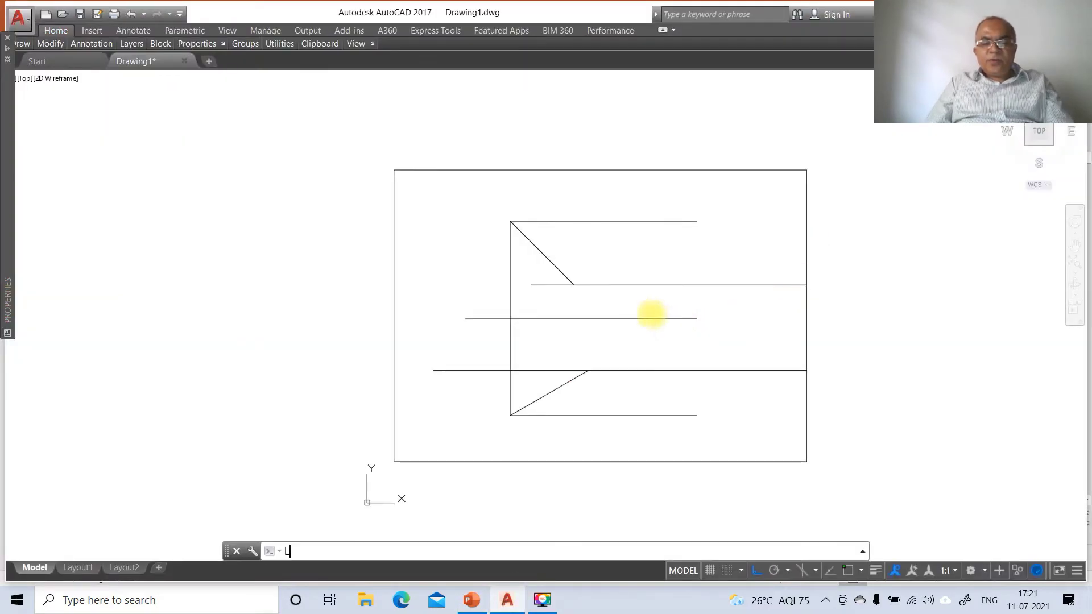
key(Return)
text(INT)
key(Return)
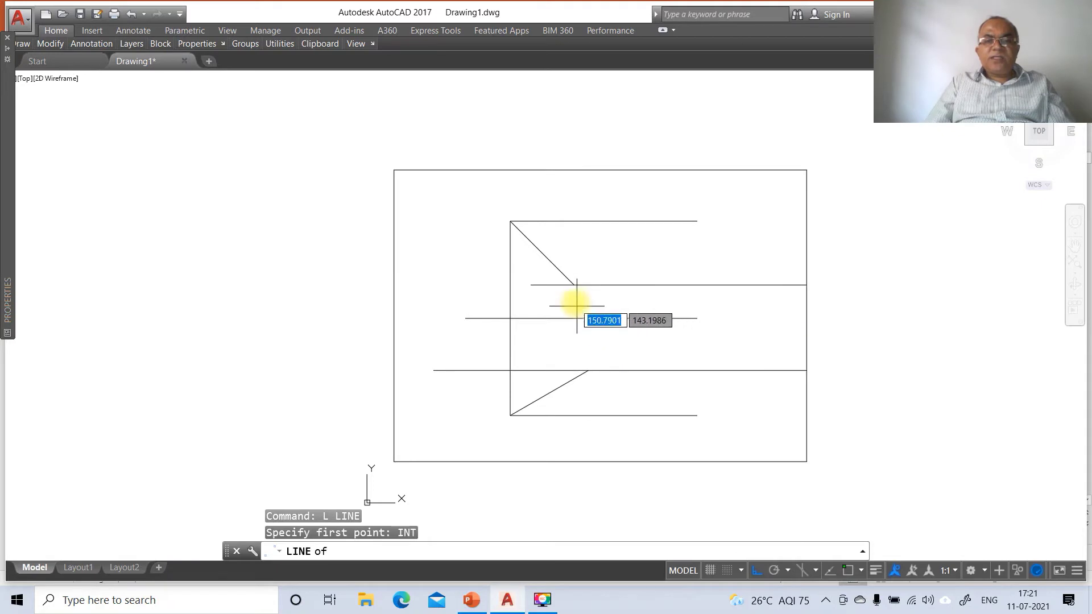
click(572, 285)
text(PER)
key(Return)
click(586, 413)
key(Return)
Fillet the lower offset line with the new projector at zero radius, trimming the line beyond that corner
text(f)
key(Return)
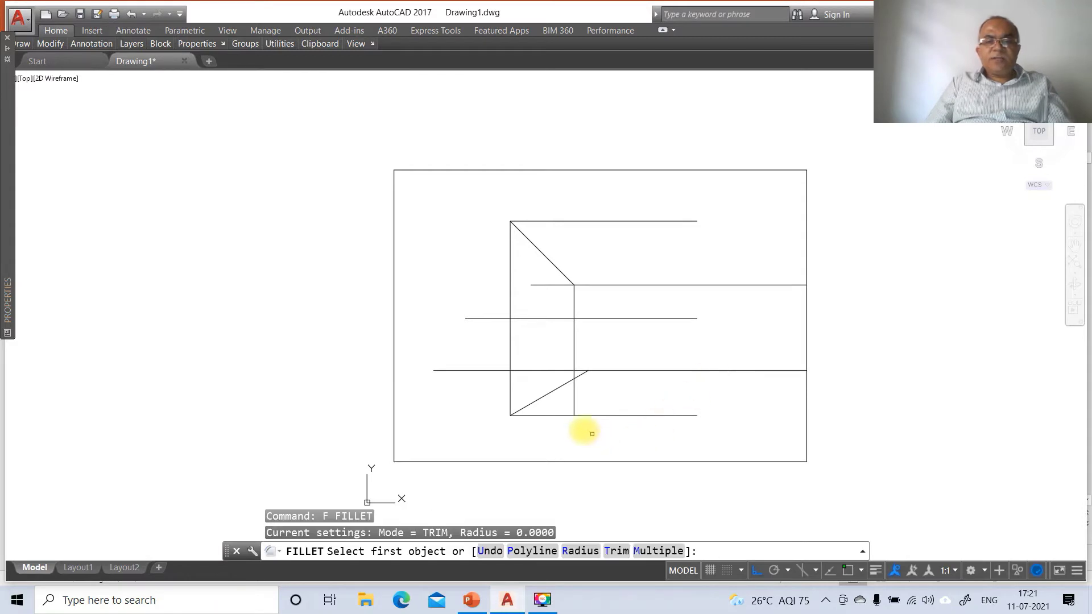
click(564, 415)
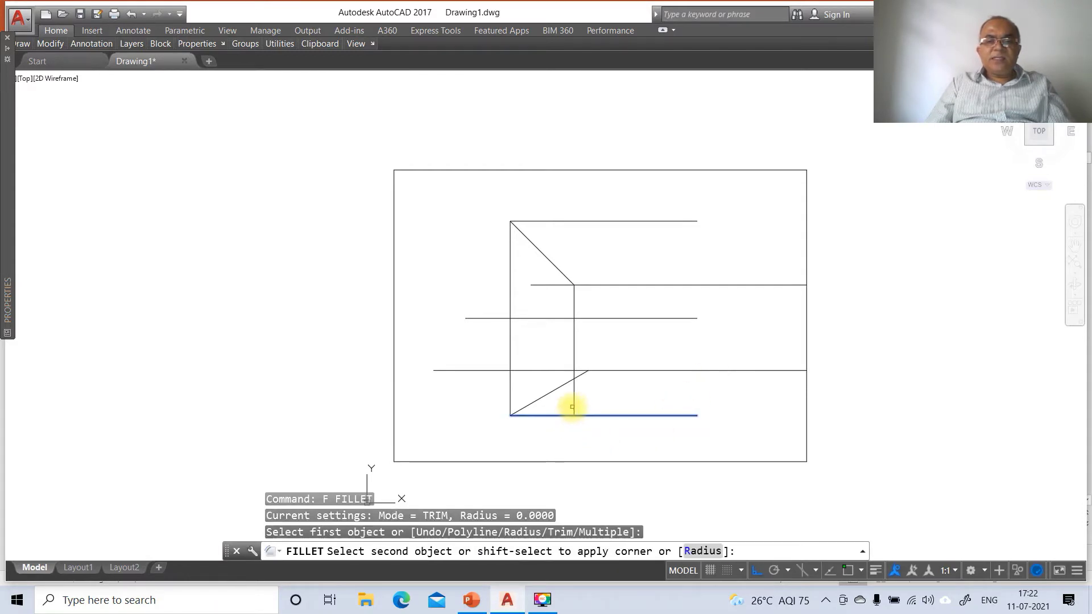
click(573, 406)
Draw a circle centred on the lower corner p, with its radius reaching the foot of the projector from the 45° line
text(c)
key(Return)
text(int)
key(Return)
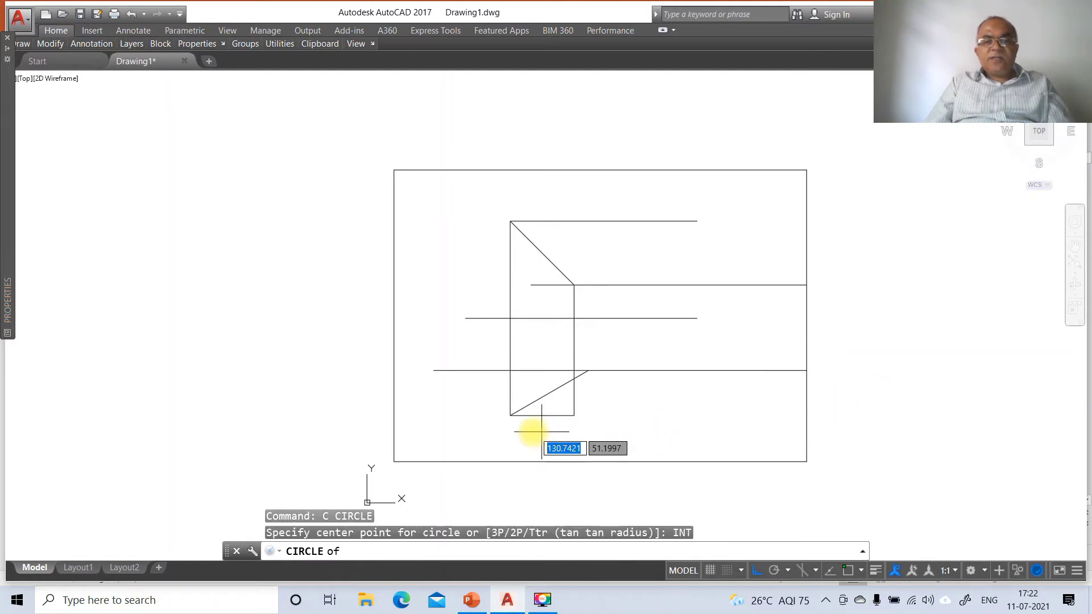
click(513, 417)
text(INT)
key(Return)
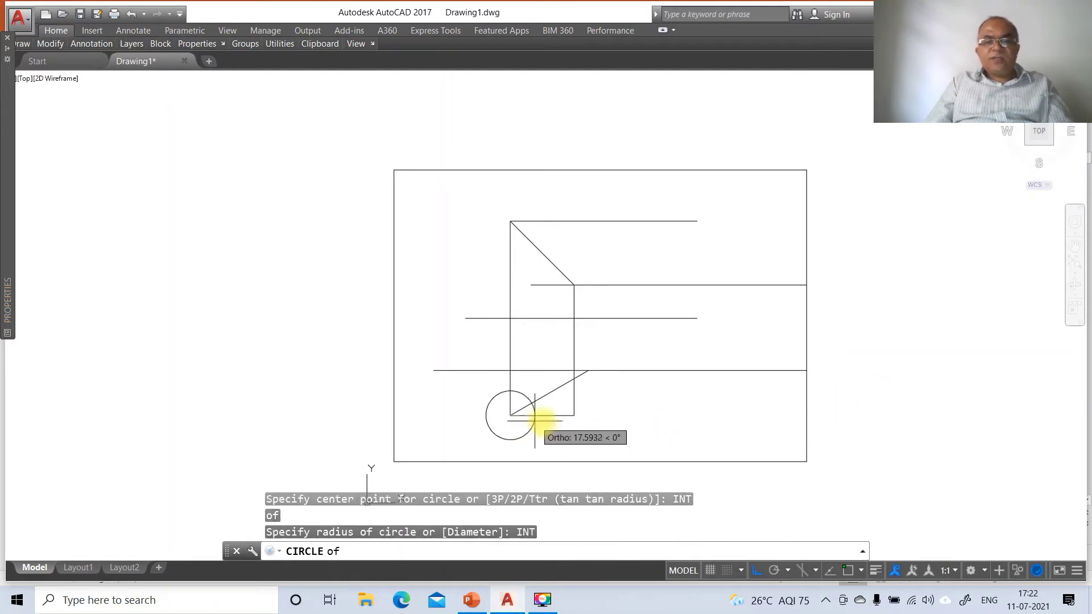
click(572, 417)
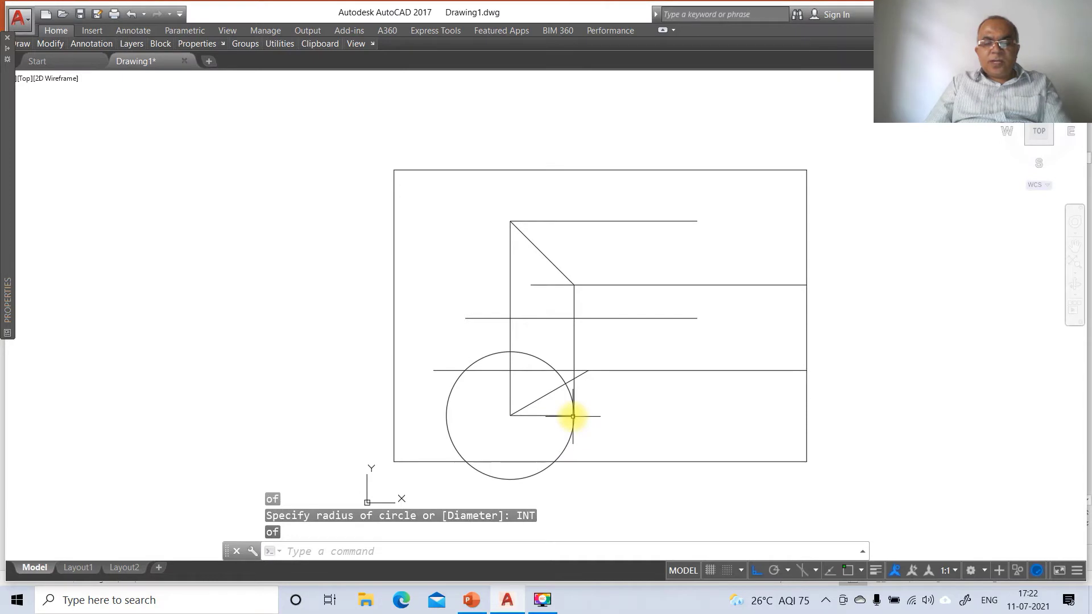
Draw a line from the circle's intersection with the lower locus line, above the base line, to corner p
text(l)
key(Return)
text(int)
key(Return)
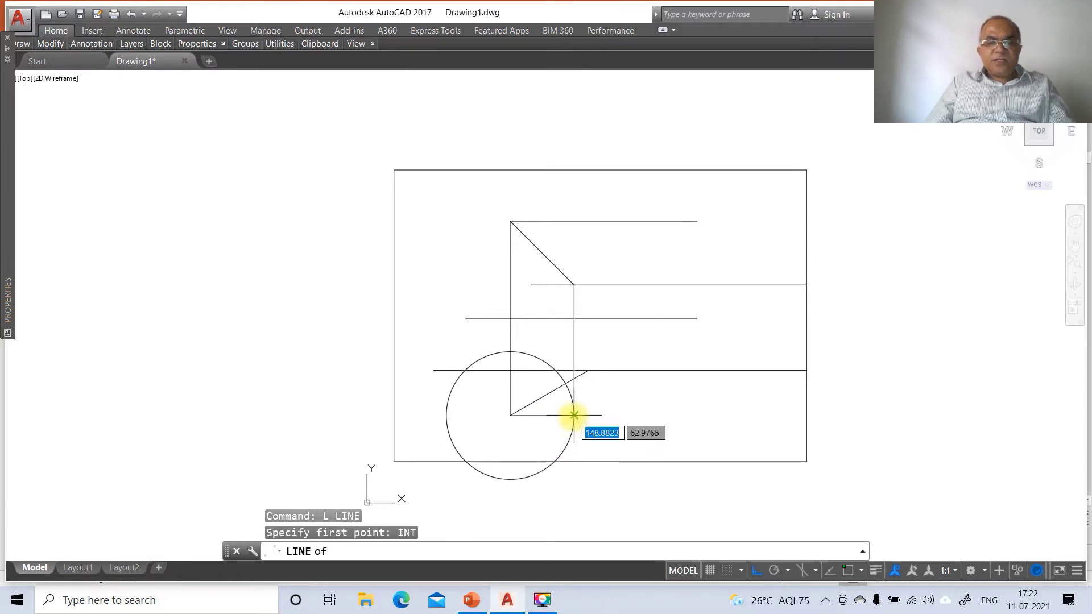
click(554, 371)
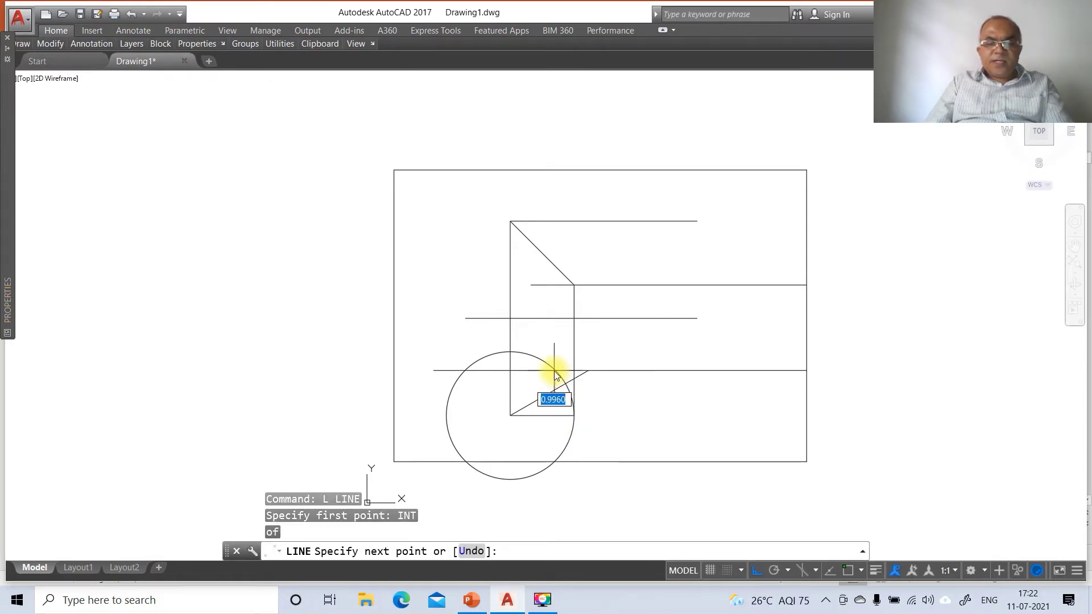
text(int)
key(Return)
click(509, 414)
key(Return)
Trim the lower circle to the arc between the base line and the new sloping line, and erase the leftover arc piece
text(tr)
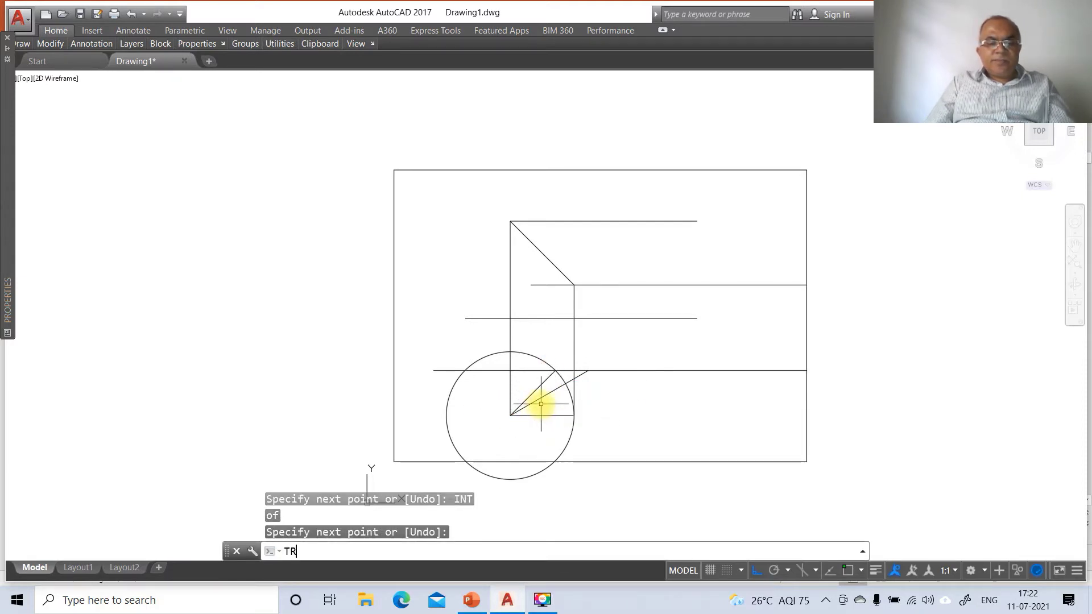
key(Return)
click(541, 385)
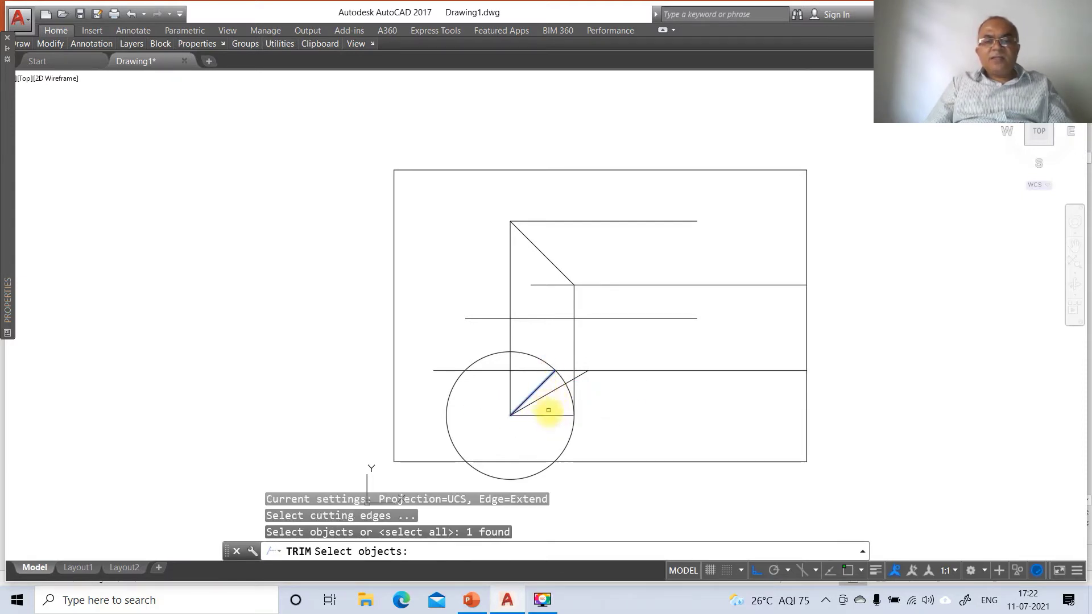
click(549, 416)
key(Return)
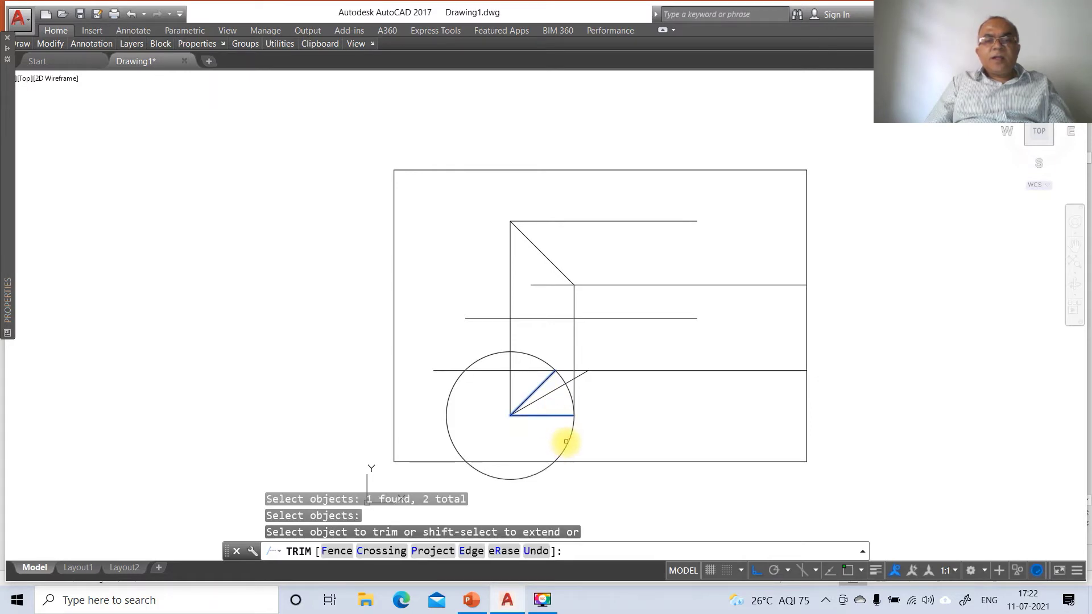
click(566, 441)
click(560, 441)
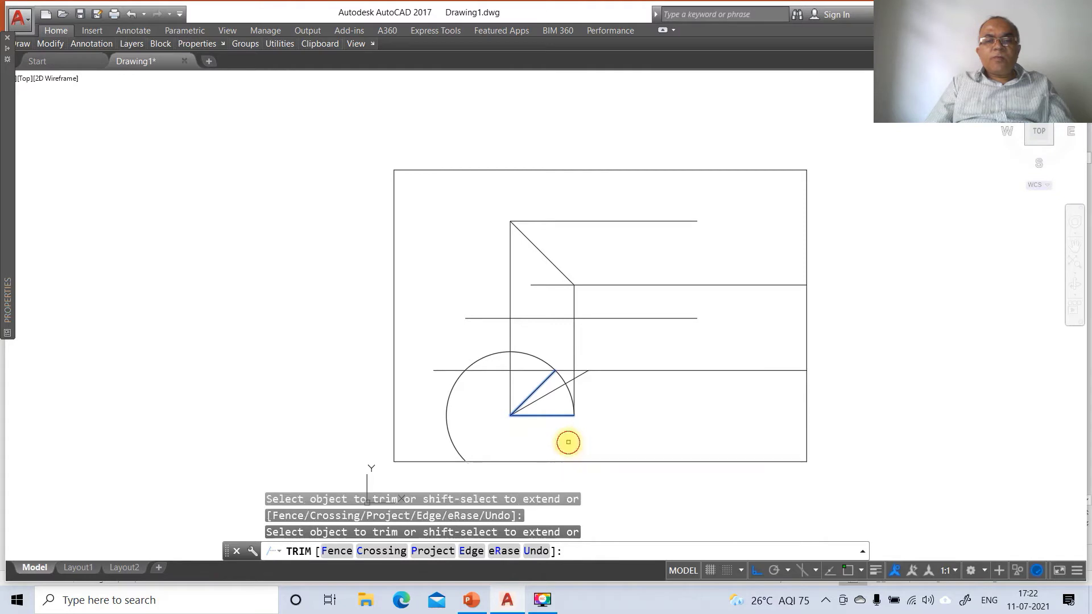
key(Return)
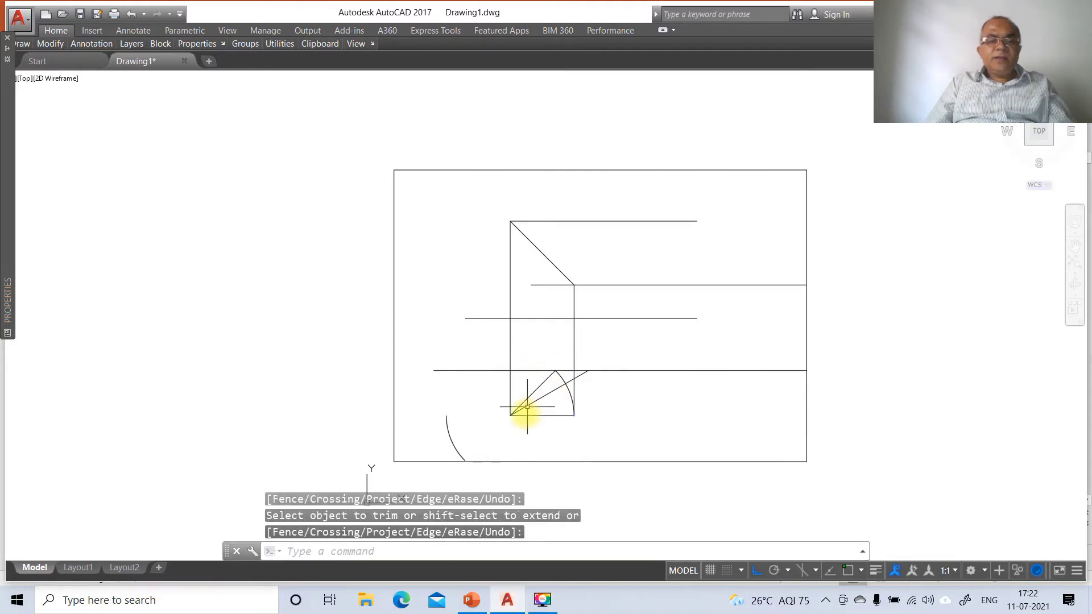
text(e)
key(Return)
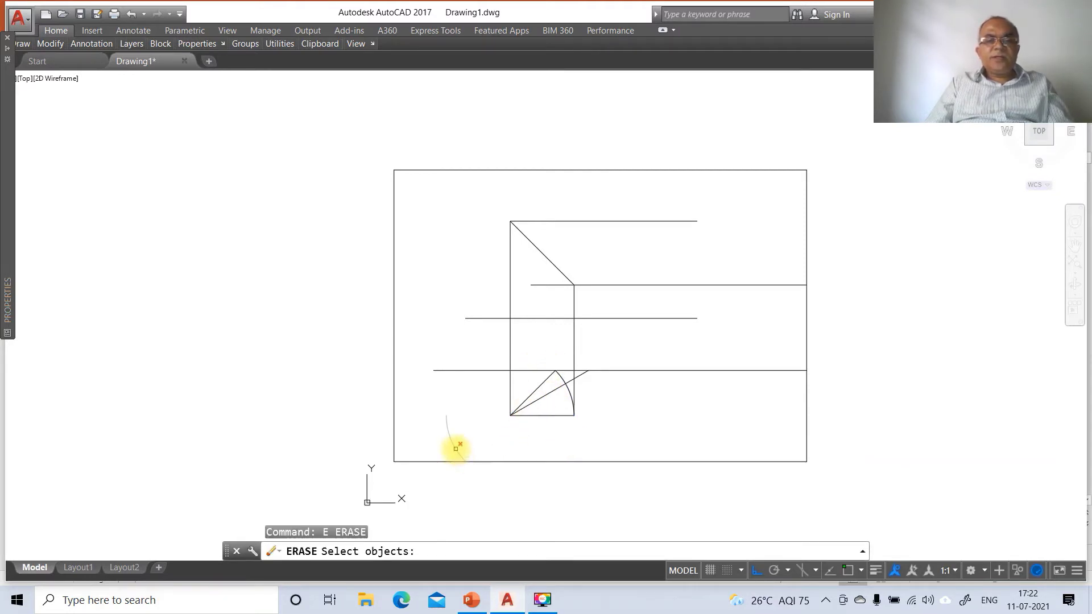
click(453, 445)
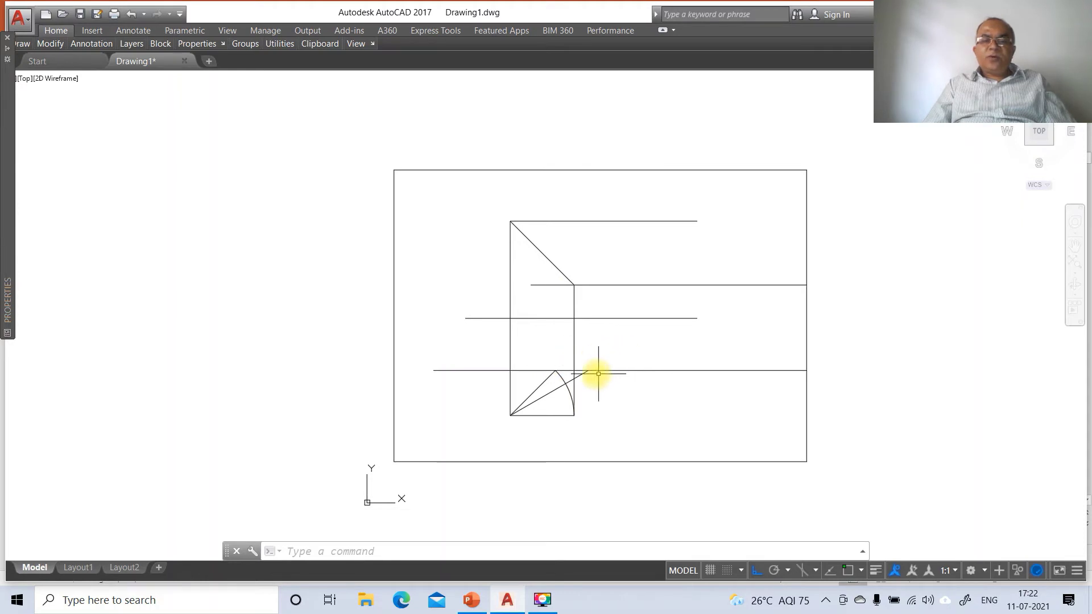
Check the solution figure in PowerPoint, then in AutoCAD draw a projector from the 30° line's end perpendicular to the upper horizontal line
click(471, 600)
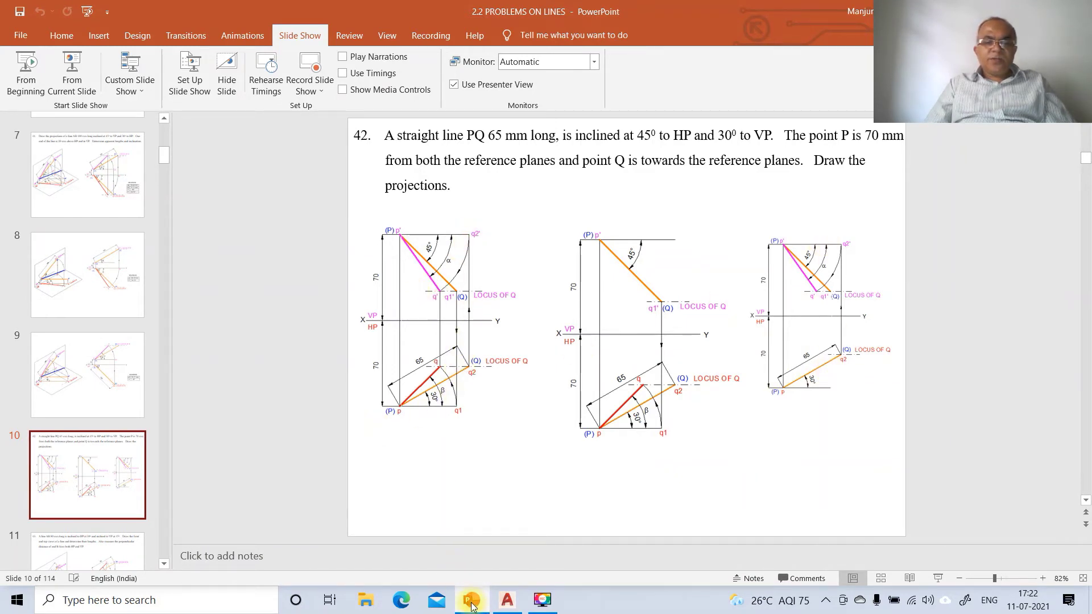
click(507, 600)
text(l)
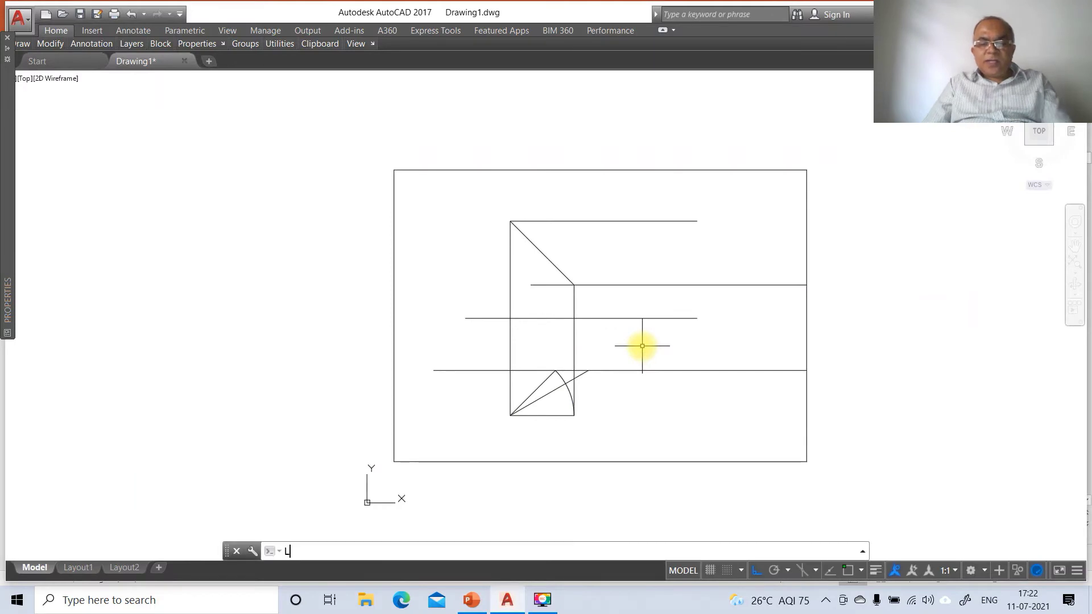
key(Return)
text(int)
key(Return)
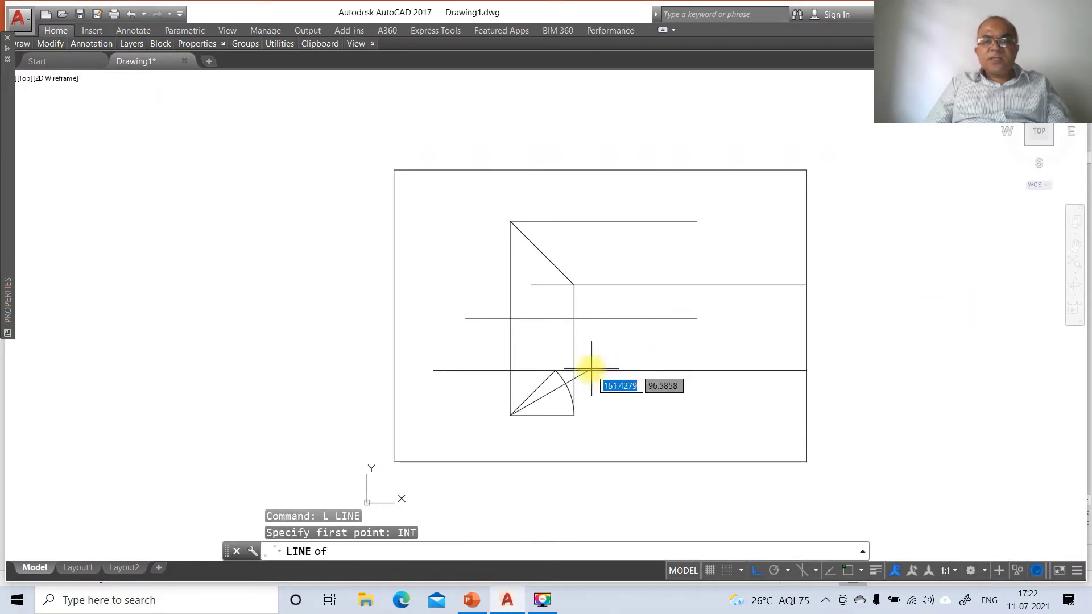
click(590, 370)
text(per)
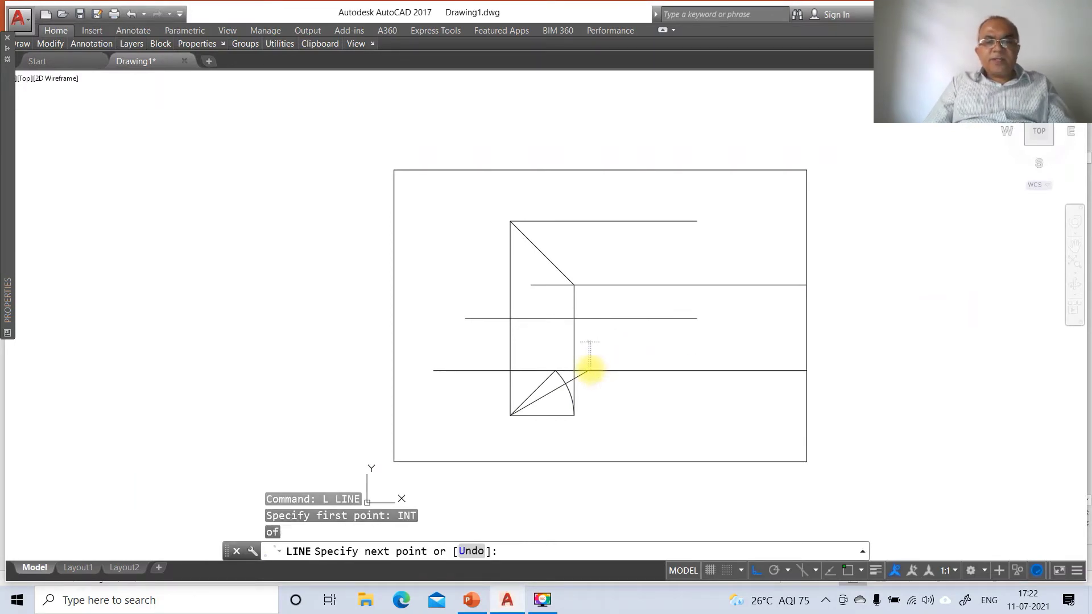
key(Return)
click(581, 222)
key(Return)
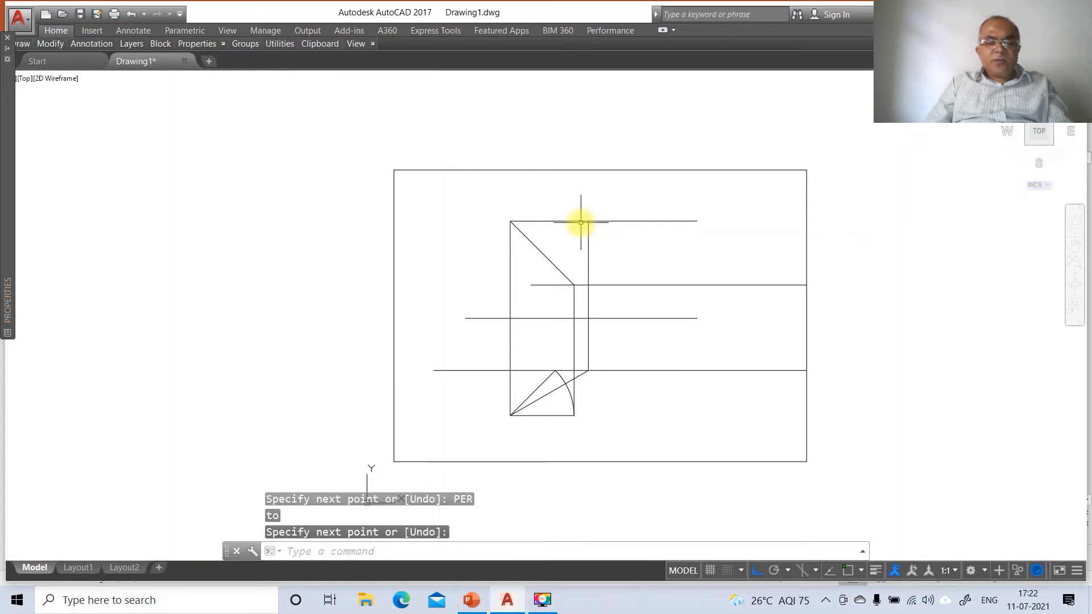
Fillet the upper horizontal line with the new projector at zero radius, removing the line's excess beyond the corner
text(f)
key(Return)
click(578, 225)
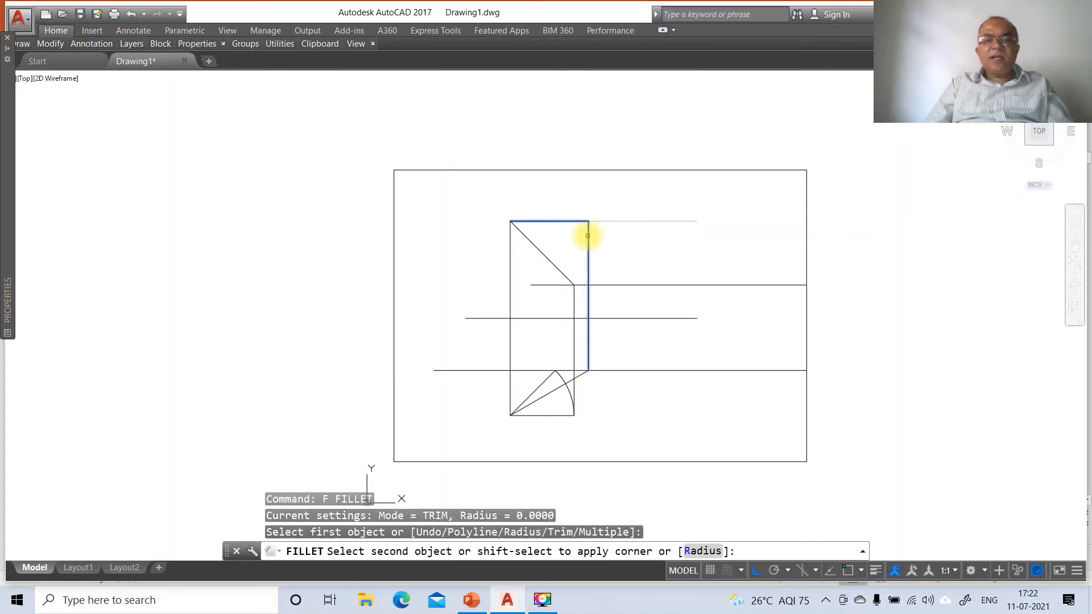
click(588, 236)
Draw a circle centred on the upper corner p', with its radius reaching the top end of the new projector
text(c)
key(Return)
text(int)
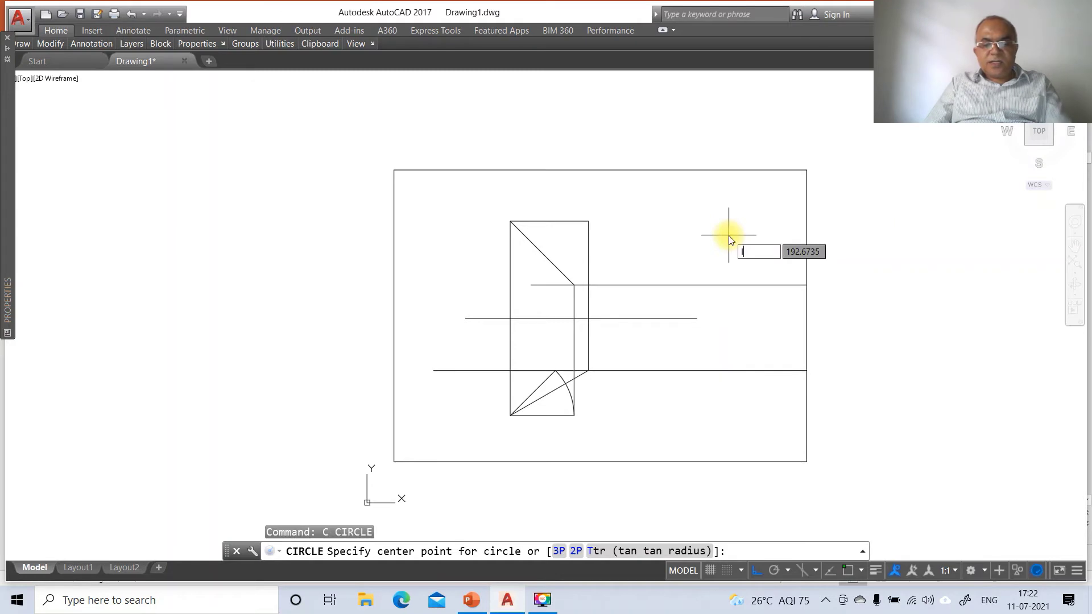
key(Return)
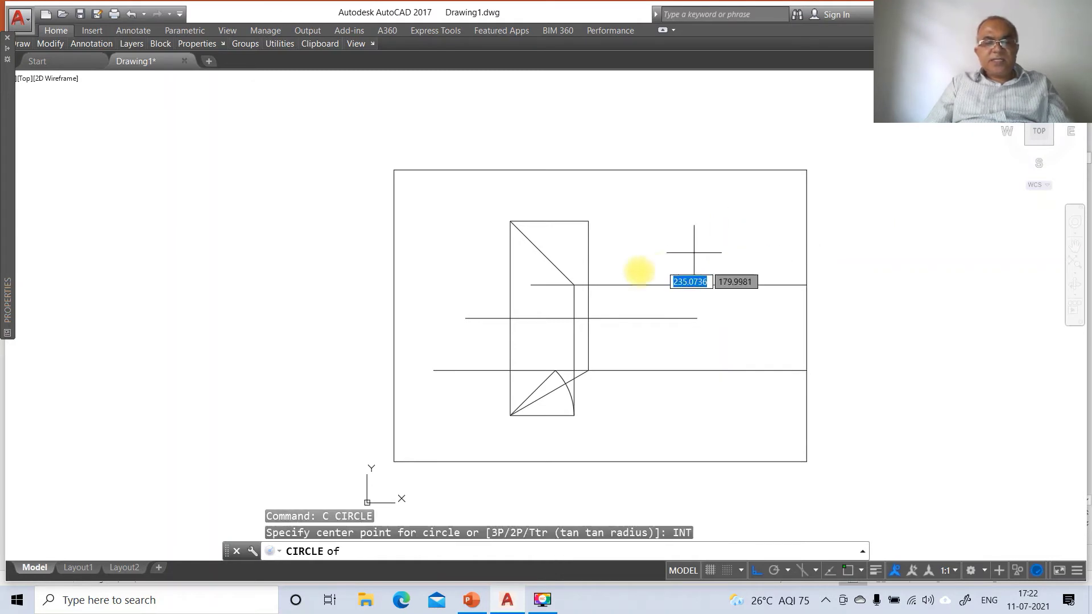
click(510, 222)
text(int)
key(Return)
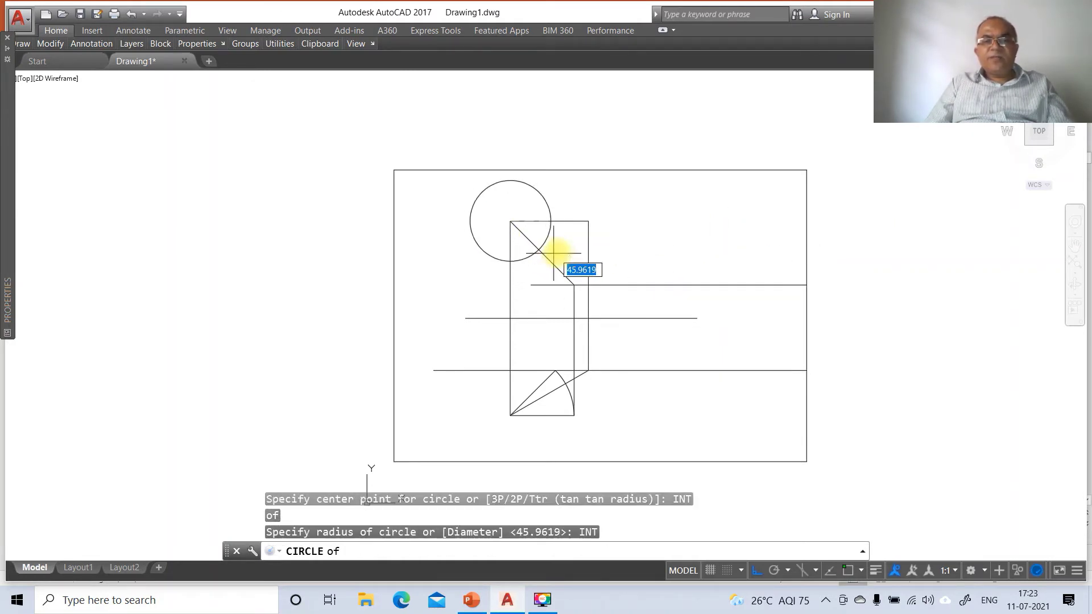
click(589, 225)
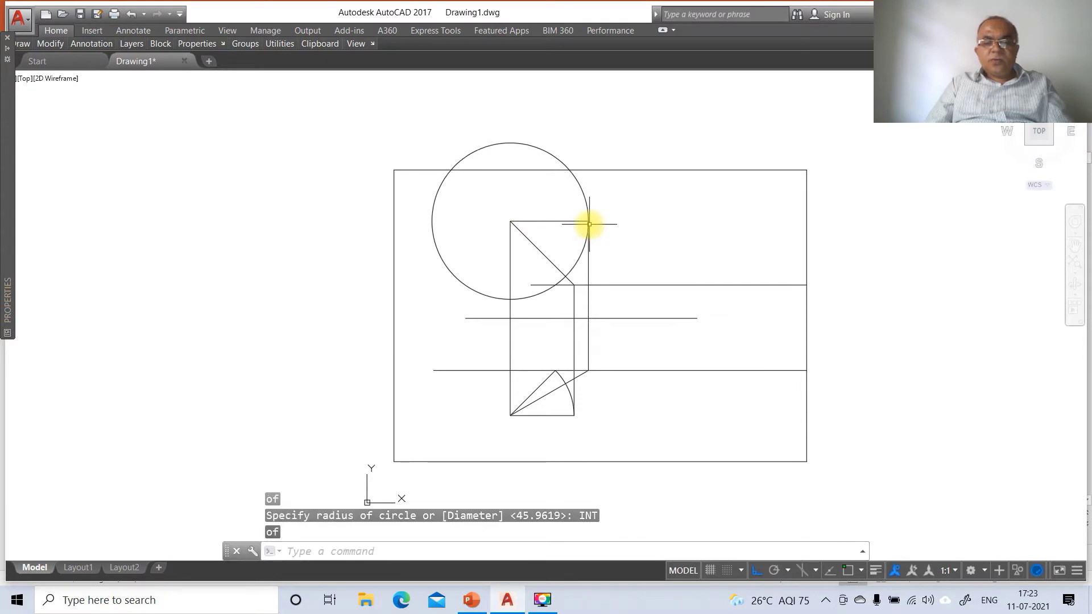
Draw a line from the upper circle's intersection with the upper locus line to corner p'
text(l)
key(Return)
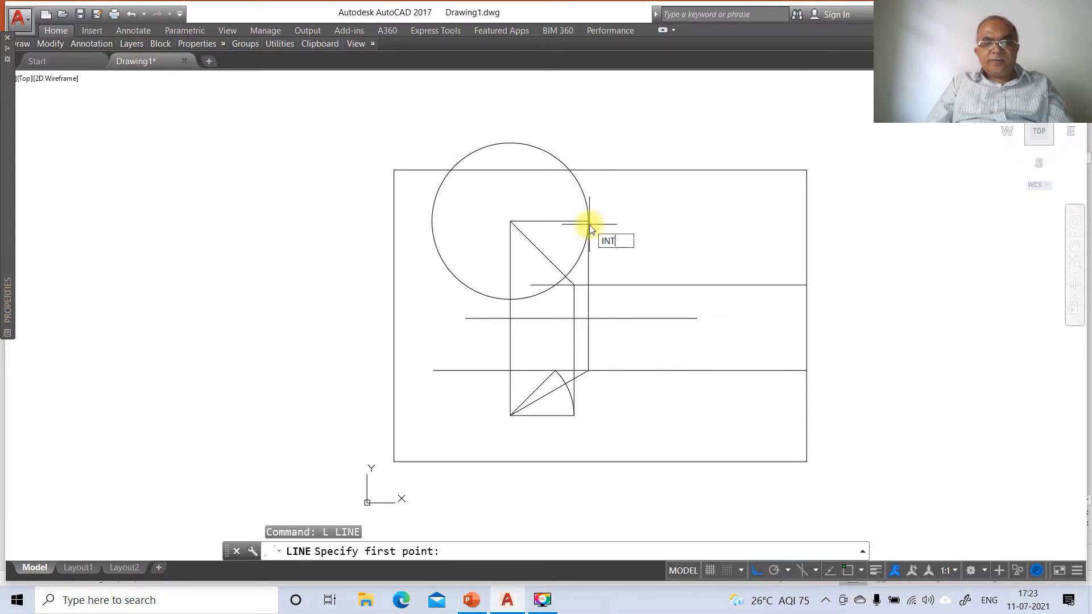
key(Return)
click(555, 285)
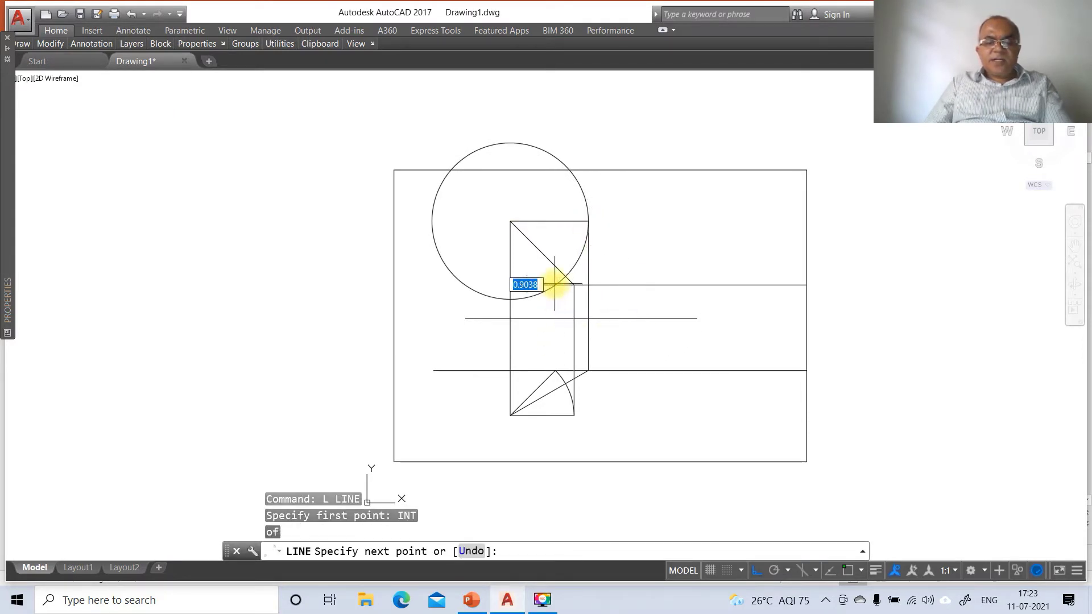
click(509, 227)
key(Return)
Trim the upper circle to the arc between the horizontal line and the new sloping line, and erase the leftover arc piece
text(TR)
key(Return)
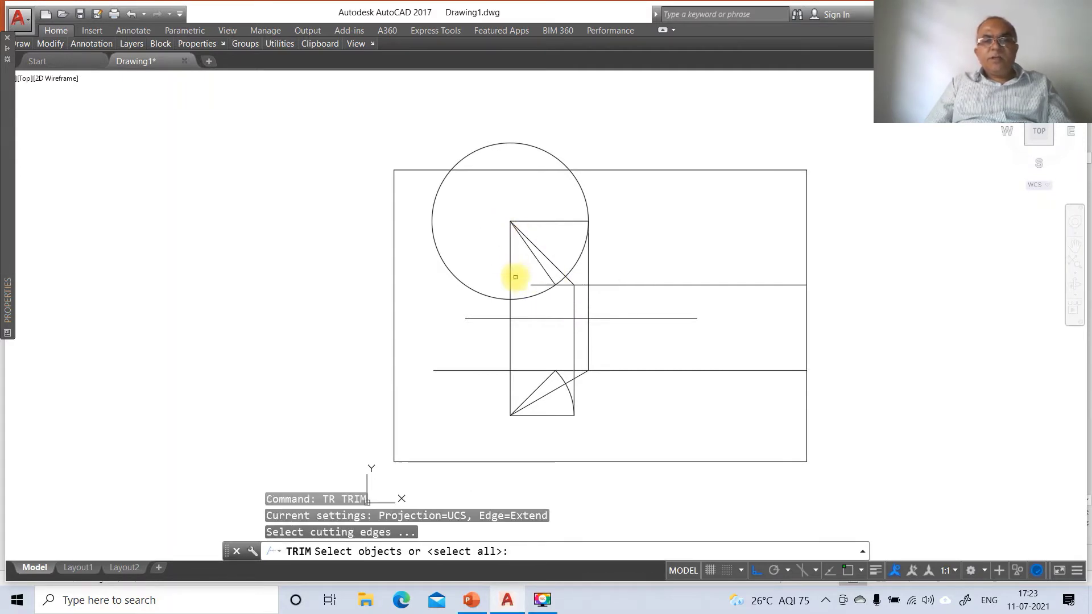
click(535, 260)
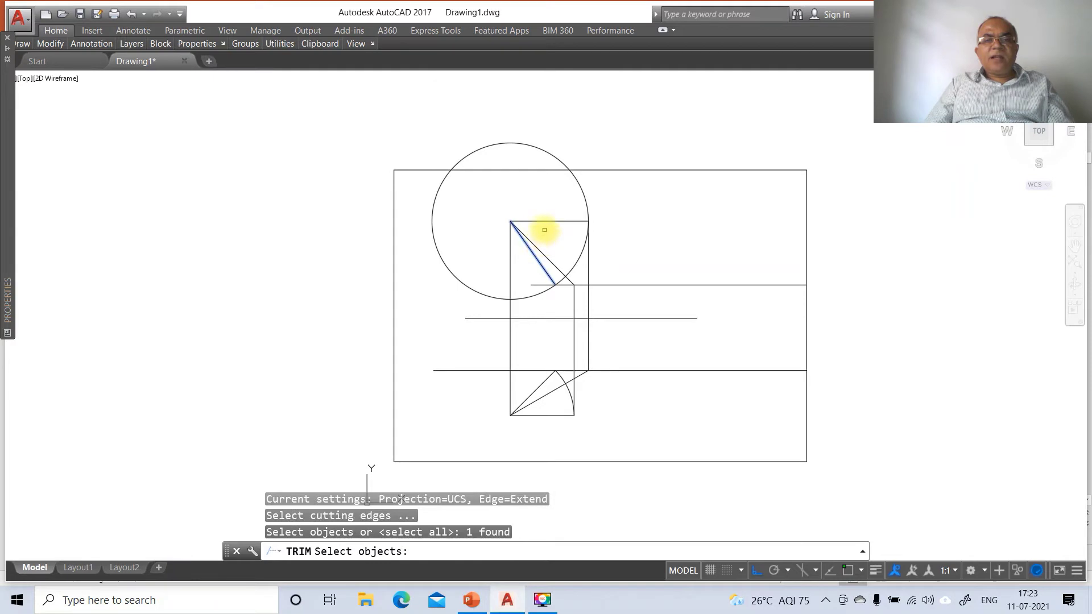
click(546, 222)
key(Return)
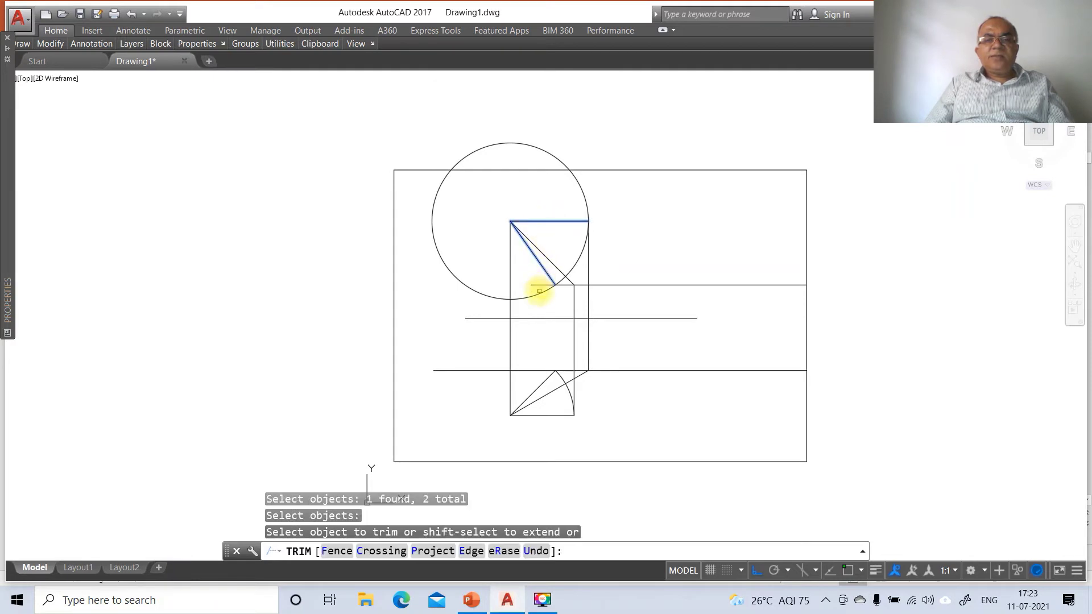
click(539, 297)
key(Return)
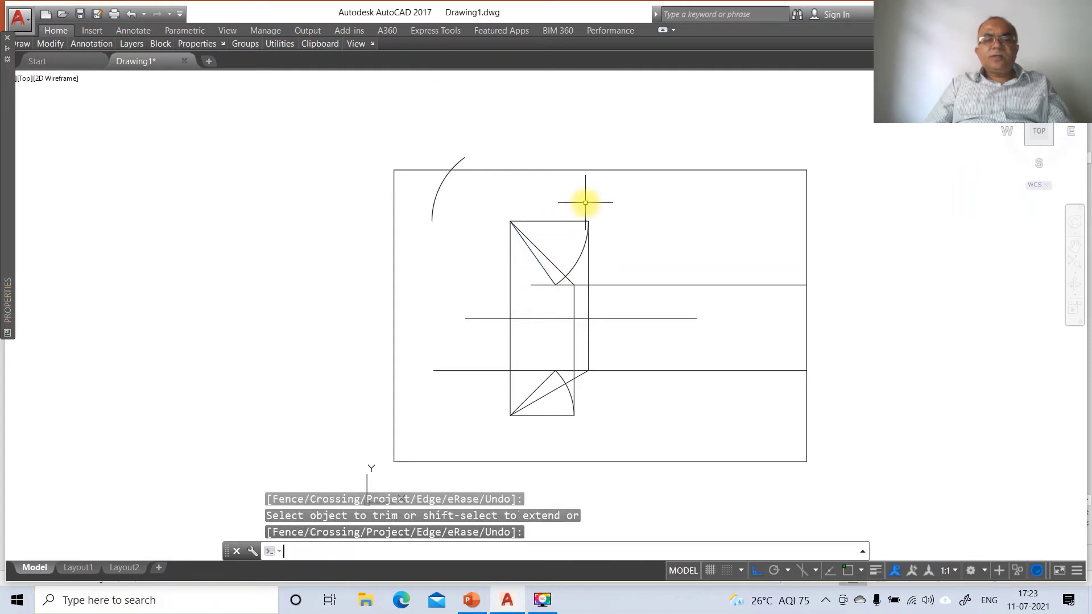
text(E)
key(Return)
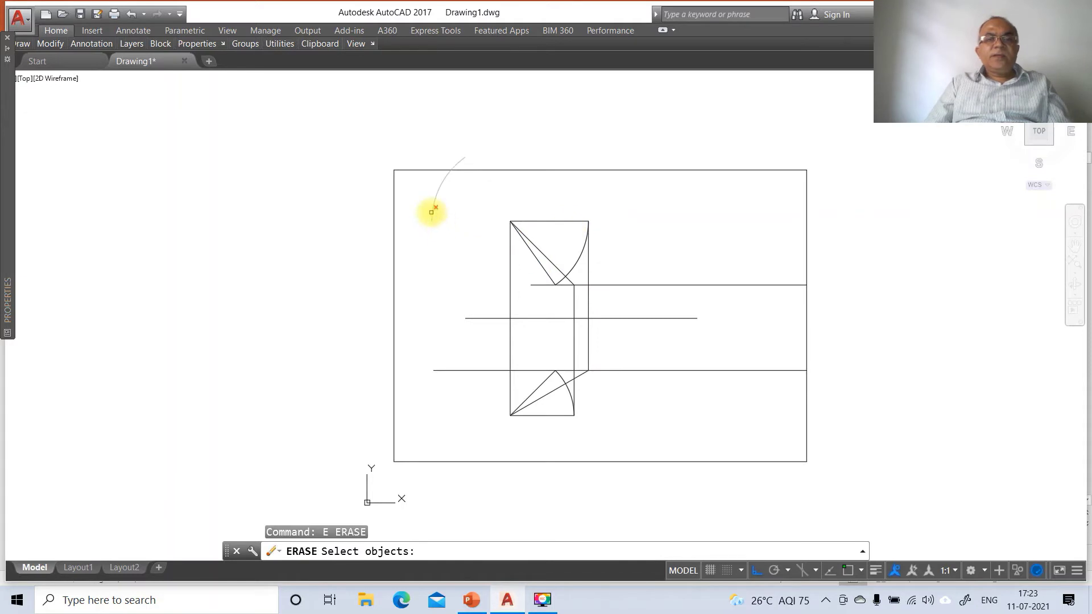
click(432, 212)
key(Return)
Break the upper locus line just past the projector from the 45° line's end, and erase the detached piece reaching the border
text(BR)
key(Return)
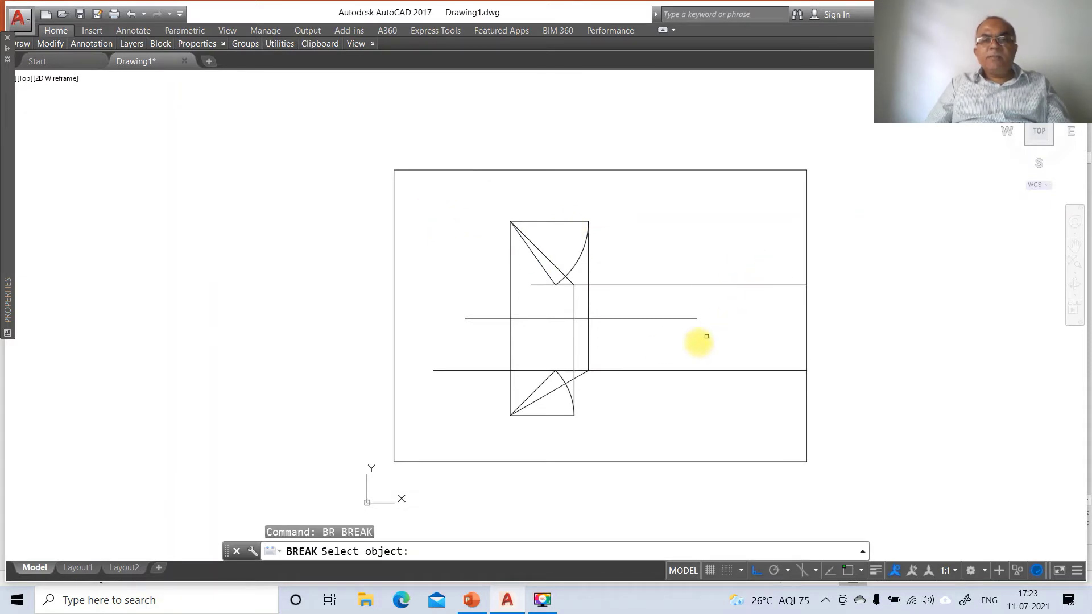
click(586, 285)
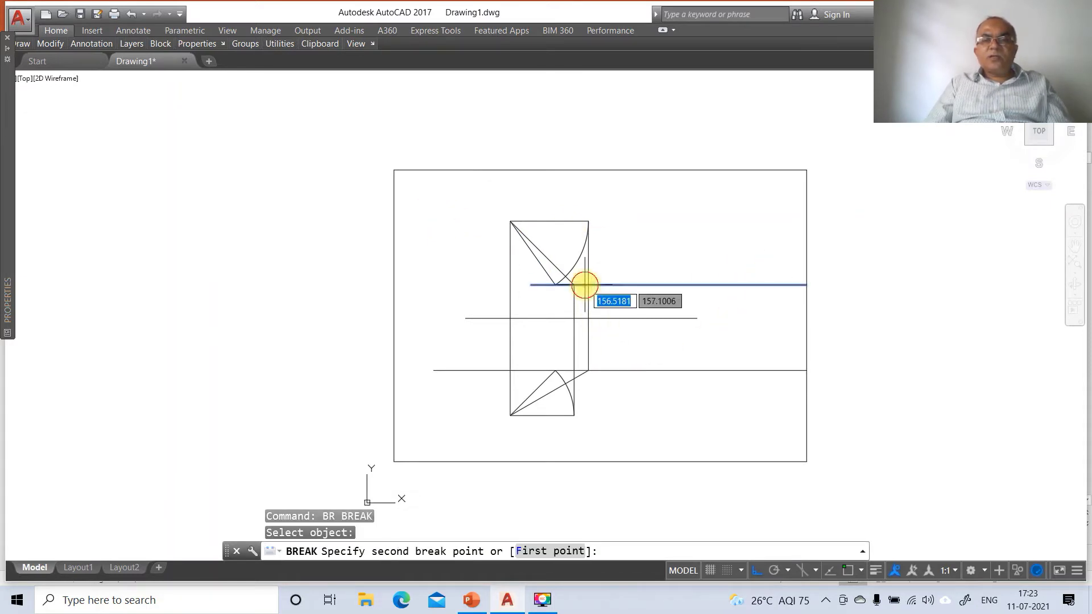
click(655, 285)
text(E)
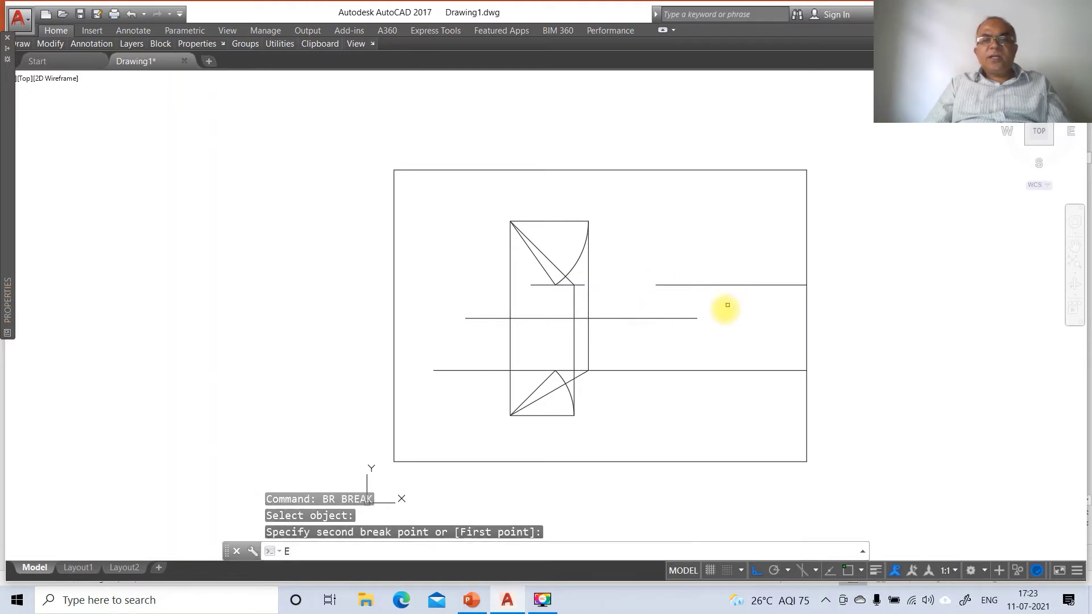
key(Return)
click(705, 285)
key(Return)
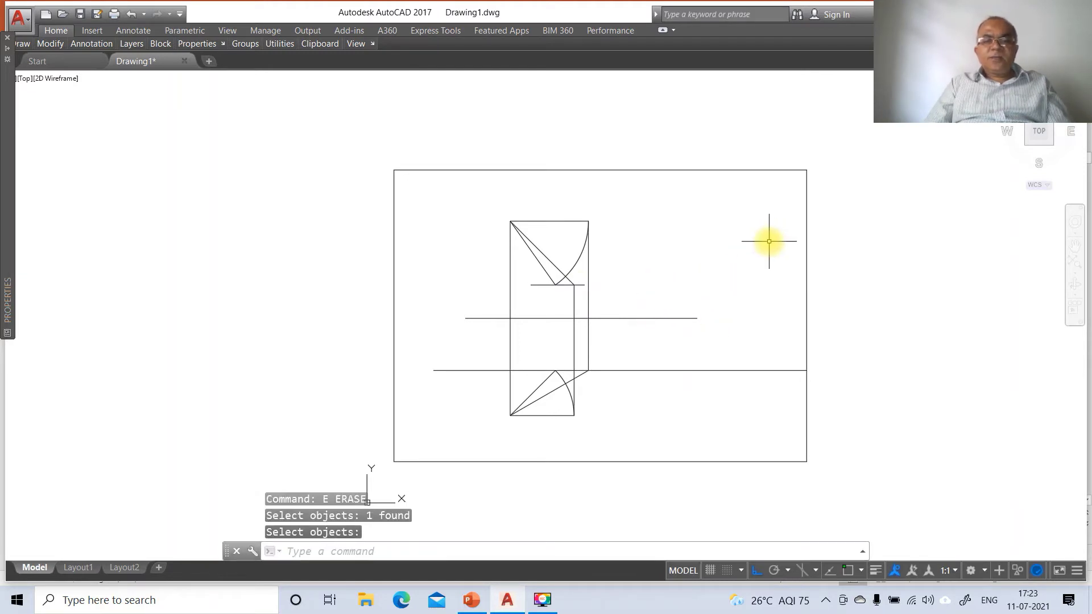
Break the lower locus line just beyond both ends of the lower sloping lines, and erase the detached piece reaching the border
text(BR)
key(Return)
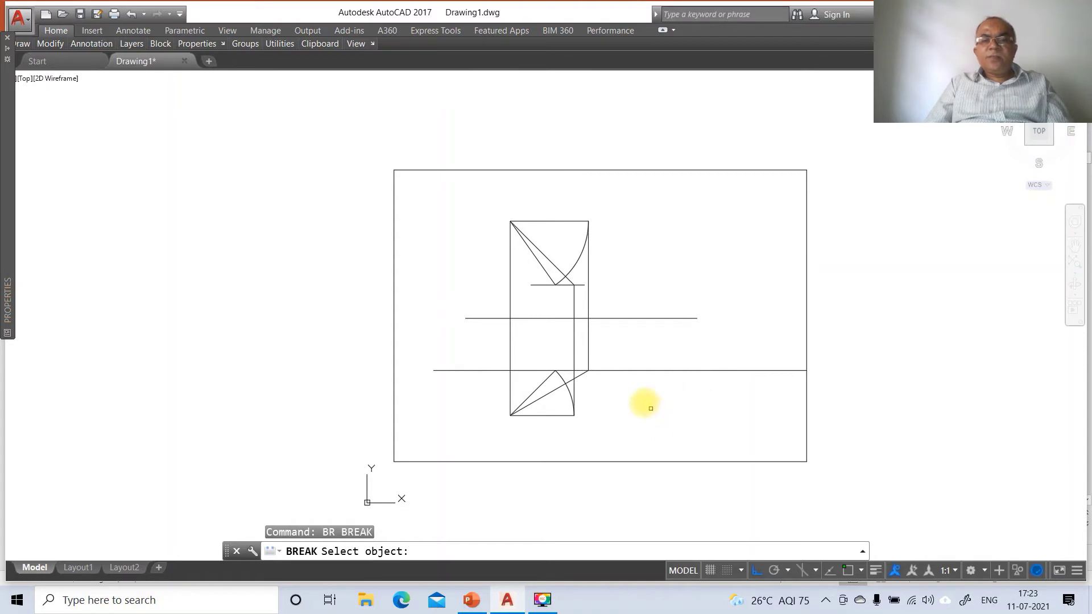
click(618, 372)
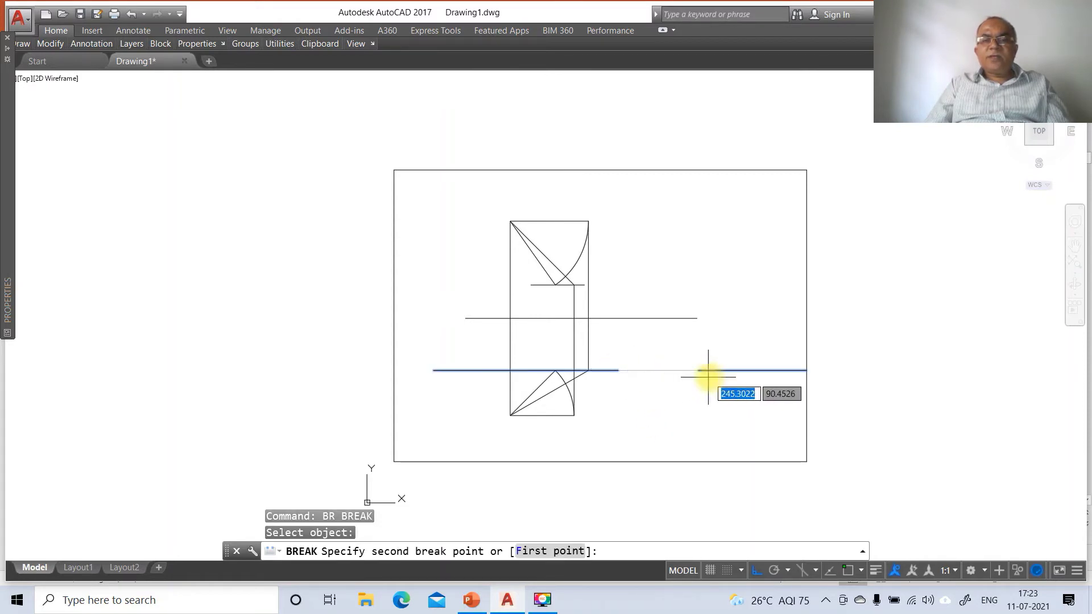
click(760, 375)
key(Return)
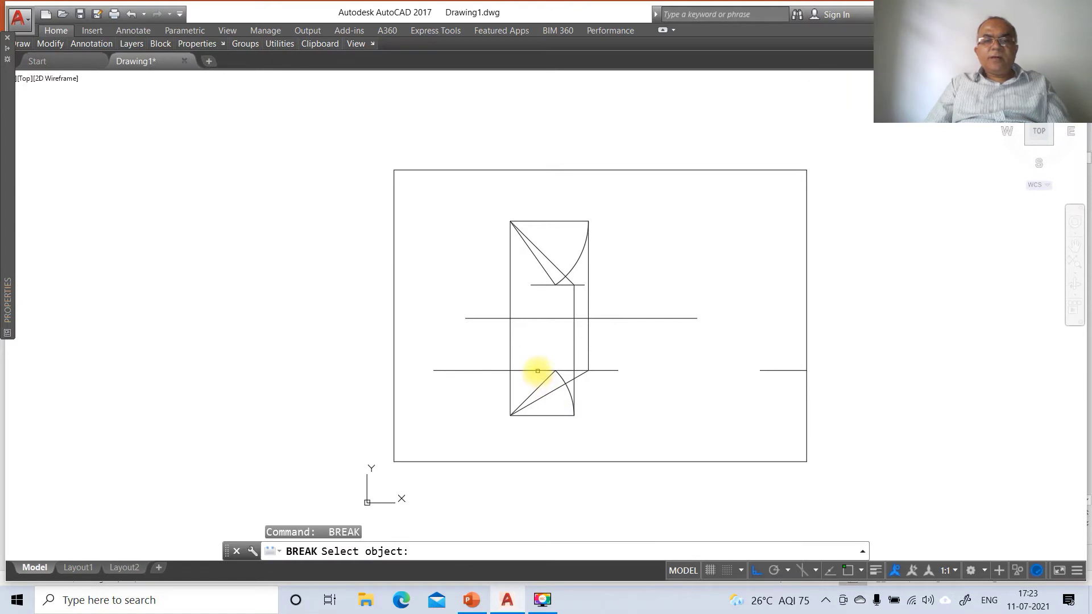
click(537, 372)
click(378, 390)
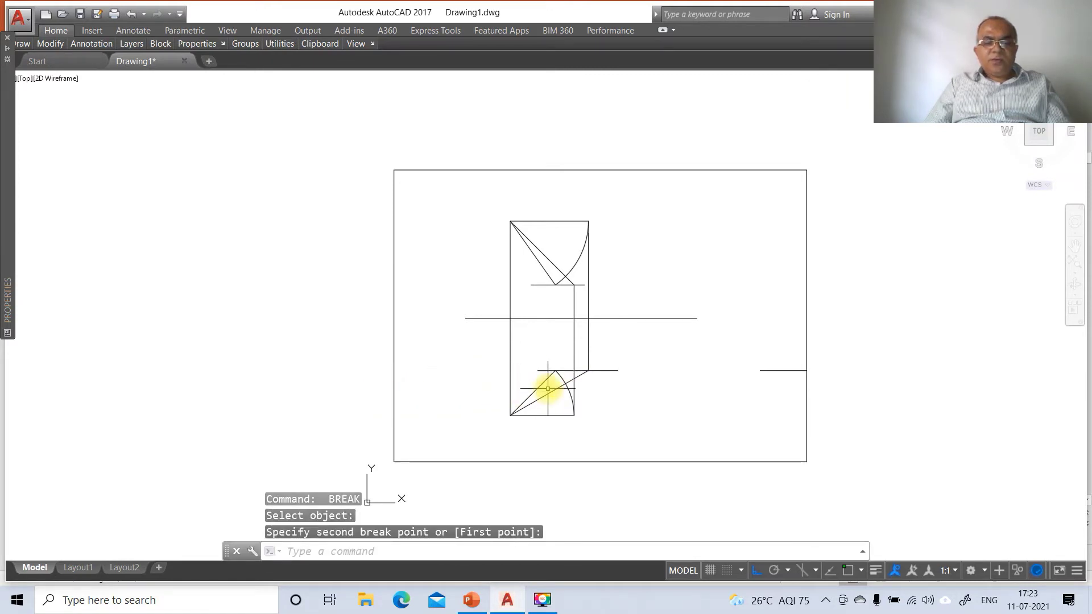
text(e)
key(Return)
click(765, 370)
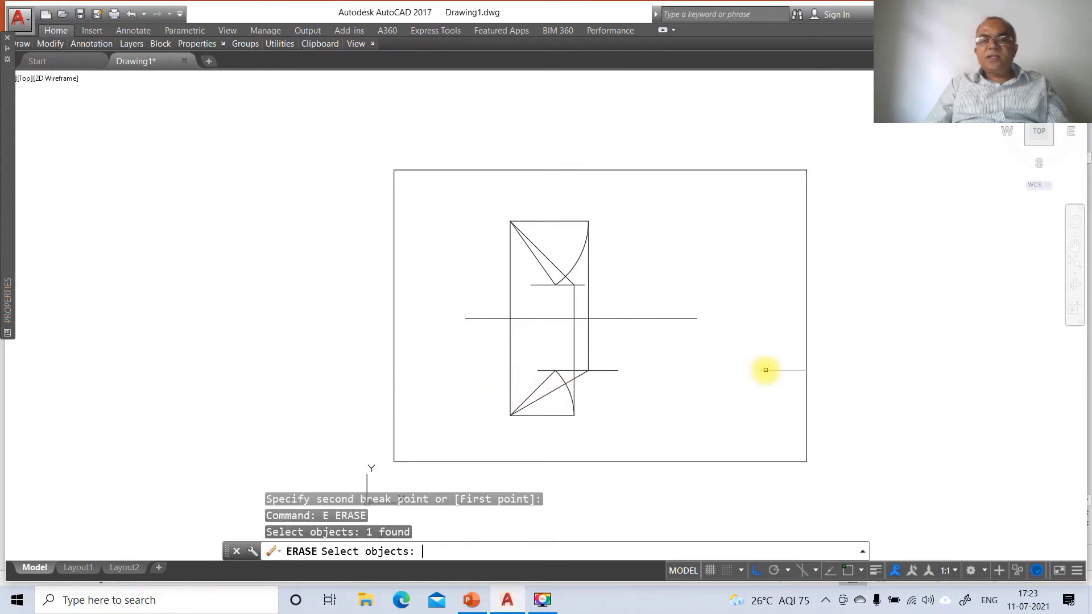
key(Return)
Draw a vertical projector from the arc's intersection with the upper locus line to the arc's intersection with the lower locus line
text(l)
key(Return)
text(INT)
key(Return)
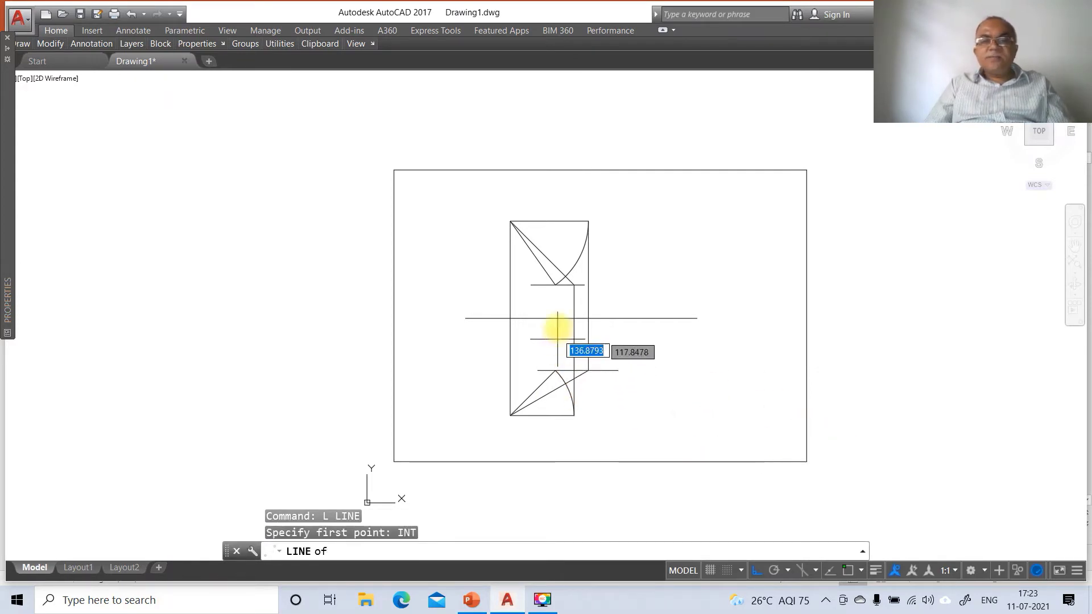
click(559, 286)
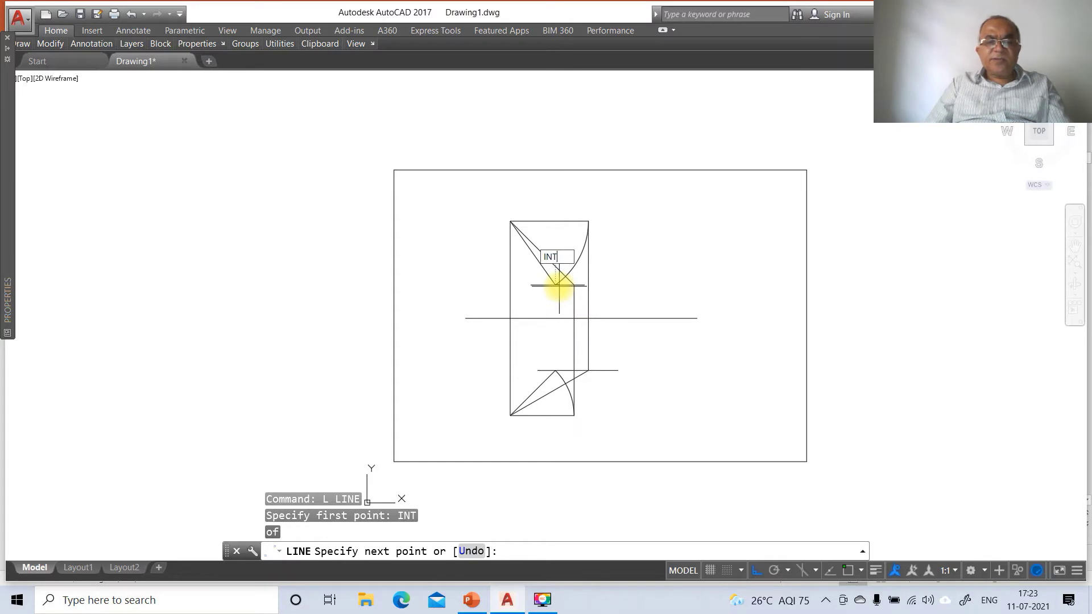
text(INT)
key(Return)
click(555, 370)
key(Return)
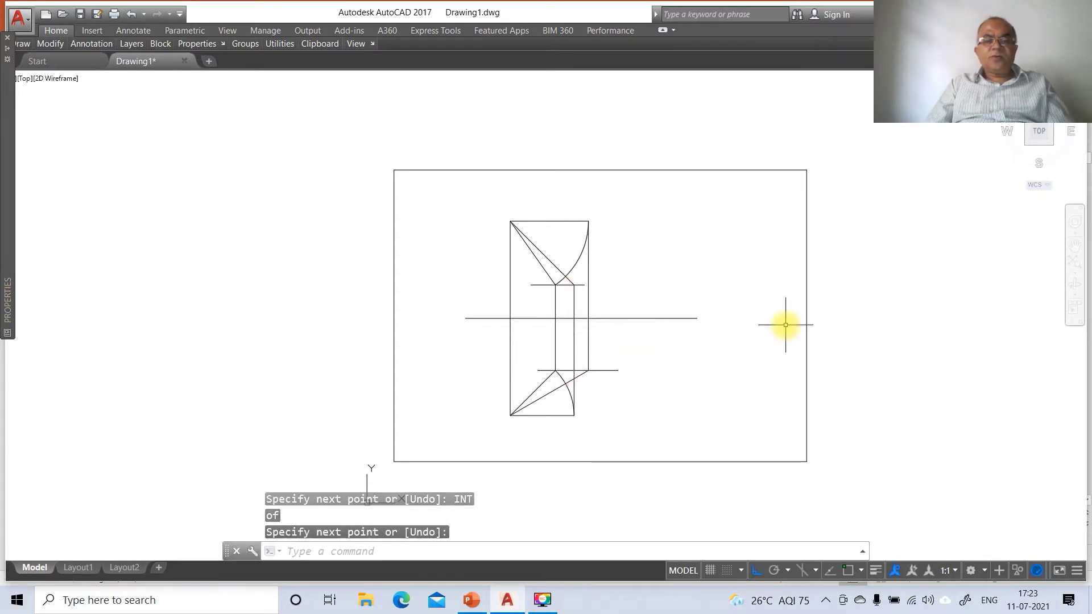
Shorten the XY line by breaking off its ends a little beyond the outermost projectors on both sides
text(z)
key(Return)
text(w)
key(Return)
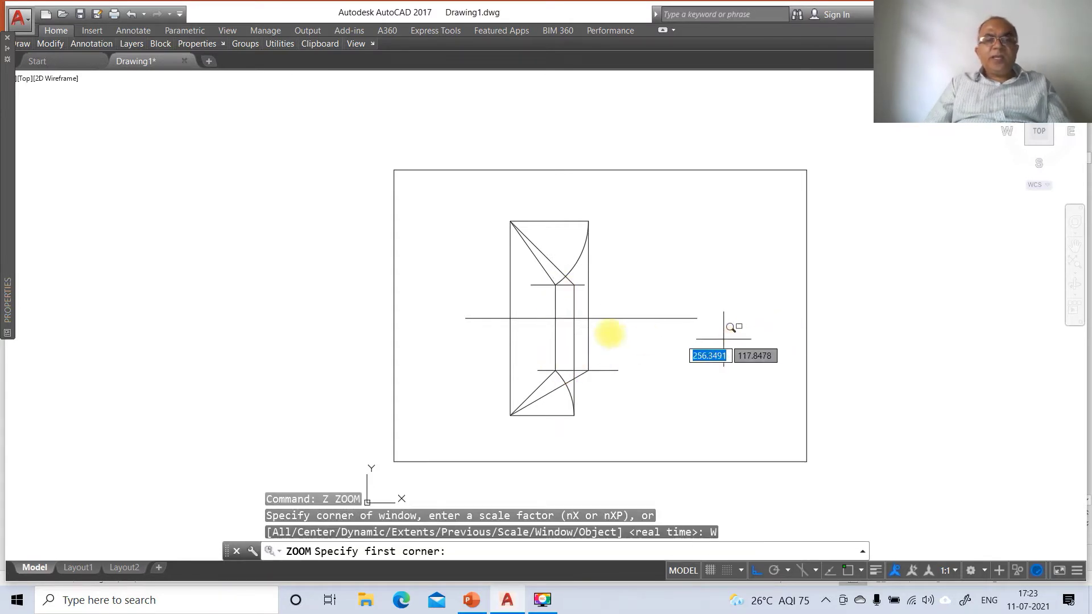
click(429, 198)
click(686, 451)
text(BR)
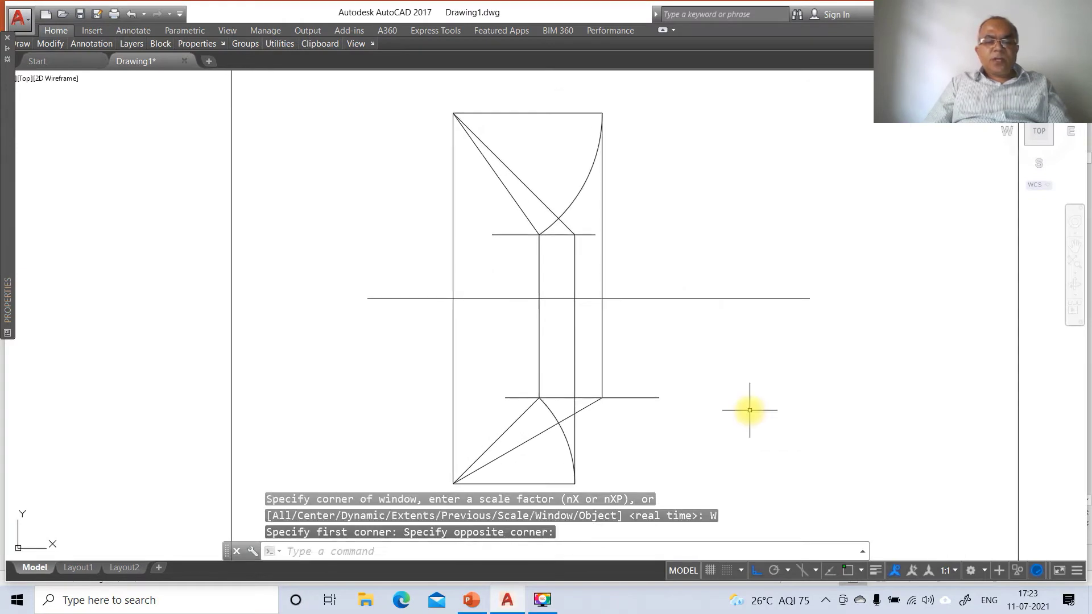
key(Return)
click(653, 298)
click(823, 318)
key(Return)
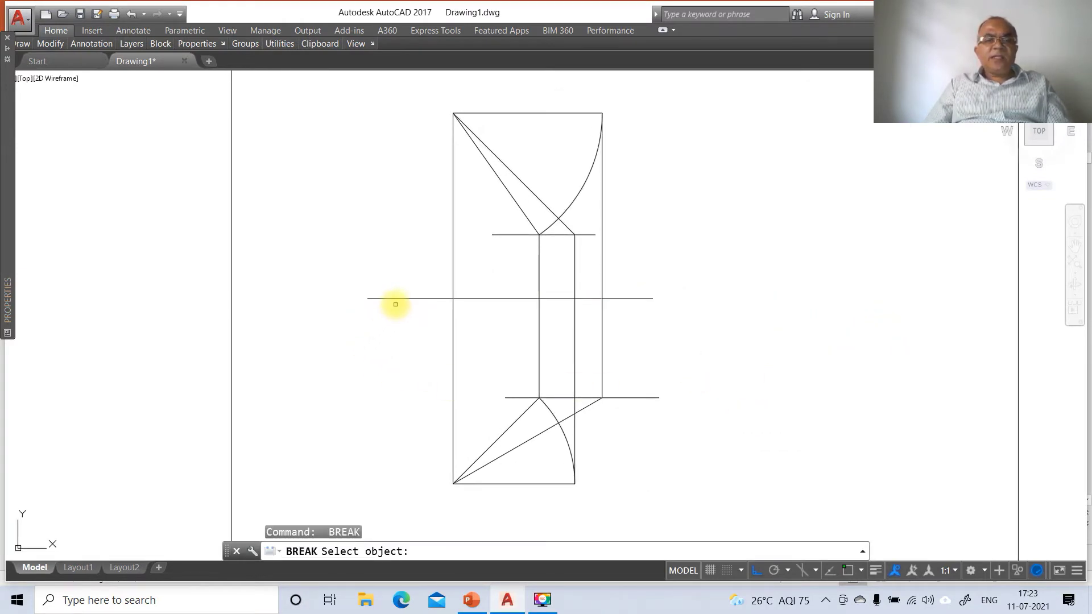
click(398, 298)
click(284, 327)
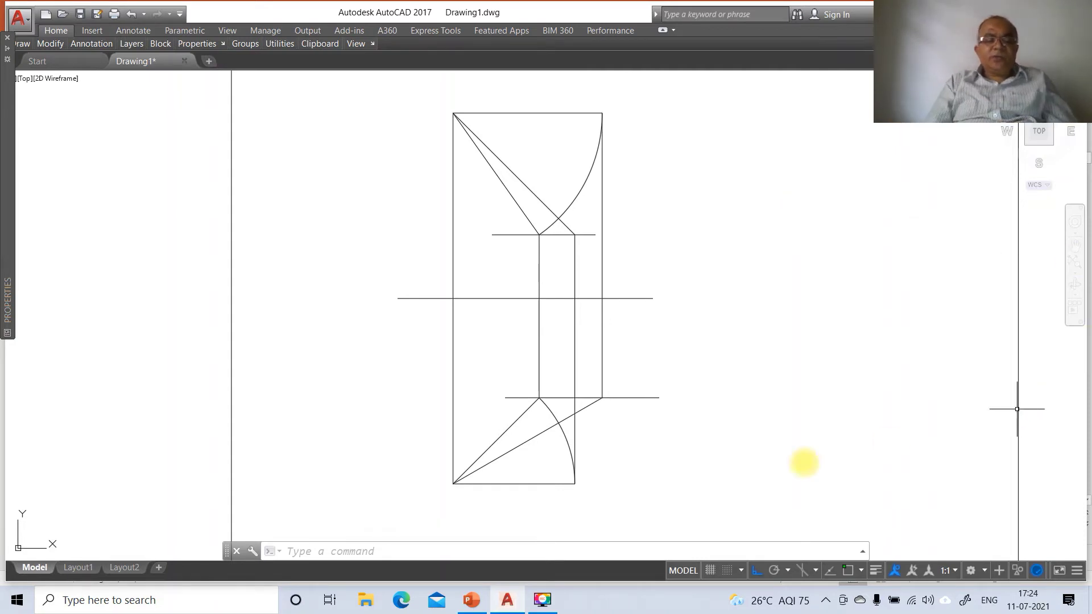
Assign the shortened reference line between the two views to the XY layer
click(486, 299)
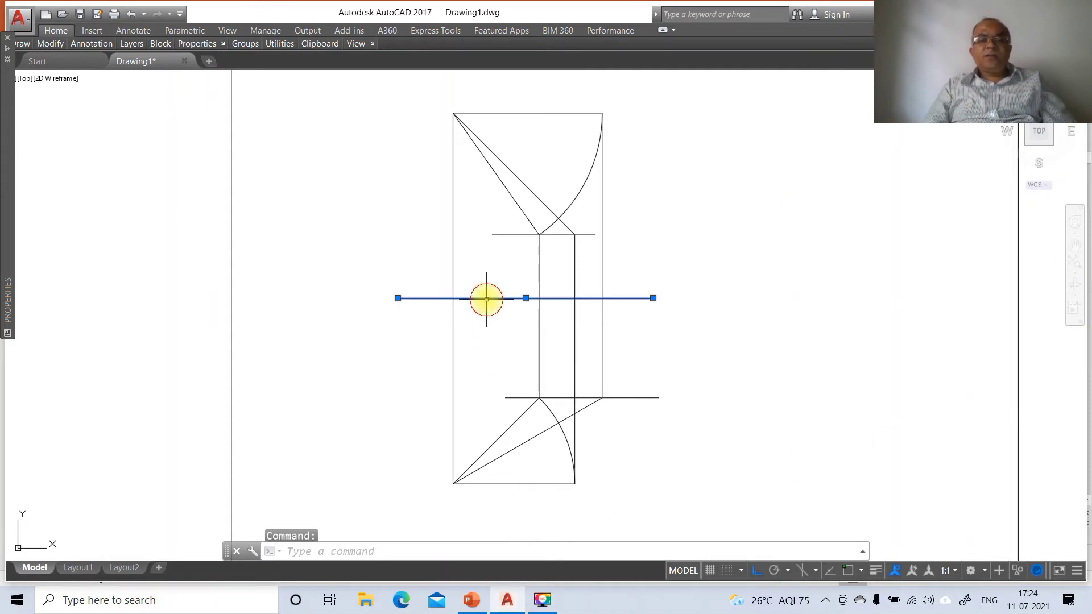
text(CH)
key(Return)
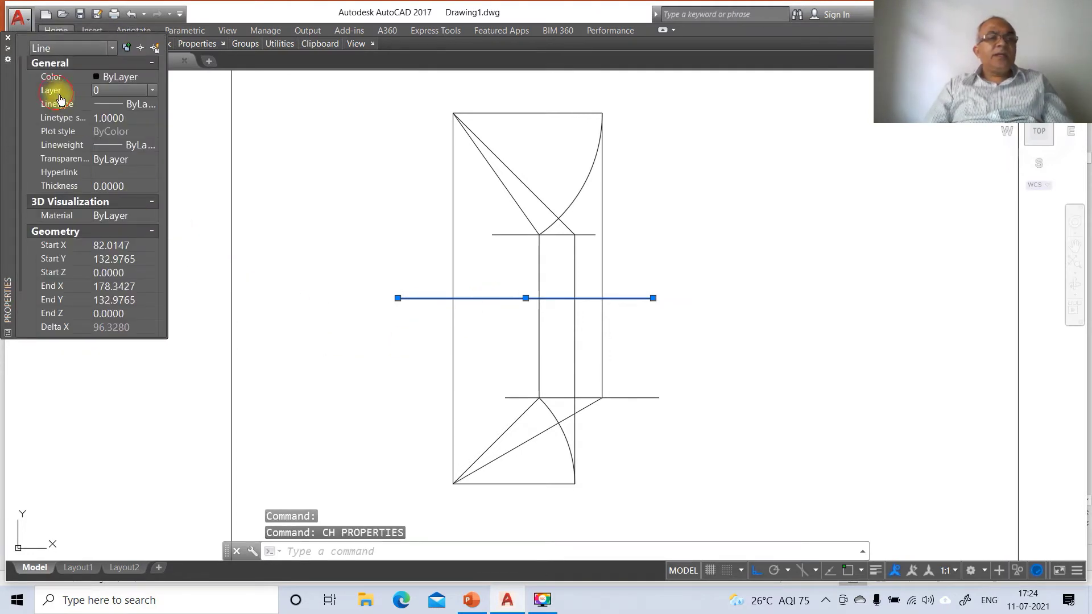
click(153, 92)
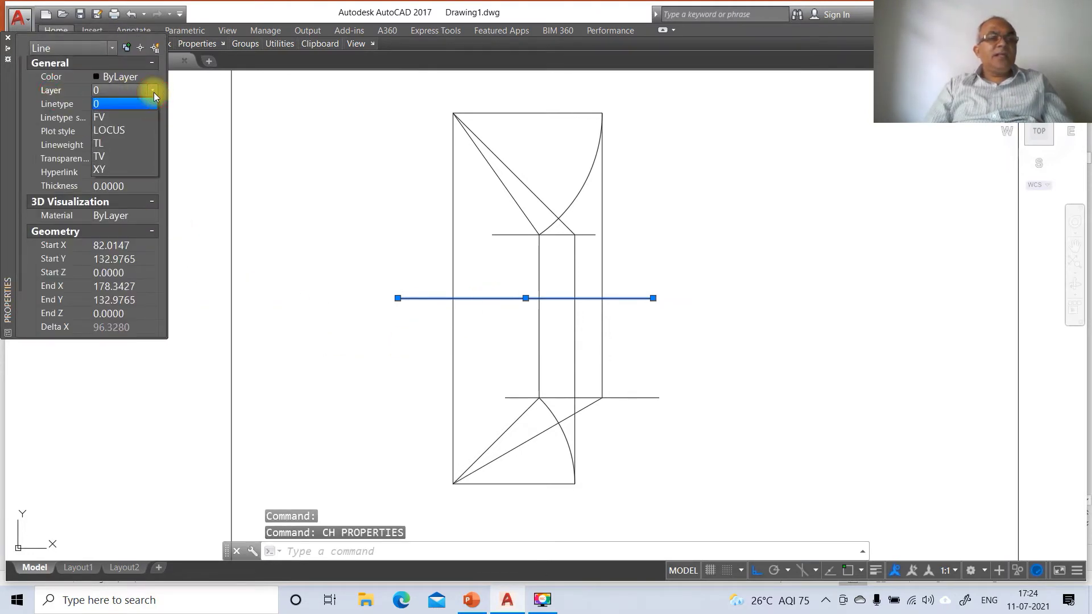
click(115, 169)
key(Escape)
key(Escape)
key(Escape)
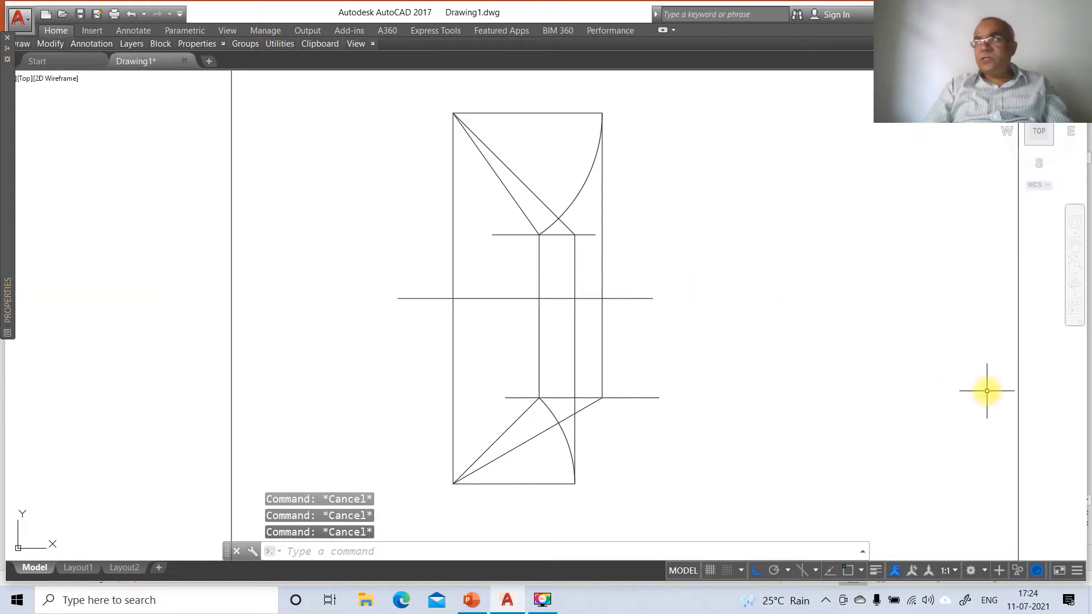
Assign the upper 45° line and the lower 30° line to the TL layer, and turn on lineweight display
click(538, 198)
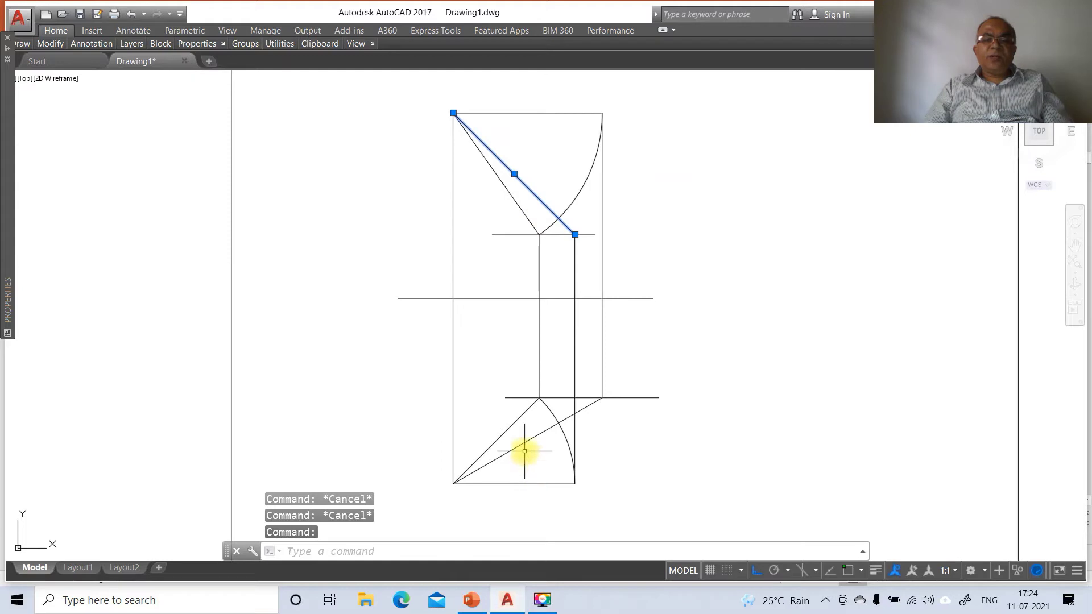
click(525, 446)
click(520, 456)
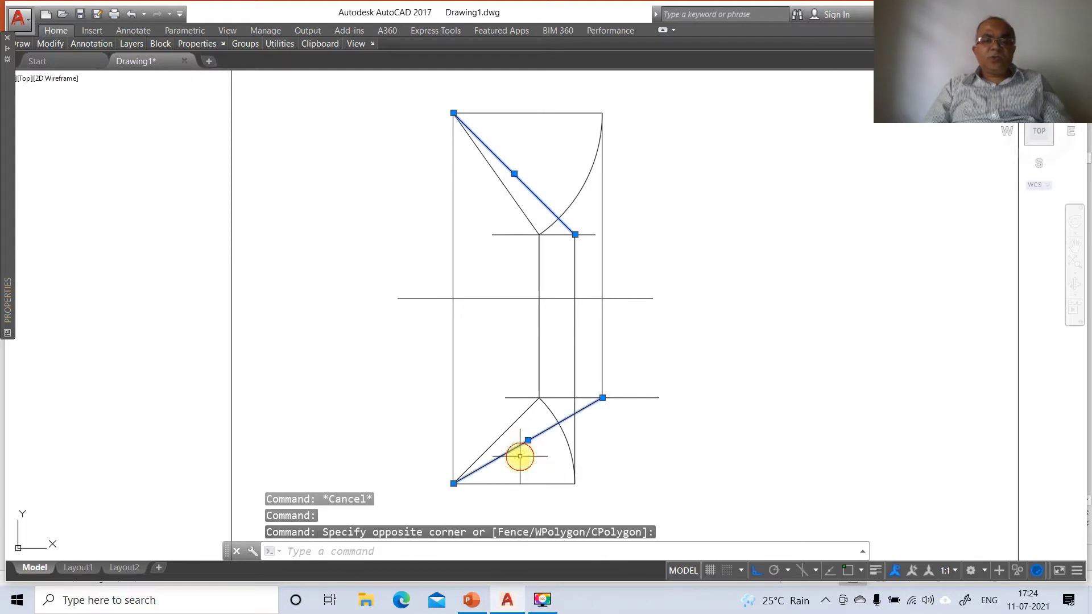
text(c)
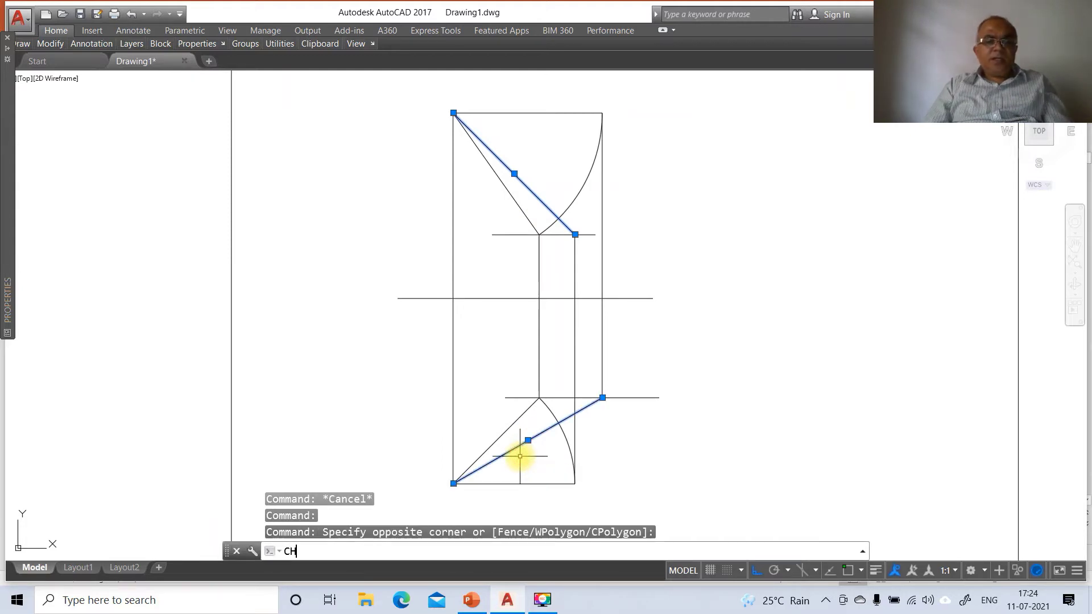
text(h)
key(Return)
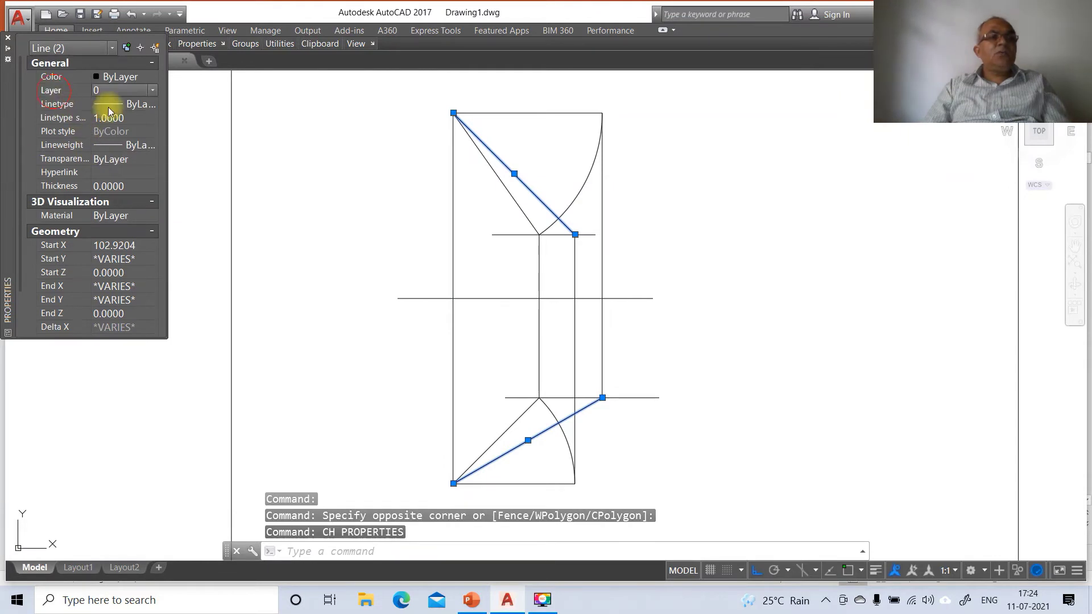
click(122, 89)
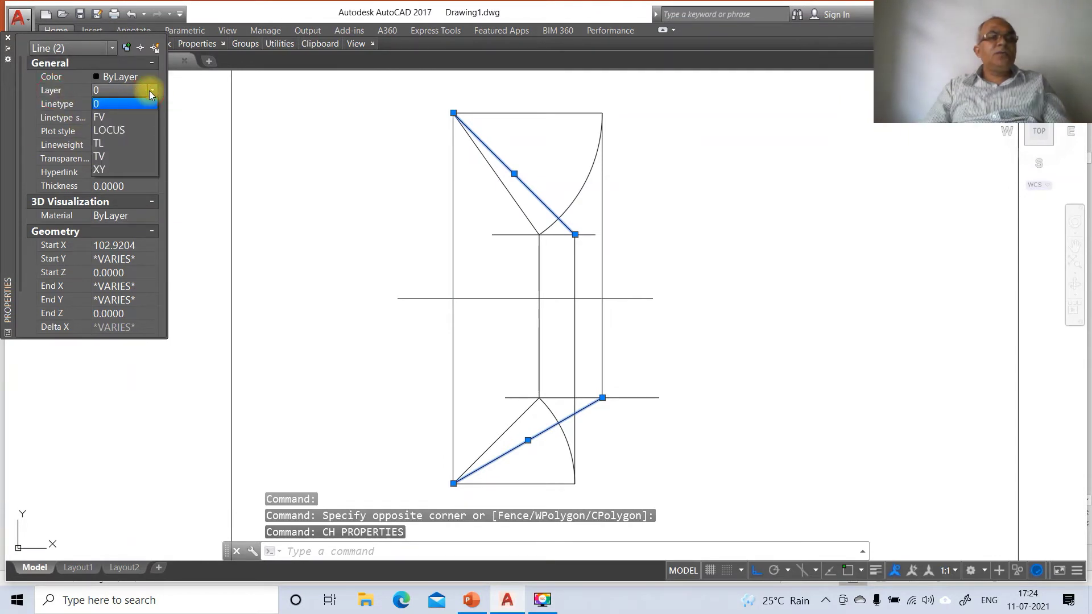
click(113, 144)
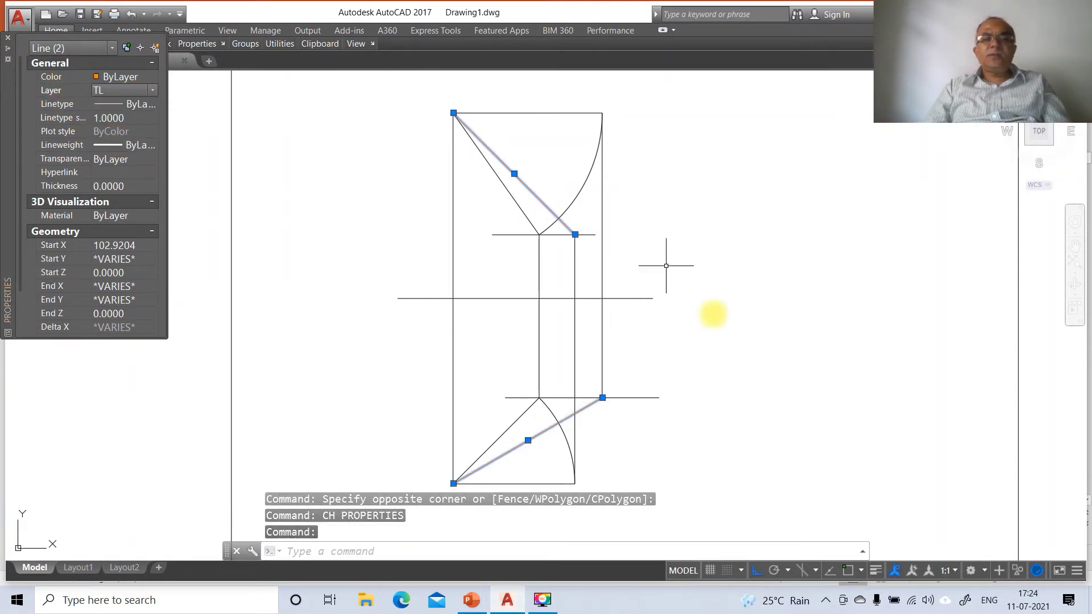
click(875, 571)
key(Escape)
key(Escape)
key(Escape)
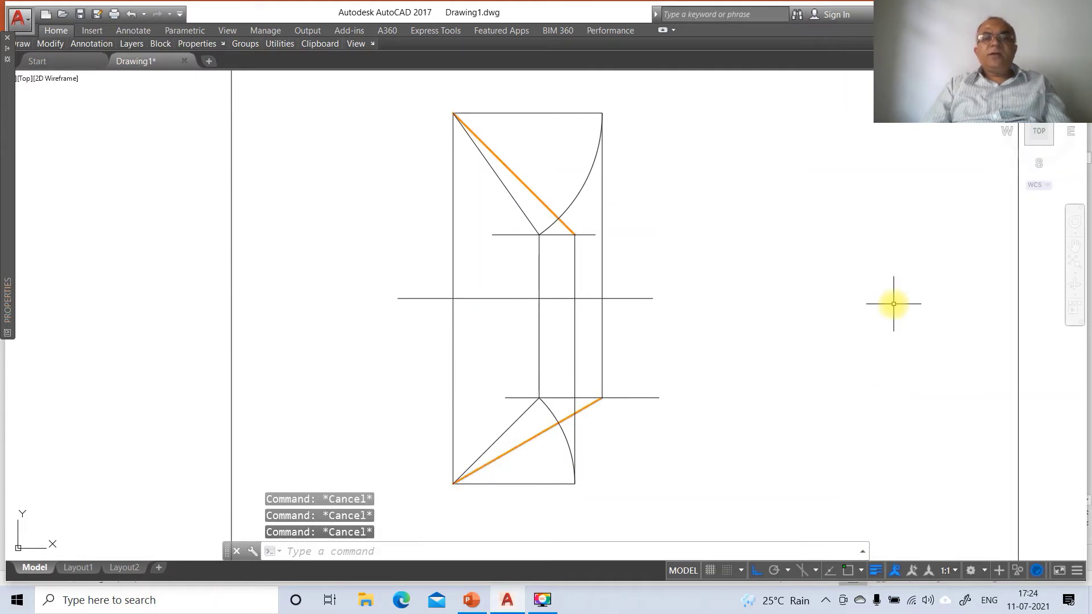
Assign the steeper sloping line from p' to the arc's end in the upper view to the FV layer
click(516, 203)
text(ch)
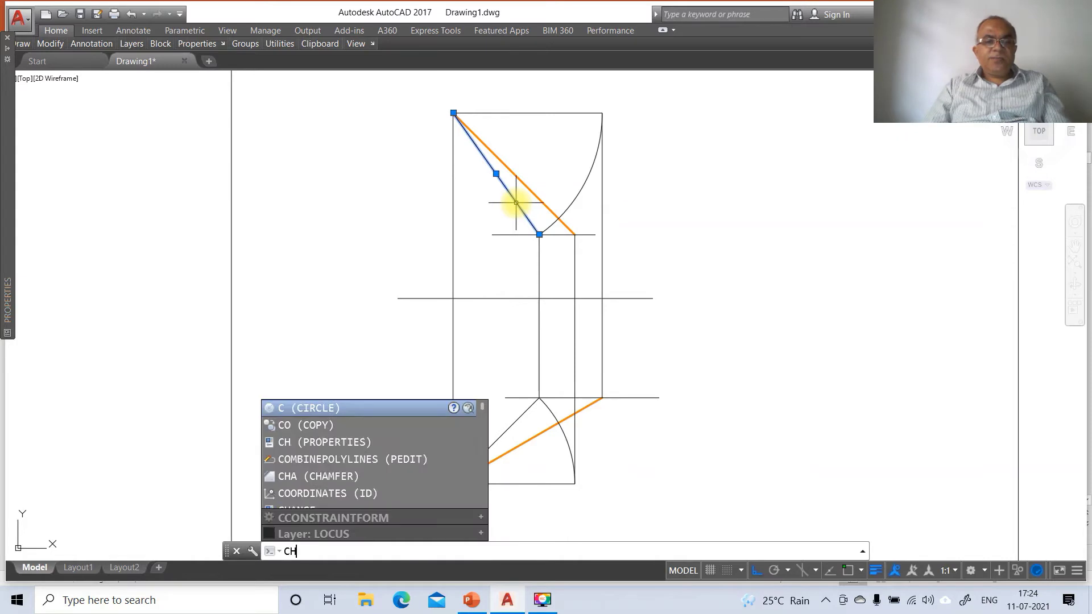
key(Return)
click(91, 91)
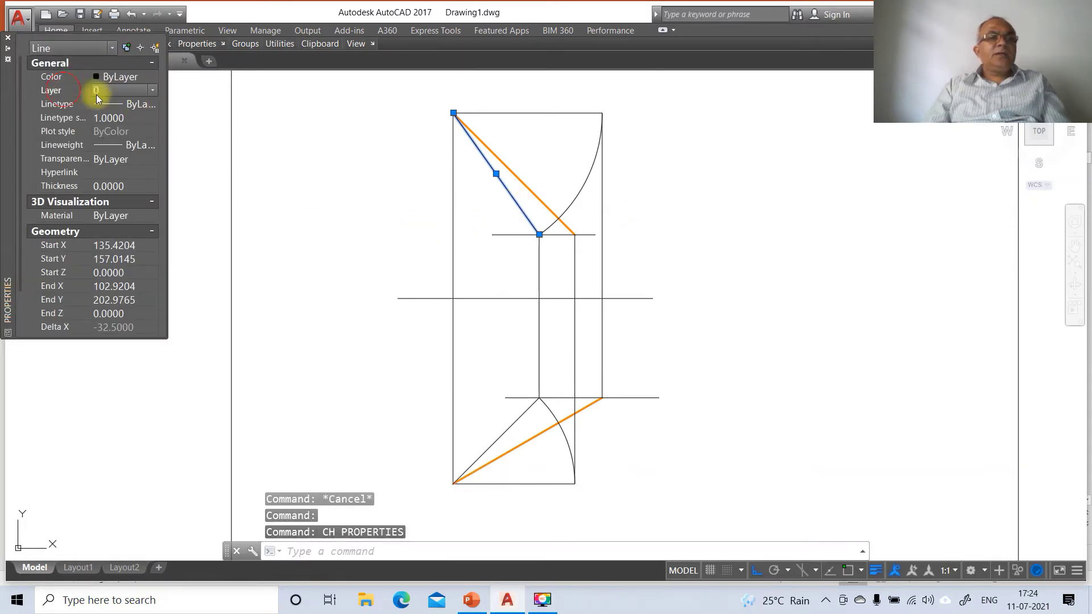
click(150, 91)
click(124, 117)
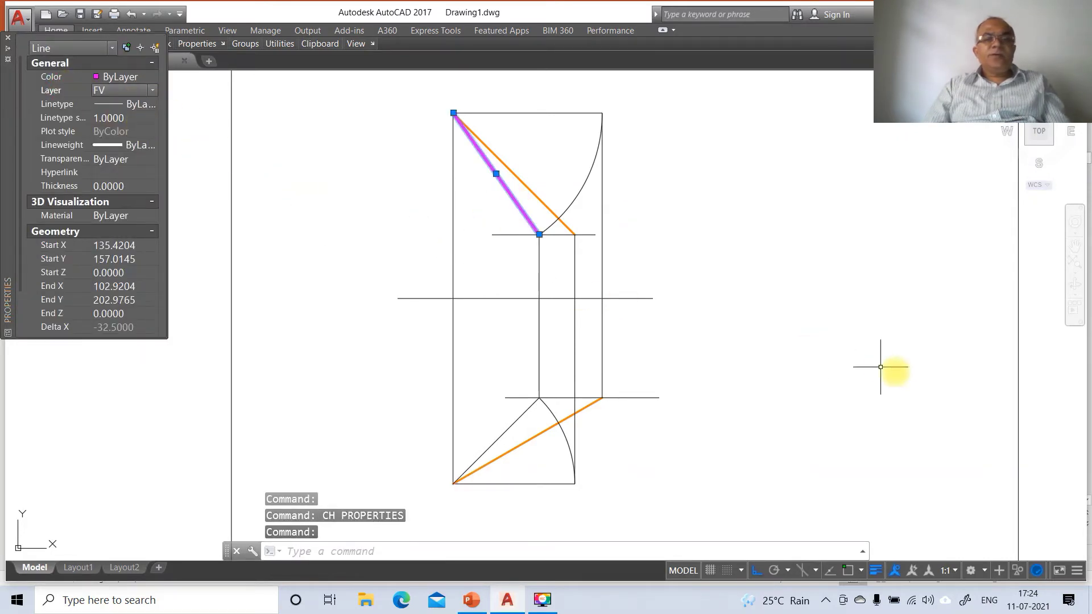
key(Escape)
key(Escape)
Assign the sloping line from the lower corner to the arc's end on the lower locus line to the TV layer
click(505, 419)
click(491, 438)
text(ch)
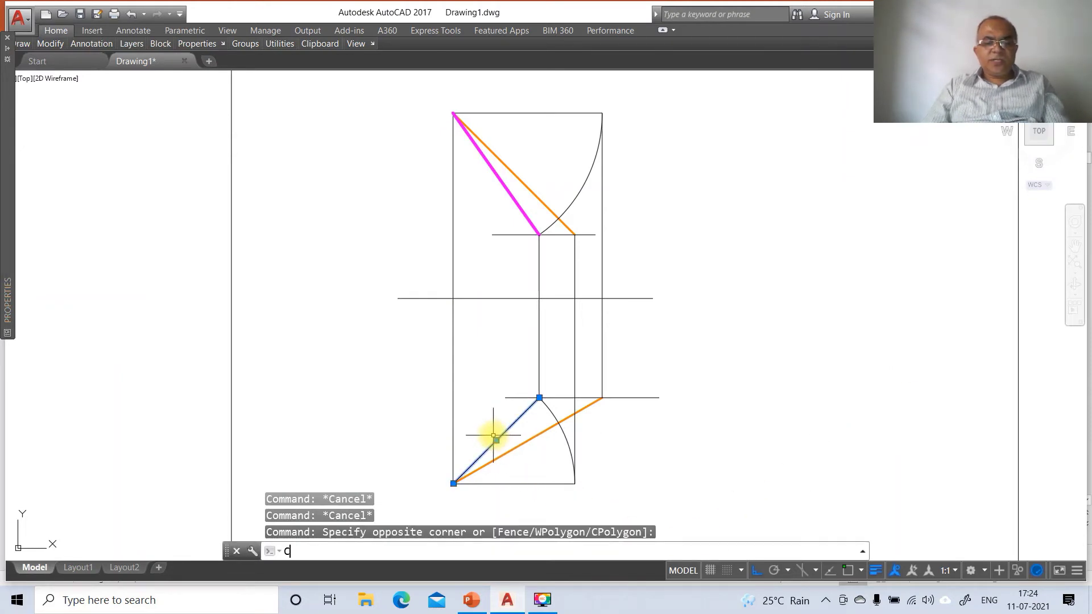
key(Return)
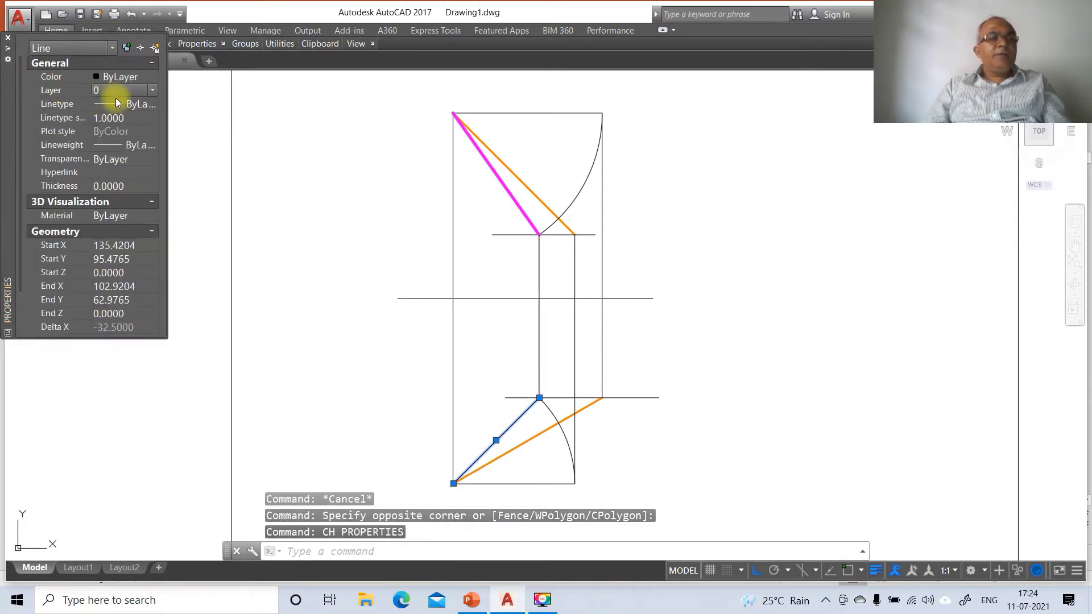
click(151, 94)
click(126, 143)
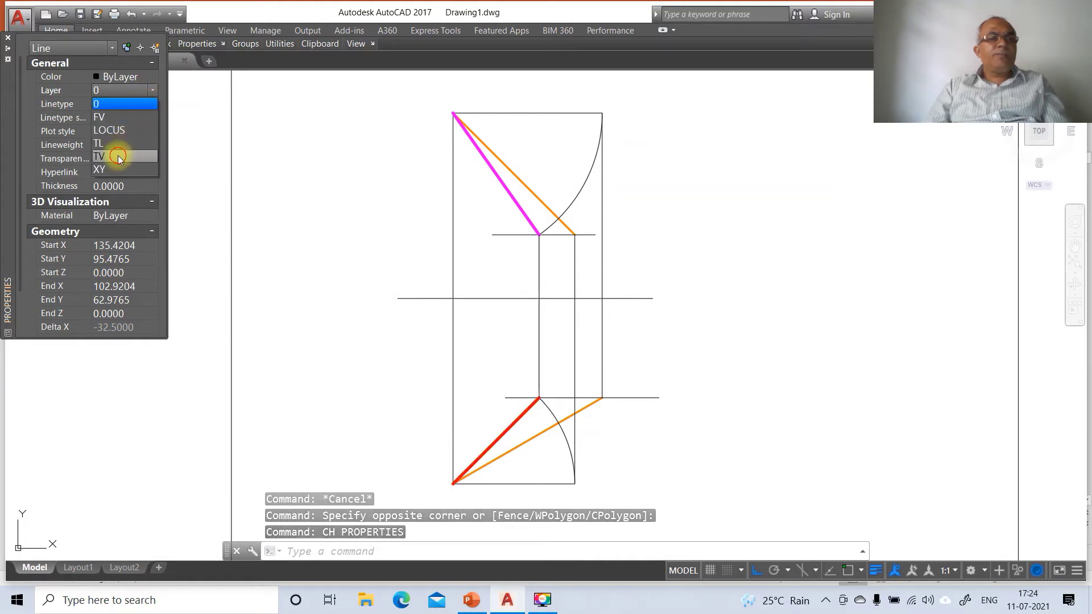
key(Escape)
key(Escape)
key(Escape)
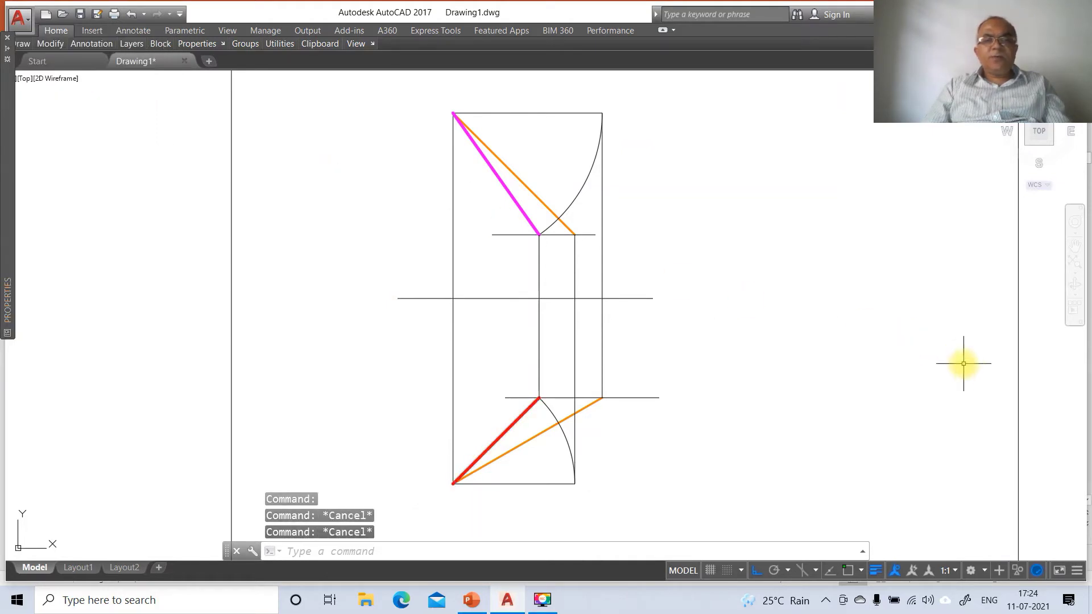
Assign the two horizontal locus lines through the arc ends, in the upper and lower views, to the LOCUS layer
click(503, 234)
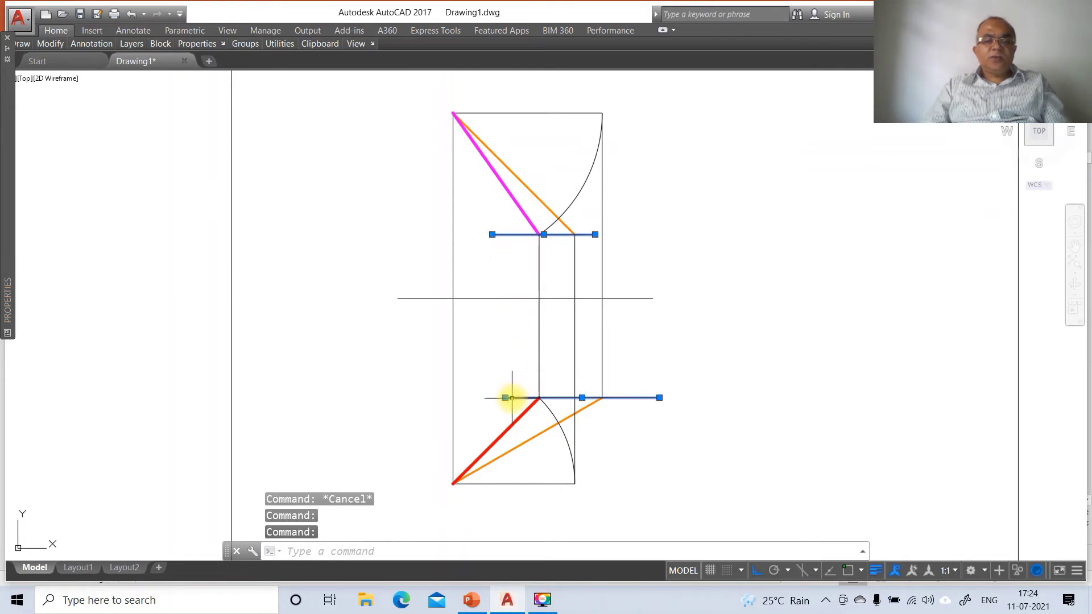
text(cH)
key(Return)
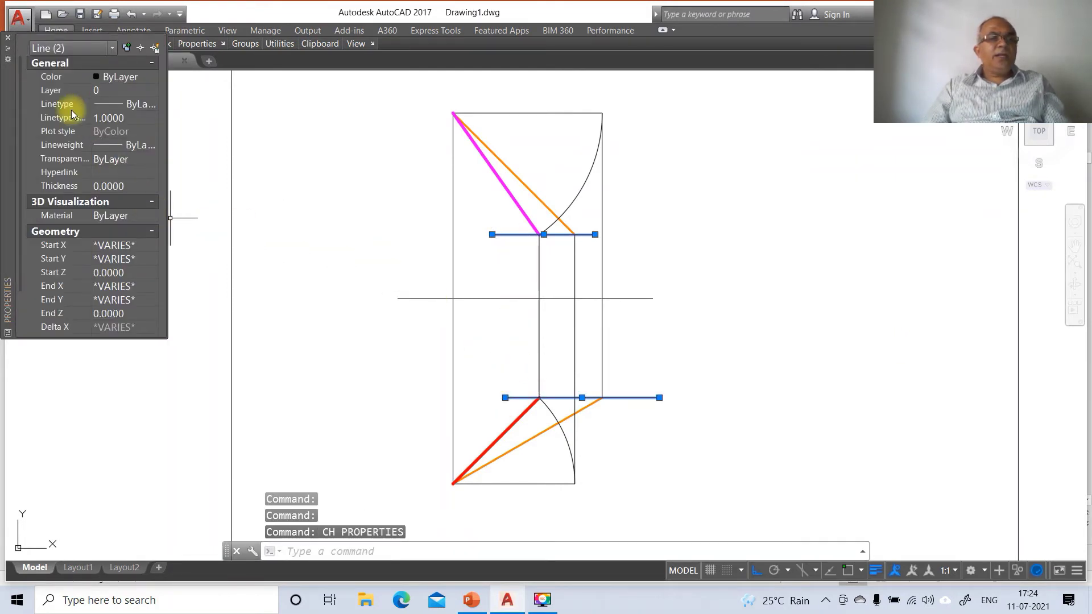
click(145, 92)
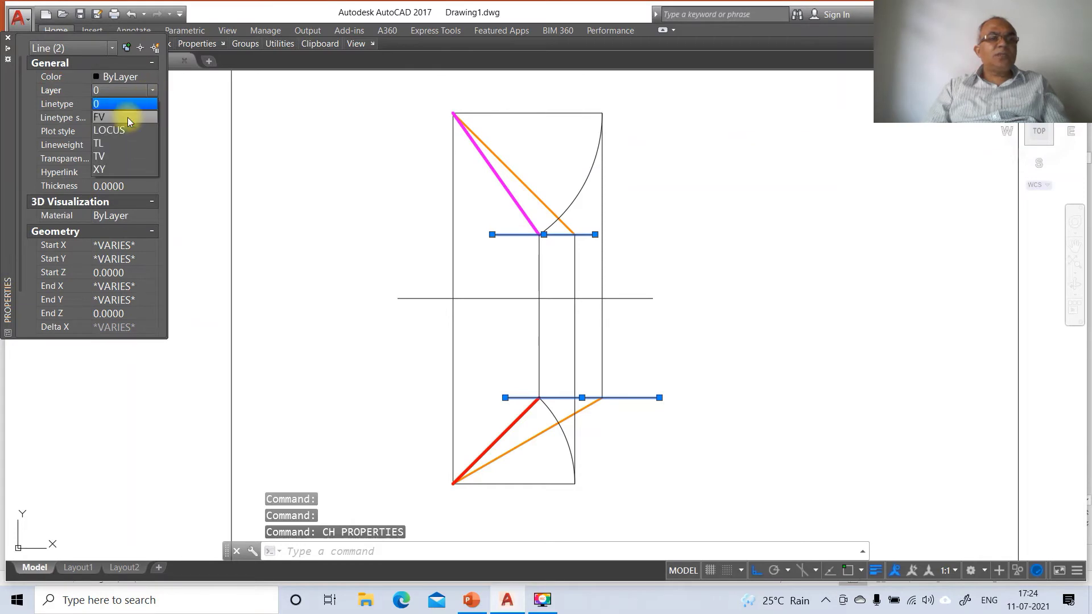
click(121, 134)
Try to set the linetype scale of the two selected locus lines to 10
click(111, 117)
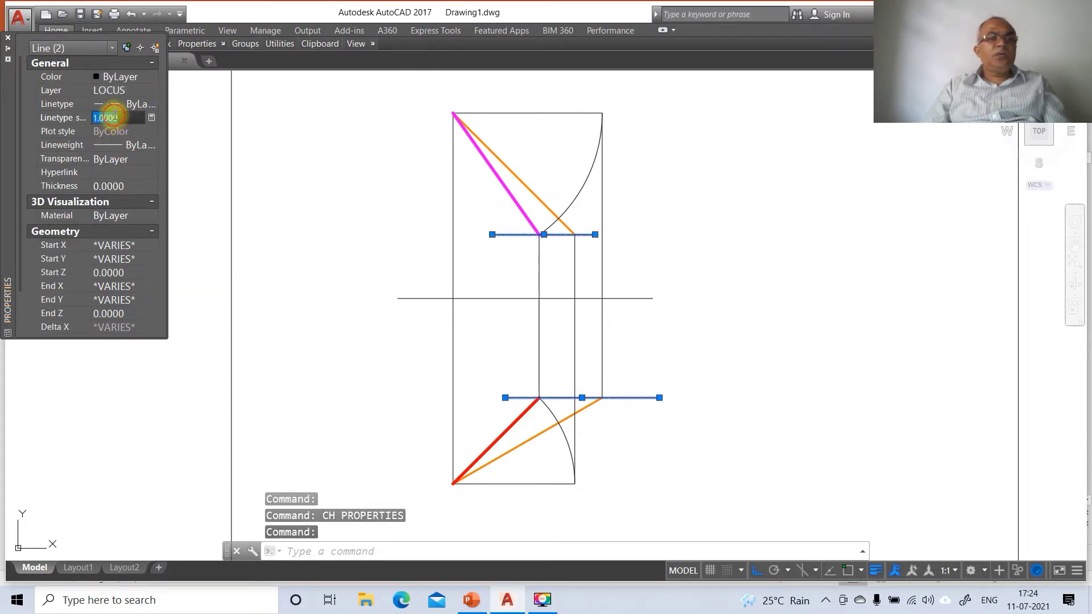
text(10)
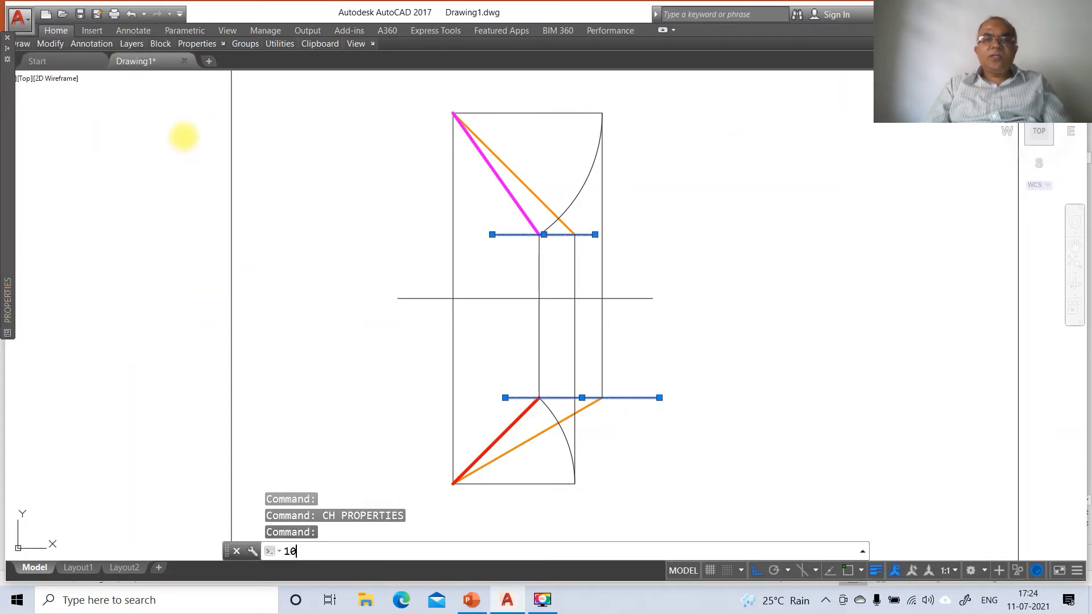
key(Return)
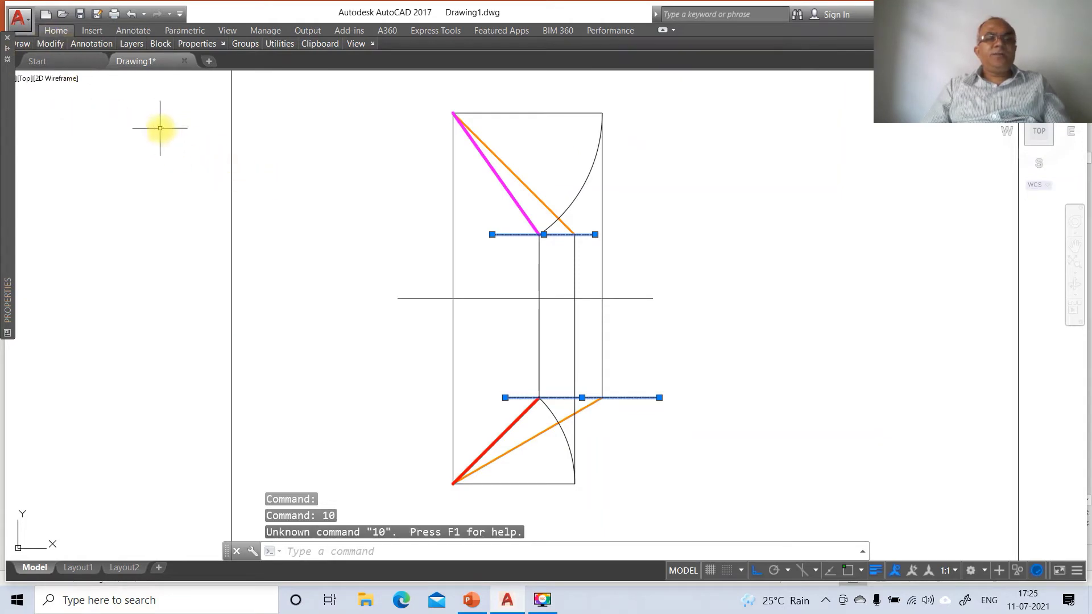
Set the linetype scale of both locus lines to 10 in their properties, and clear the selection
text(ch)
key(Return)
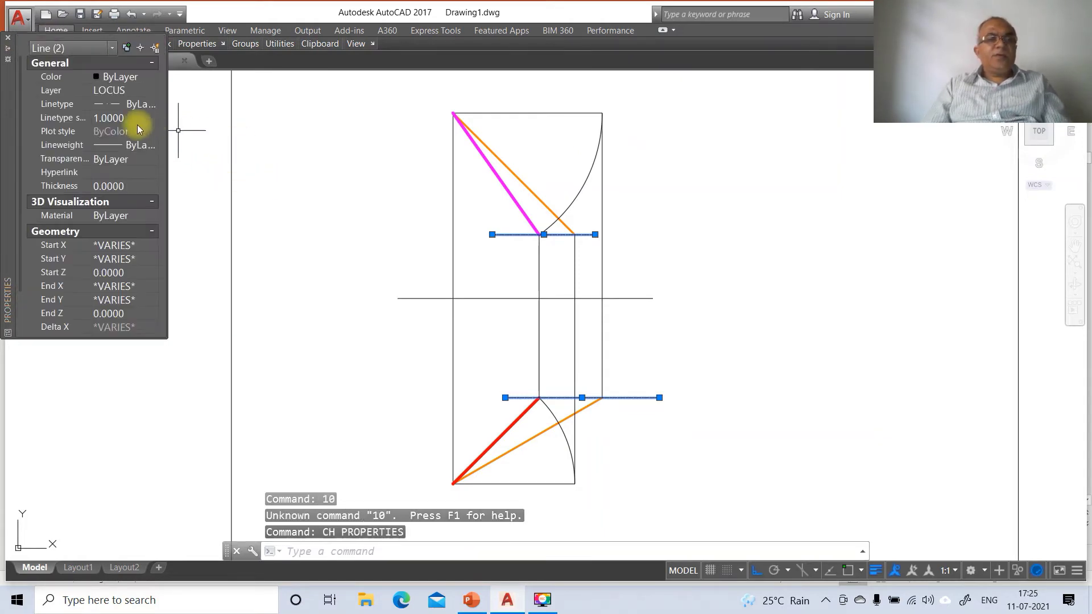
click(95, 119)
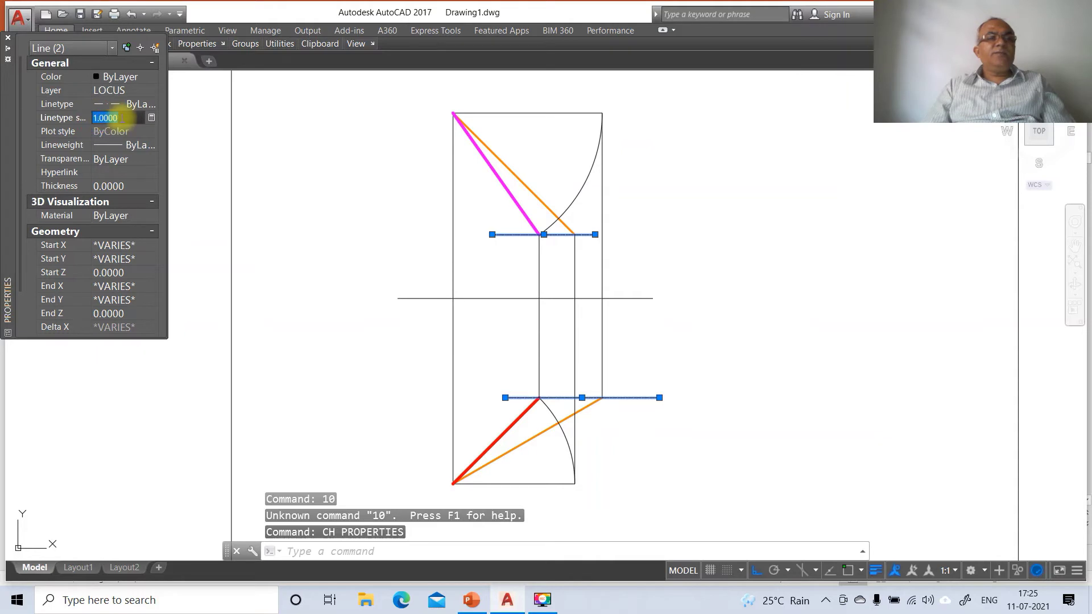
text(10)
key(Return)
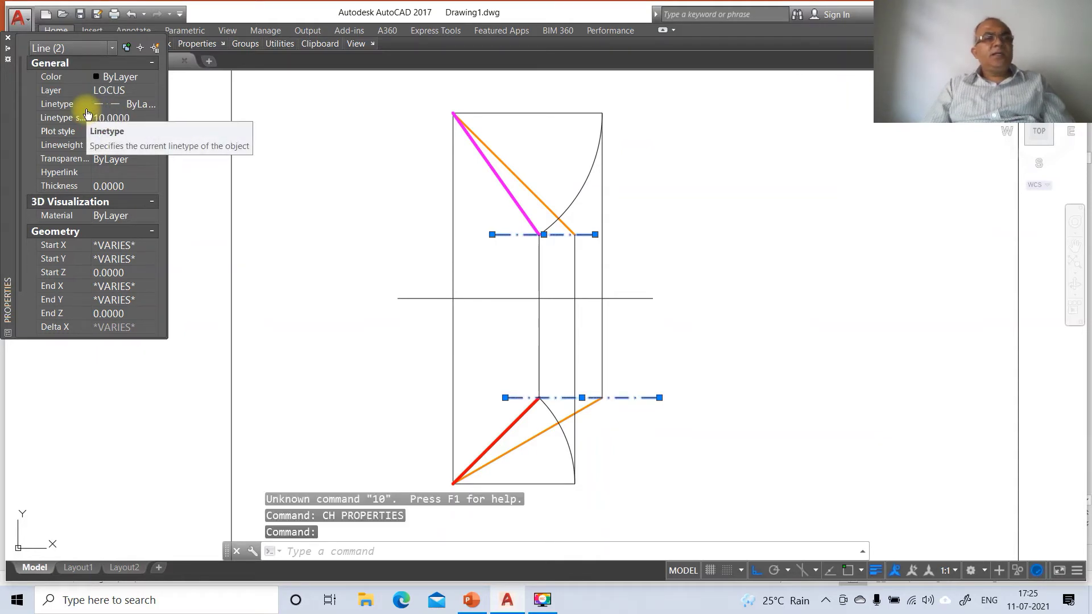
click(8, 38)
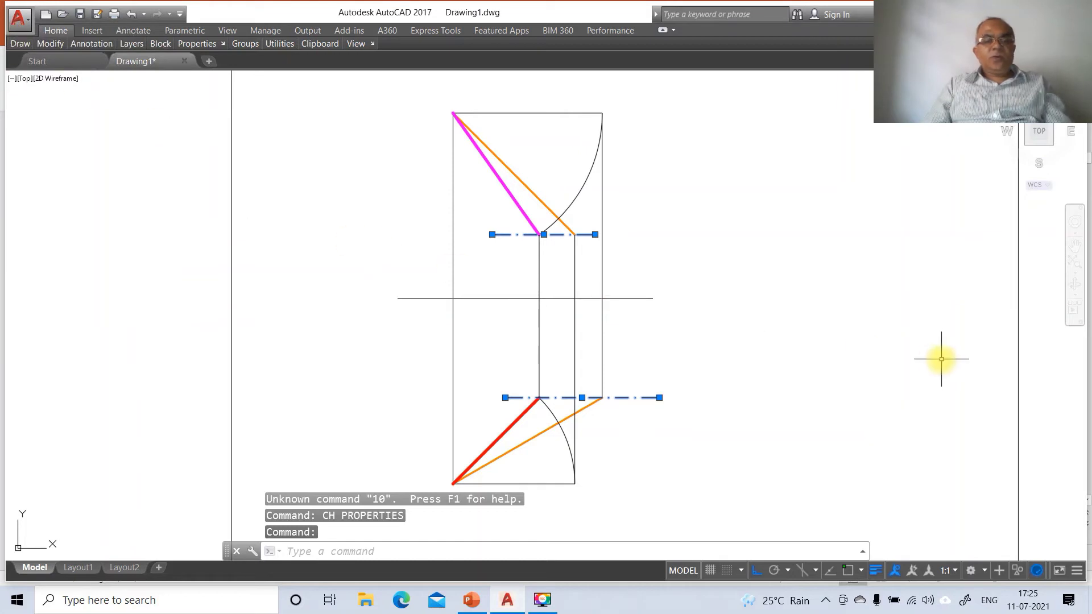
key(Escape)
key(Escape)
key(Escape)
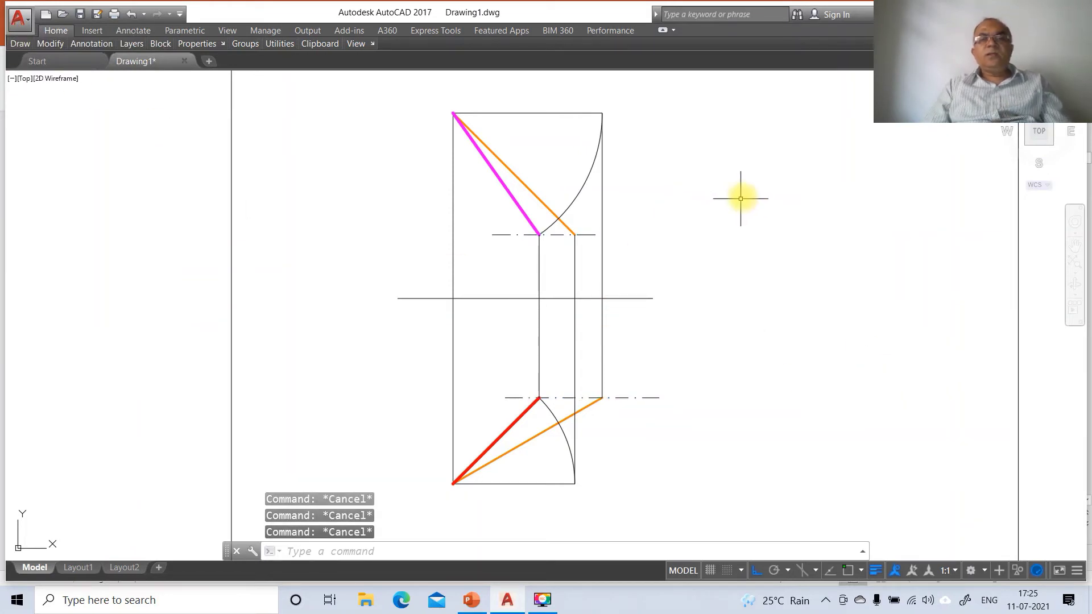
Open the Standard dimension style for modification and set its linear precision to 0
text(DDIM)
key(Return)
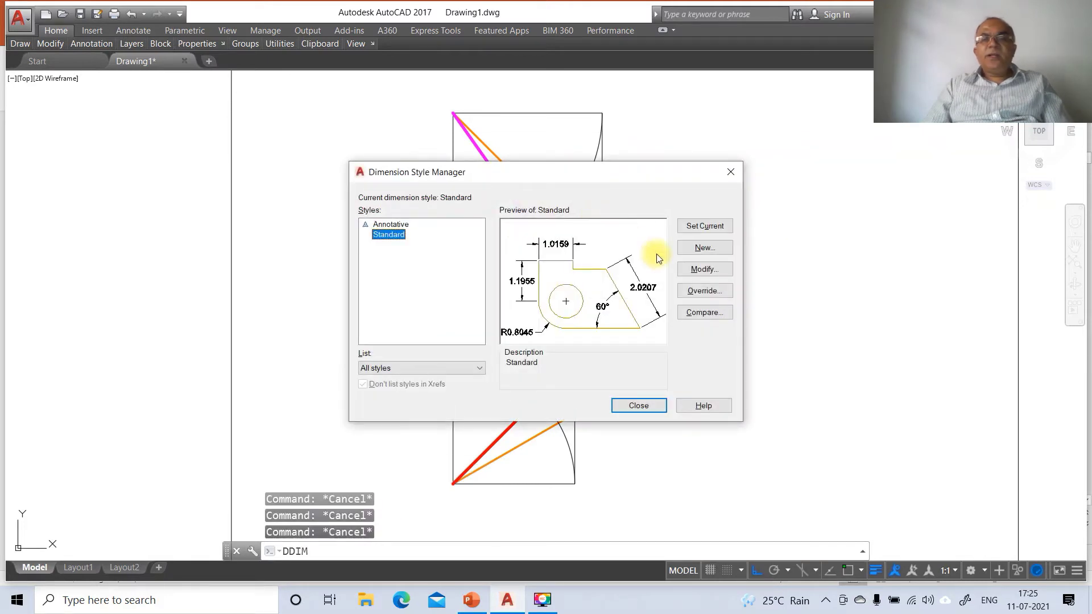
click(698, 272)
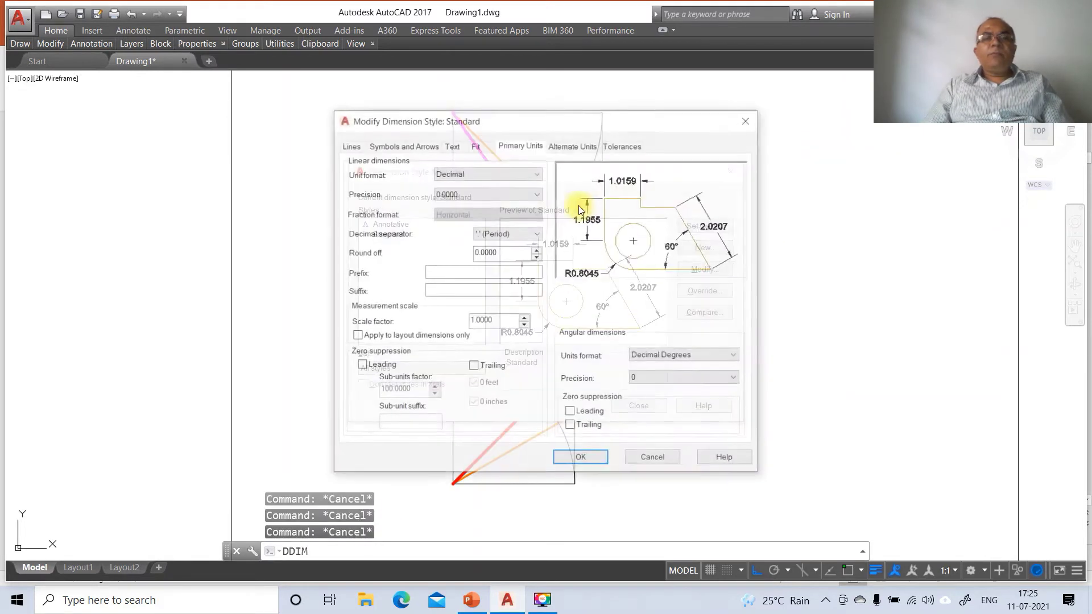
click(485, 196)
click(485, 196)
click(466, 209)
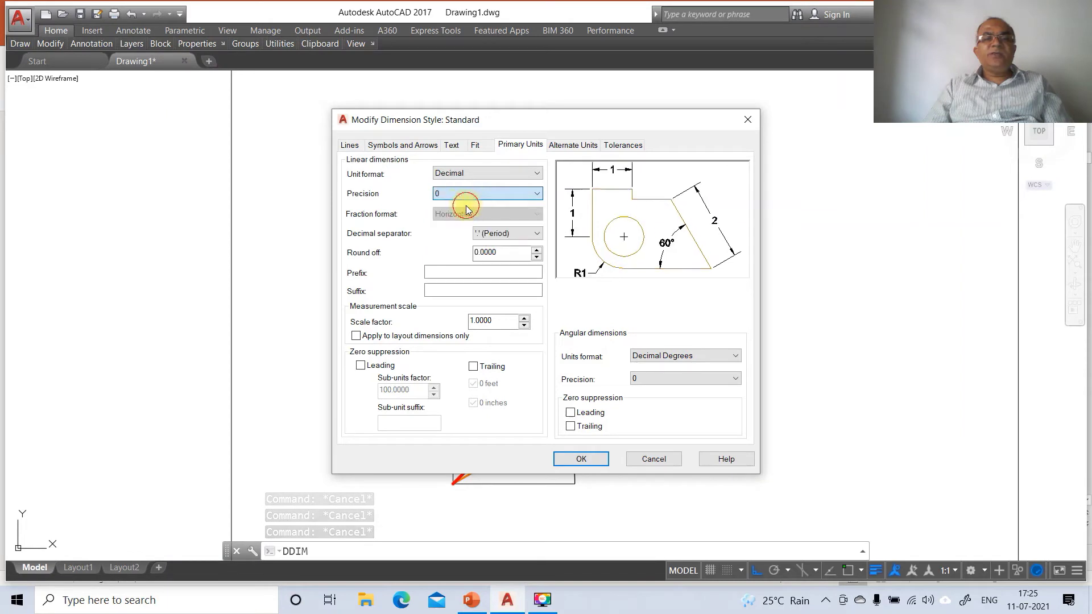
Set the dimension text height to 3, aligned with the dimension line, vertical placement Above, and offset from the dimension line 2
click(450, 145)
drag(521, 246, 445, 245)
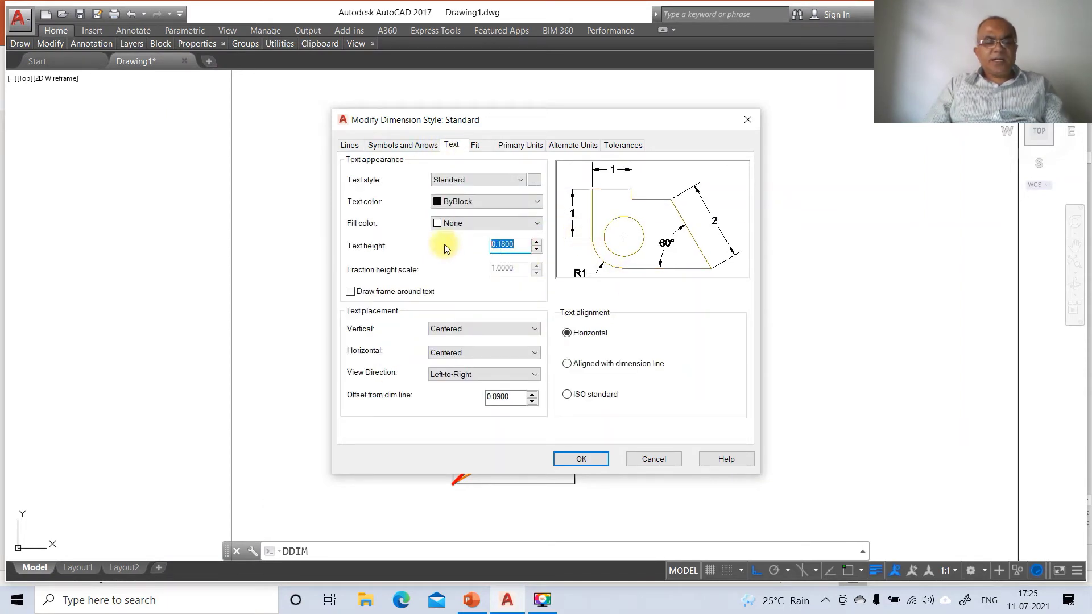
click(569, 364)
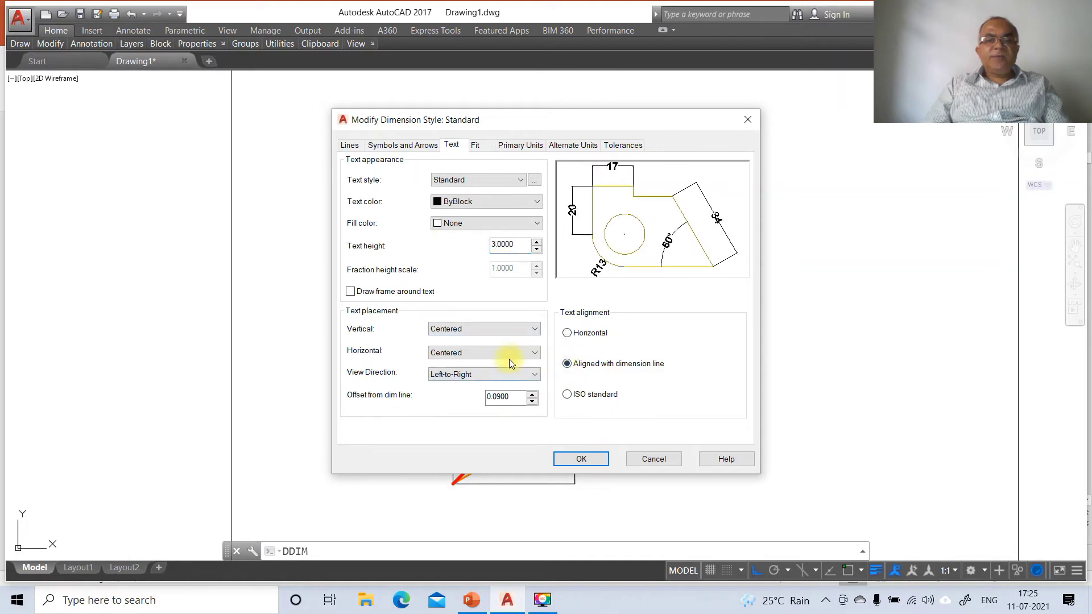
click(534, 331)
click(502, 349)
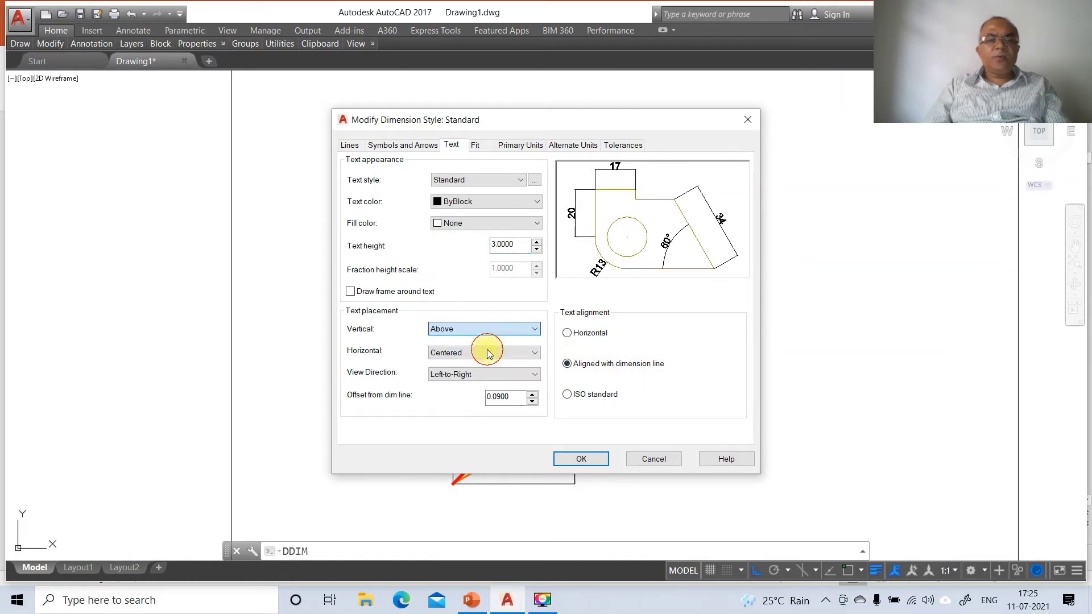
drag(518, 398, 448, 393)
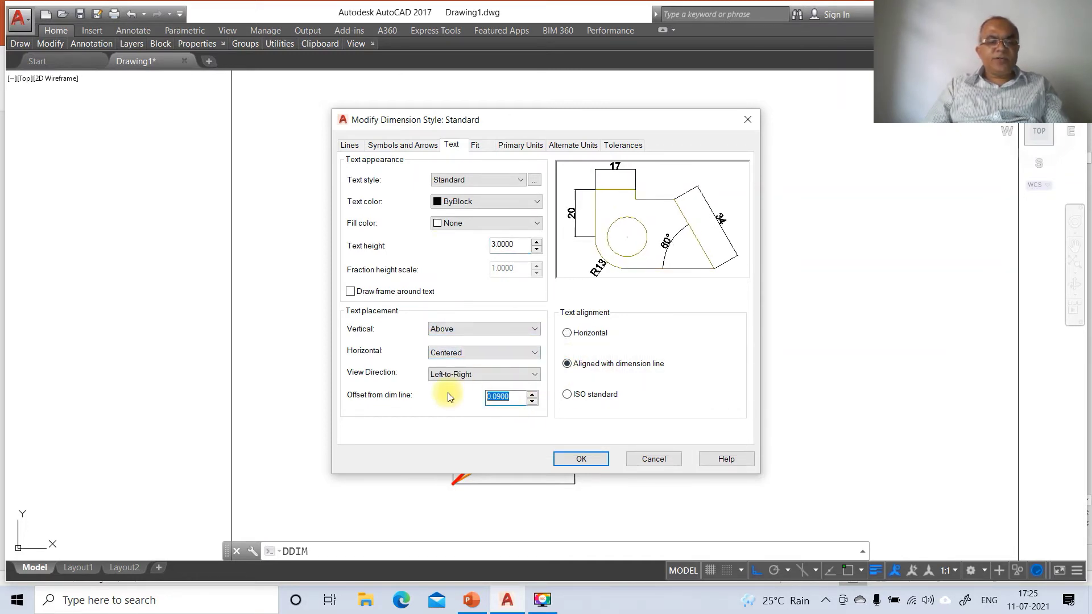
text(2)
Change the arrow size and the extension lines' offset from origin, and save the Standard dimension style
click(398, 147)
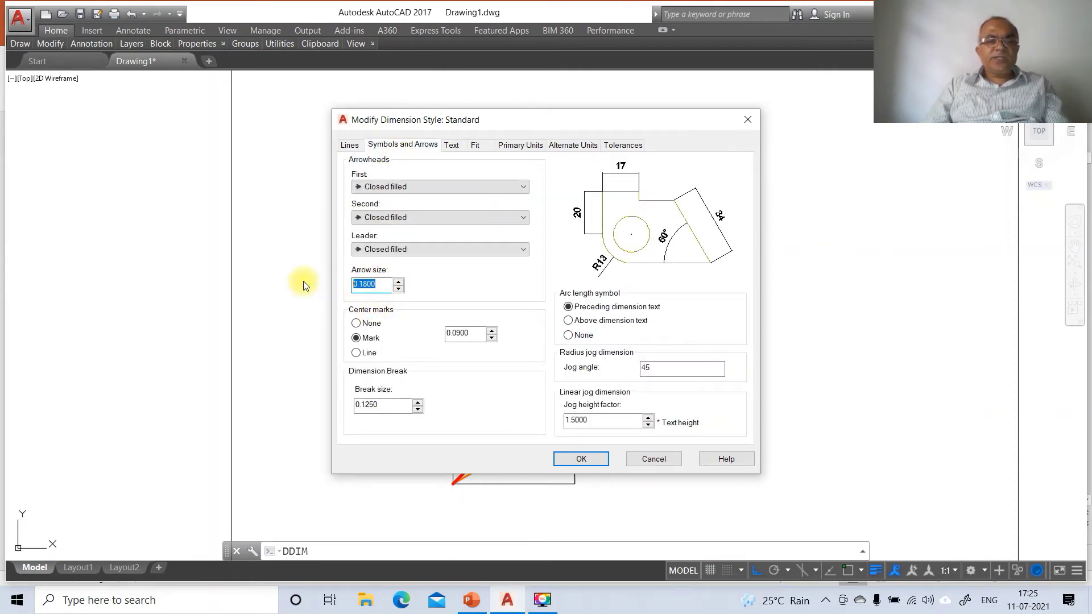
click(348, 145)
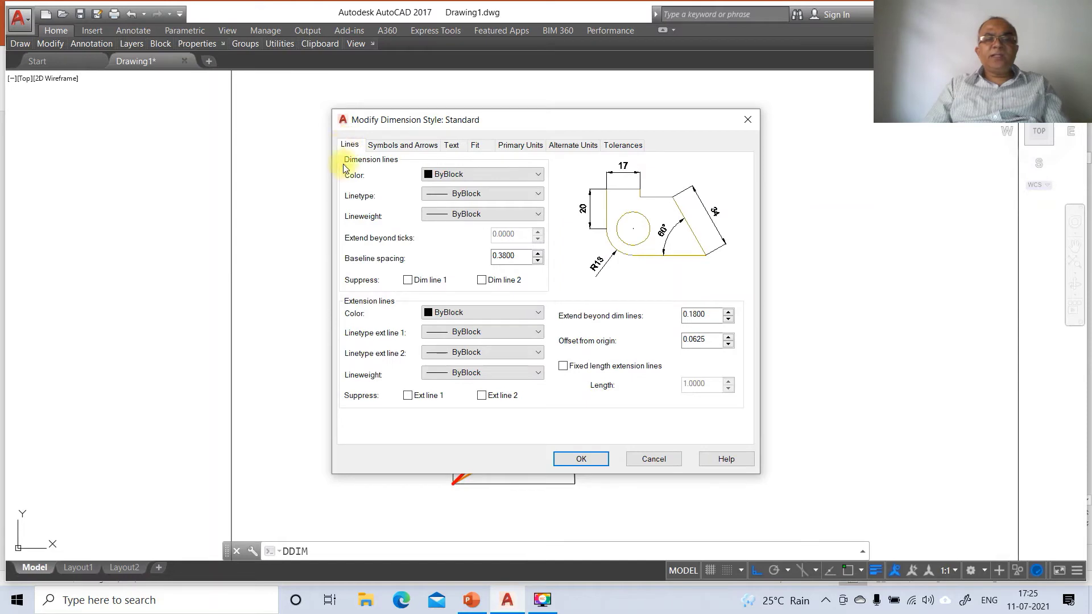
drag(712, 341, 642, 341)
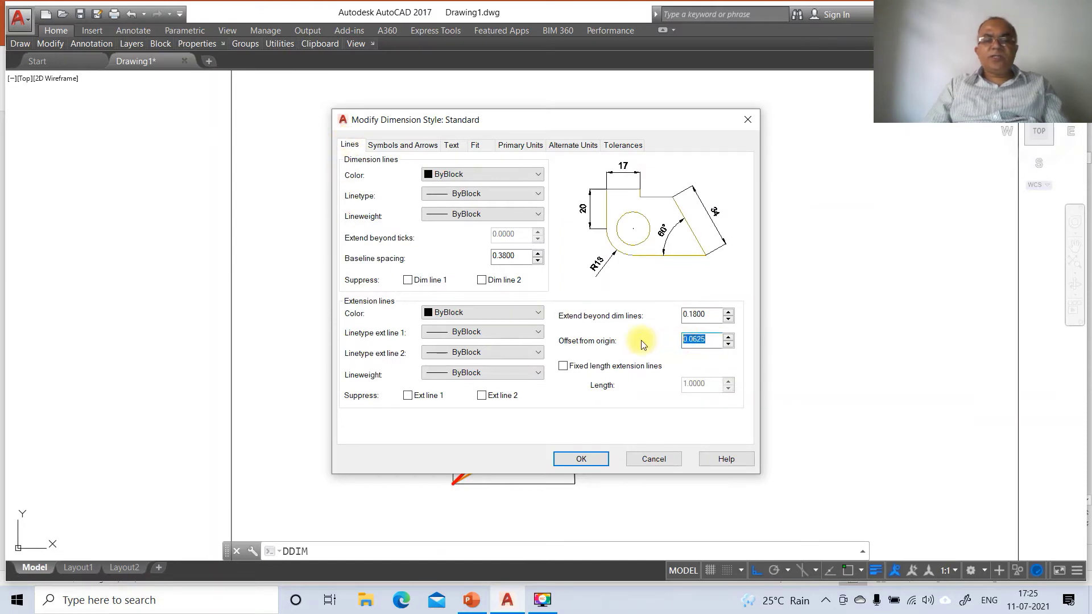
click(582, 458)
click(637, 406)
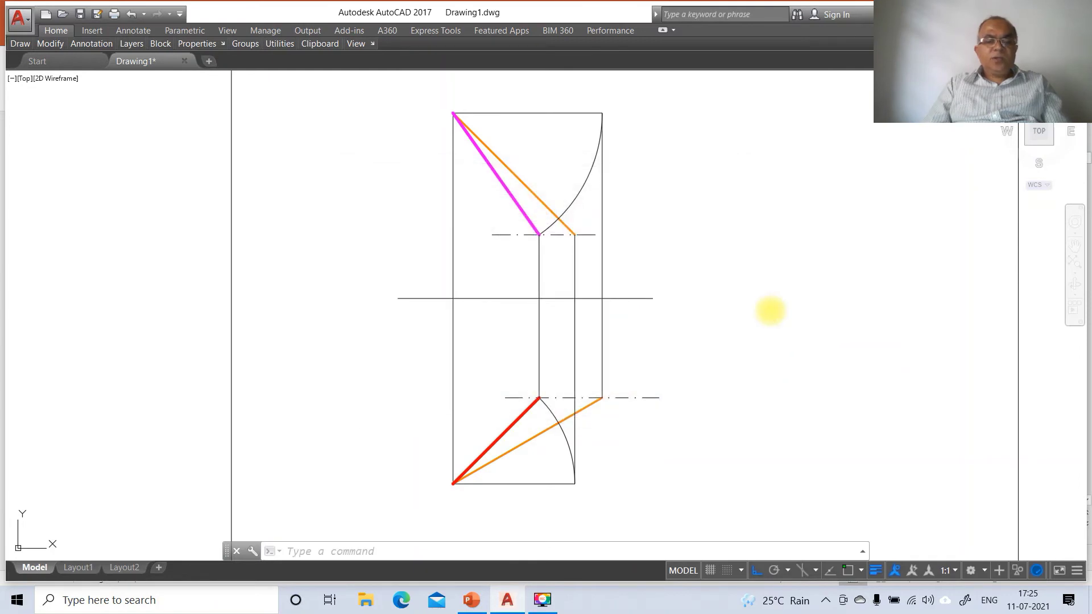
Dimension the vertical distance from the XY line to the upper view's p' corner, placing the dimension just left of the projector
text(DIM)
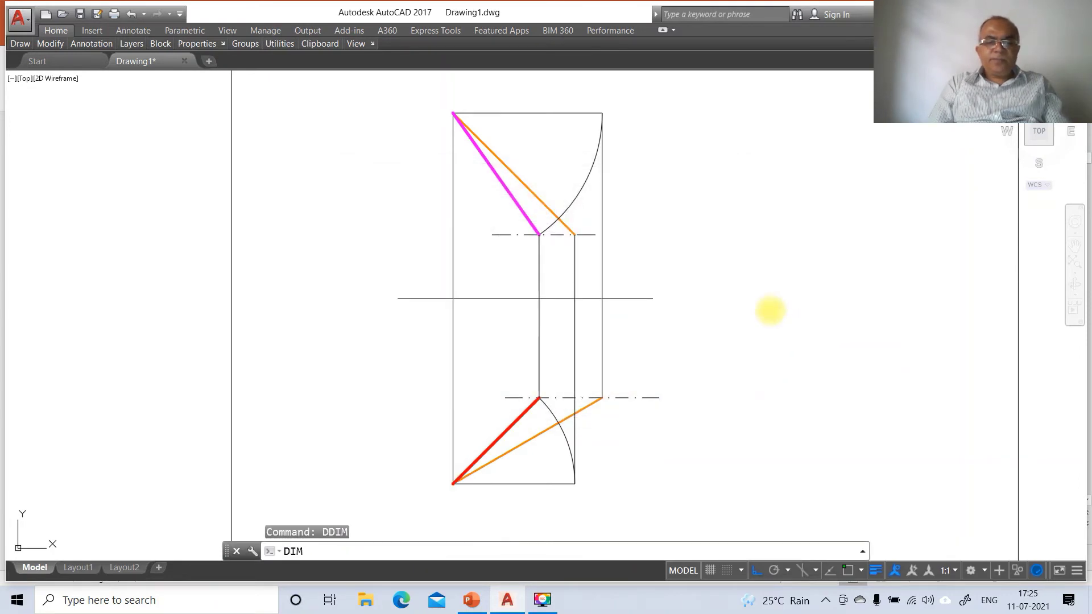
key(Return)
text(int)
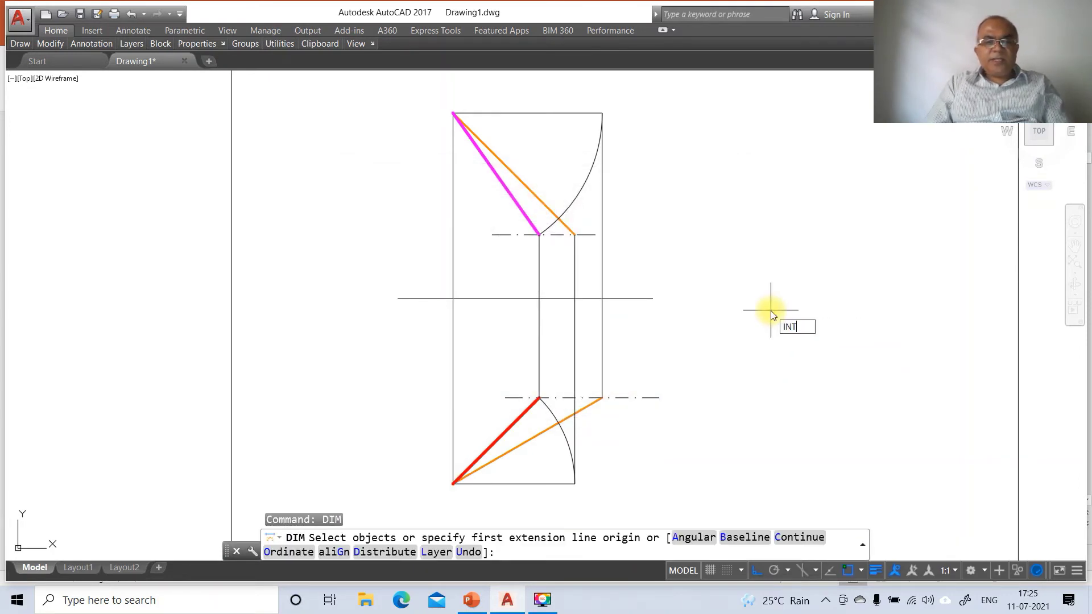
key(Return)
click(454, 296)
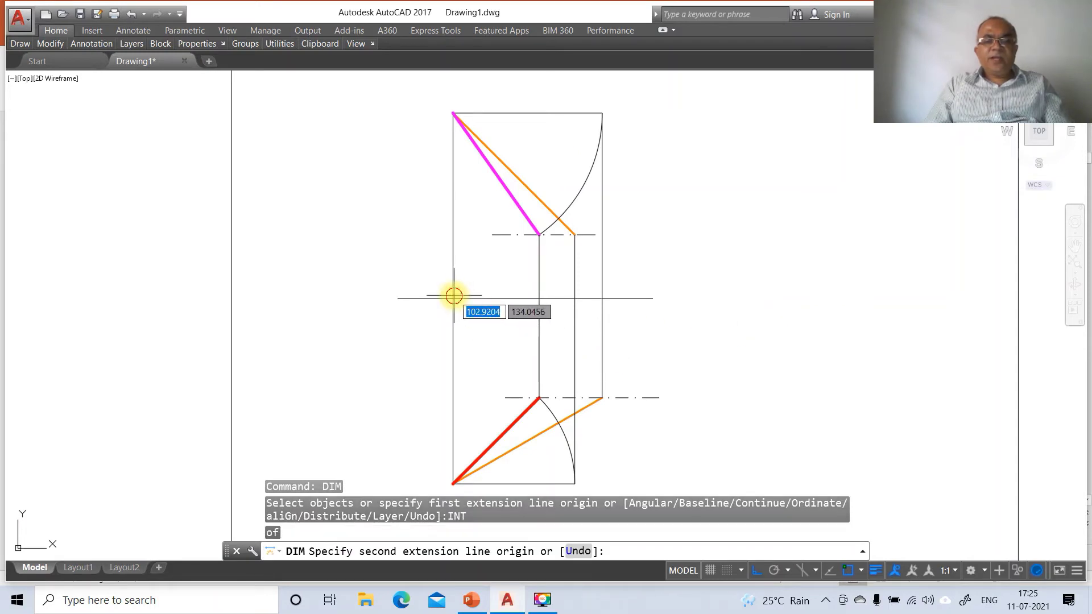
text(INT)
key(Return)
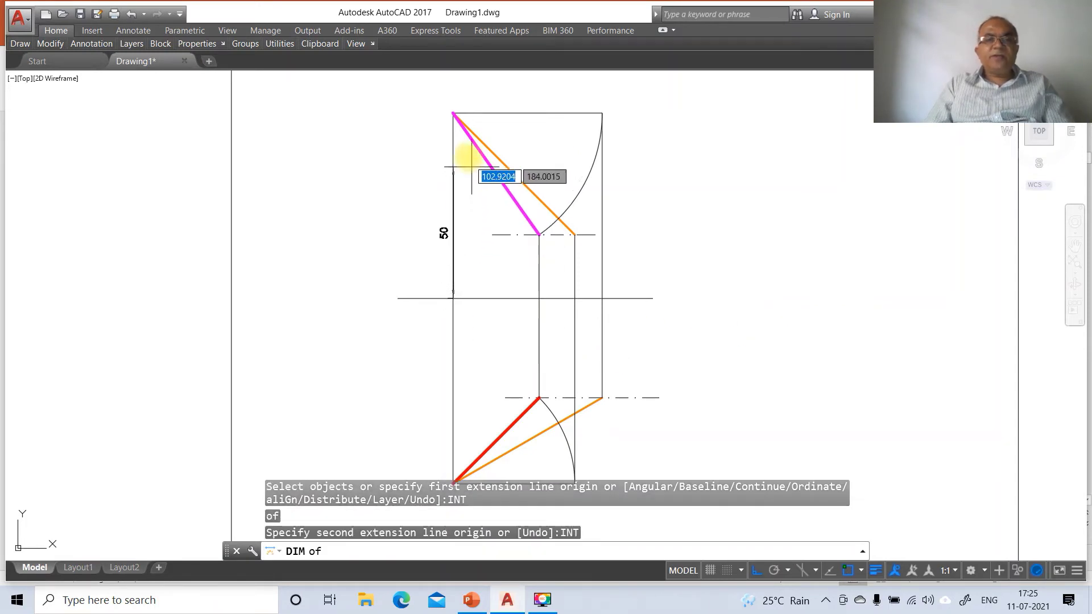
click(452, 115)
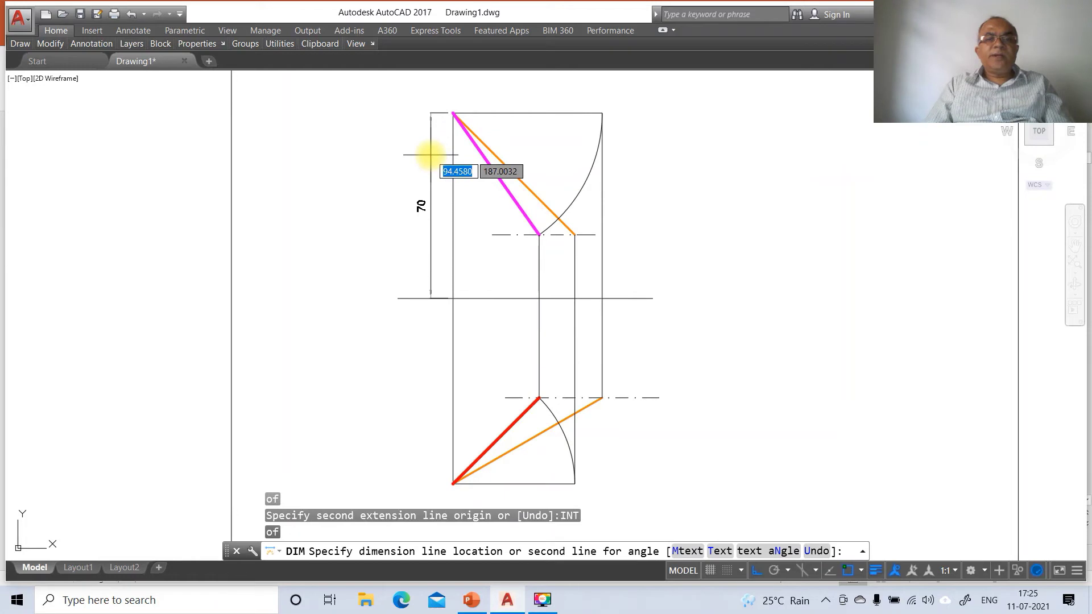
click(431, 154)
text(Z)
key(Return)
text(P)
key(Return)
key(Escape)
key(Escape)
key(Escape)
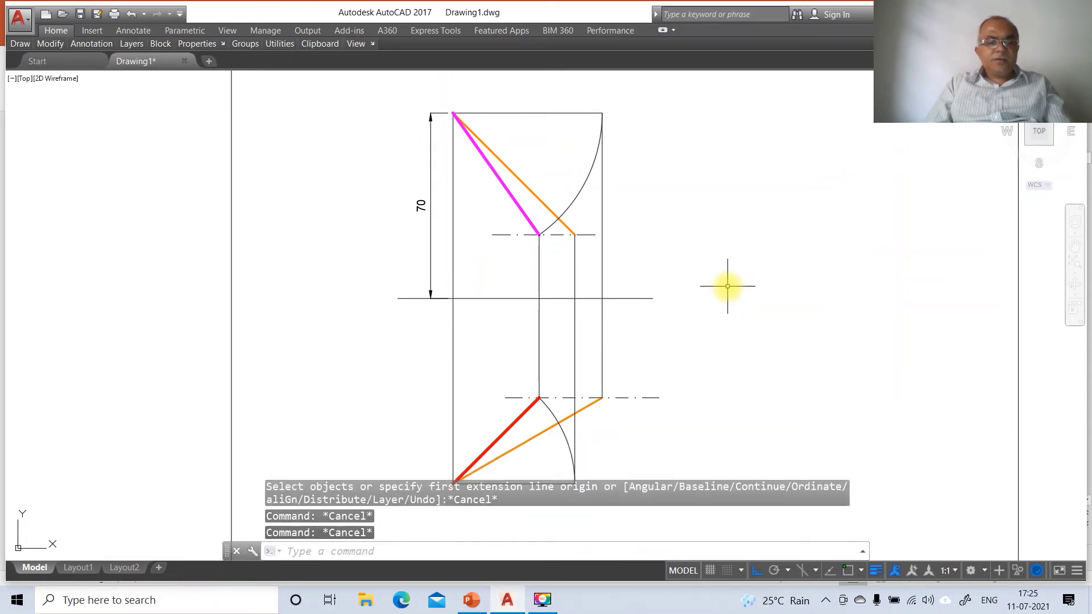
Dimension the vertical distance from the lower view's p corner to the XY line, in line with the upper dimension
text(Z)
key(Return)
text(P)
key(Return)
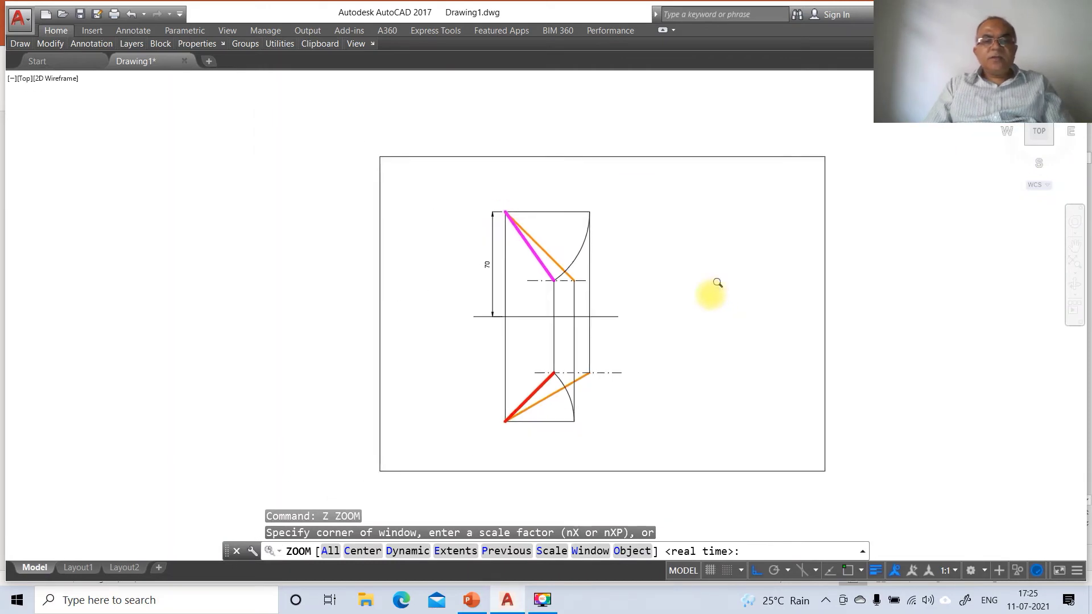
text(DIM)
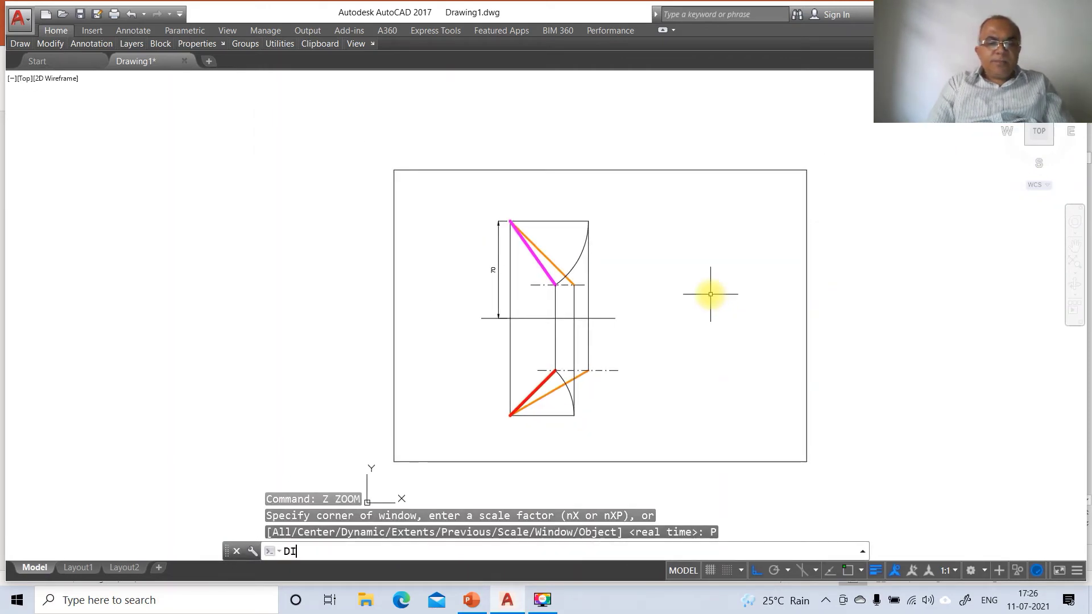
key(Return)
text(INT)
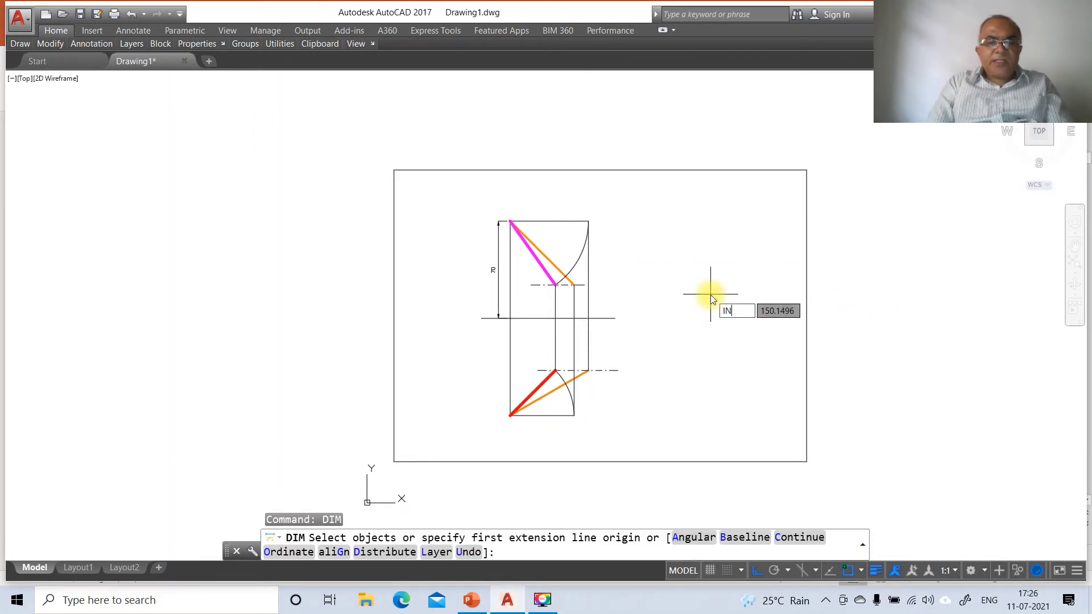
key(Return)
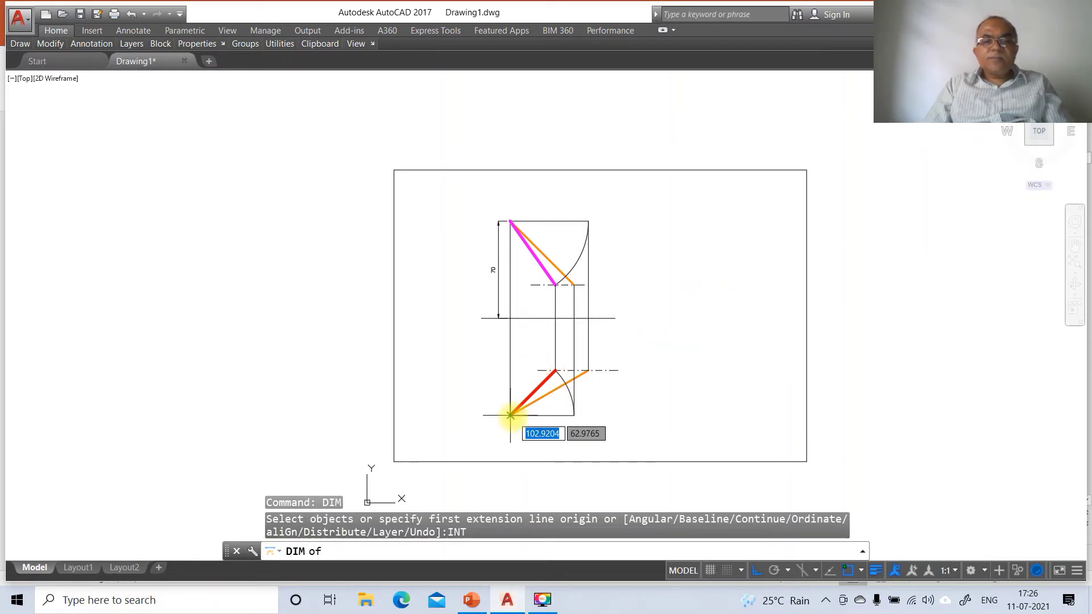
click(513, 417)
text(INT)
key(Return)
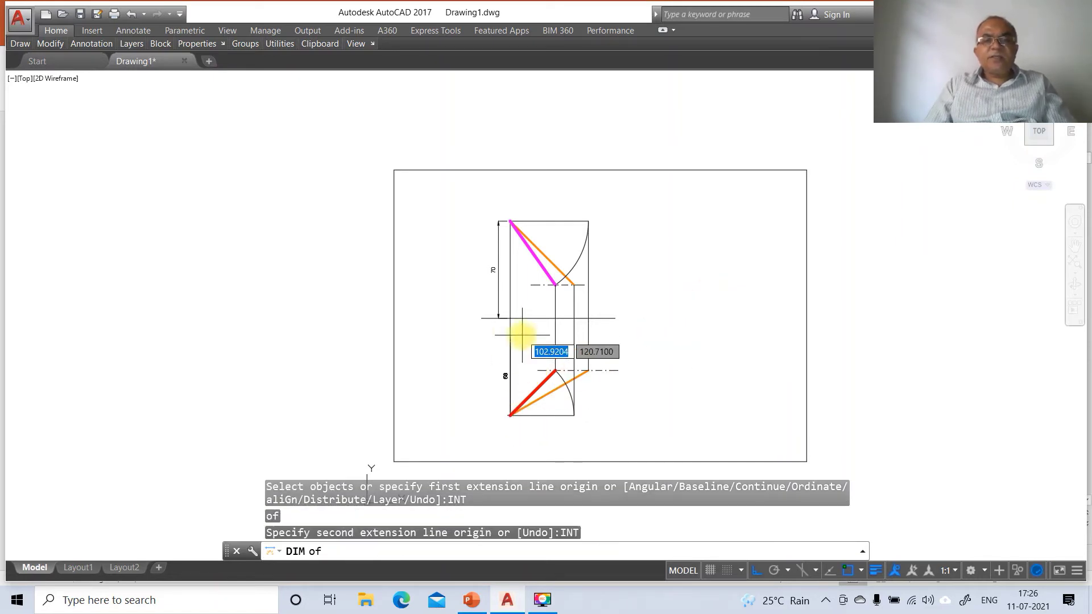
click(508, 317)
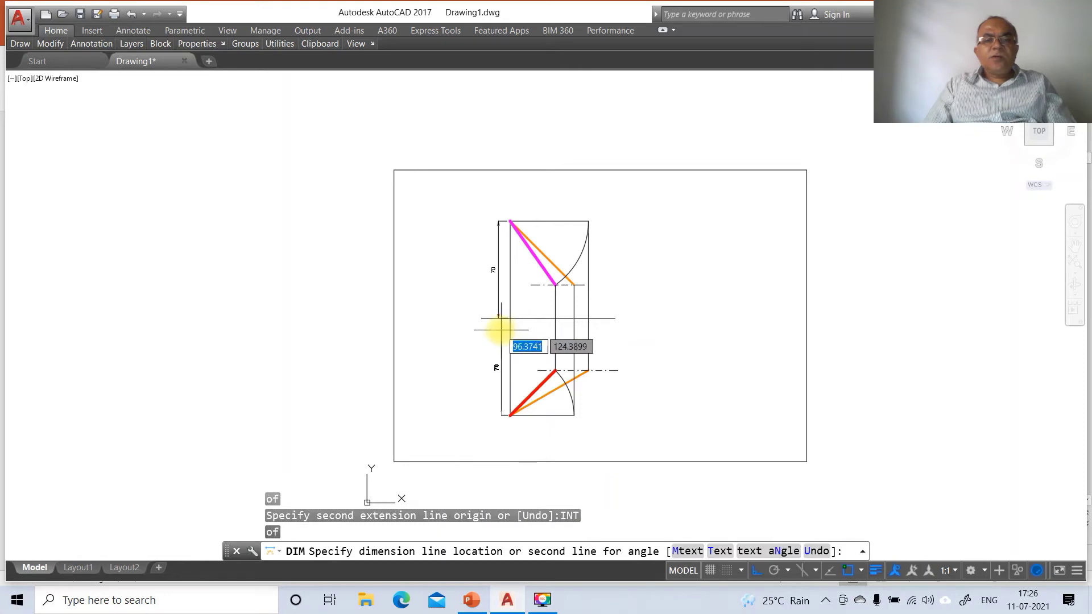
click(498, 330)
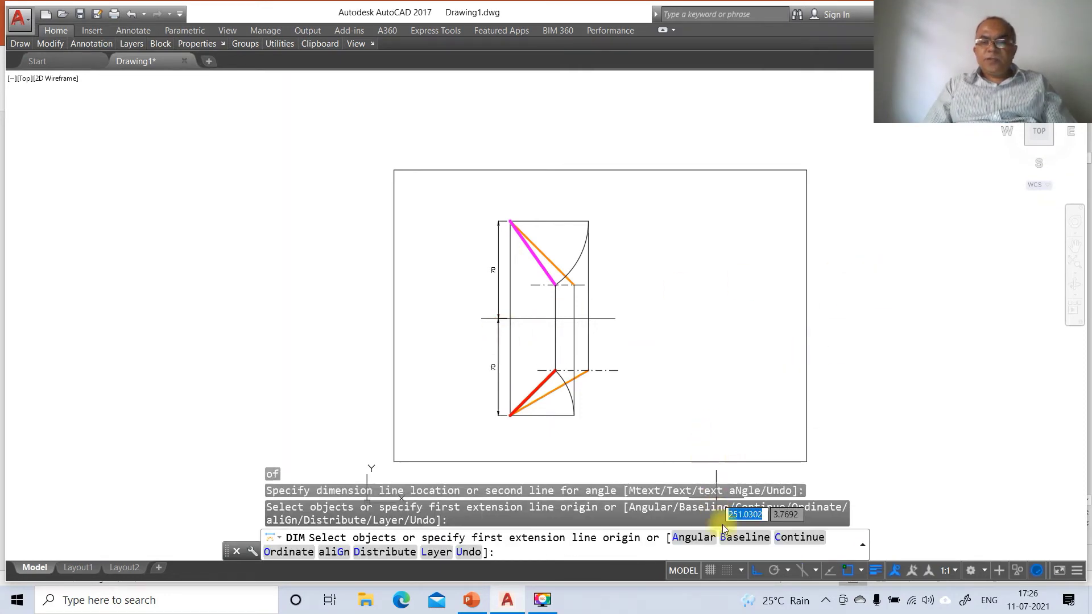
With ortho off, dimension the lower view's orange inclined line end to end, placing the aligned dimension above and parallel to it
click(757, 569)
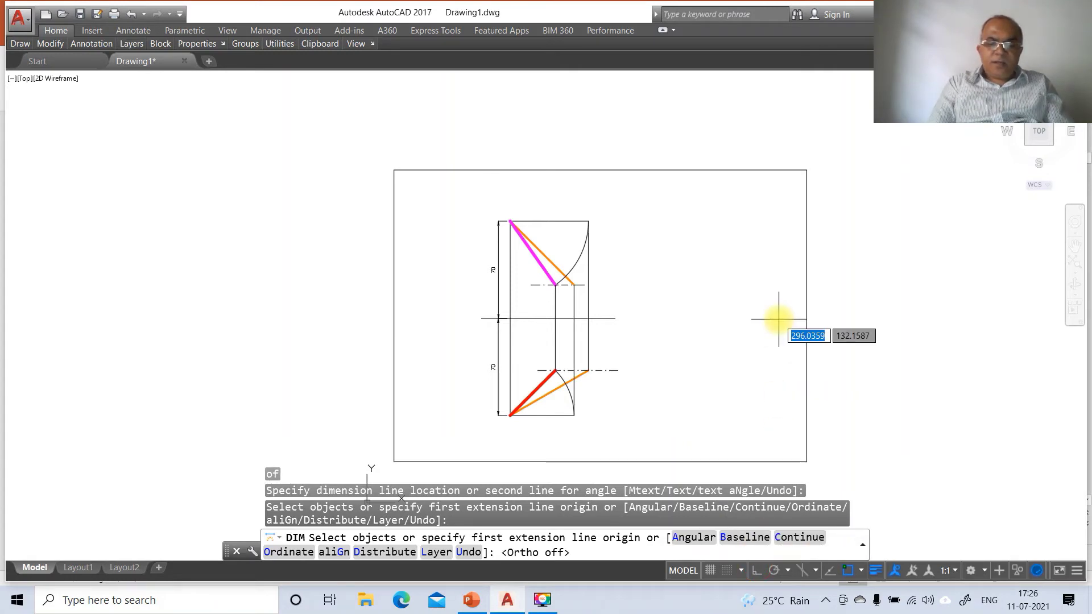
text(INT)
key(Return)
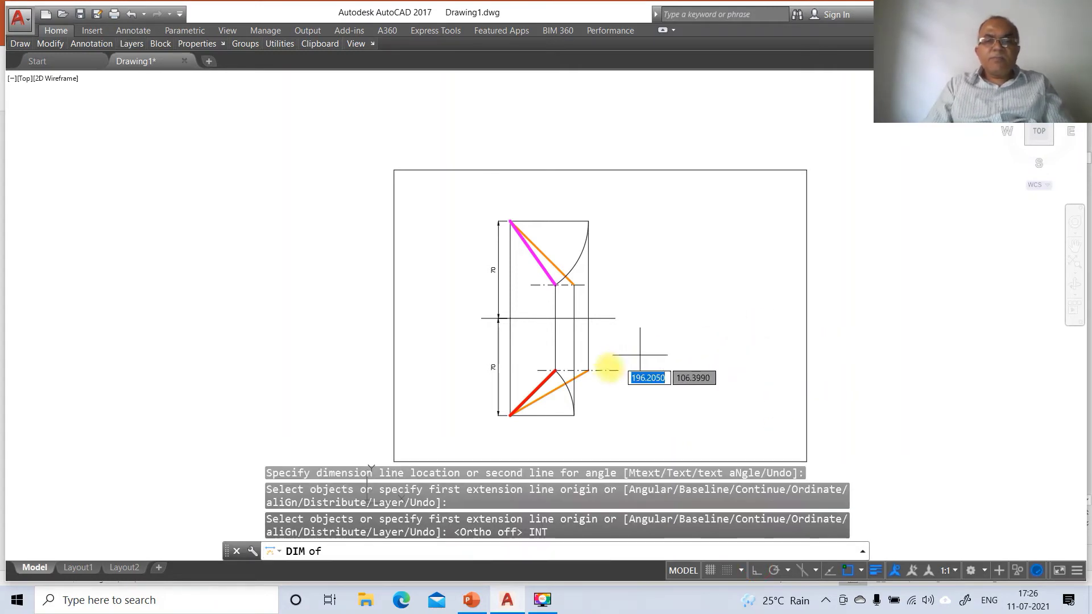
click(511, 416)
text(INT)
key(Return)
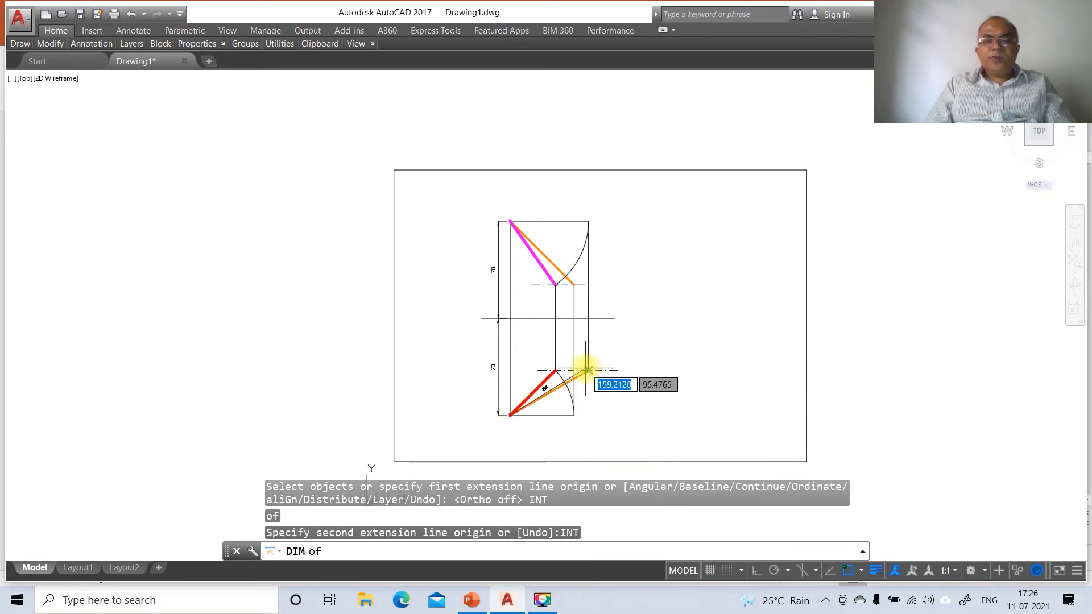
click(587, 370)
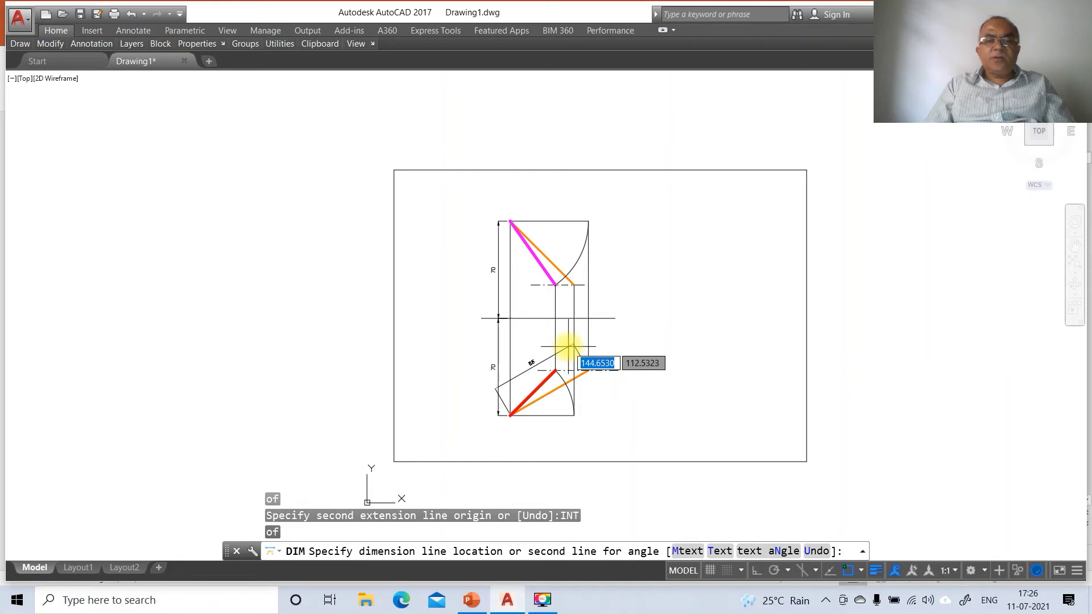
click(571, 345)
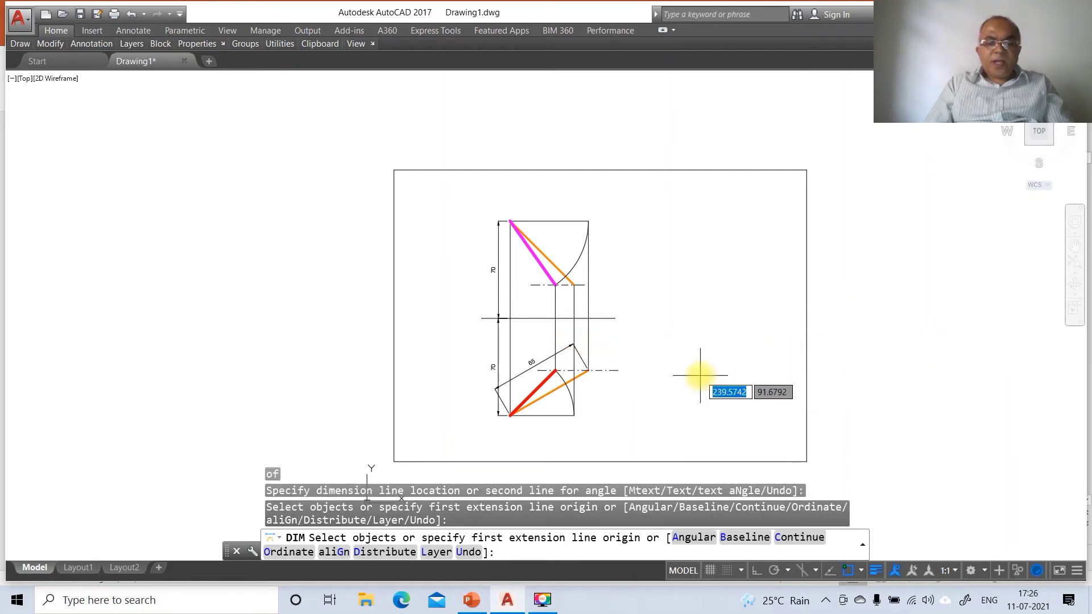
Add an angular dimension between the lower view's orange line and its horizontal base line, close to the p corner
text(A)
key(Return)
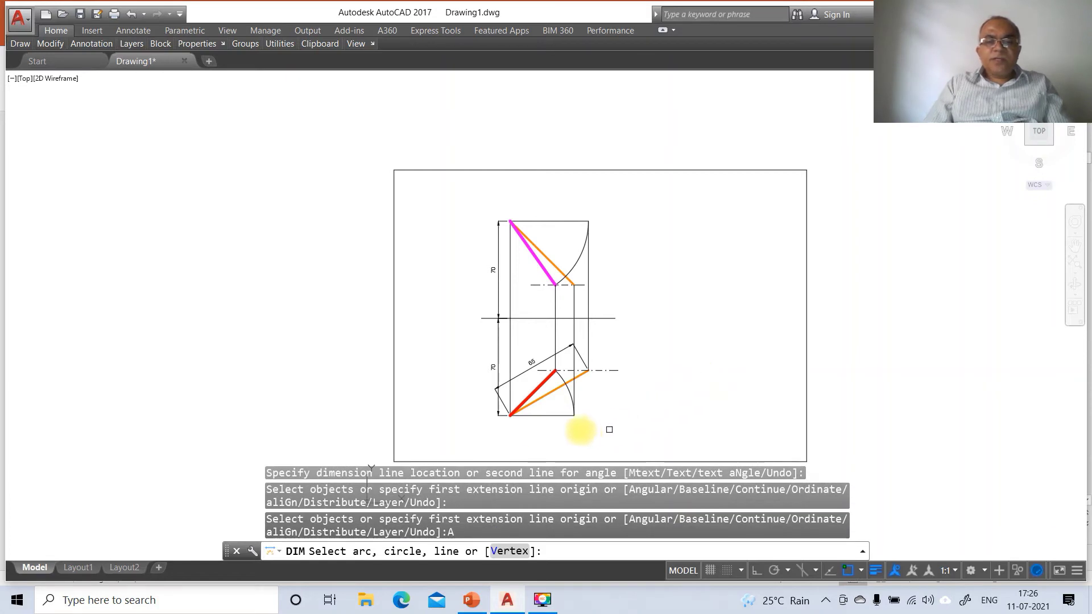
click(537, 403)
click(544, 415)
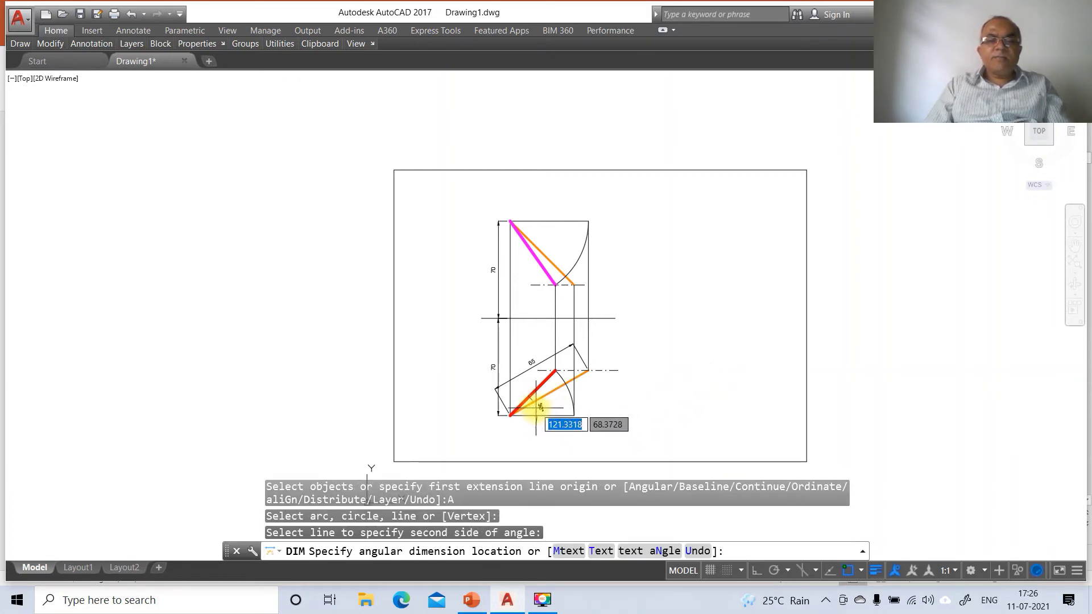
click(531, 411)
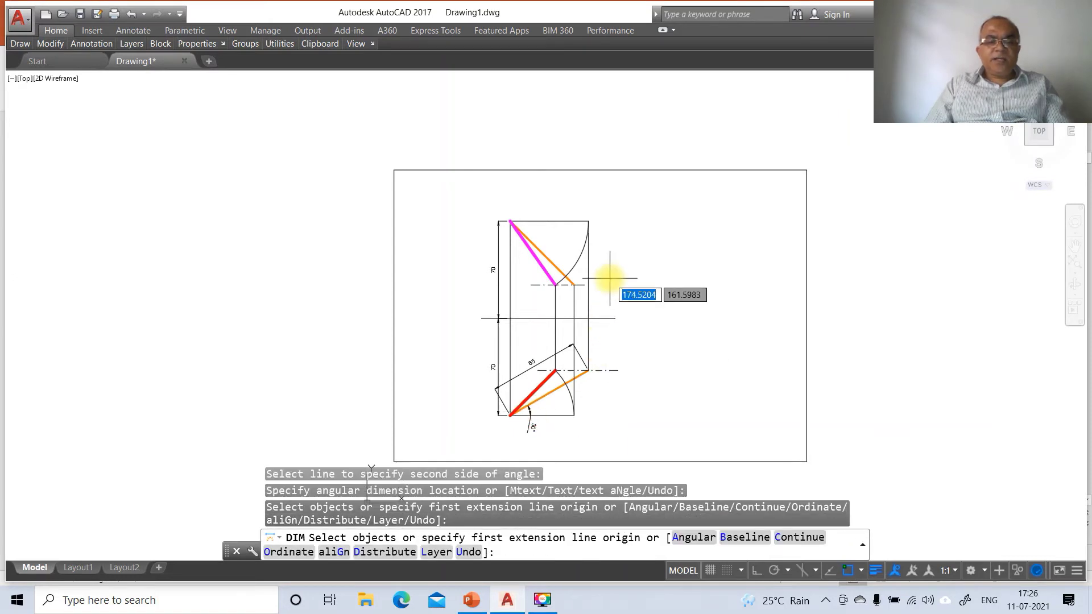
Add an angular dimension between the upper view's orange line and its upper horizontal line, and finish dimensioning
text(A)
key(Return)
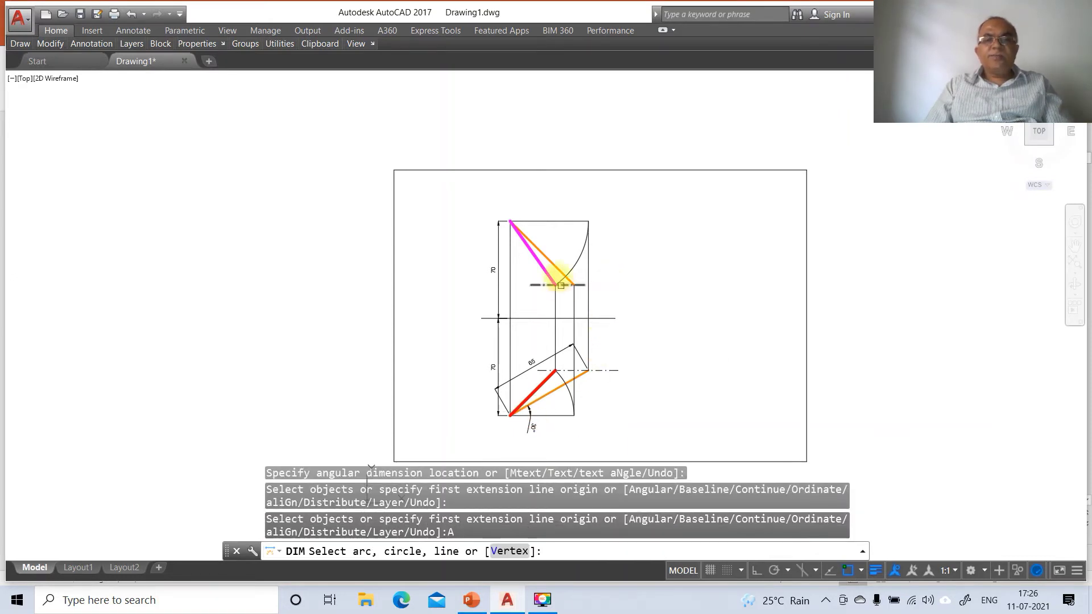
click(544, 252)
click(543, 222)
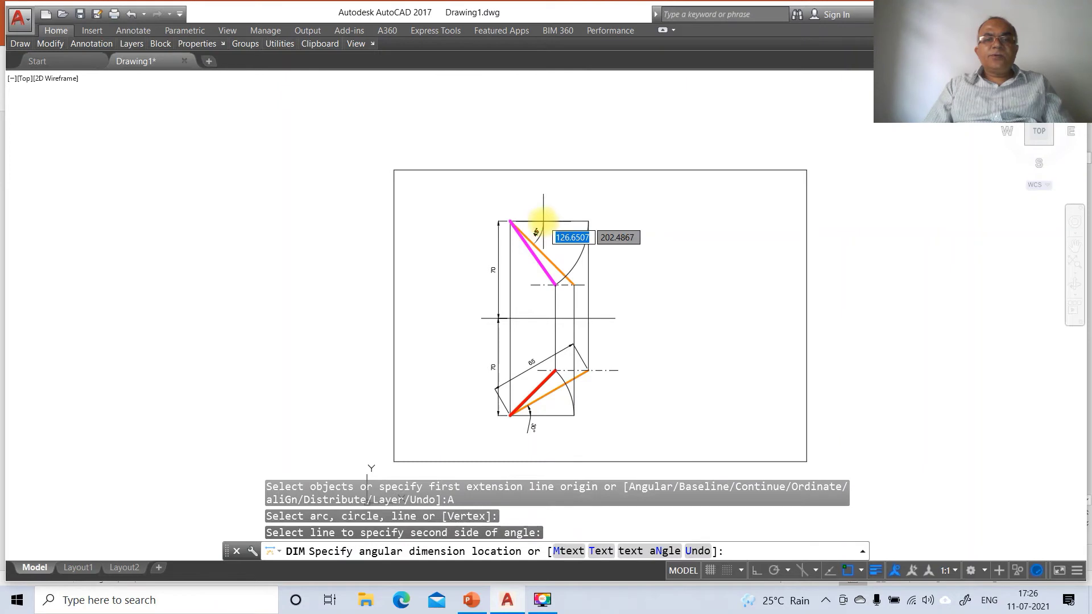
click(538, 228)
key(Escape)
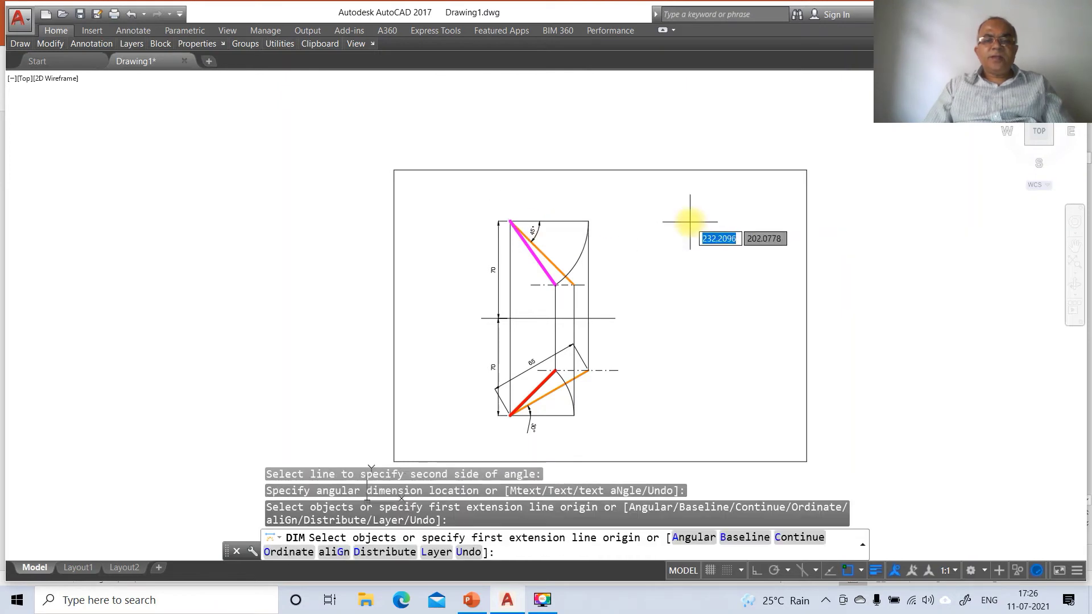
key(Return)
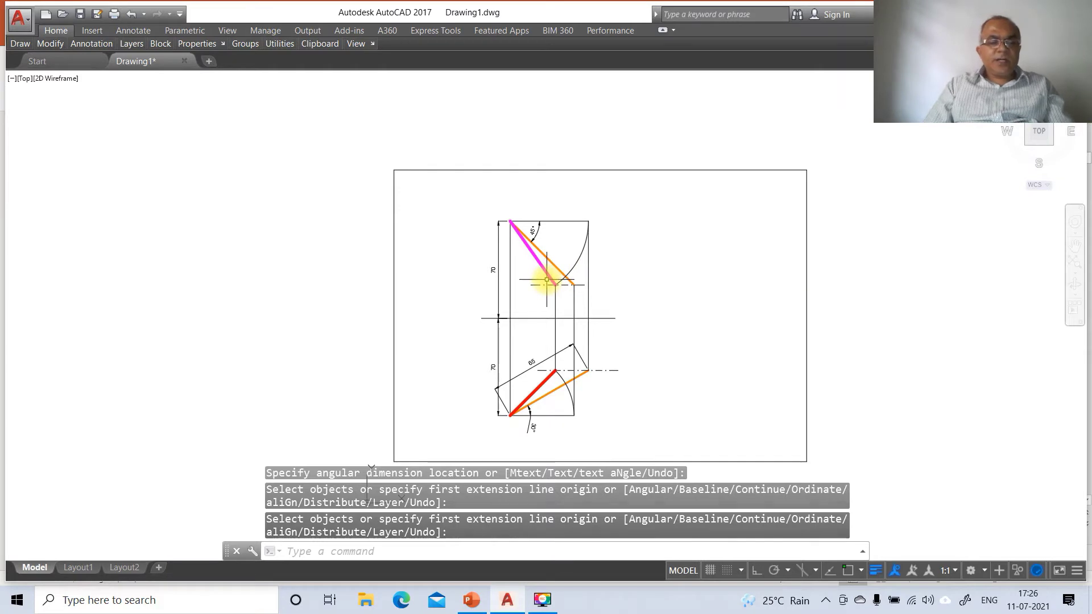
Add an angular dimension with blank text between the magenta line and the upper horizontal line, outside the orange line's angle dimension
key(Escape)
text(dim)
key(Return)
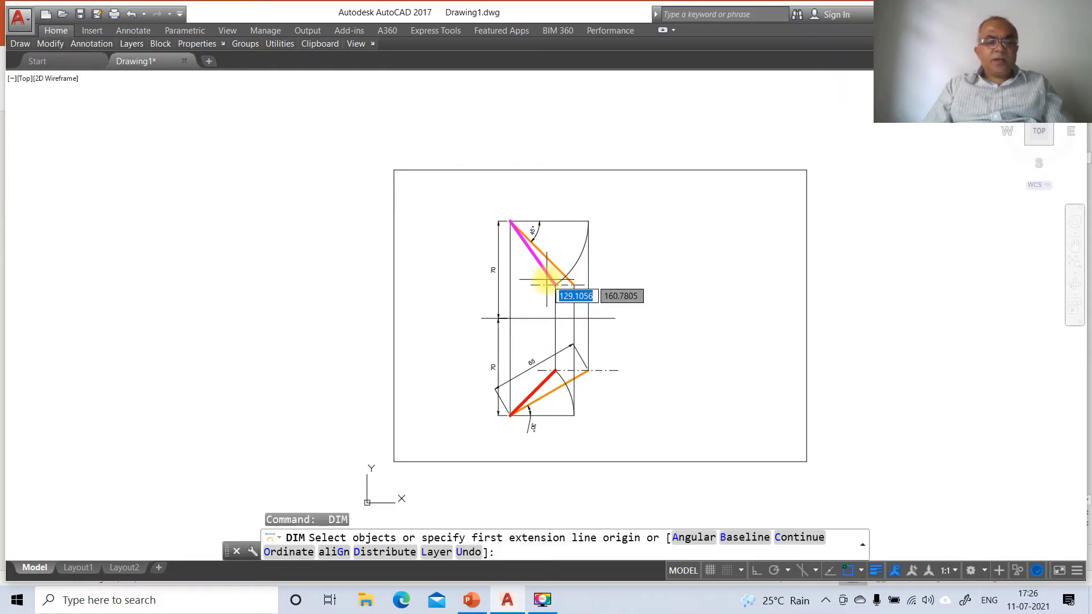
text(a)
key(Return)
click(544, 269)
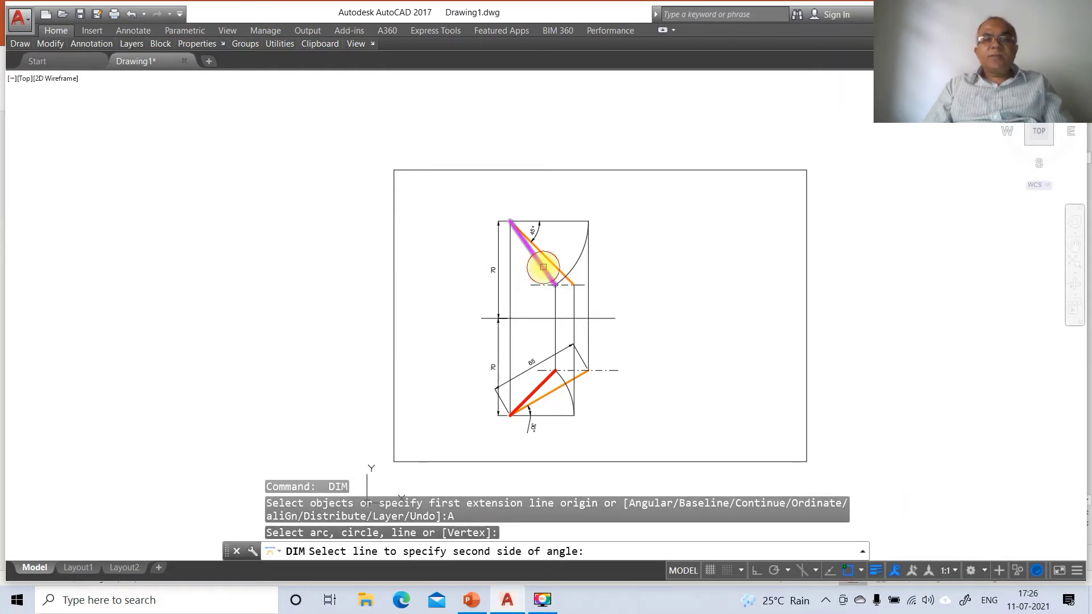
click(555, 223)
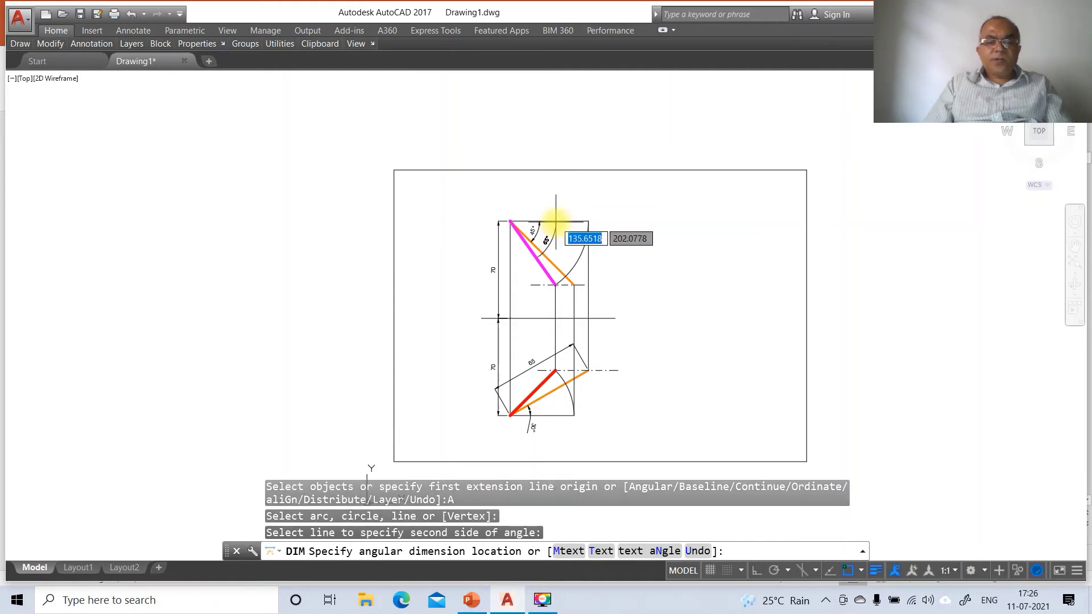
text(t)
key(Return)
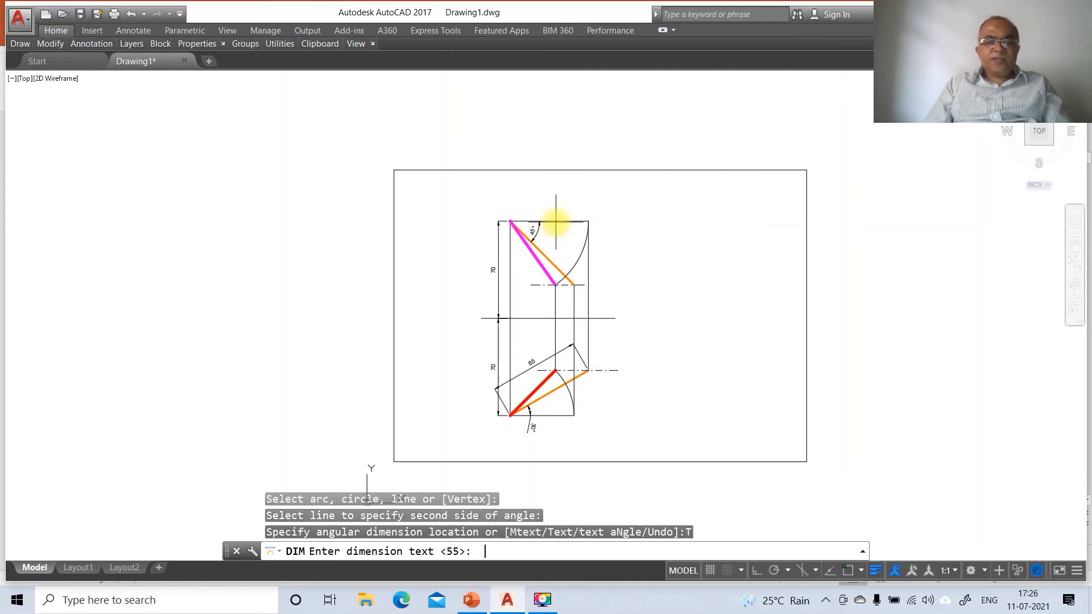
key(Return)
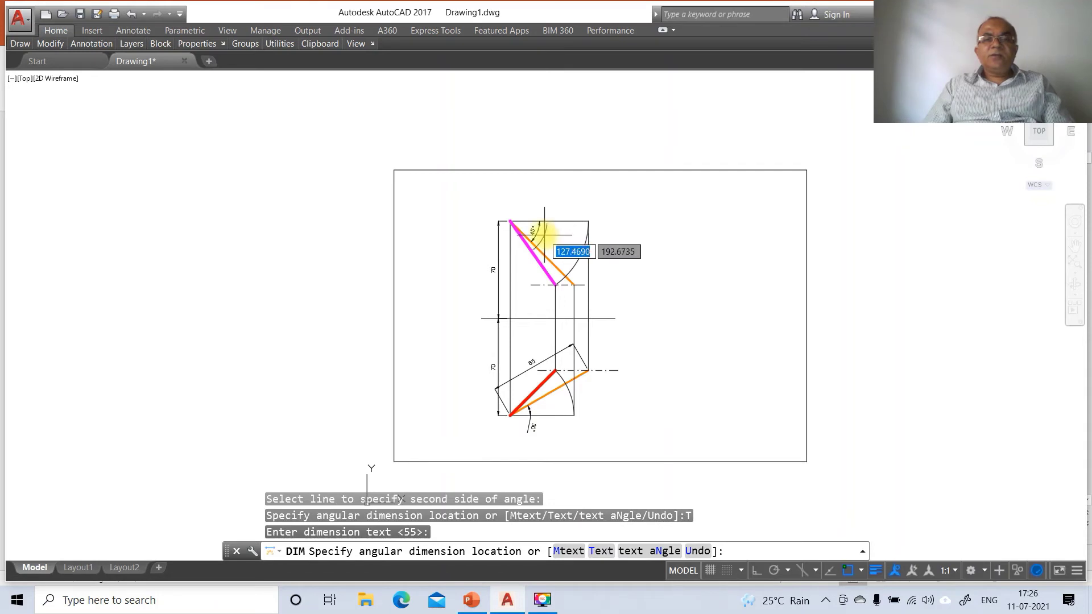
click(548, 236)
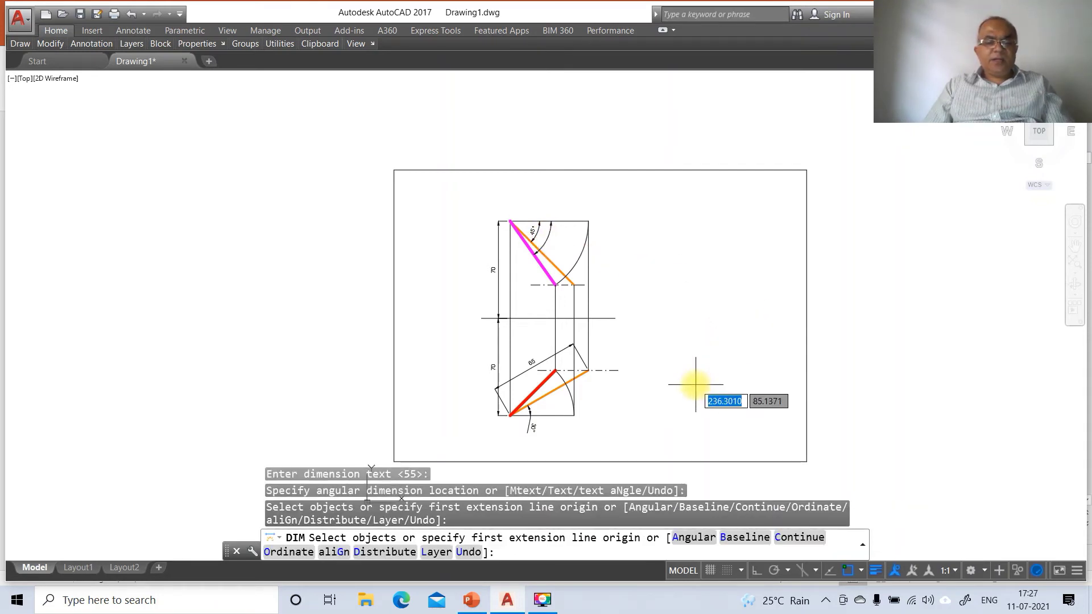
Add an angular dimension with blank text between the red line and the lower base line, outside the 30° dimension
text(A)
key(Return)
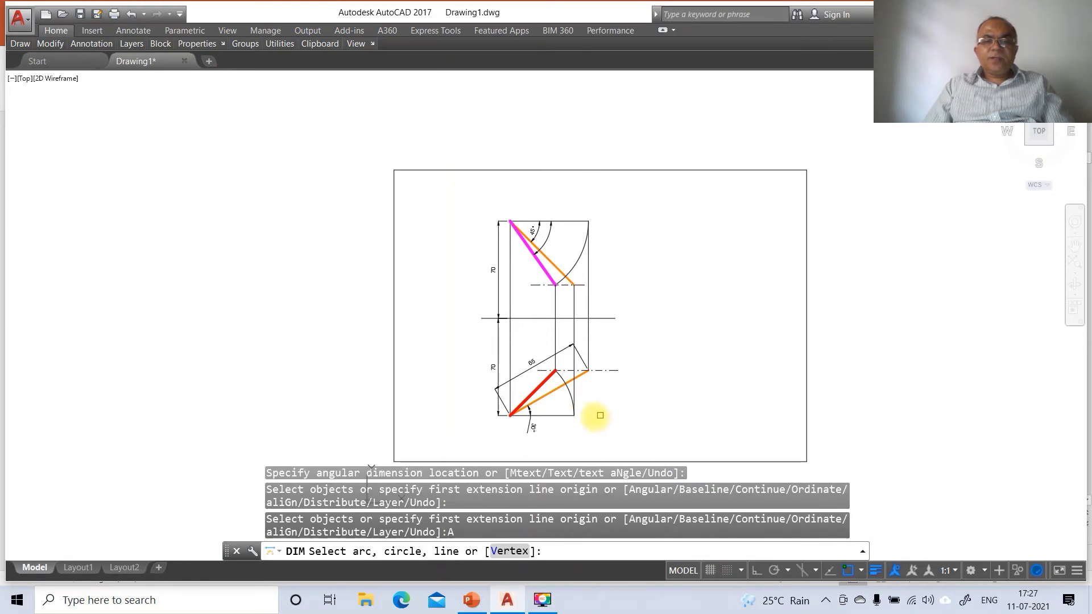
click(546, 401)
click(544, 412)
text(T)
key(Return)
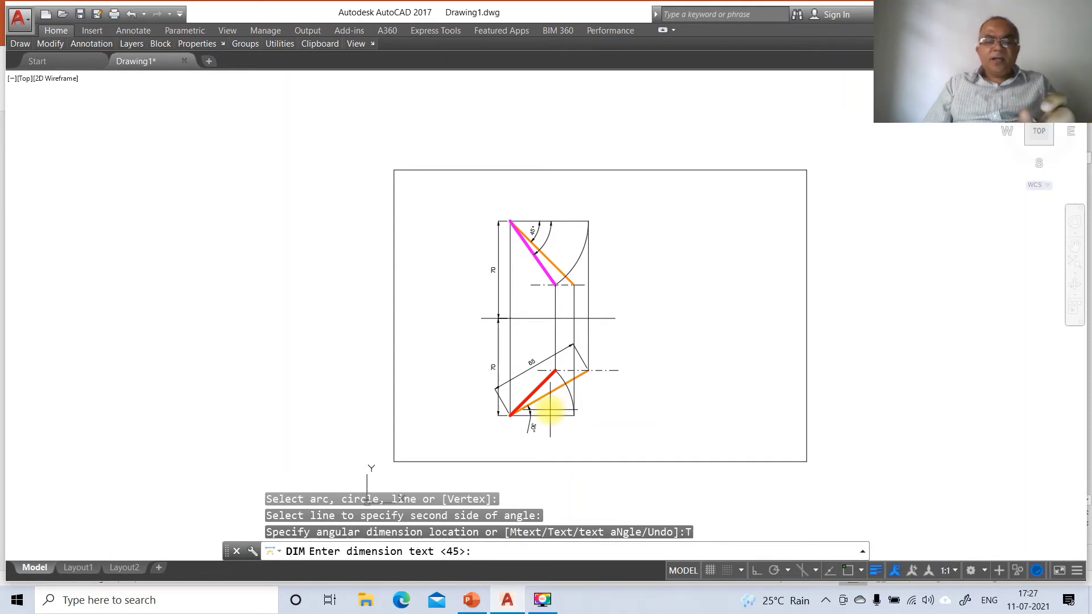
key(Return)
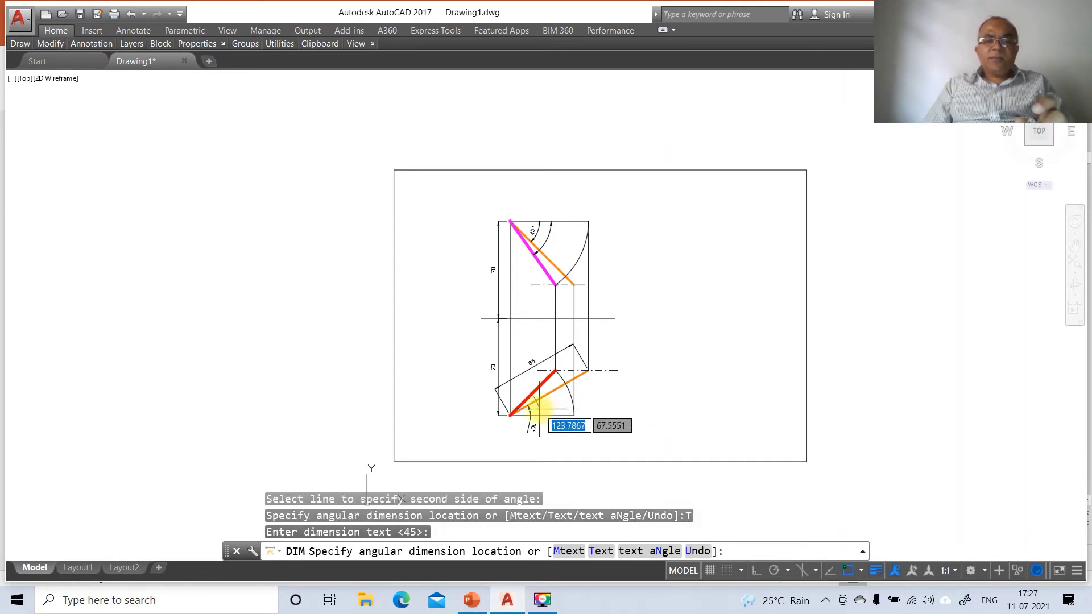
click(543, 407)
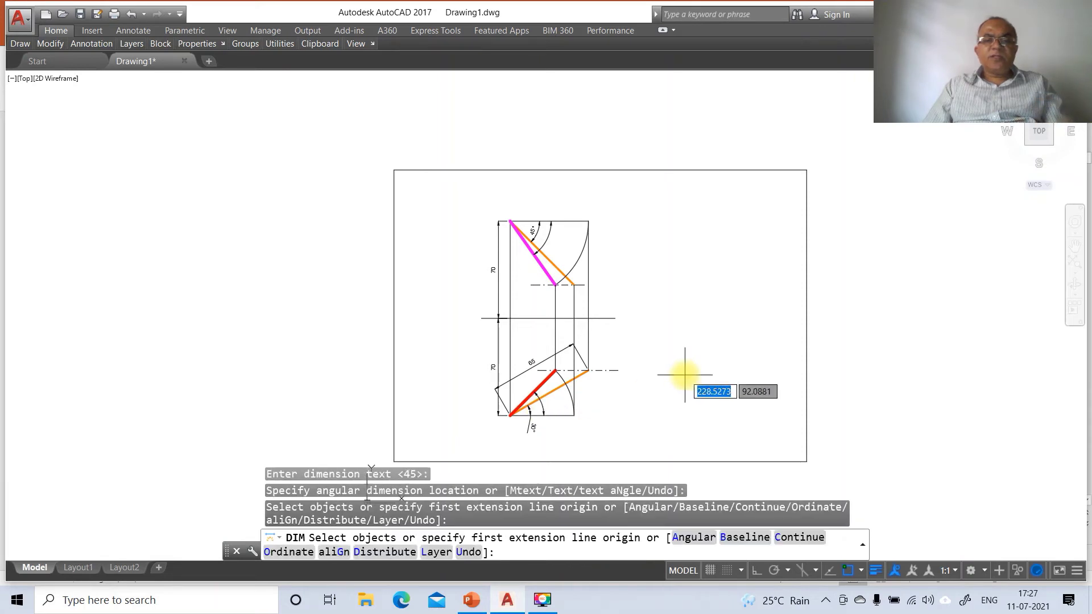
text(Z)
key(Return)
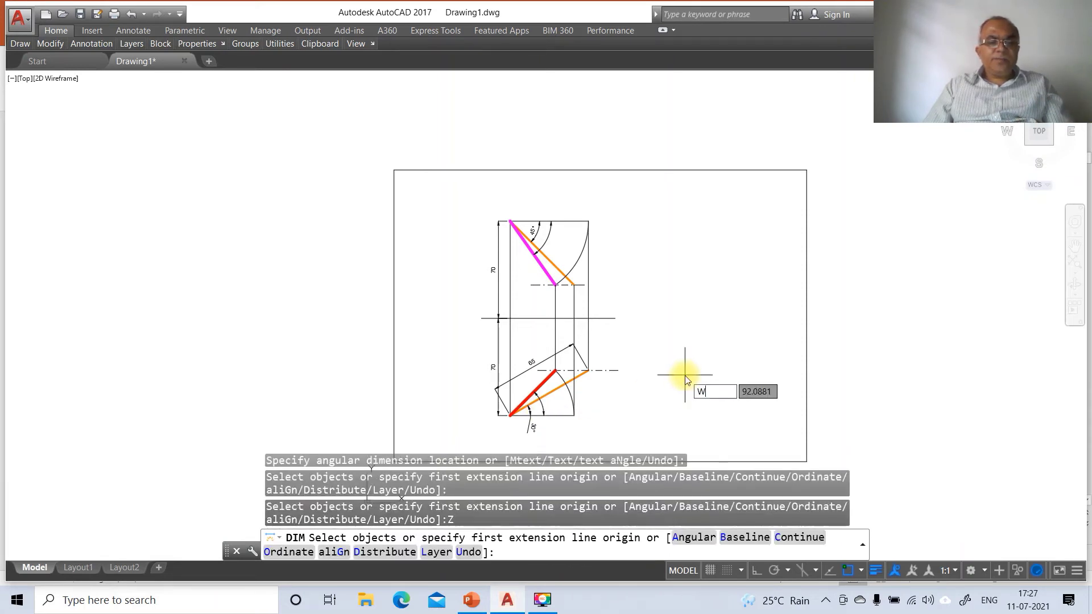
key(Escape)
Reposition the 30° dimension's text with DIMTEDIT so it sits between the orange line and the base line
text(Z)
key(Return)
text(W)
key(Return)
click(458, 201)
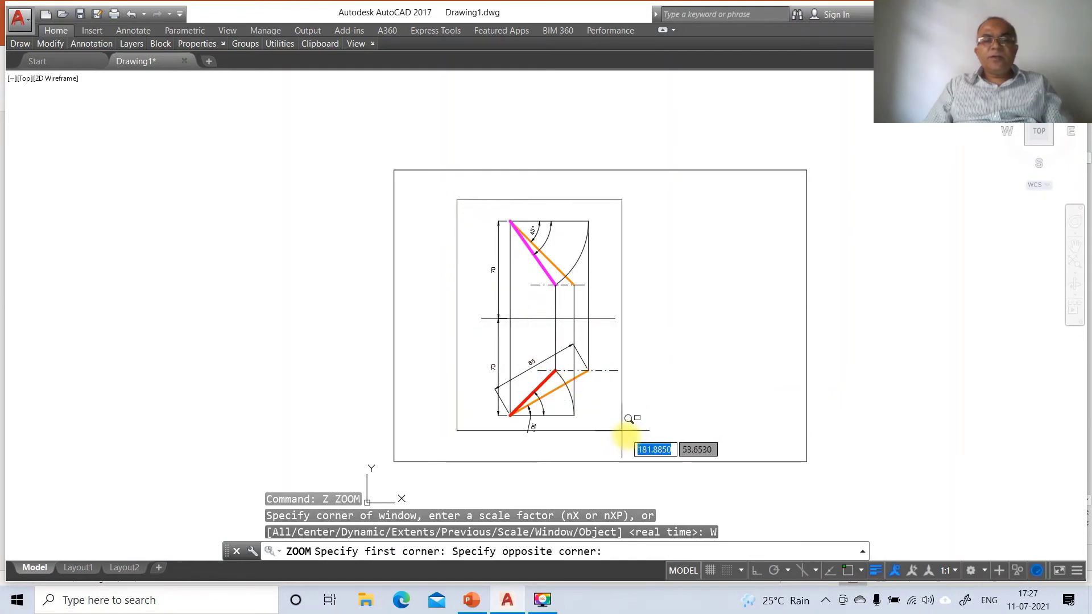
click(649, 451)
text(DI)
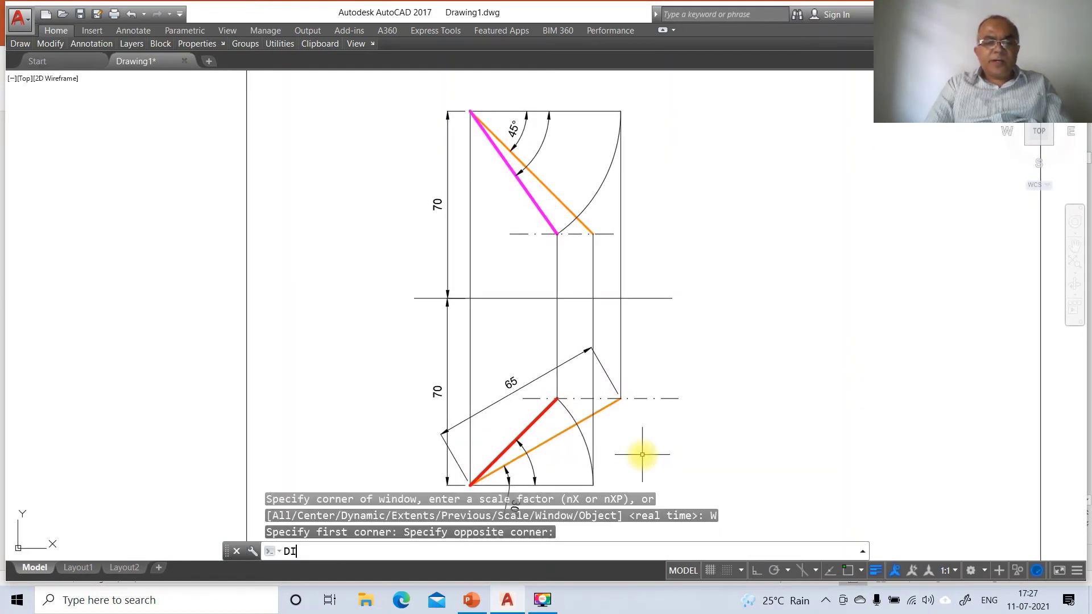
text(MTEDIT)
key(Return)
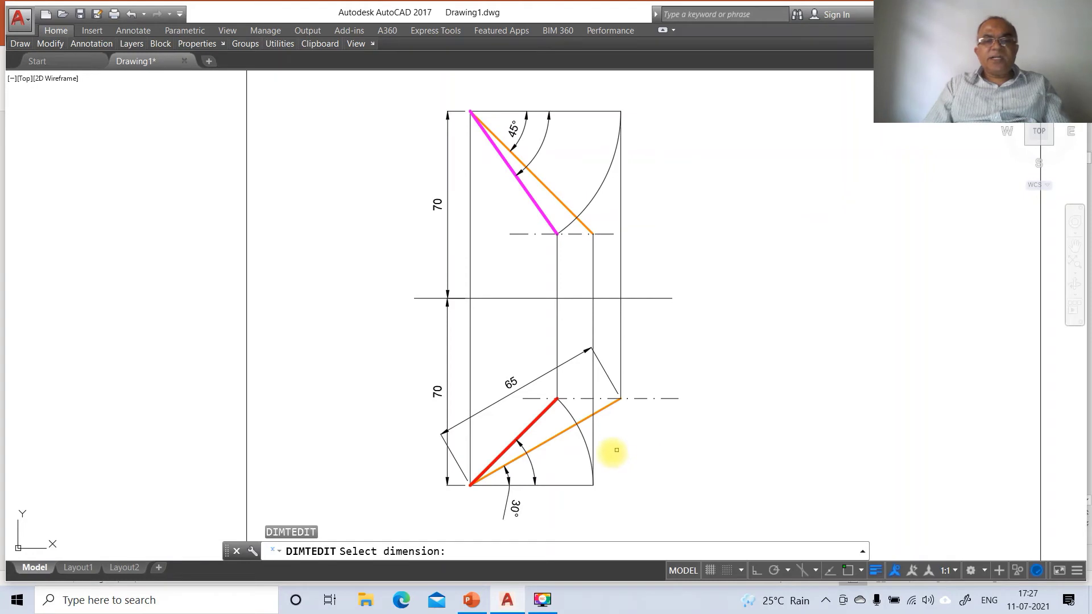
click(511, 477)
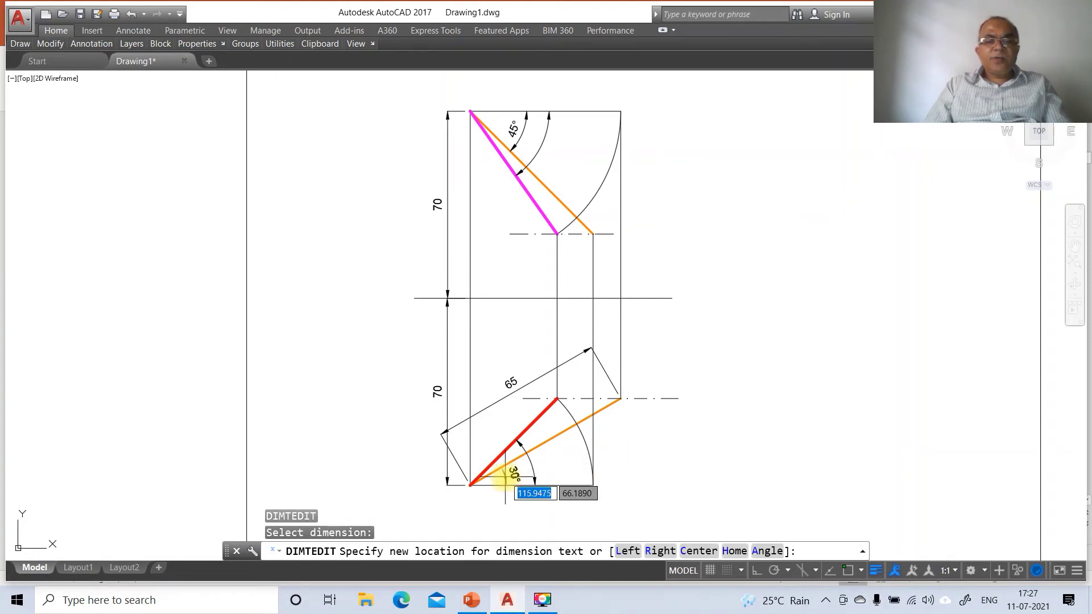
click(504, 483)
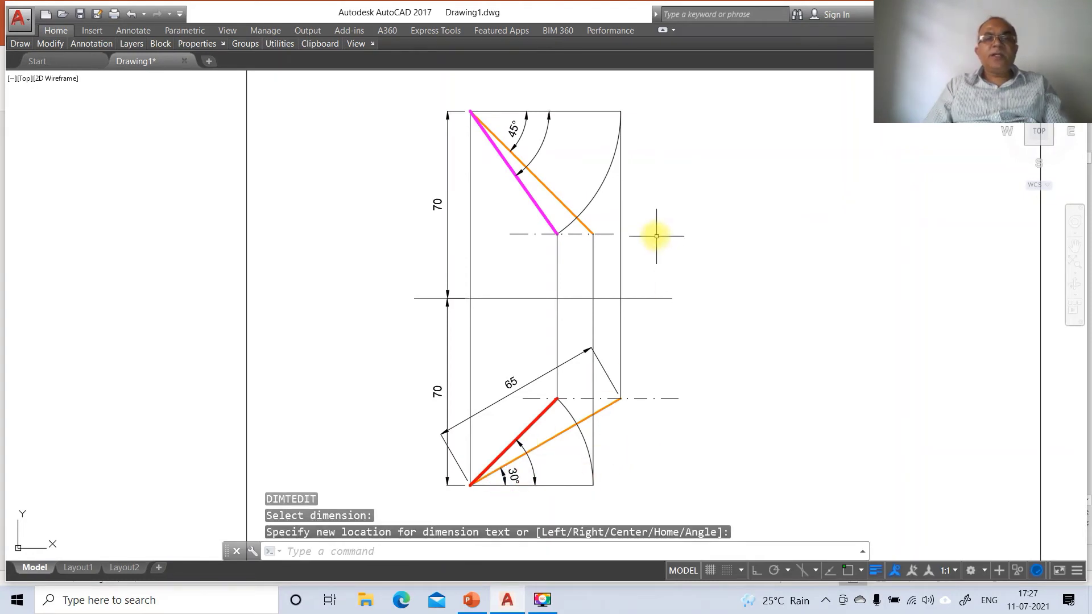
Move the upper view's 45° dimension and the magenta line's blank angle dimension closer to the p' corner with DIMTEDIT
key(Return)
click(525, 135)
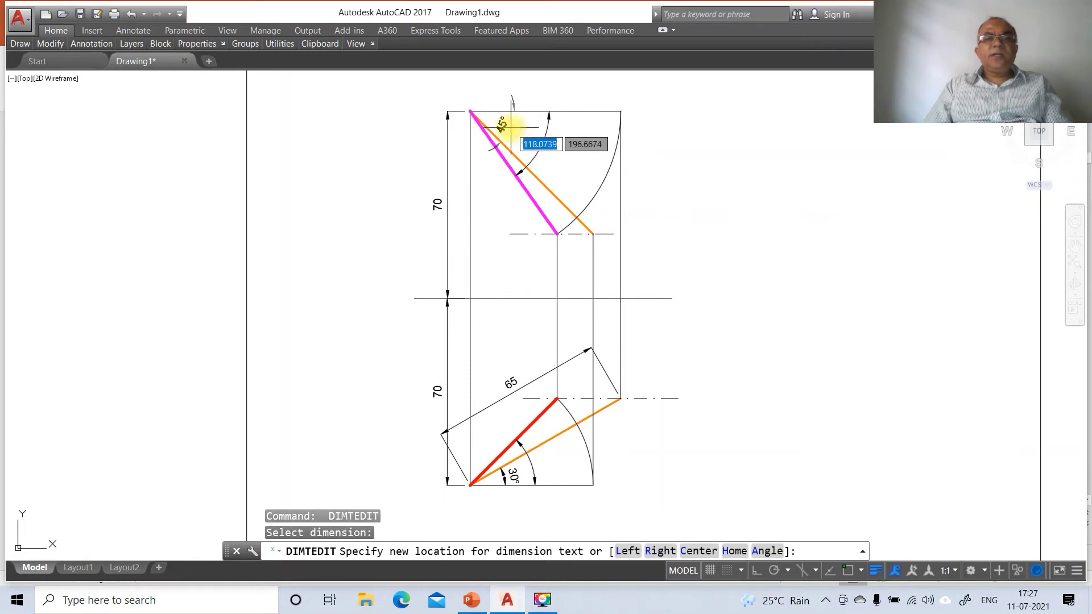
click(503, 120)
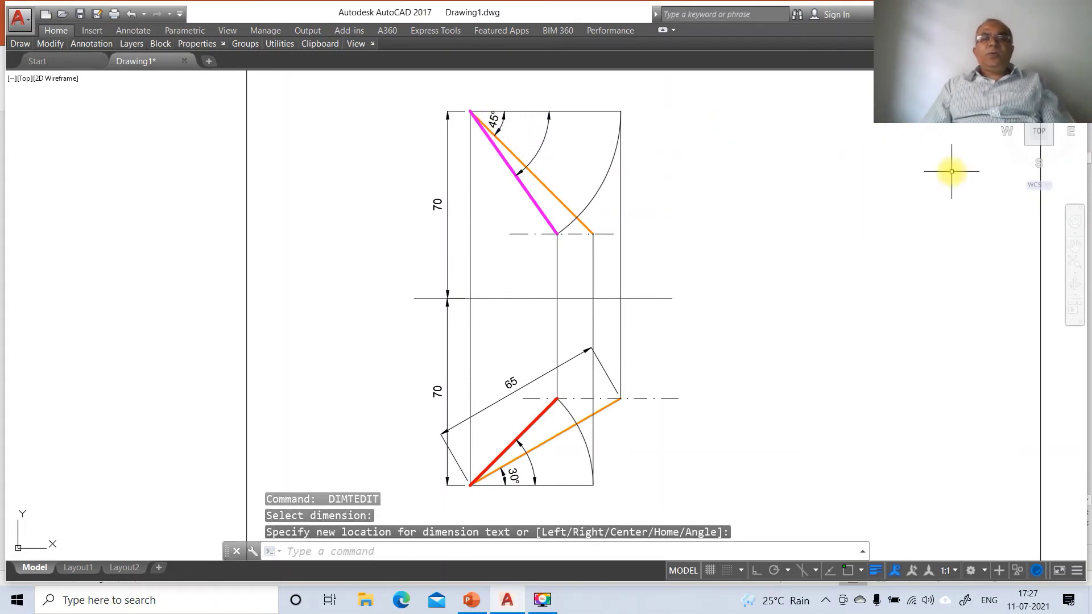
key(Return)
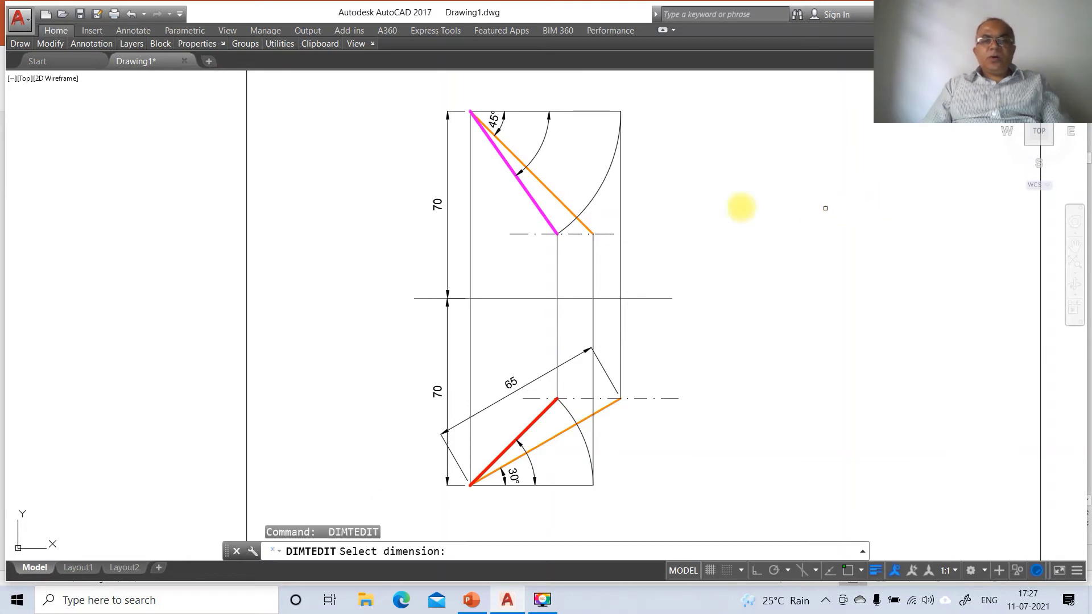
click(546, 139)
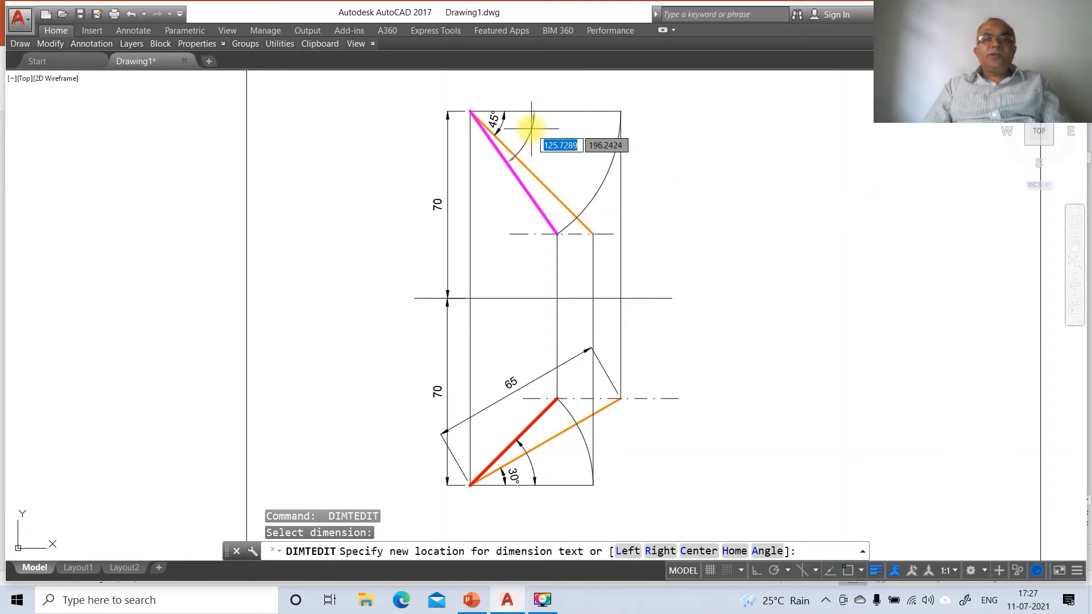
click(526, 125)
key(Return)
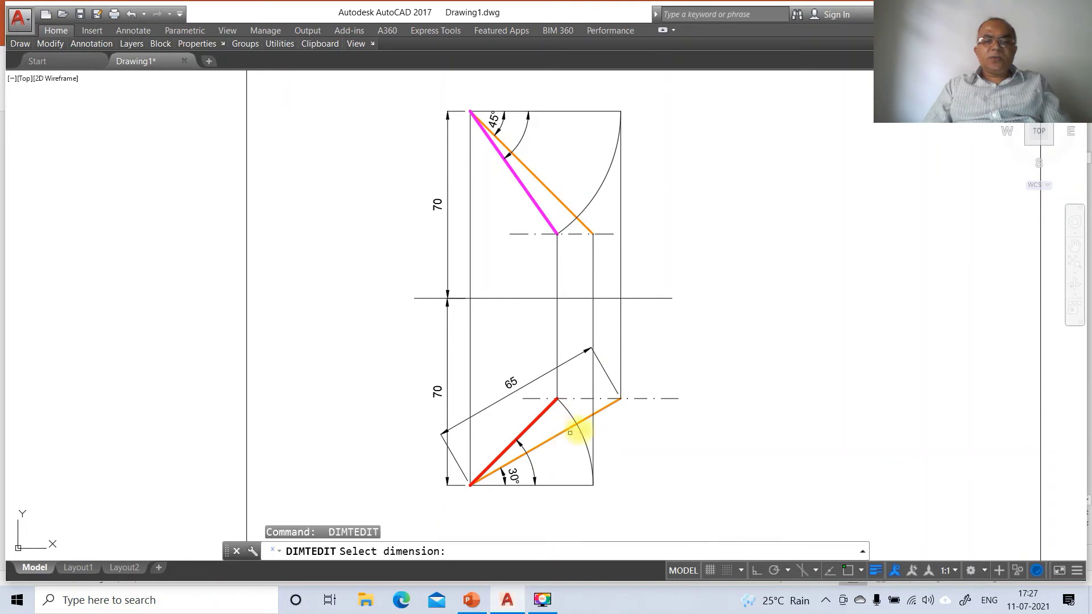
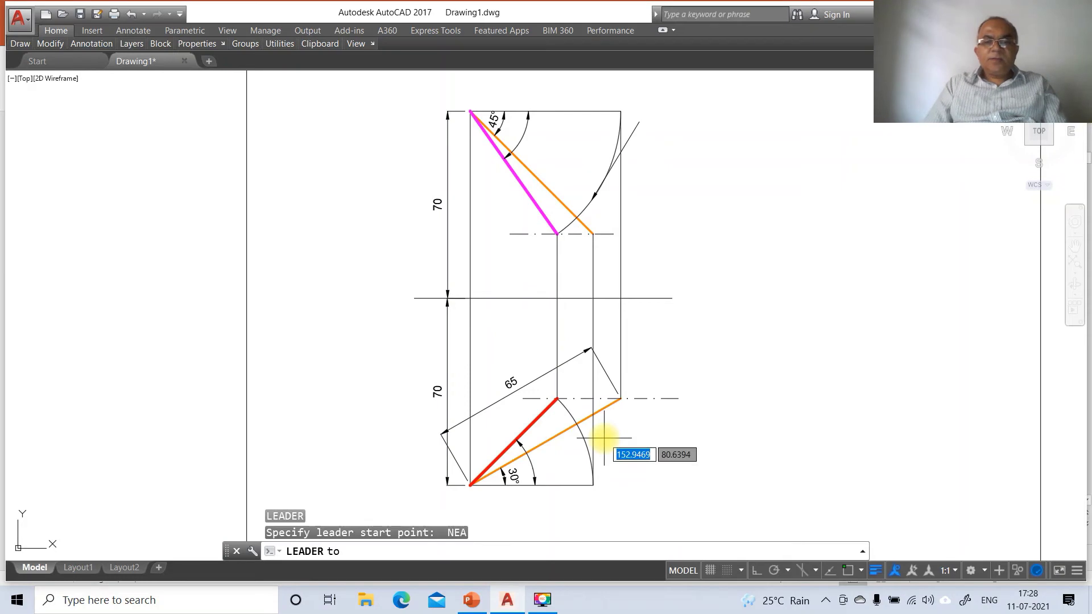
Add a leader without annotation whose arrowhead points up along the lower view's arc, near the orange line
click(581, 430)
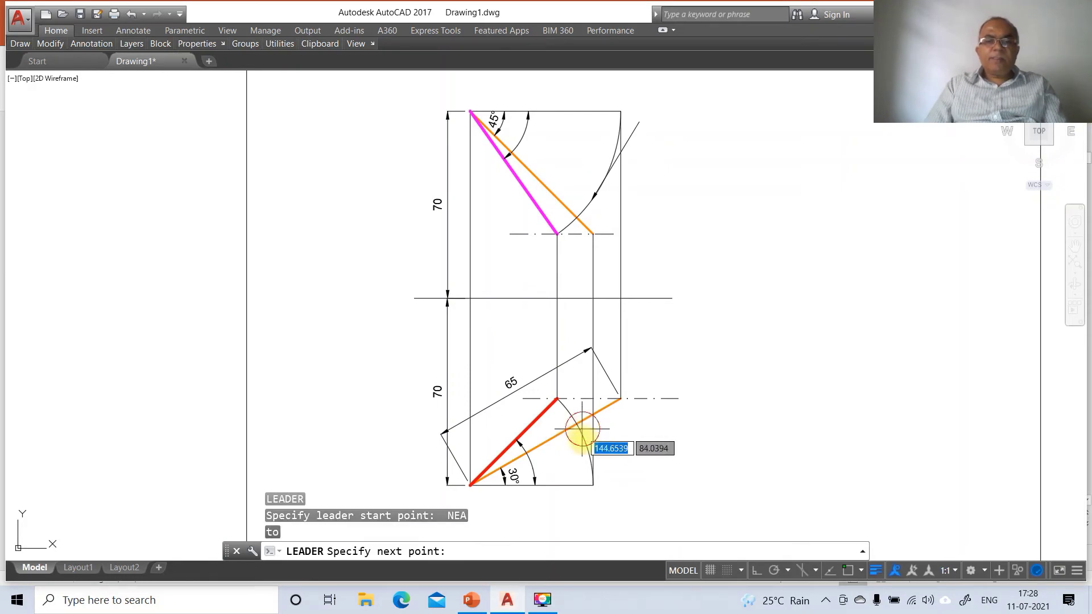
click(614, 515)
key(Return)
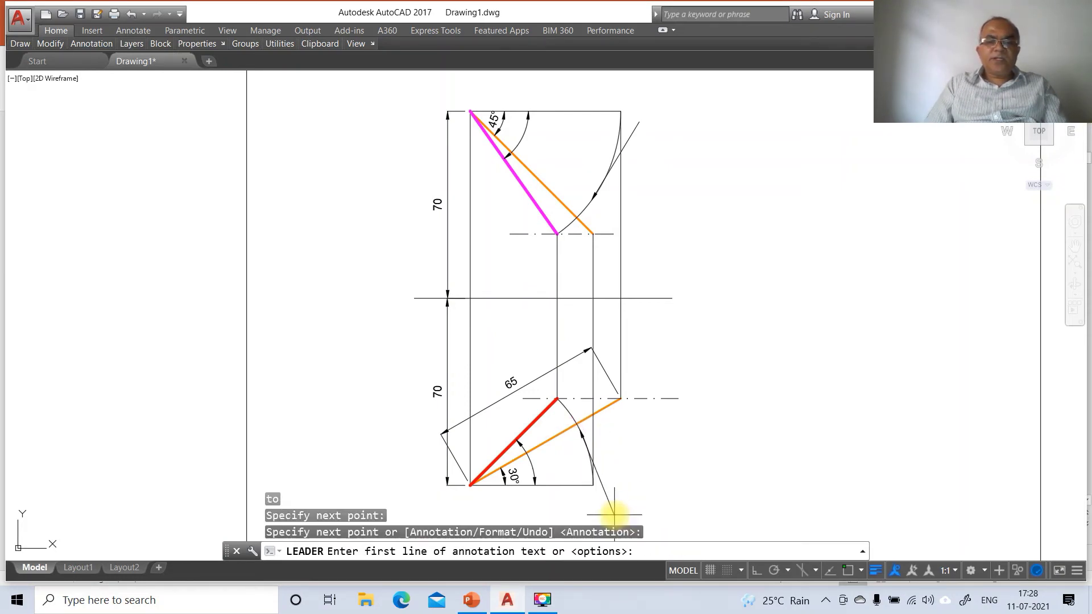
key(Return)
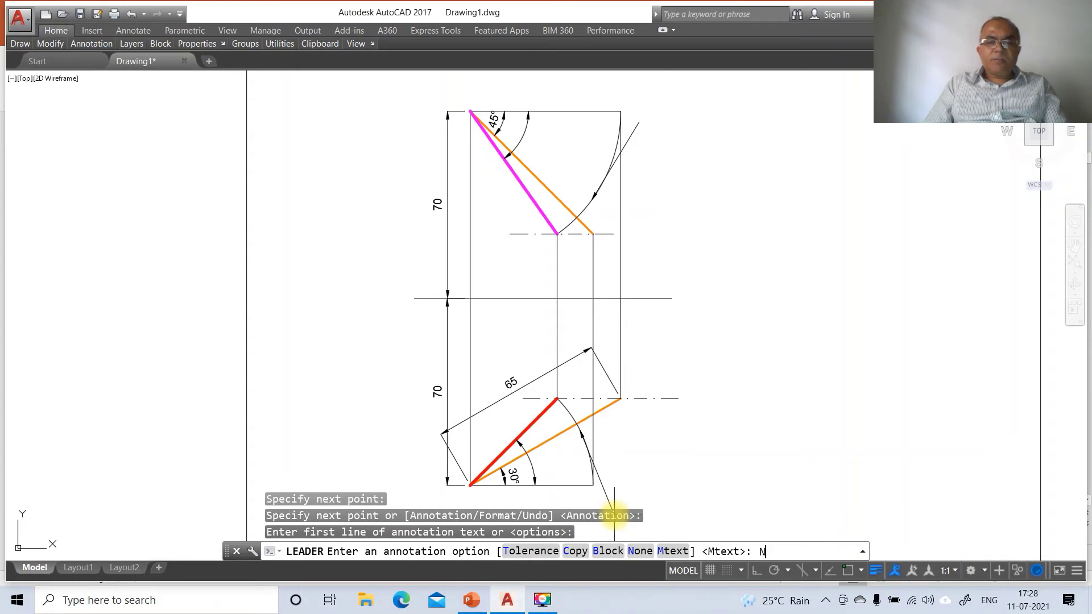
text(N)
key(Return)
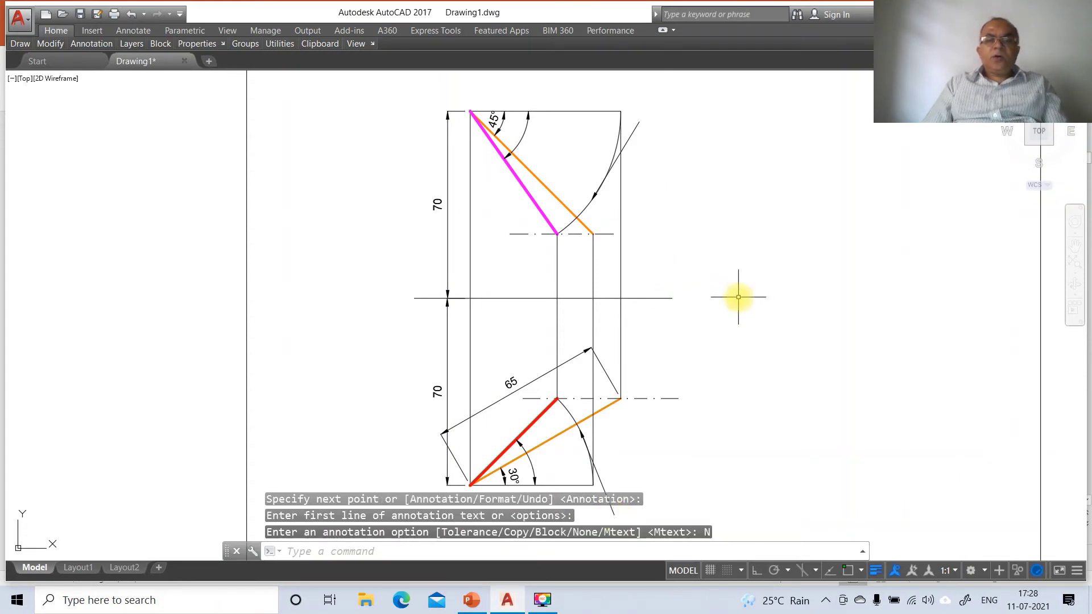
Turn on Ortho and add an unannotated vertical leader pointing down on the upper orange line's projector, just below the horizontal reference line
click(754, 571)
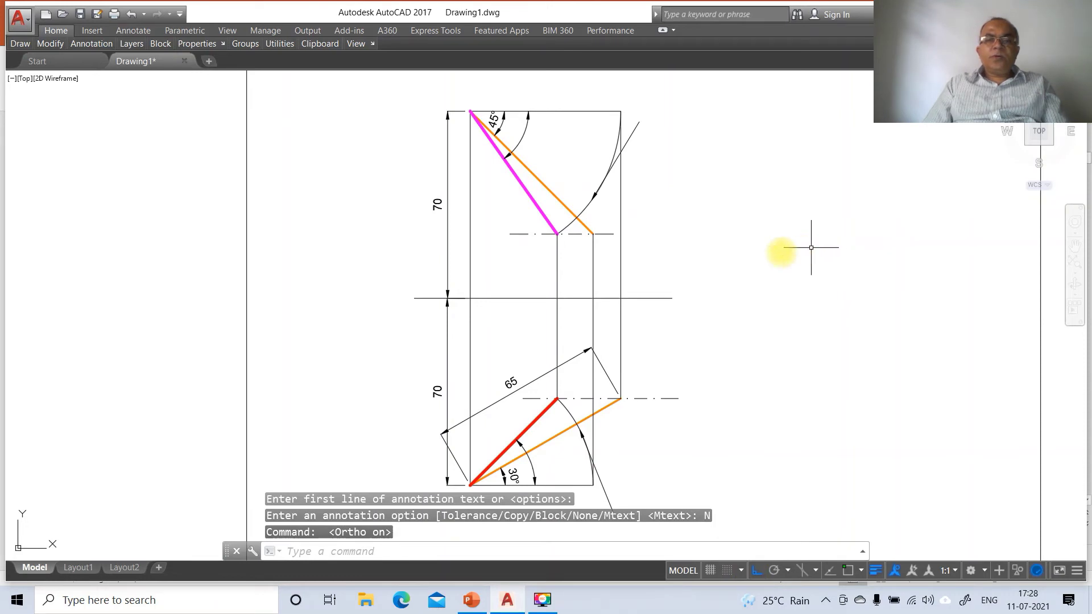
text(LEADER)
key(Return)
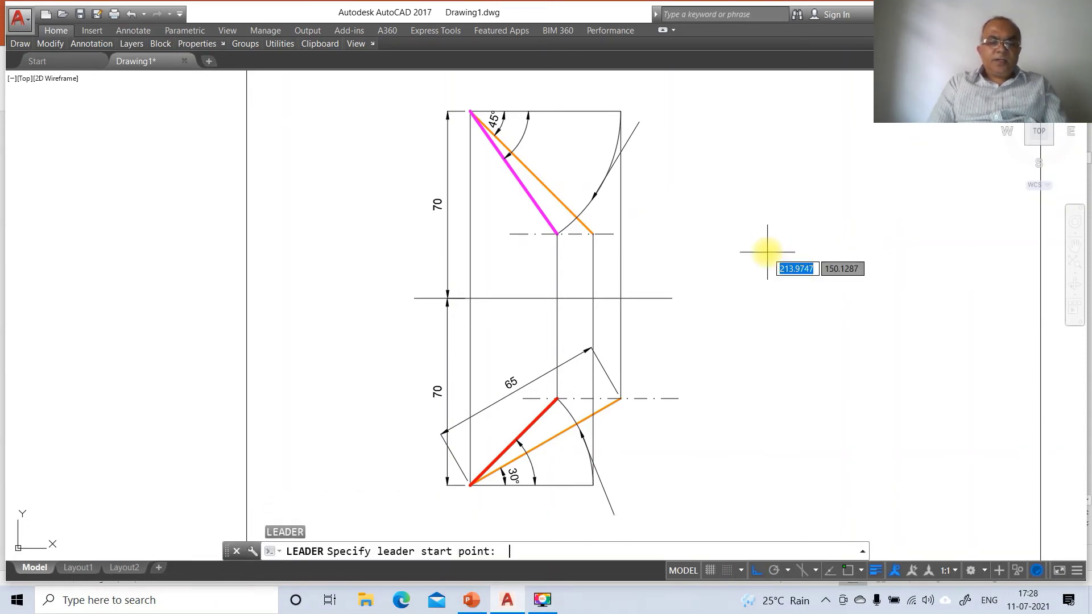
text(NEA)
key(Return)
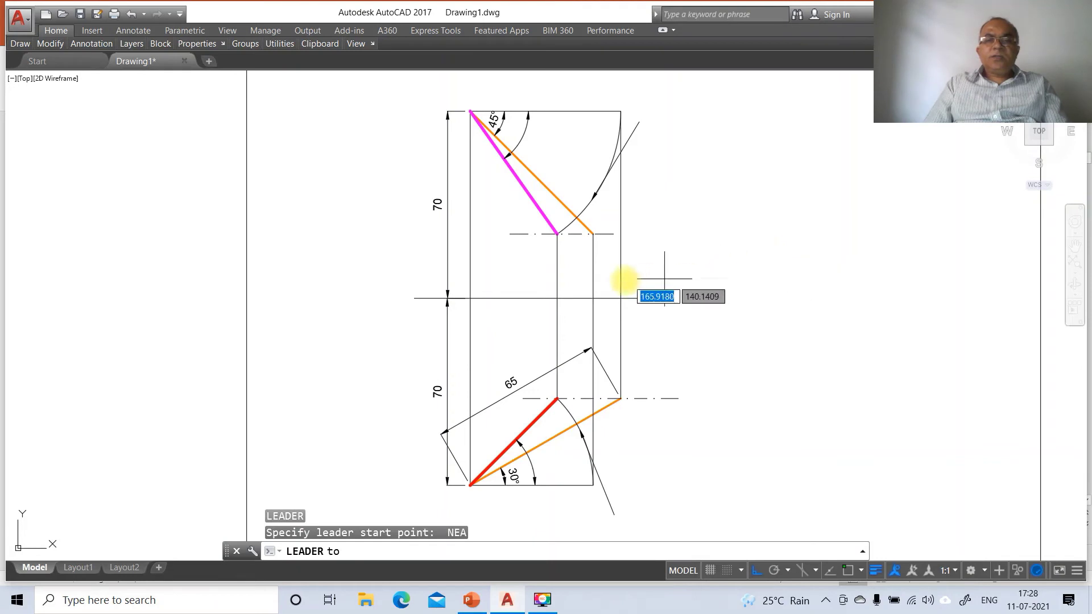
click(593, 308)
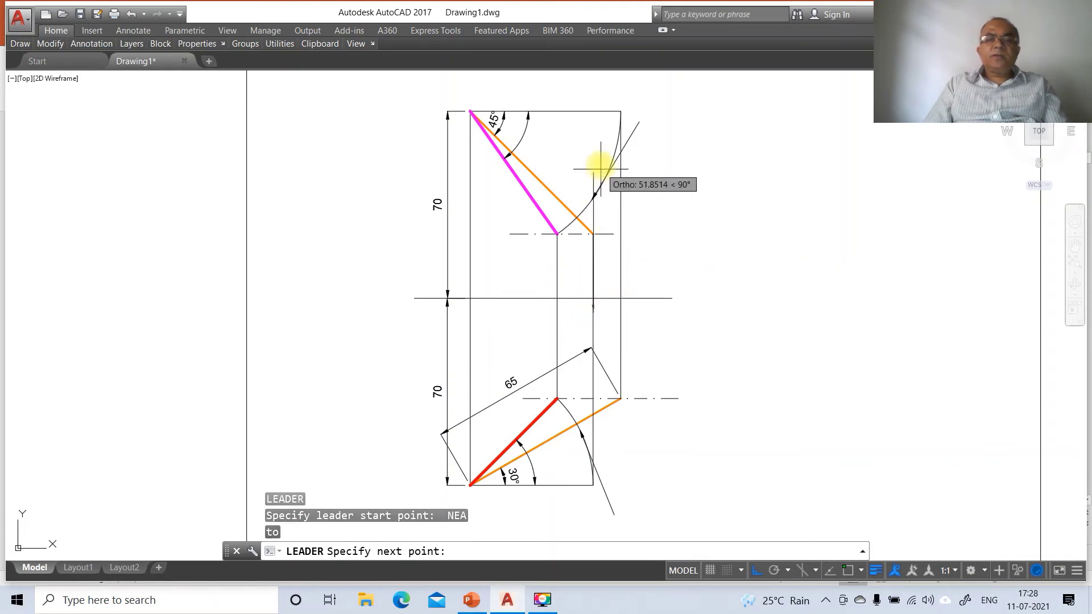
click(602, 137)
key(Return)
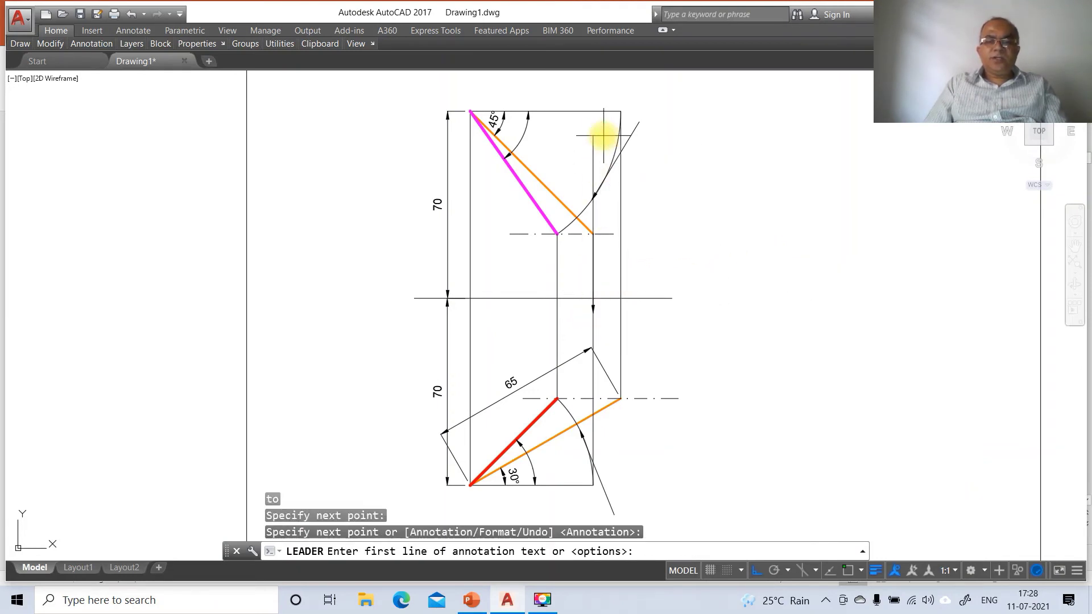
key(Return)
key(Return)
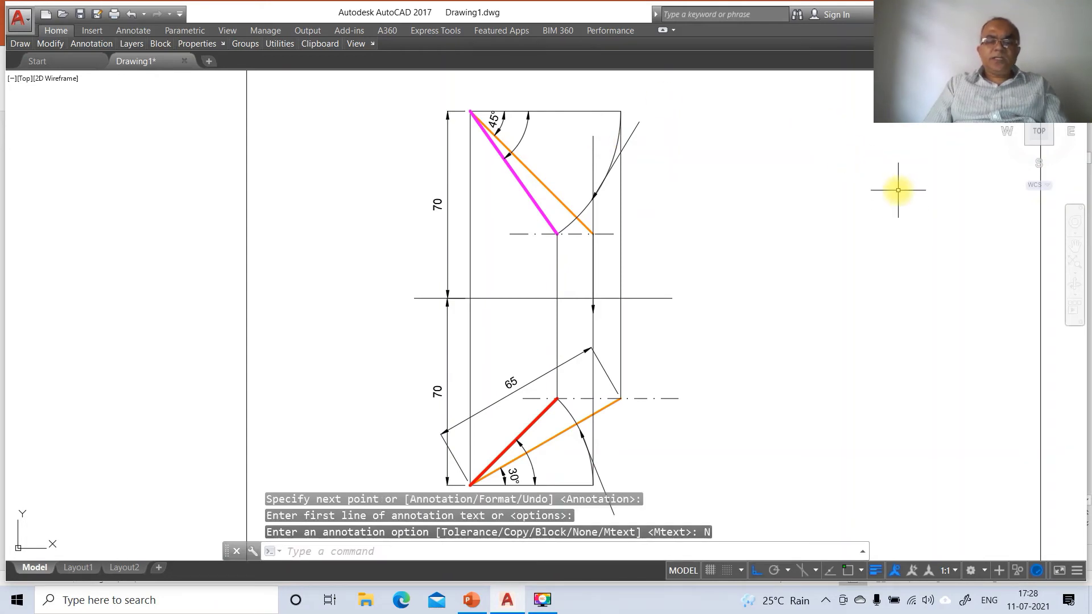
Add an unannotated vertical leader pointing up on the rightmost projector, just above the horizontal reference line
key(Return)
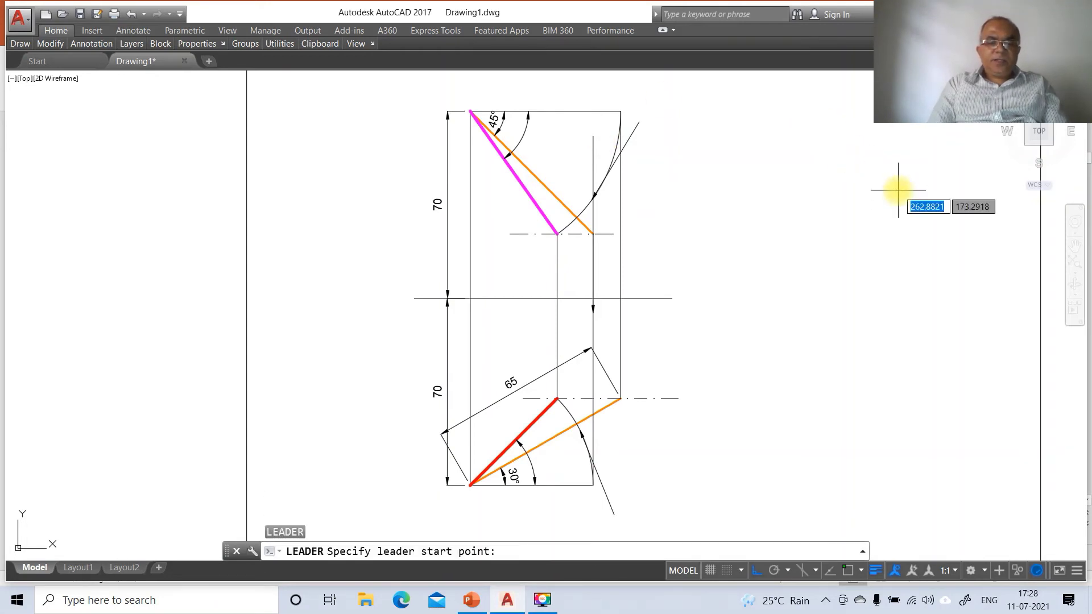
text(NEA)
key(Return)
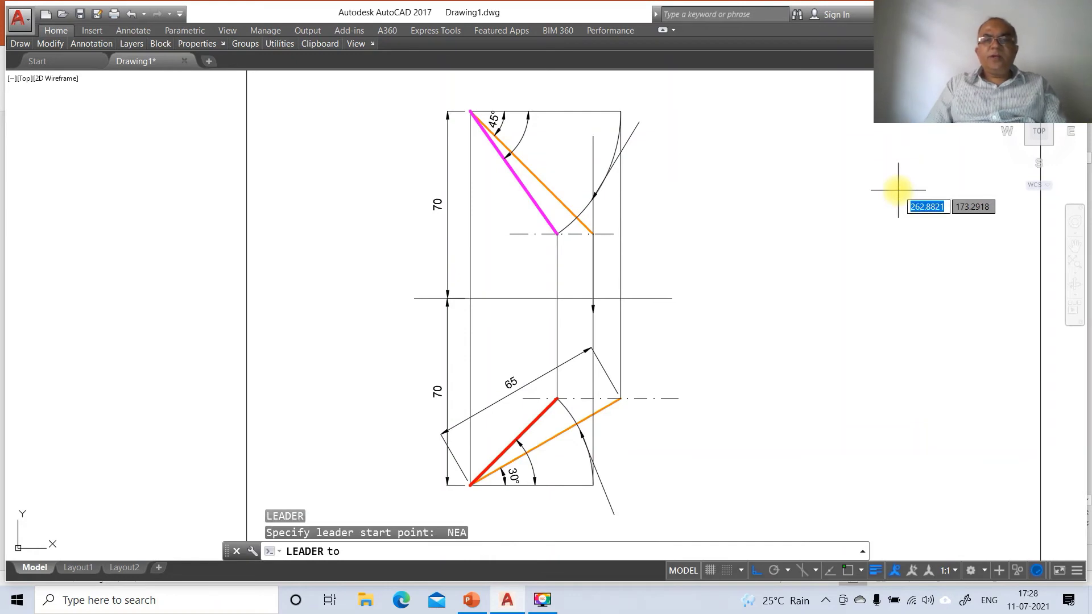
click(621, 250)
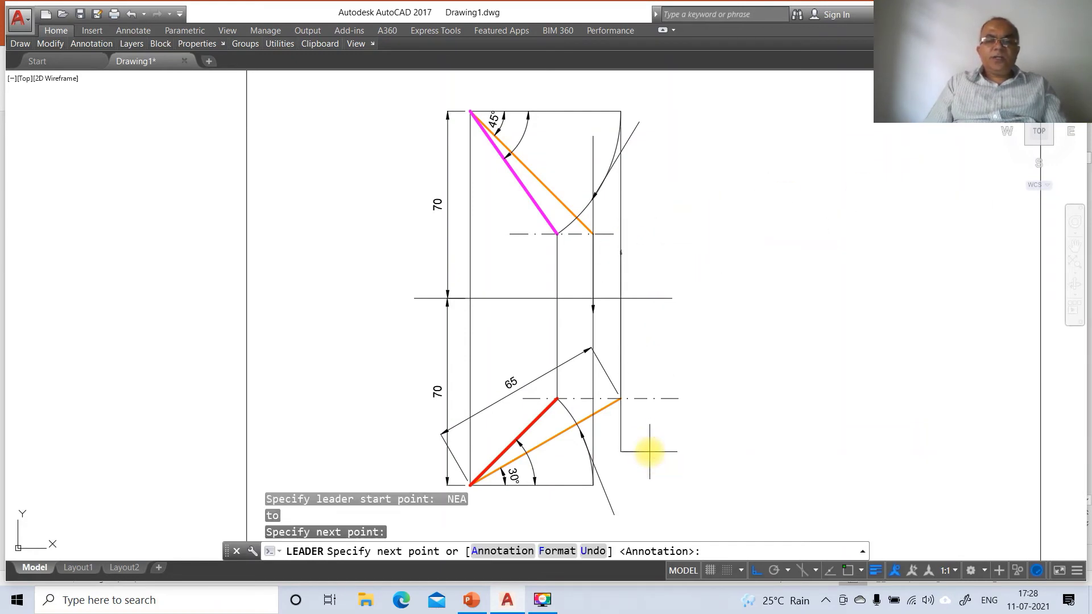
key(Return)
key(Return)
text(N)
key(Return)
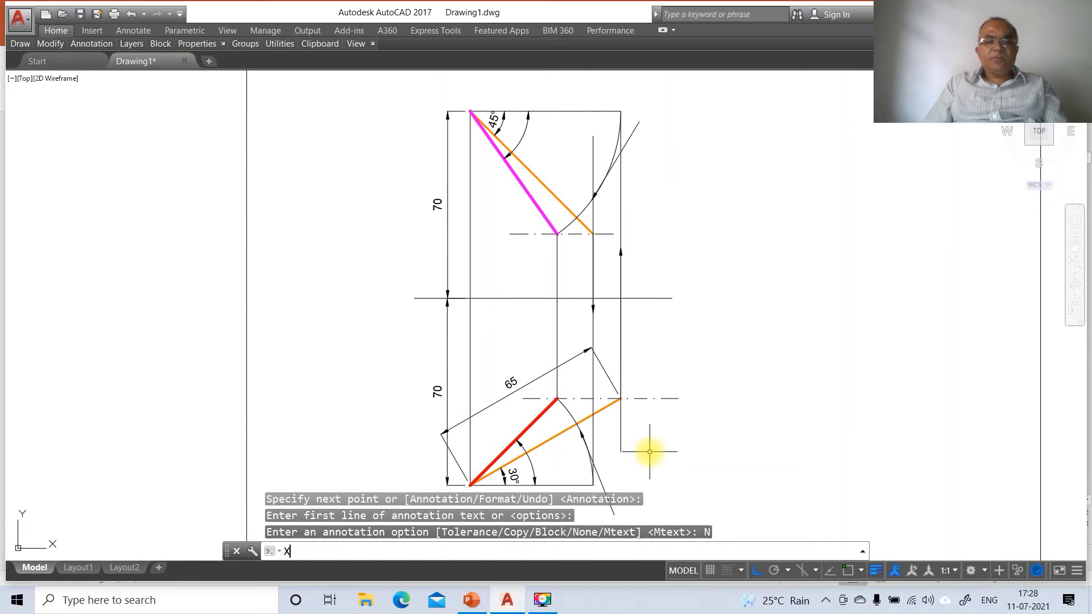
Explode the four leaders on the two arcs and the two projectors
text(X)
key(Return)
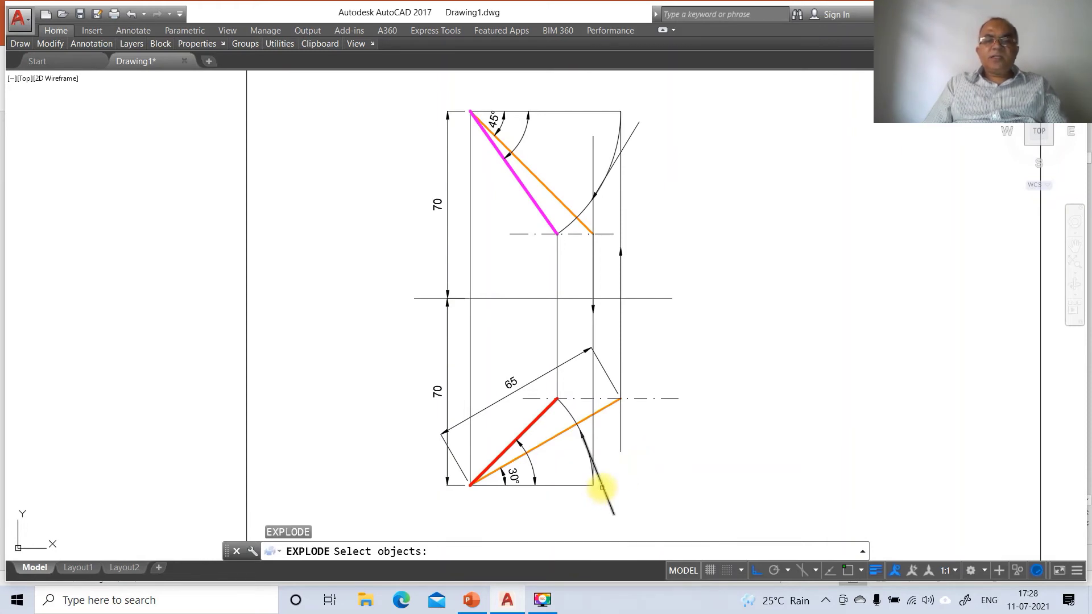
click(602, 487)
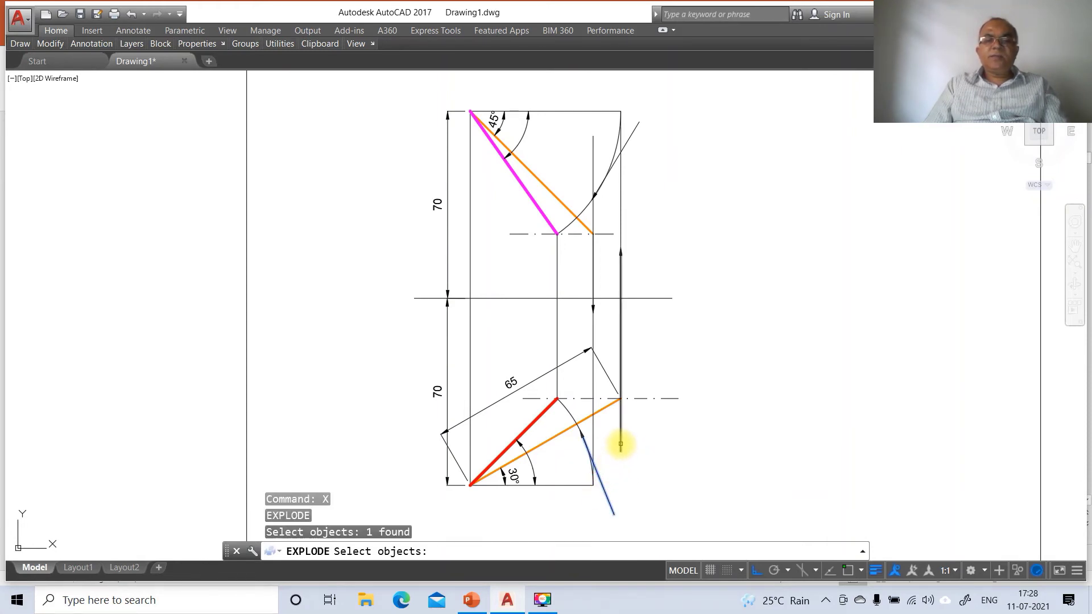
click(621, 444)
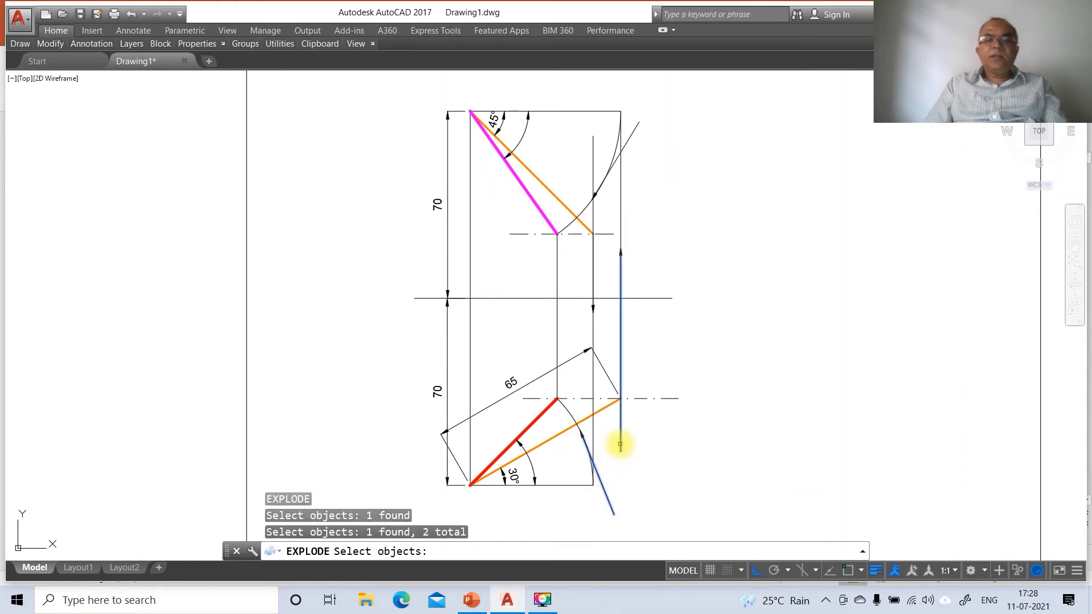
click(591, 143)
click(633, 137)
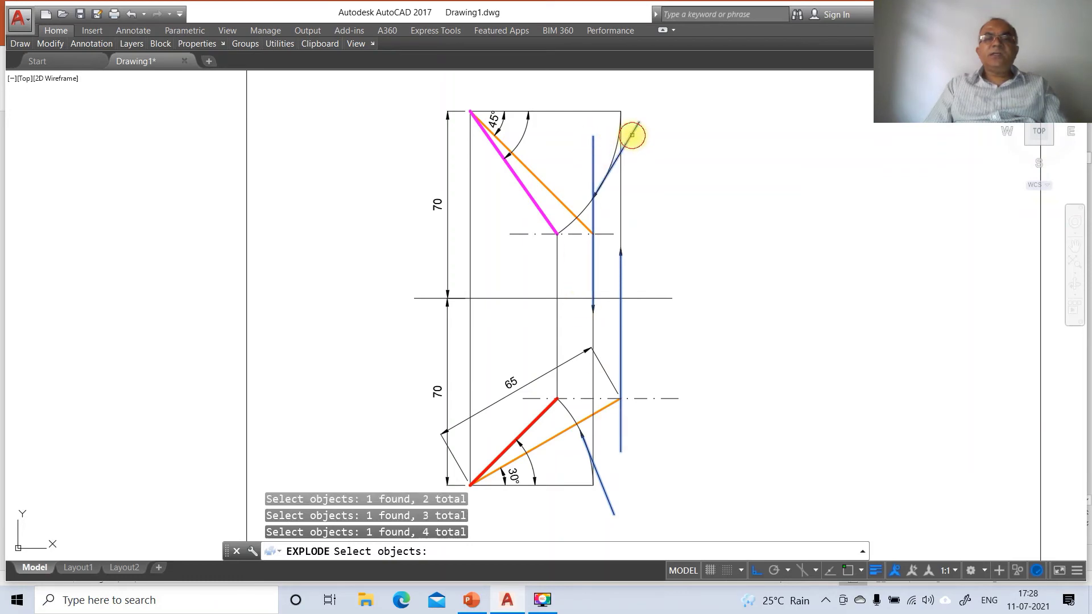
key(Return)
Erase the four exploded leader lines, keeping only their arrowheads on the arcs and projectors
text(e)
key(Return)
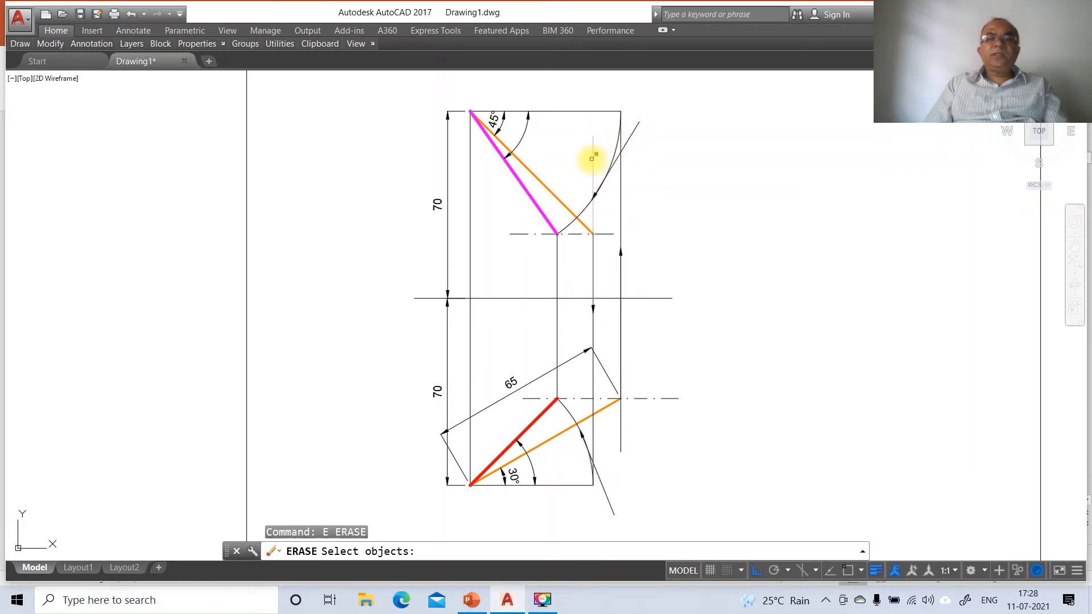
click(592, 158)
key(Return)
key(Return)
click(630, 140)
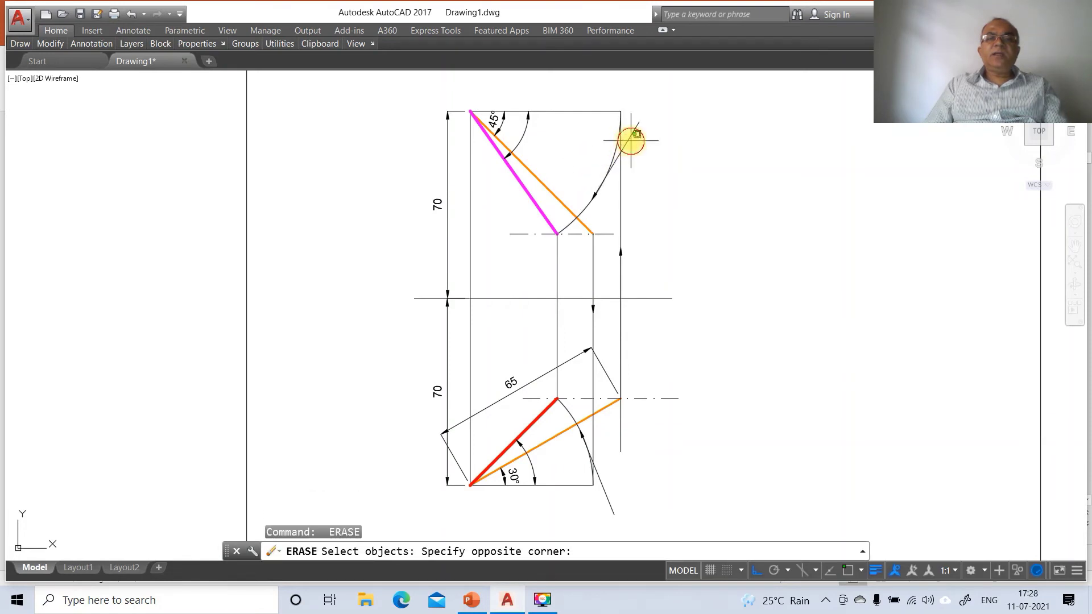
click(629, 120)
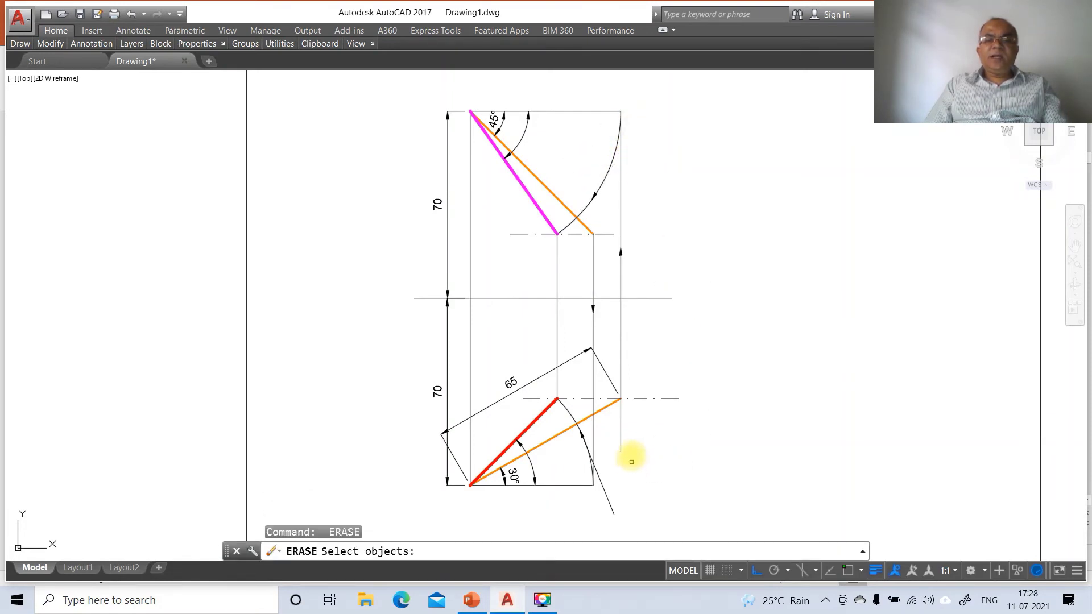
click(622, 444)
key(Return)
key(Return)
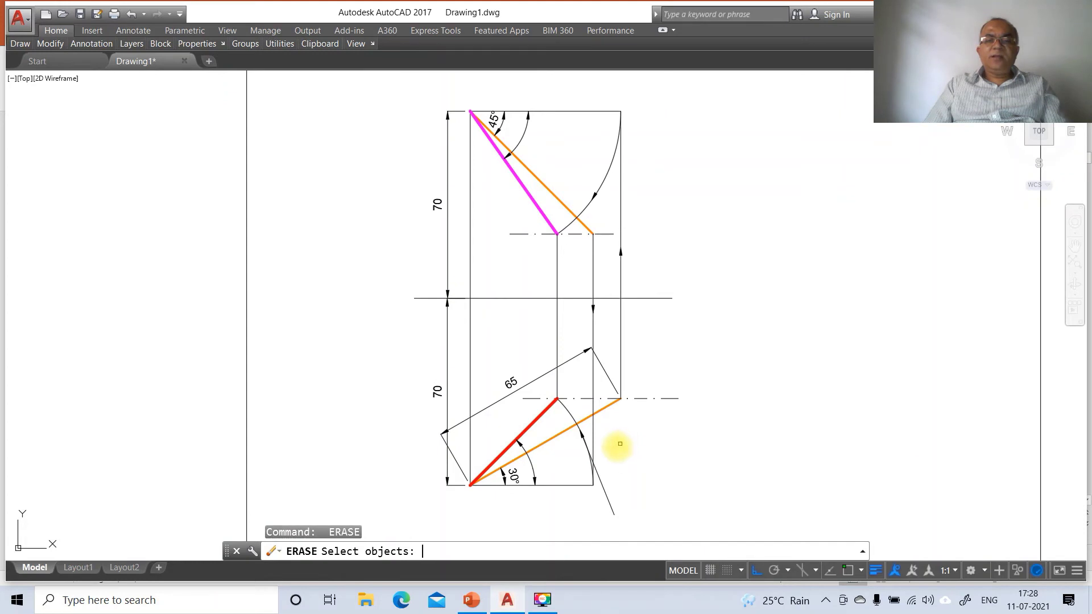
click(602, 482)
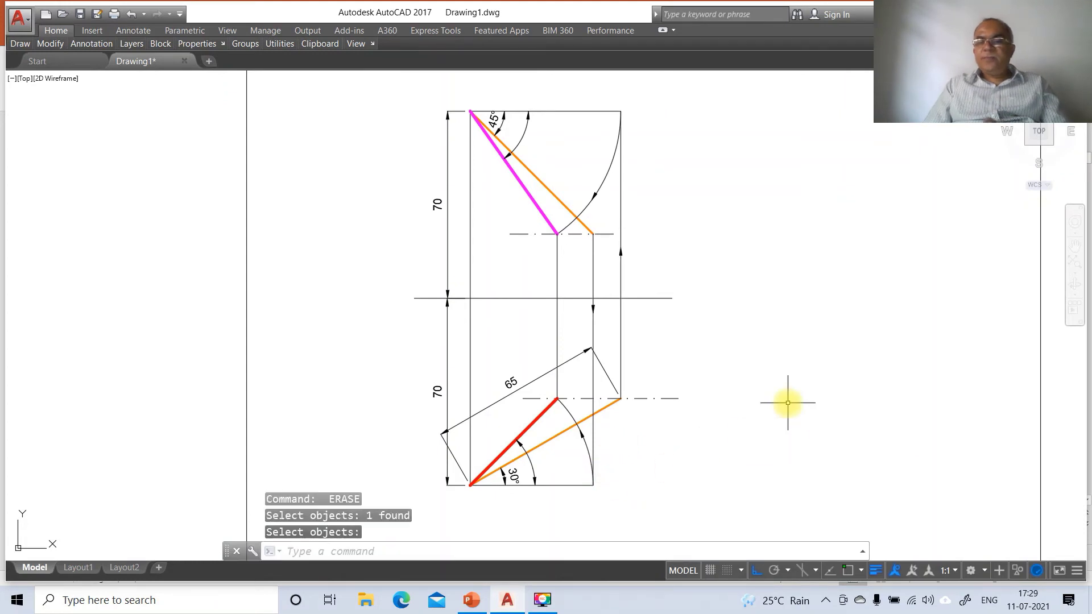
Label the horizontal reference line with single-line text of height 3: X and Y at its ends, VP above and HP below
text(DT)
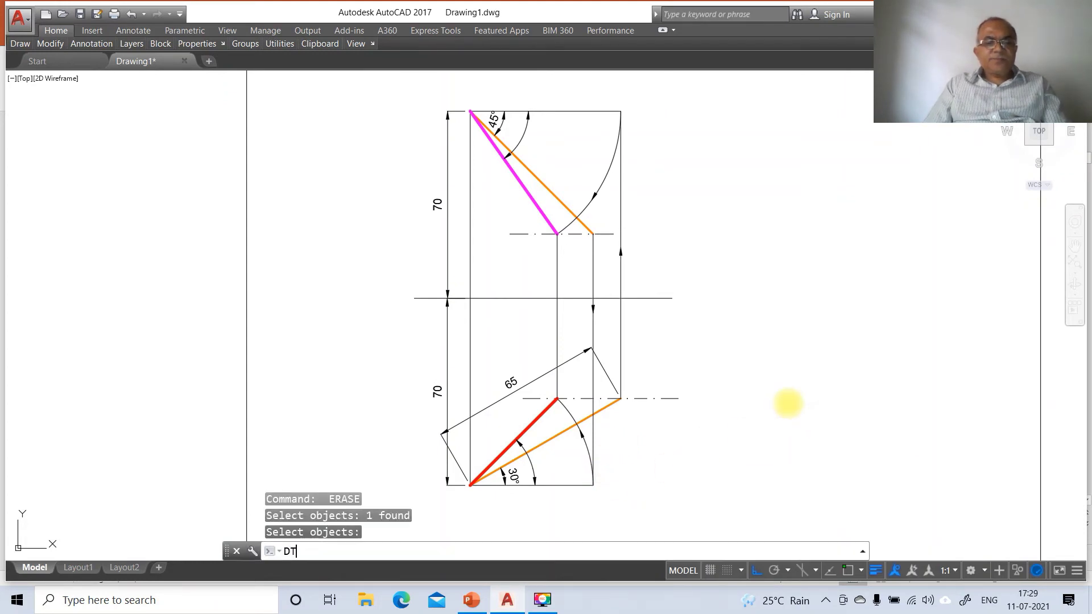
key(Return)
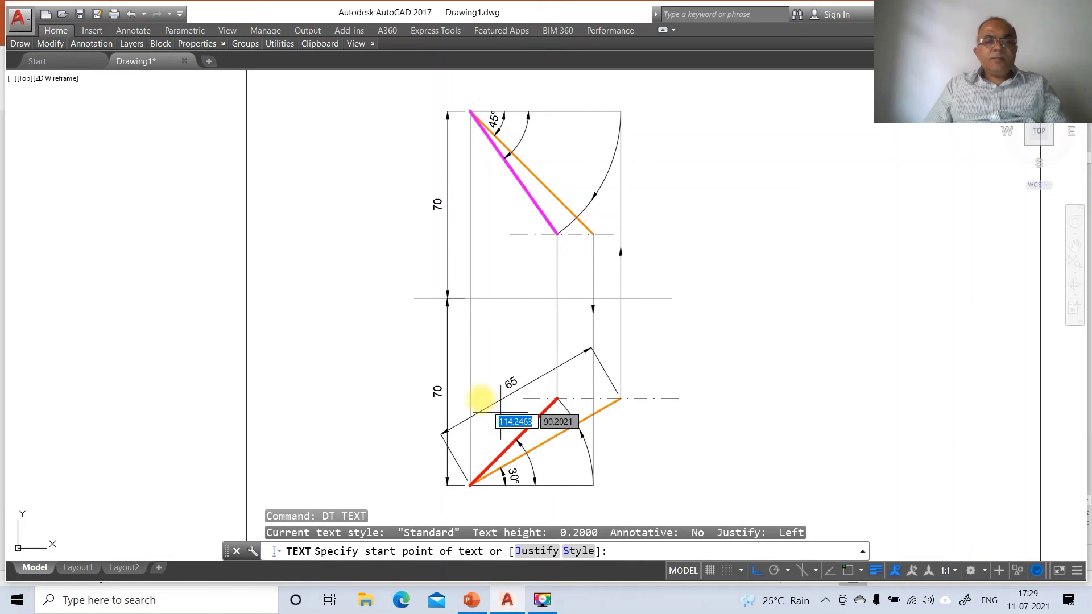
click(397, 301)
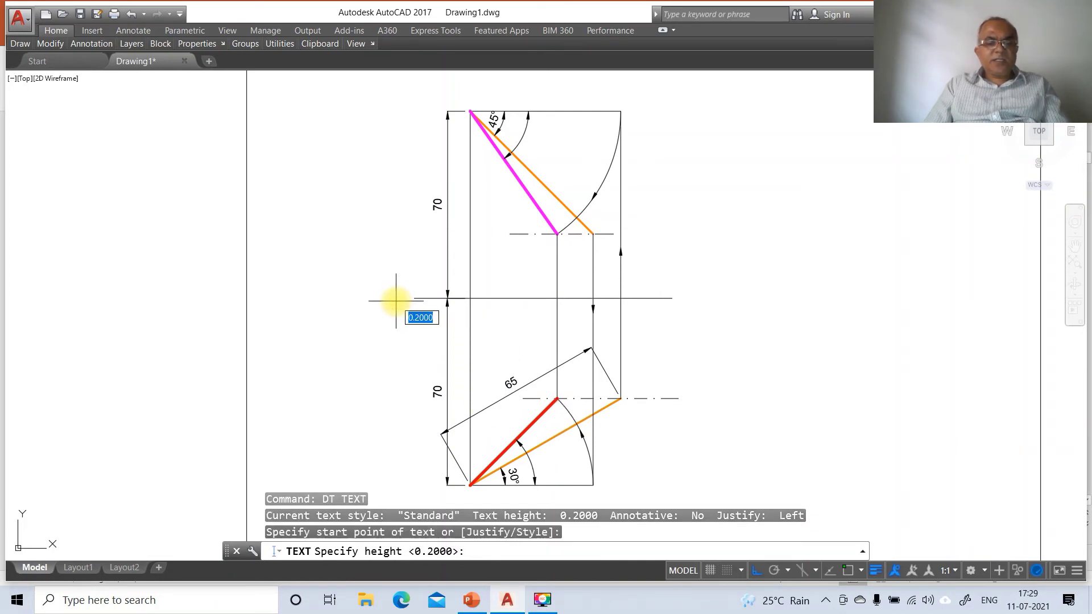
text(3)
key(Return)
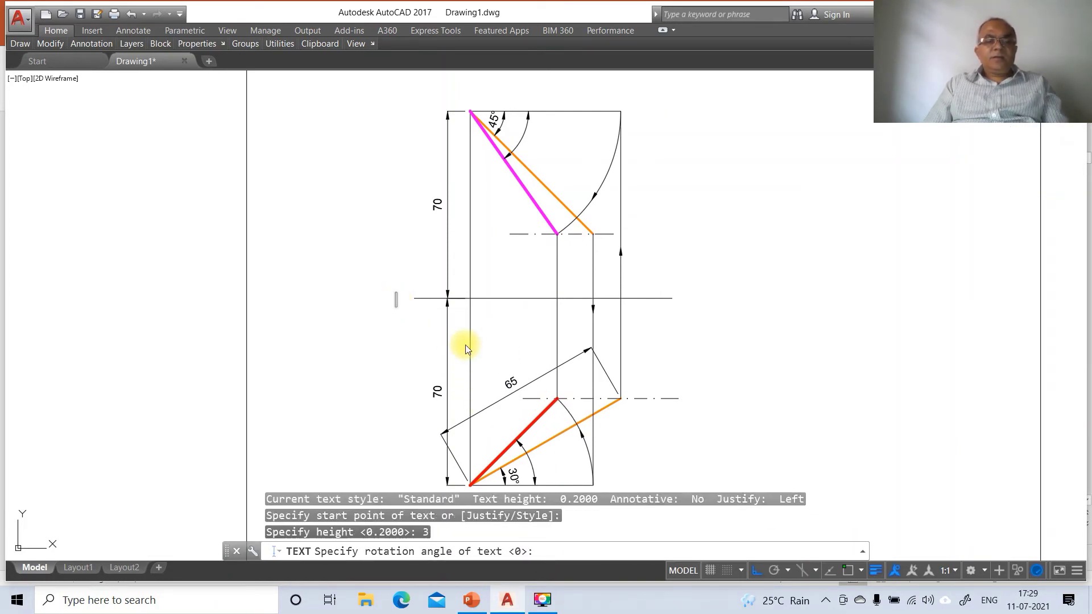
text(X)
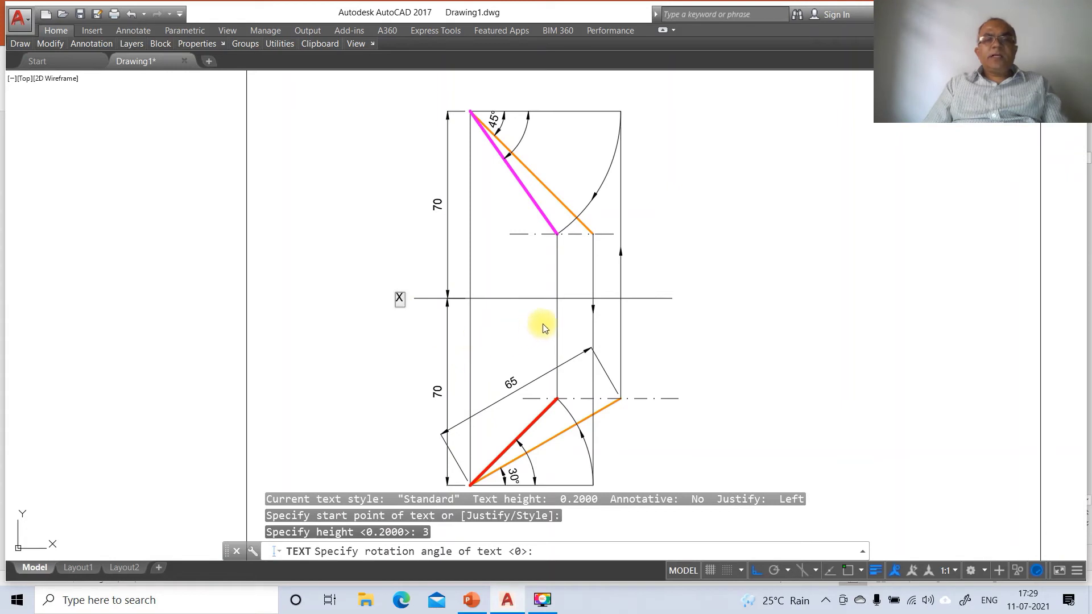
click(677, 304)
text(Y)
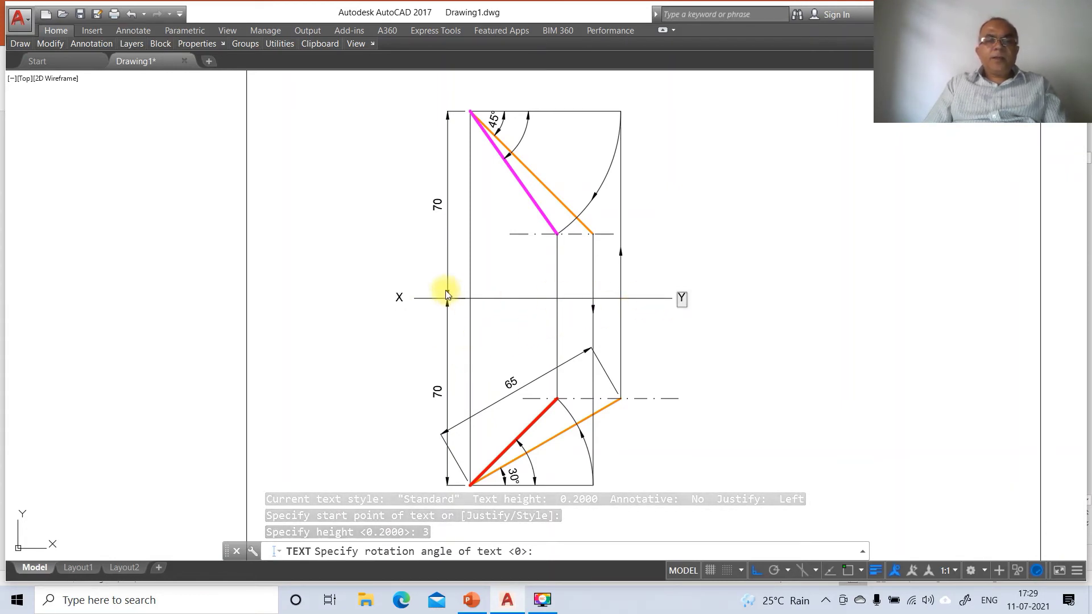
click(415, 288)
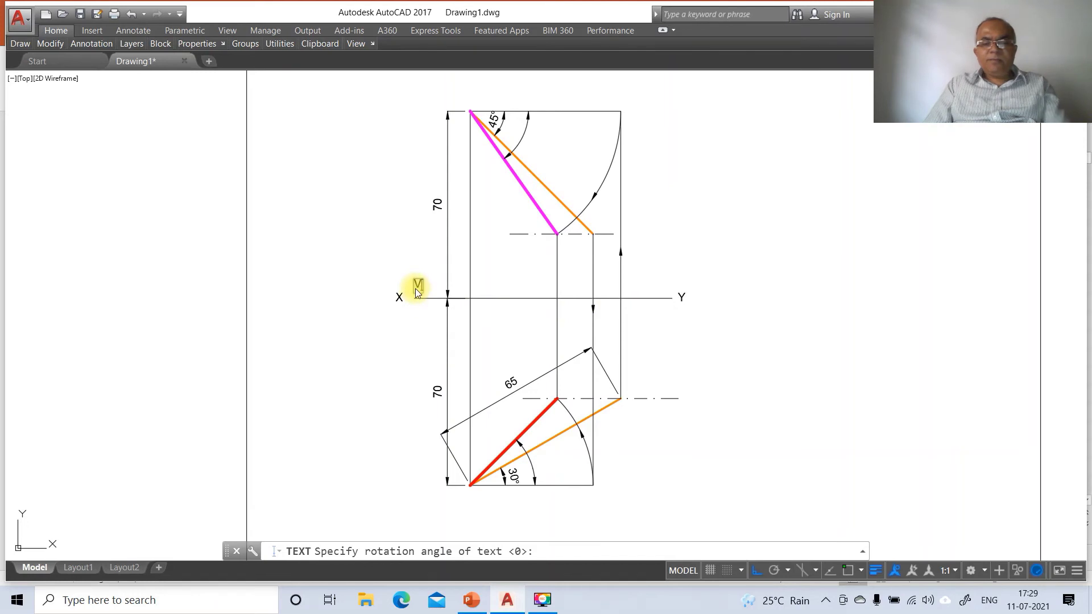
click(417, 314)
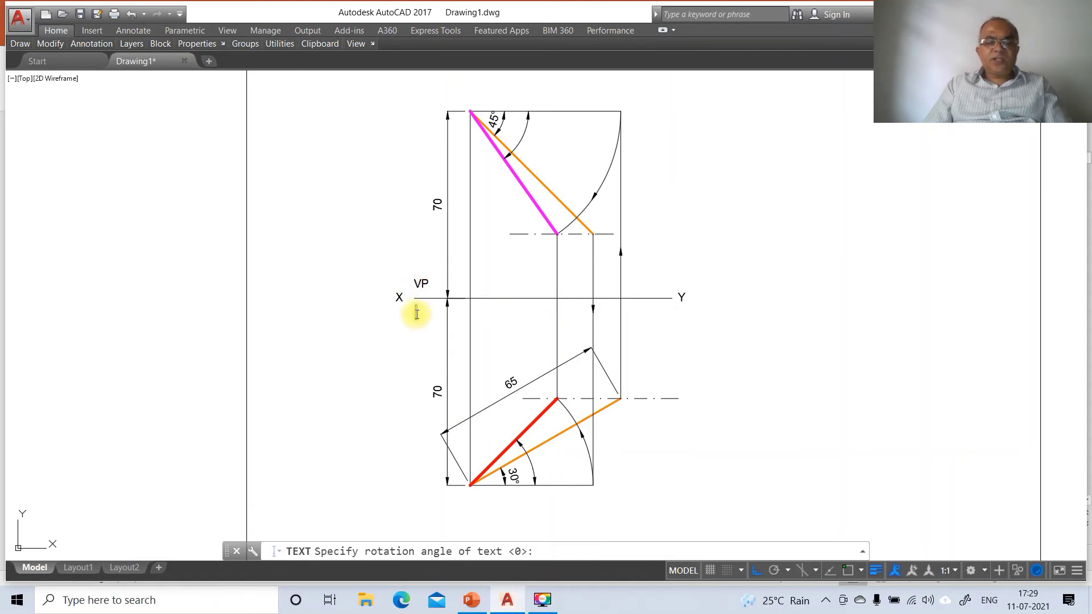
Label the orange lines' ends (P) and (Q) in both views and write LOCUS OF Q above both dash-dot locus lines
click(467, 506)
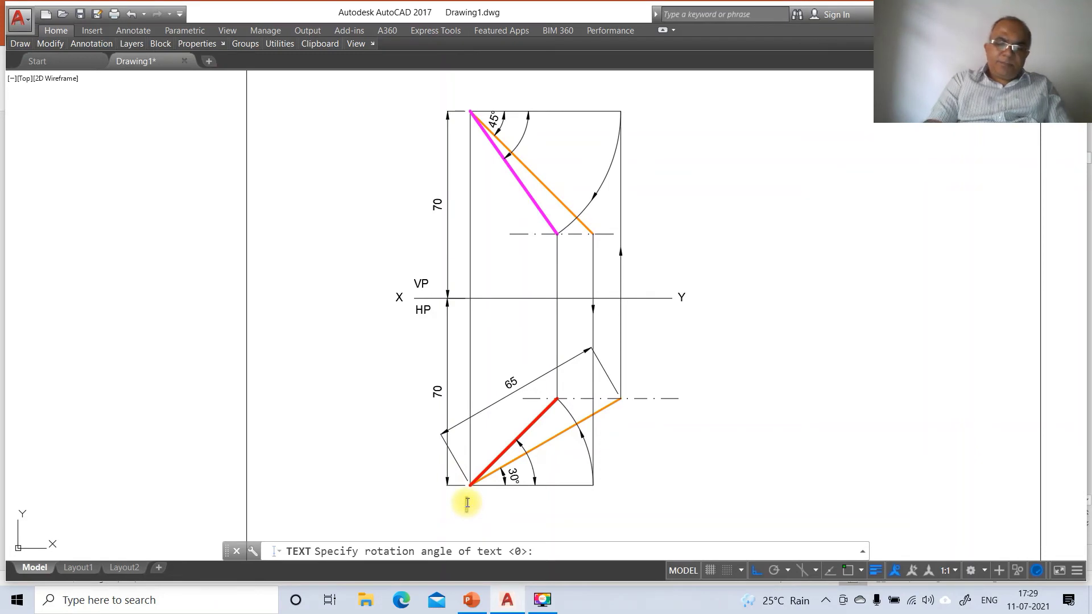
text((P))
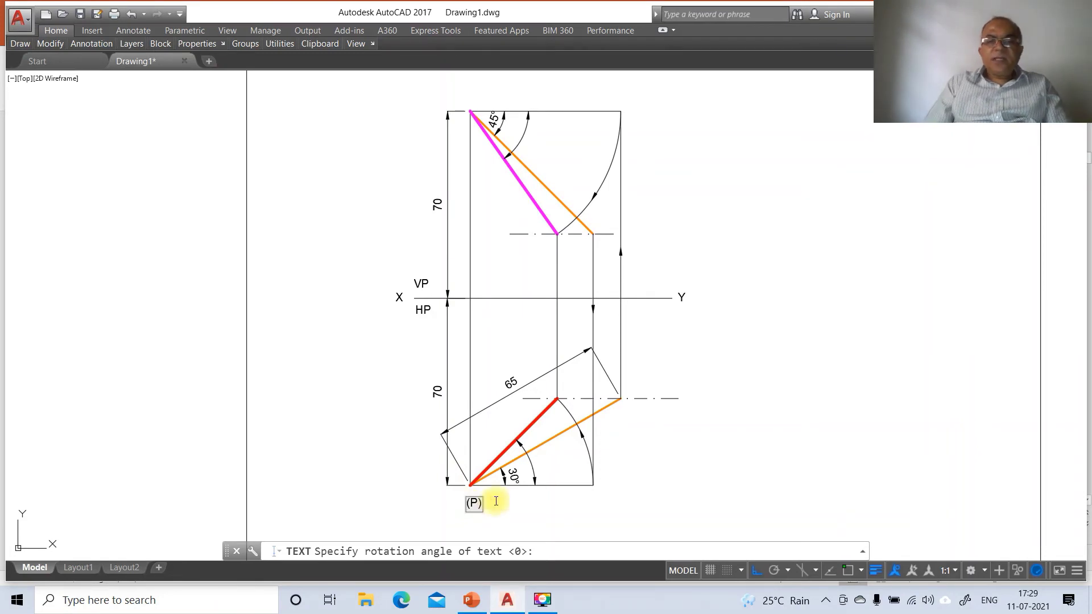
key(Return)
key(Return)
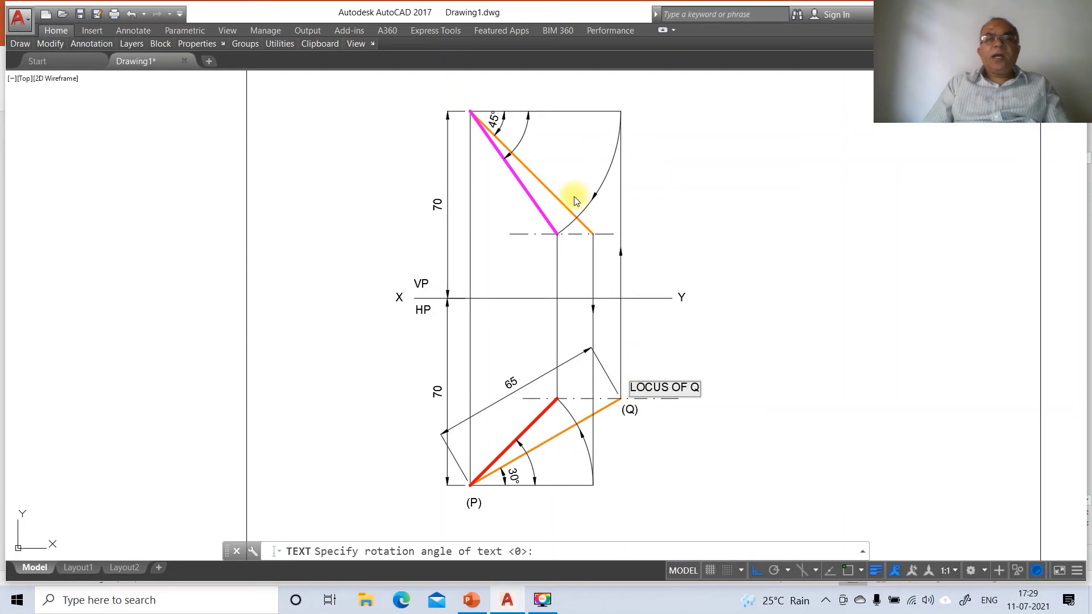
click(448, 100)
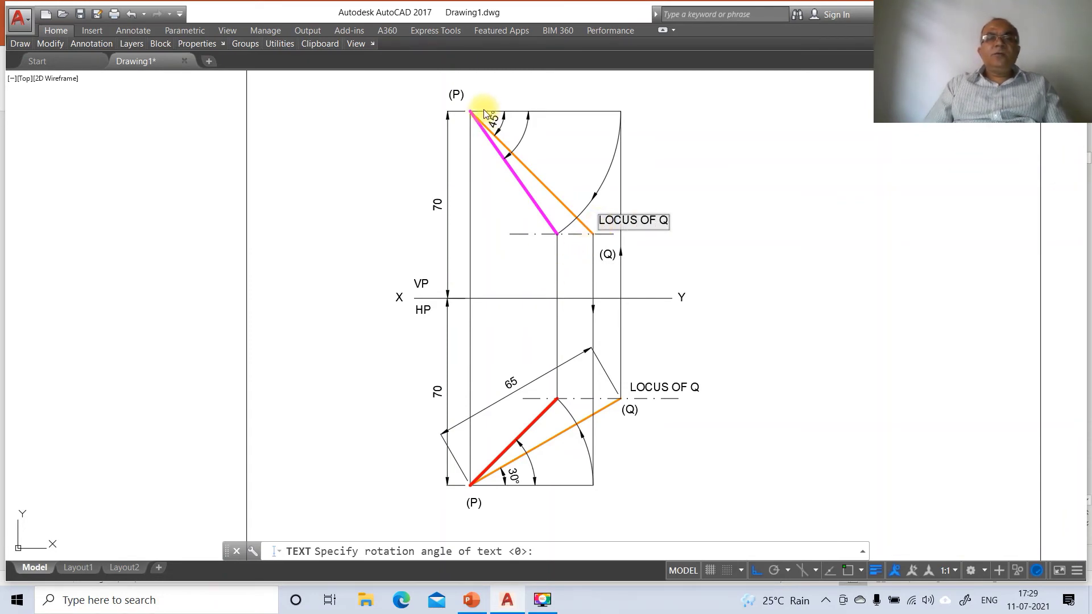
Label the ends of the magenta line p' and q' and the ends of the red line p and q
key(Return)
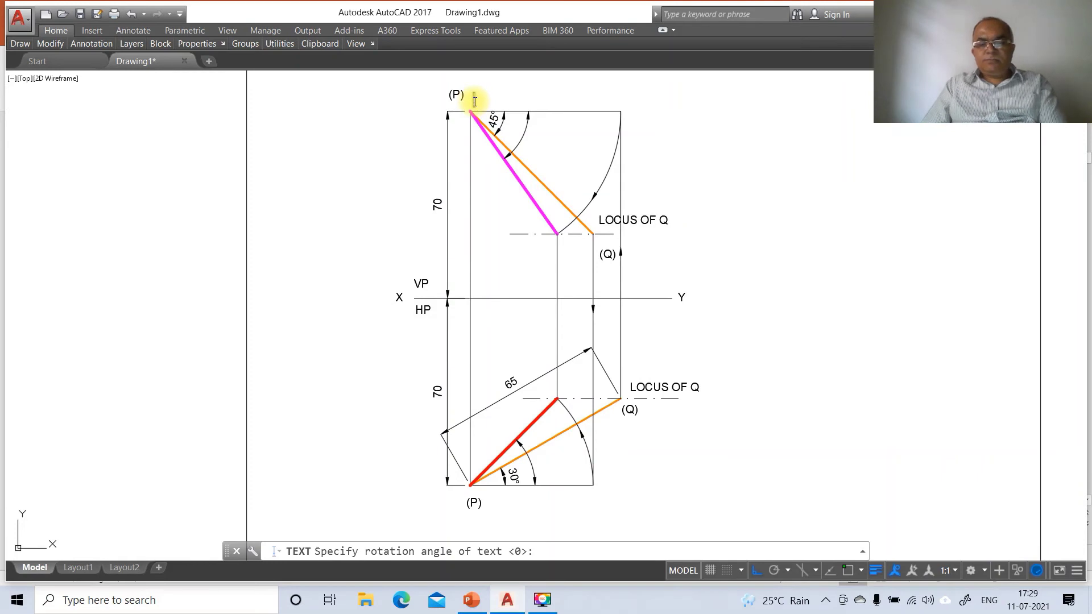
text(p')
click(547, 255)
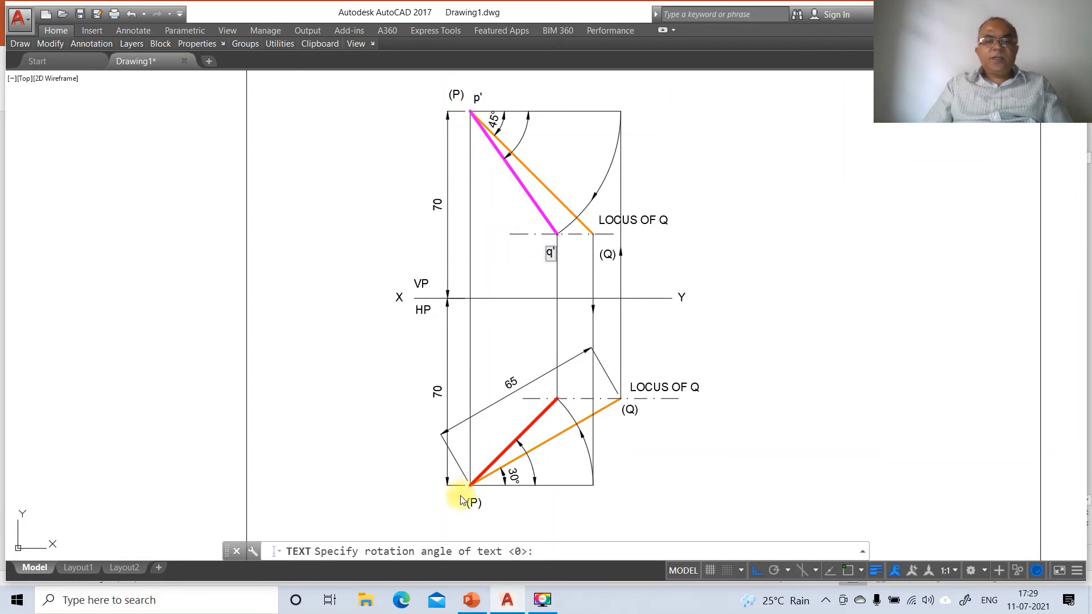
click(460, 498)
text(p)
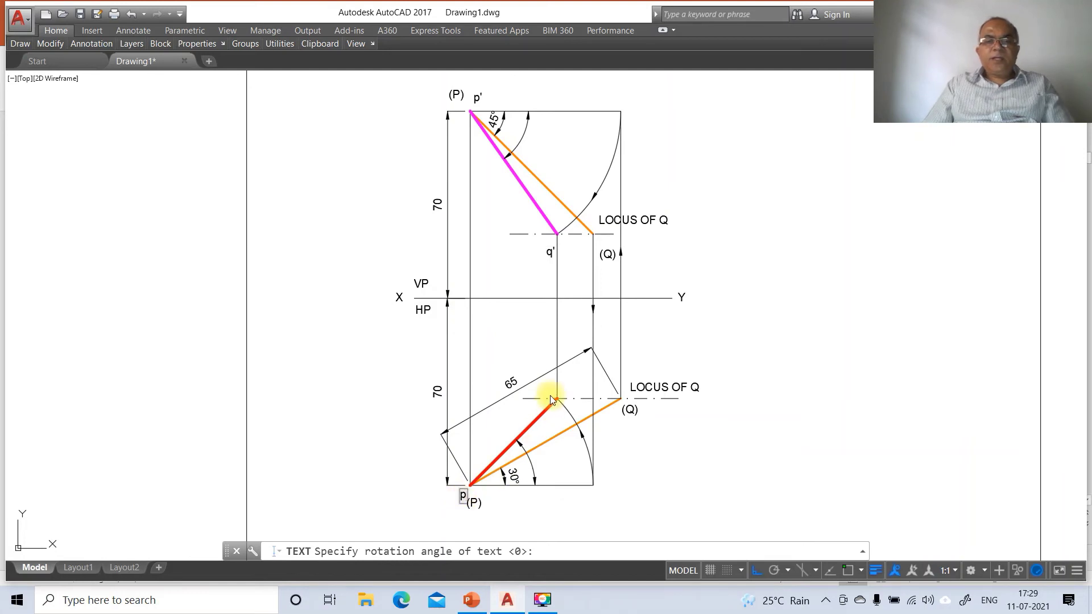
click(471, 600)
click(506, 600)
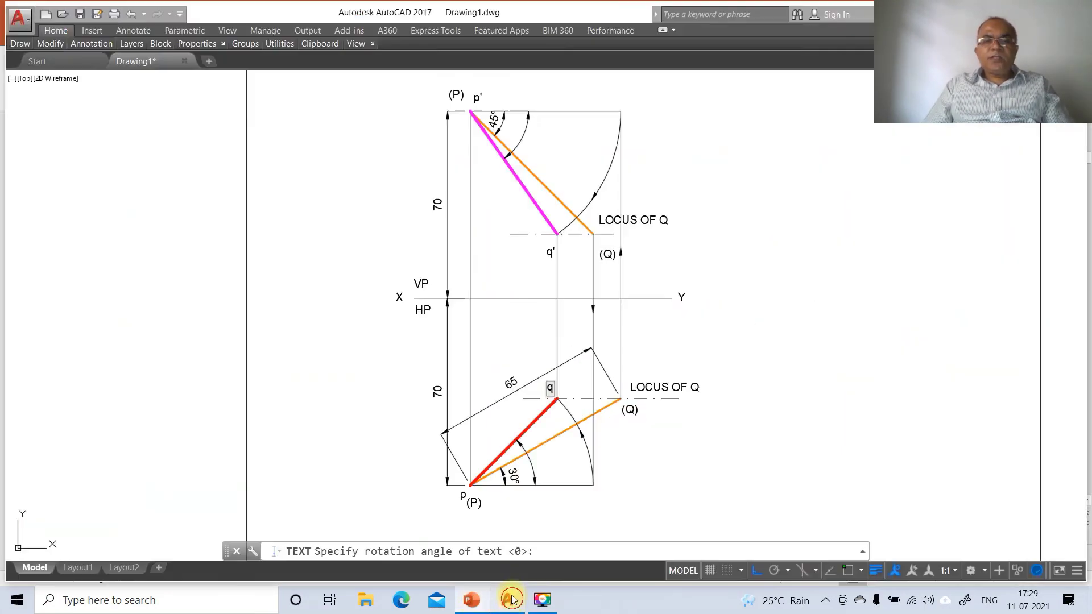
Label the remaining construction points q2 and q2' on the outer projector and q1' and q1 on the inner one, ending the text command
click(616, 419)
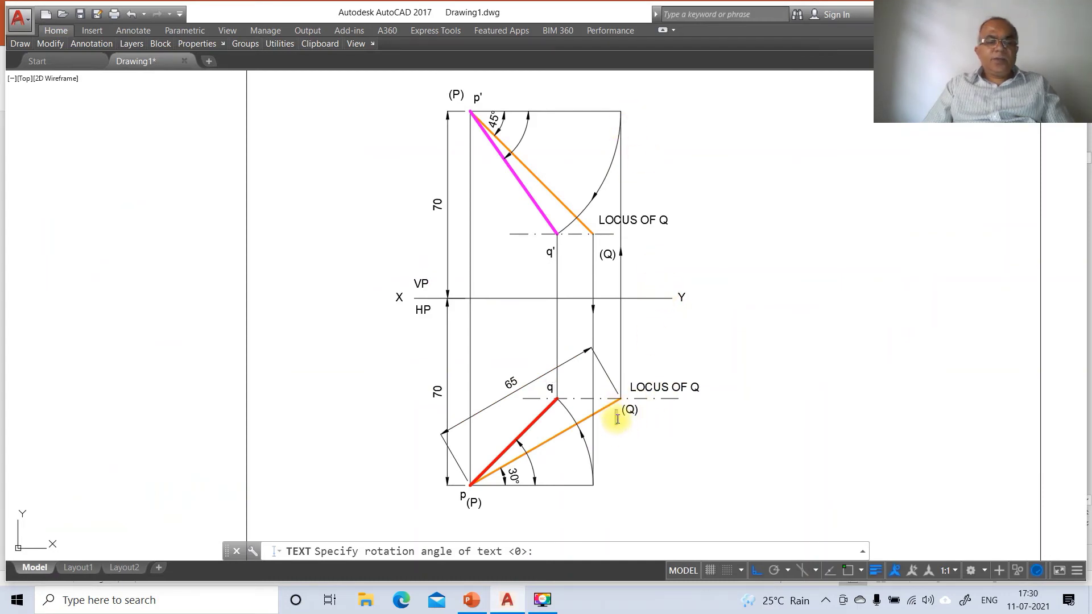
text(q2)
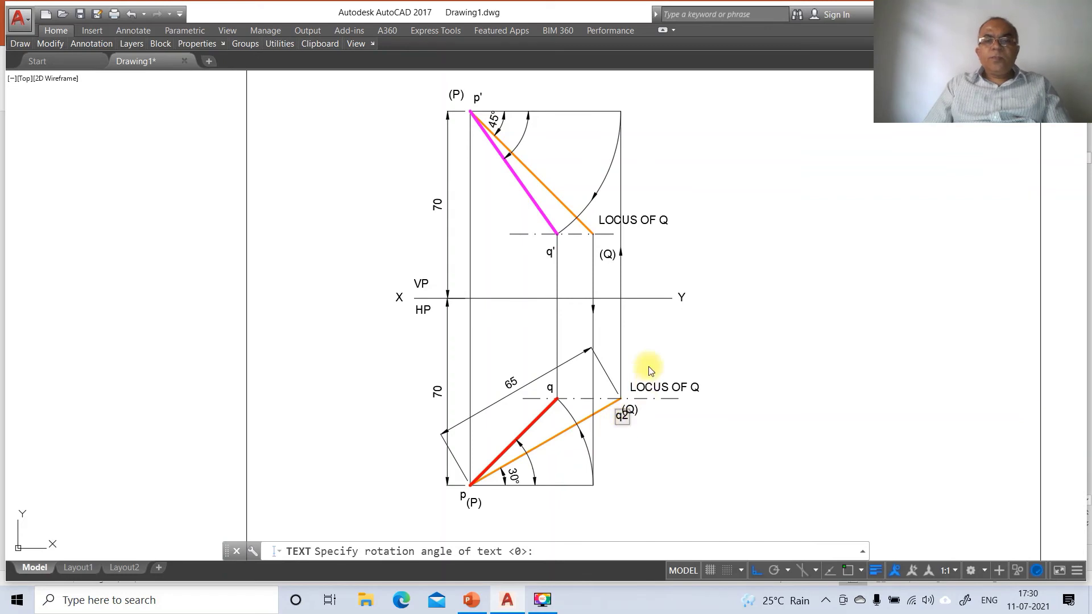
click(630, 108)
text(q2')
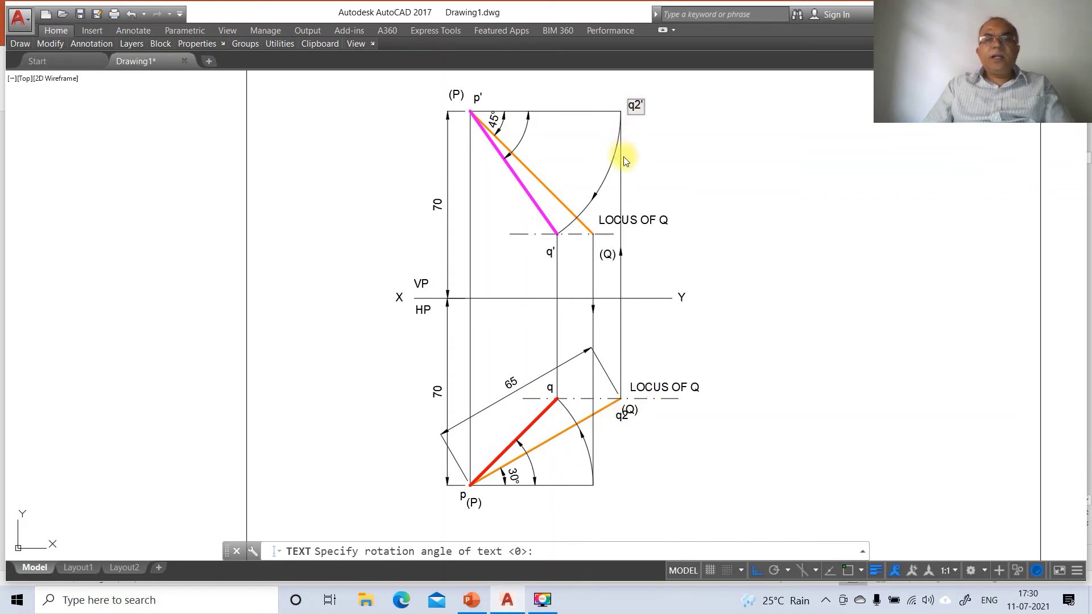
click(578, 256)
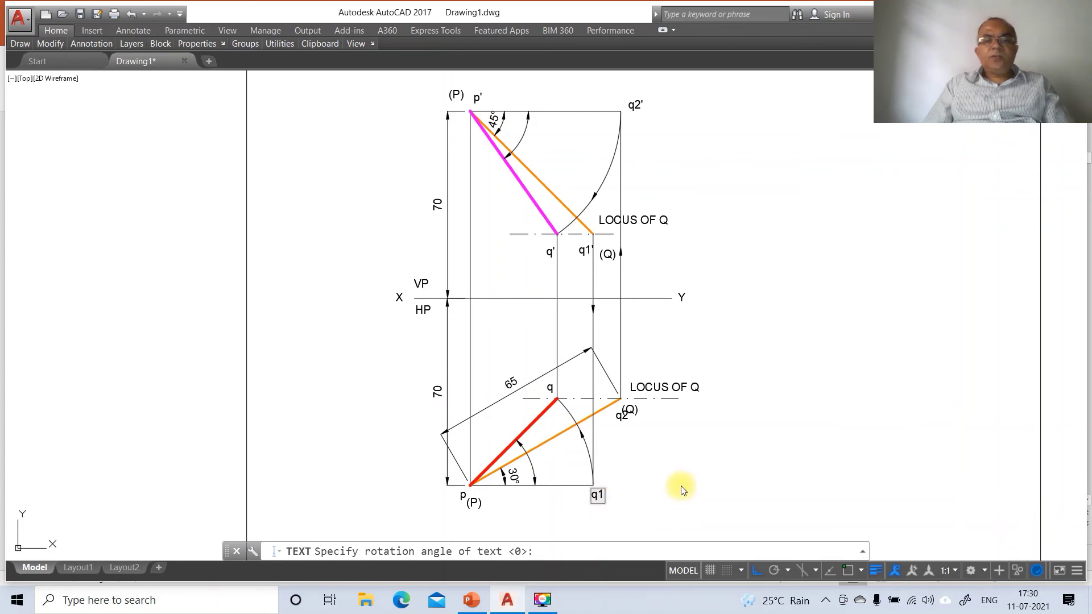
key(Return)
key(Return)
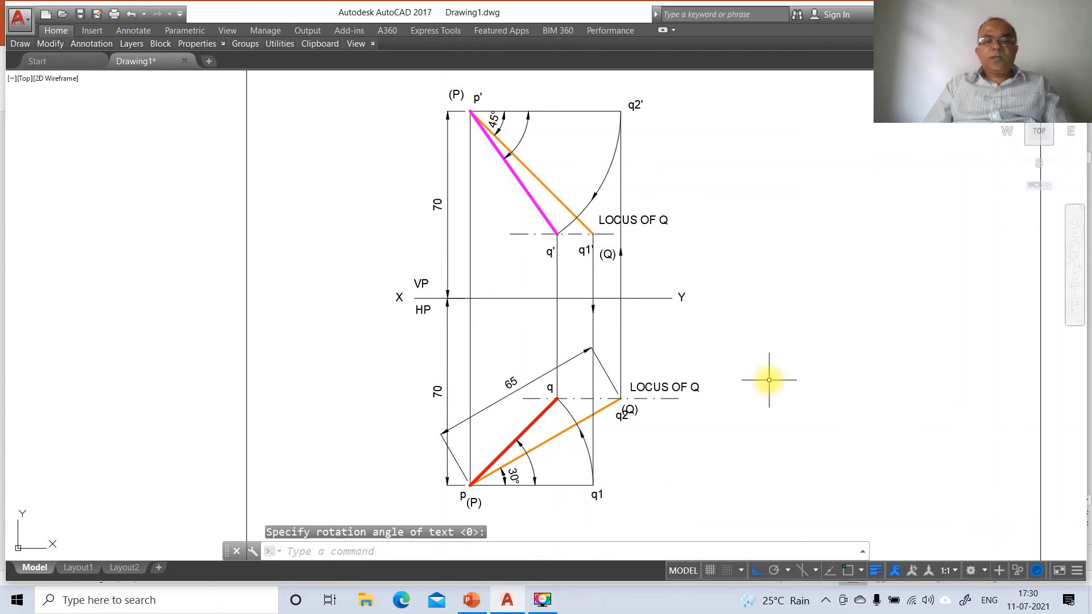
Turn ortho off and move the p label to just beneath the lower end of the red line
text(z)
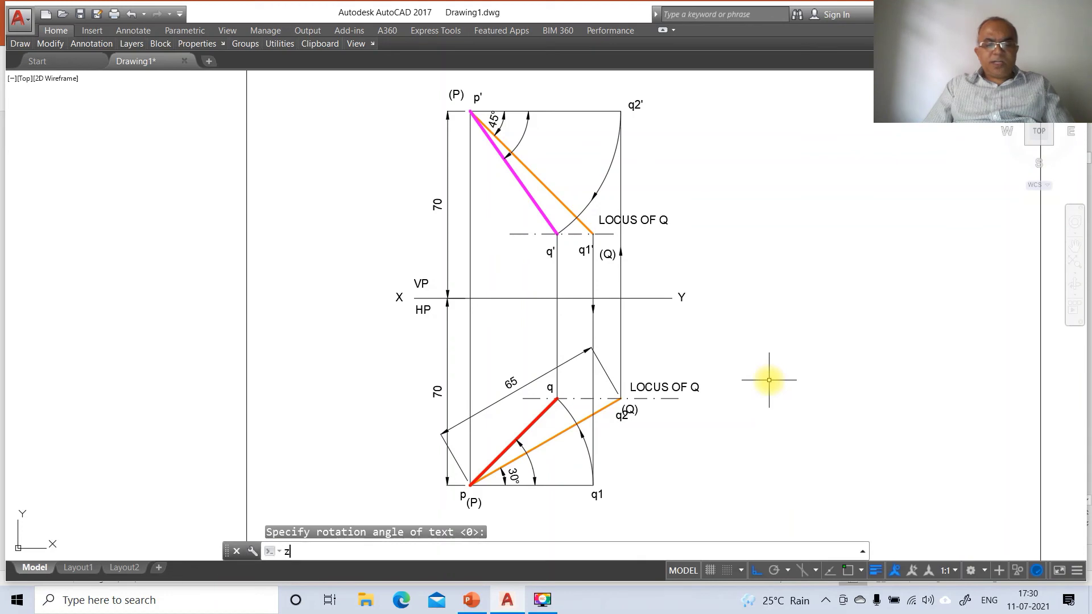
key(Return)
scroll(769, 380, down, 3)
key(Escape)
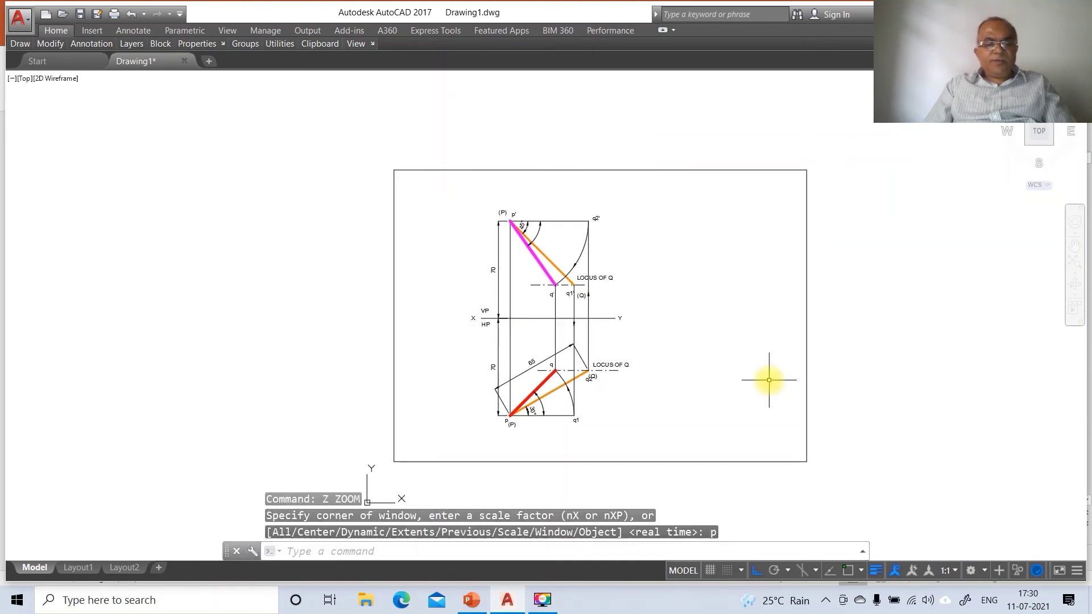
text(z)
key(Return)
text(w)
key(Return)
click(448, 298)
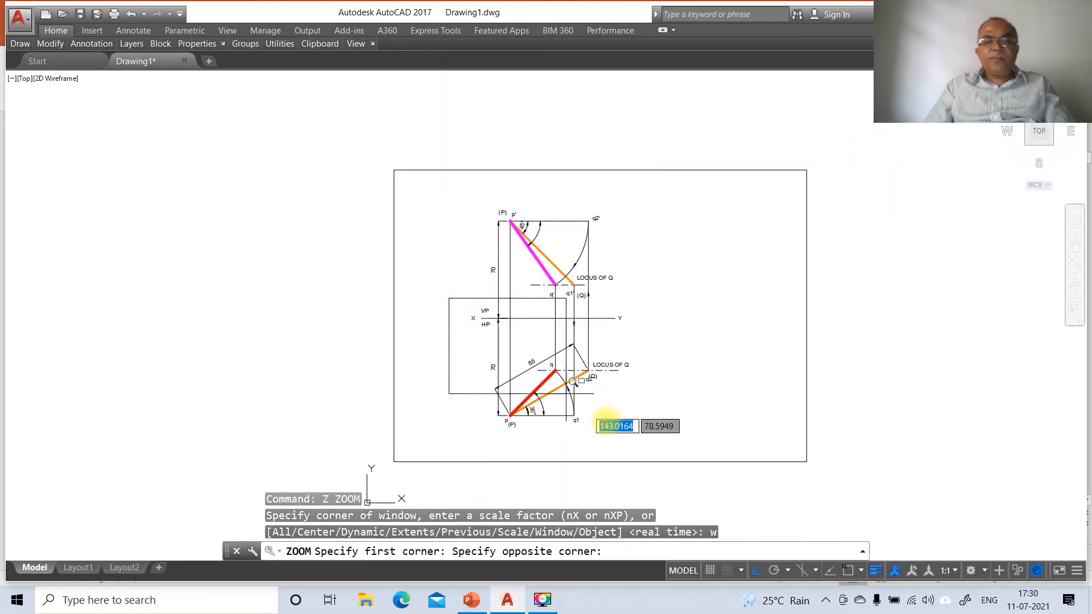
click(745, 482)
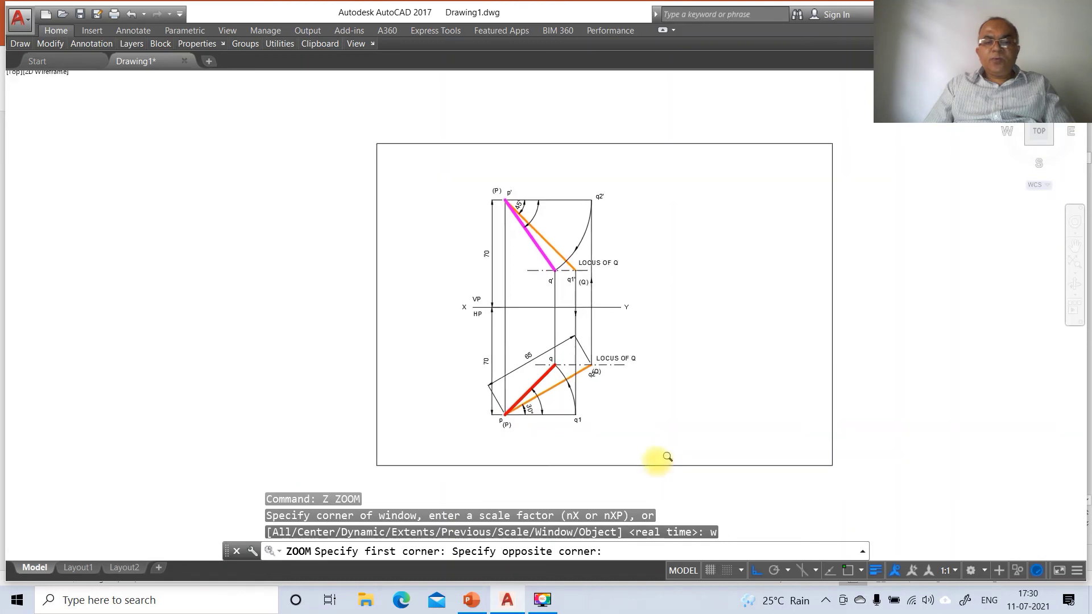
click(757, 570)
text(m)
key(Return)
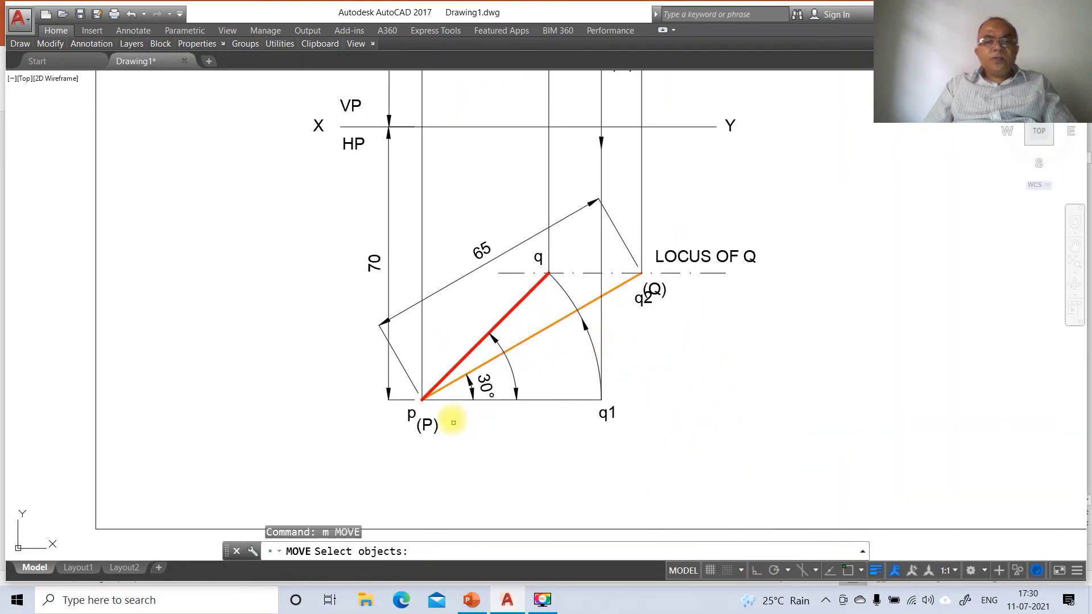
click(411, 414)
key(Return)
click(471, 429)
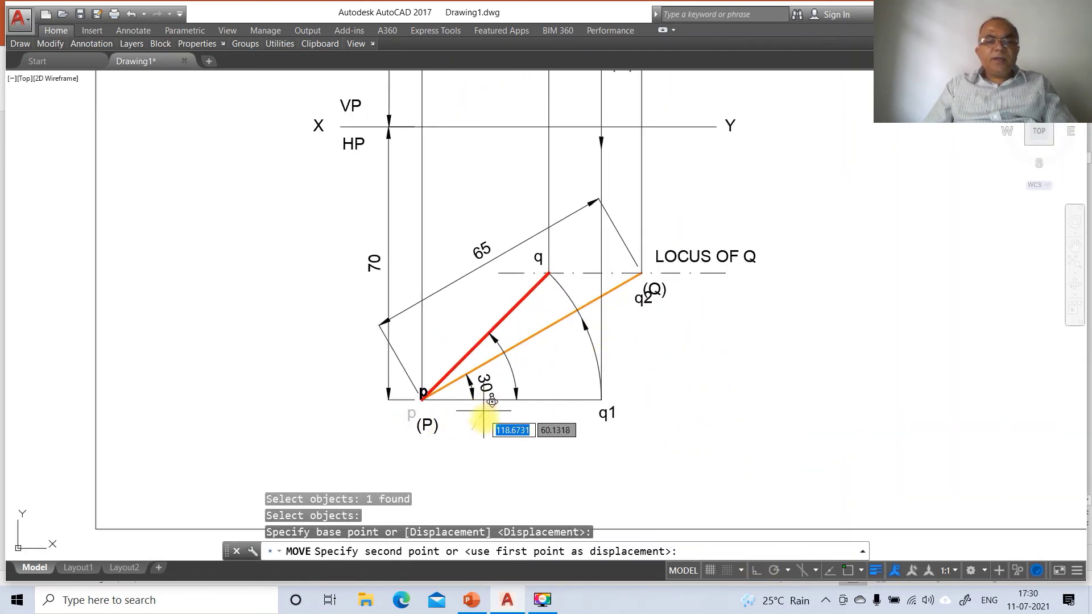
click(478, 426)
Move the (P) label beside p and bring the q1 label closer to the lower end of its projector
key(Return)
click(428, 427)
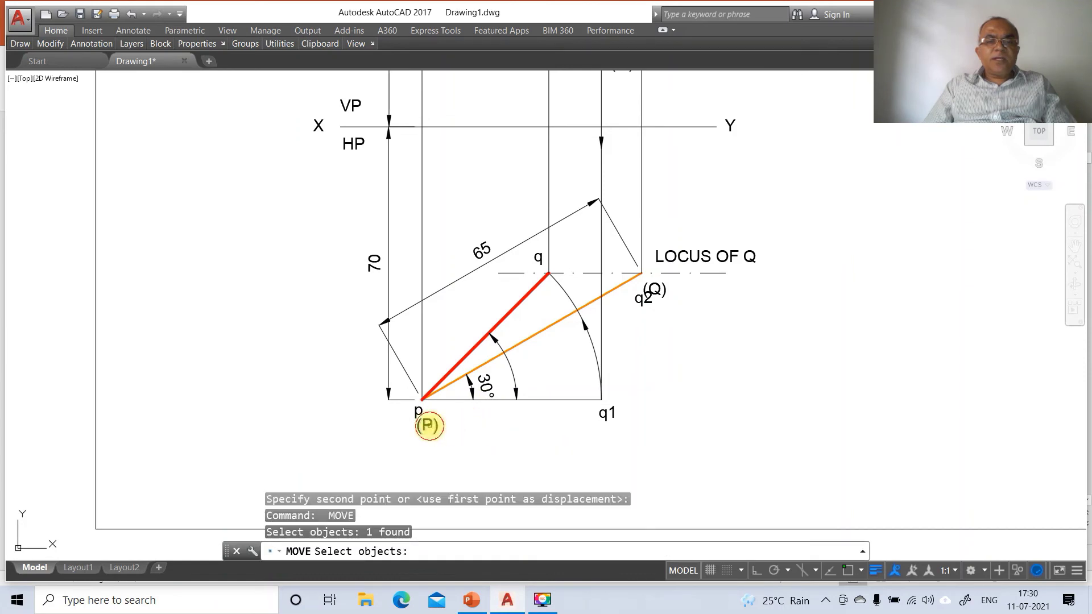
key(Return)
click(481, 429)
click(486, 415)
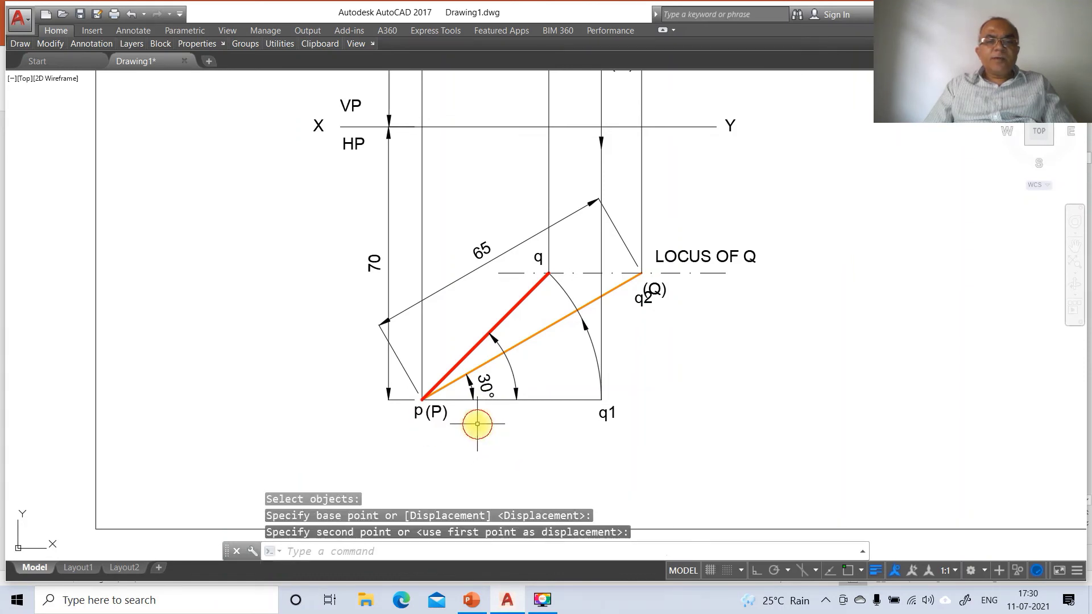
key(Return)
click(606, 414)
key(Return)
click(608, 415)
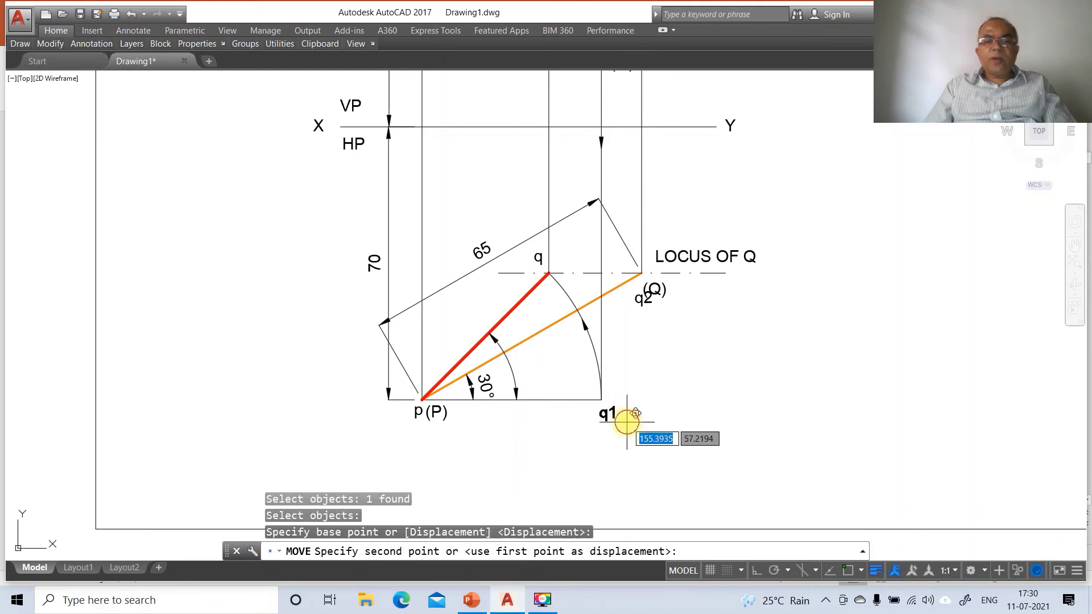
click(622, 417)
Move the q label slightly away from the 65 dimension, staying on the same side of the projector
key(Return)
click(538, 259)
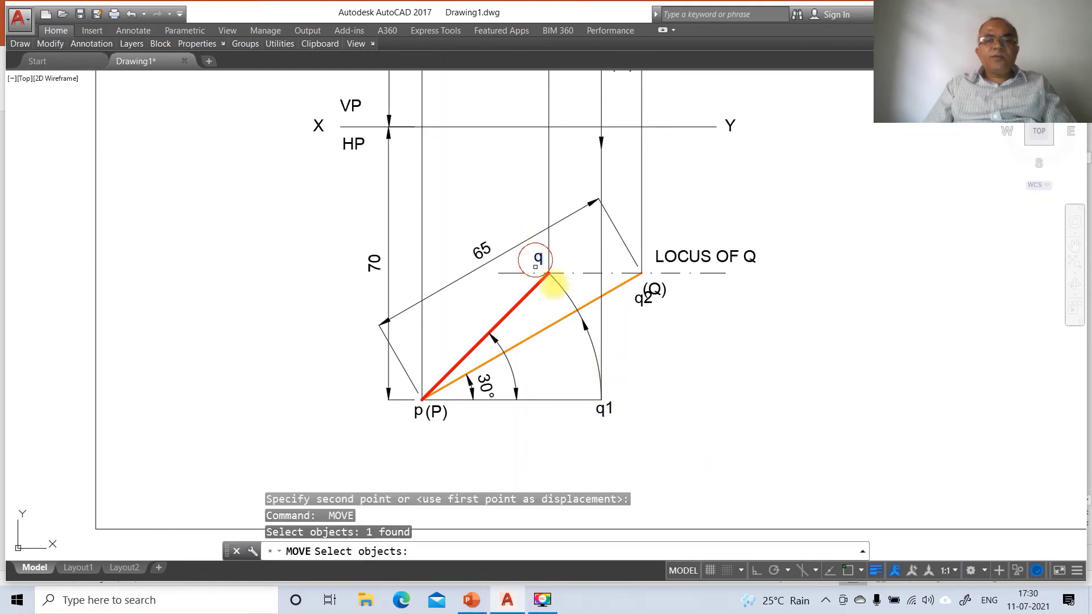
key(Return)
click(572, 297)
click(568, 300)
Move the lower (Q) label clear of q2 and raise q2 to just below the orange line's end
key(Return)
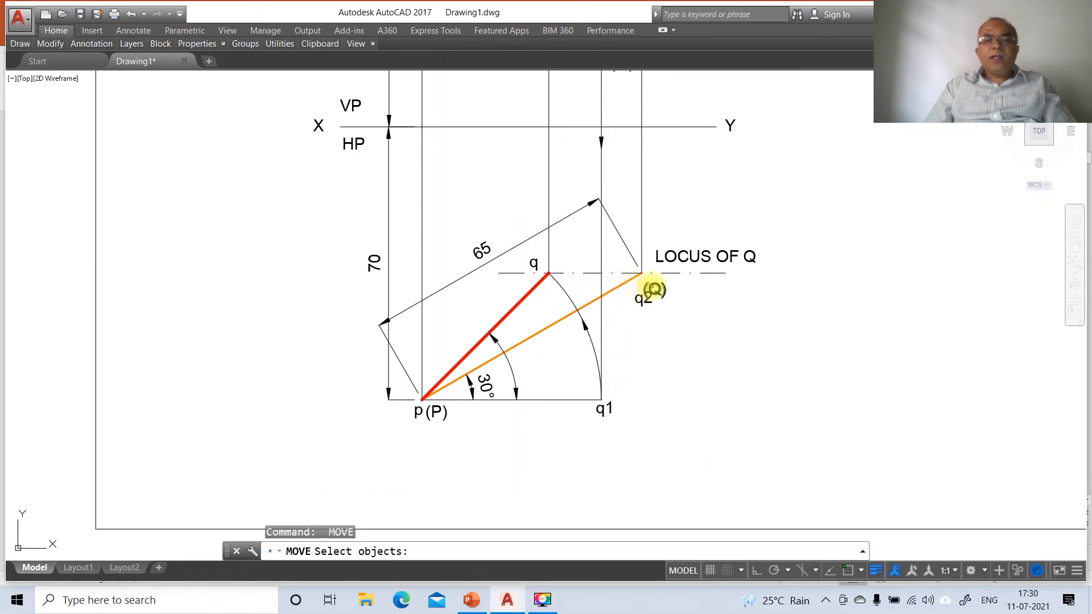
click(654, 290)
key(Return)
click(707, 320)
click(714, 319)
key(Return)
click(647, 298)
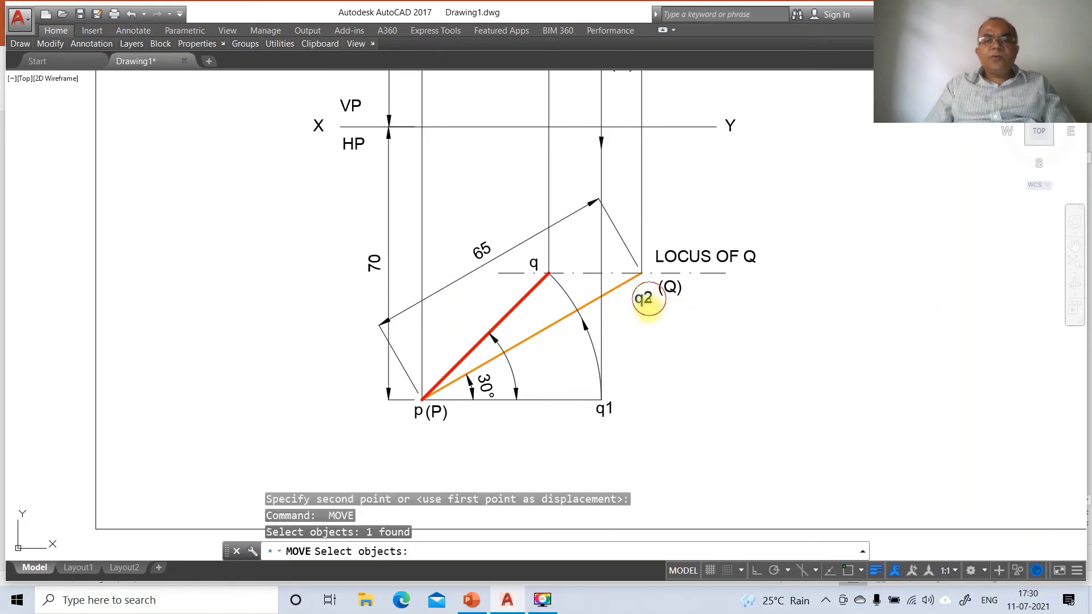
key(Return)
click(655, 298)
click(660, 291)
Move the lower LOCUS OF Q text nearer its dash-dot line and place (Q) just before it above the line
key(Return)
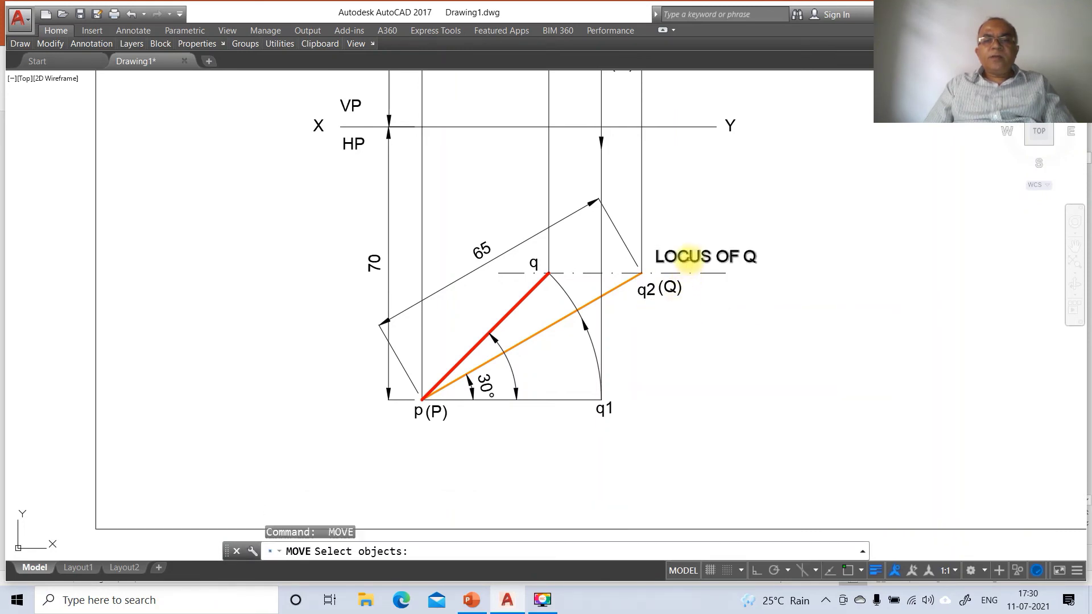
click(688, 257)
key(Return)
click(705, 284)
click(715, 290)
key(Return)
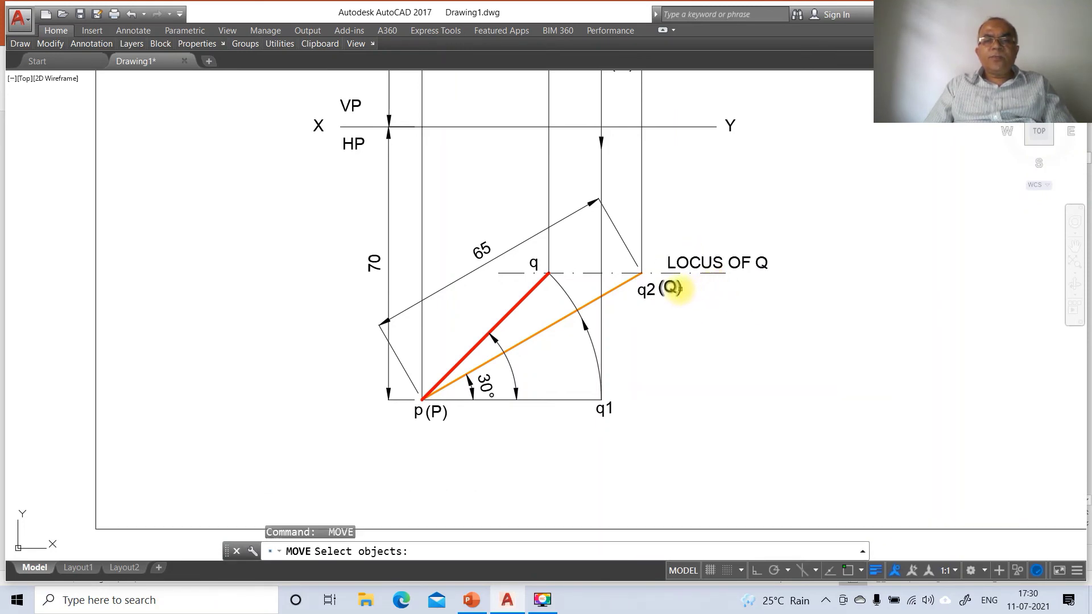
click(671, 288)
key(Return)
click(703, 325)
click(687, 298)
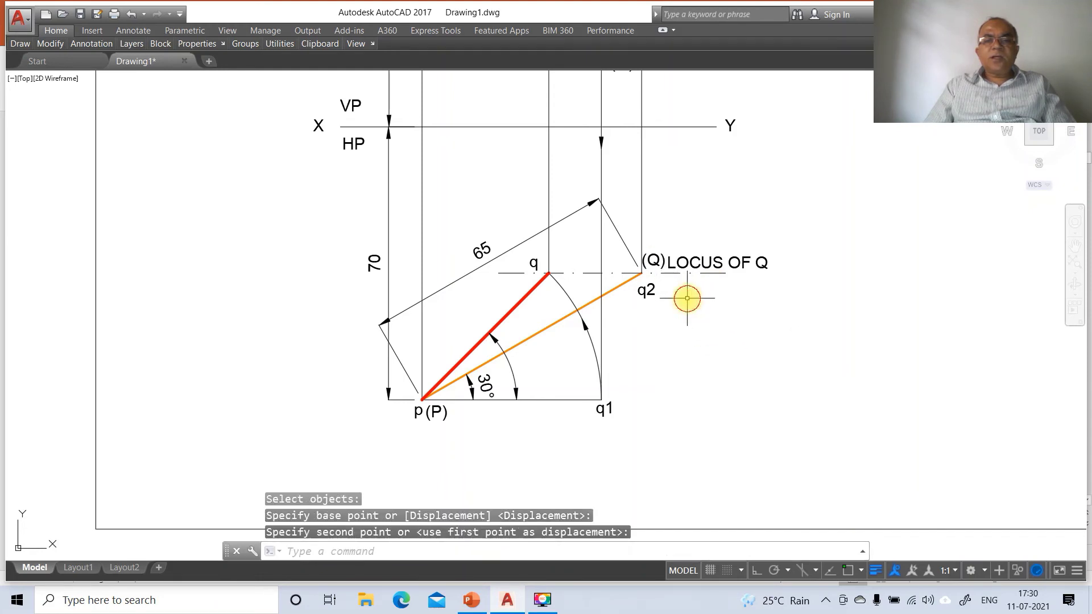
Move the q label to the other side of the projector, just above the red line's upper end
key(Return)
click(535, 264)
key(Return)
click(537, 267)
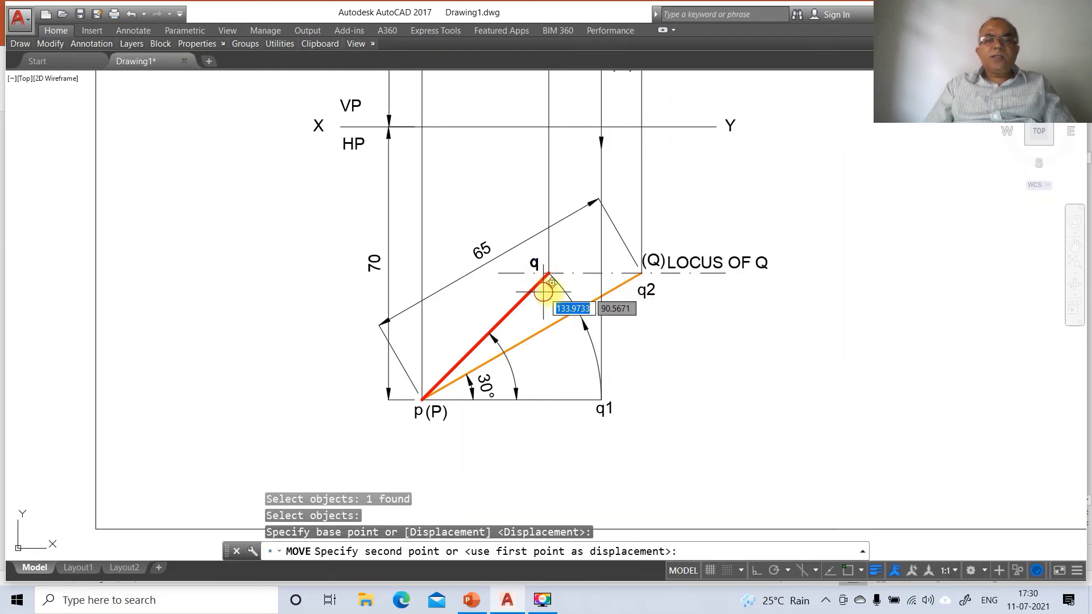
click(565, 287)
Move the HP and VP labels closer to the horizontal reference line and toward the 70 dimension line
key(Return)
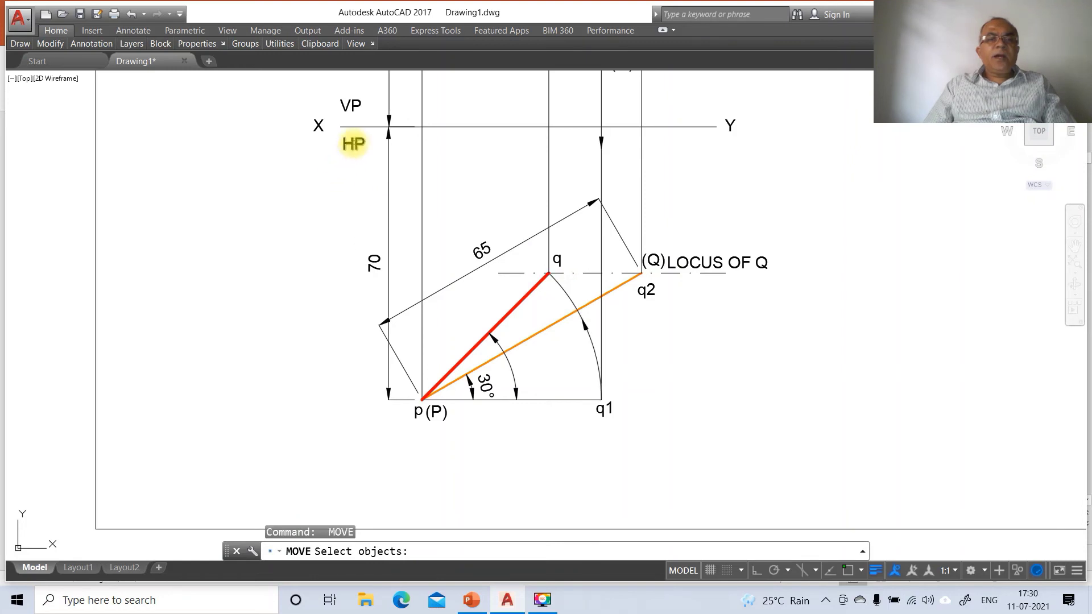
click(354, 144)
key(Return)
click(343, 205)
click(353, 200)
key(Return)
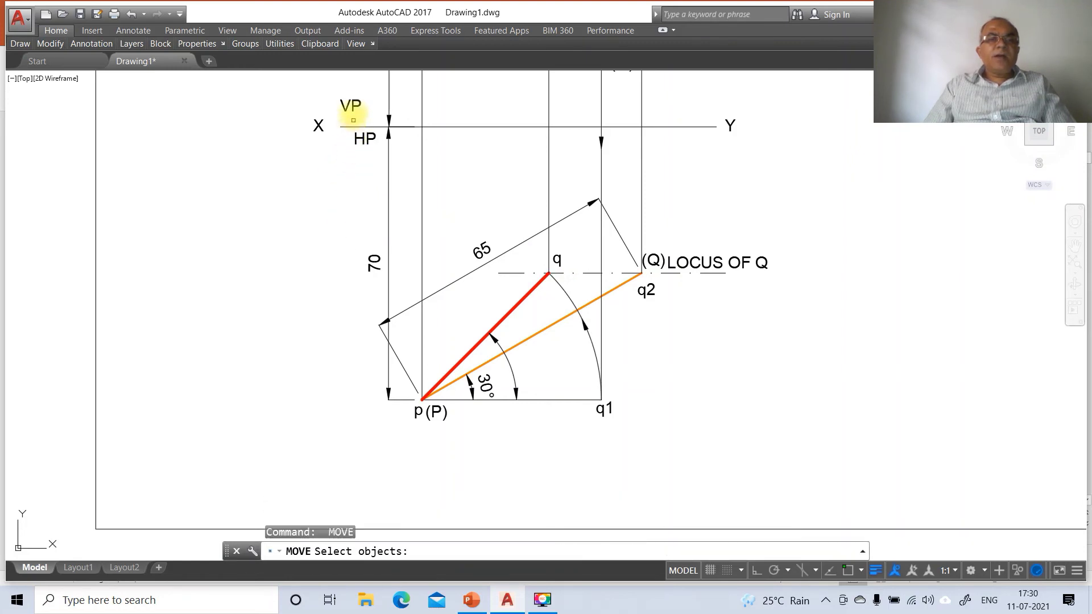
click(353, 108)
key(Return)
click(353, 146)
click(365, 155)
Move the X and Y labels up against the two ends of the horizontal reference line
key(Return)
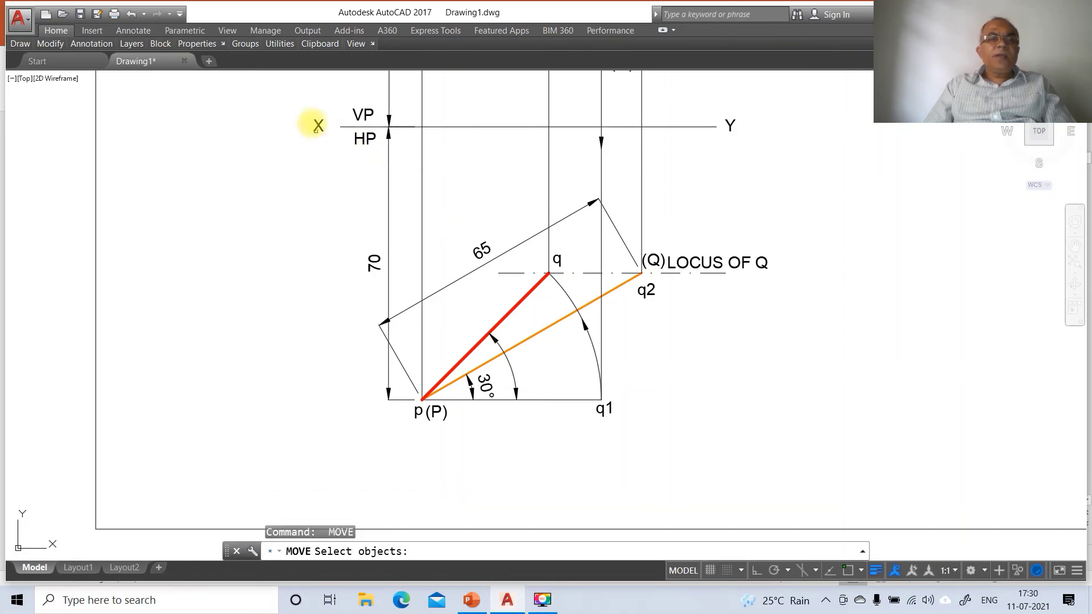
click(316, 125)
key(Return)
click(319, 170)
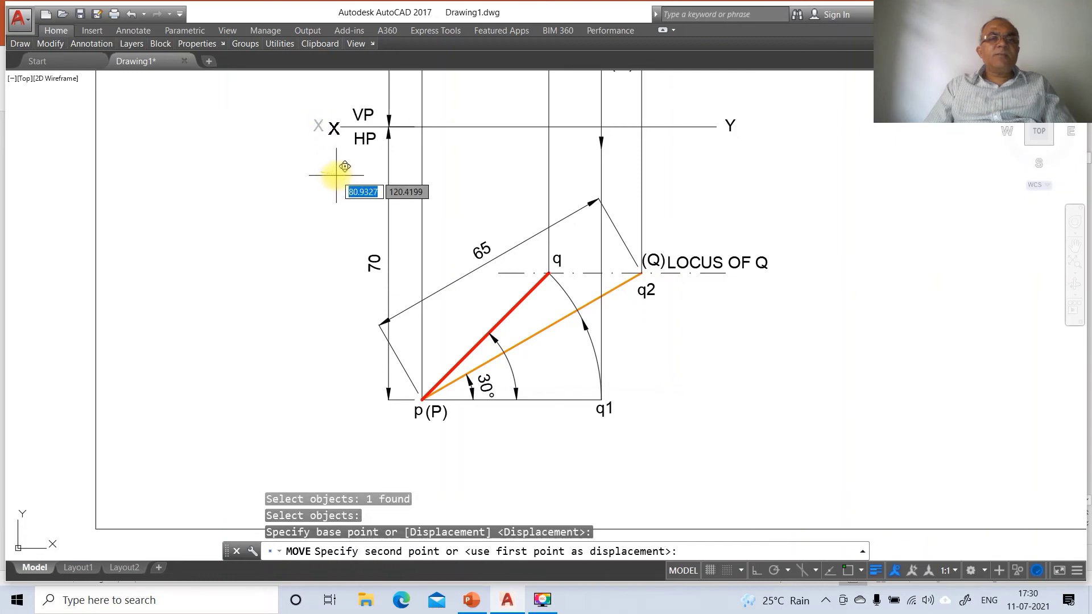
click(333, 172)
key(Return)
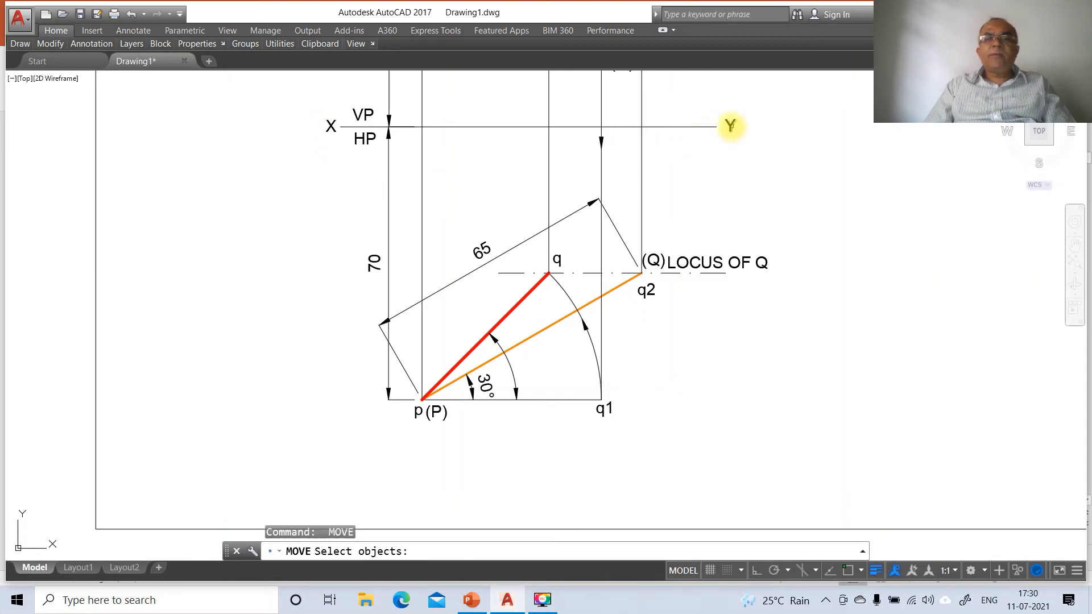
click(730, 125)
key(Return)
click(731, 144)
click(723, 146)
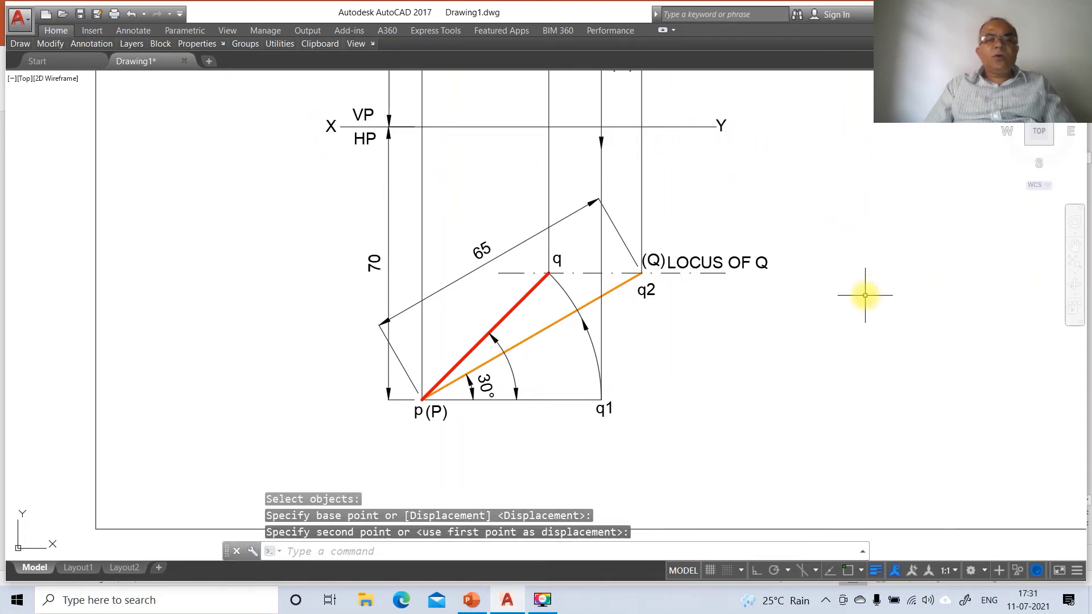
Move the p' label down and directly above the start of the magenta line in the upper view
text(z)
key(Return)
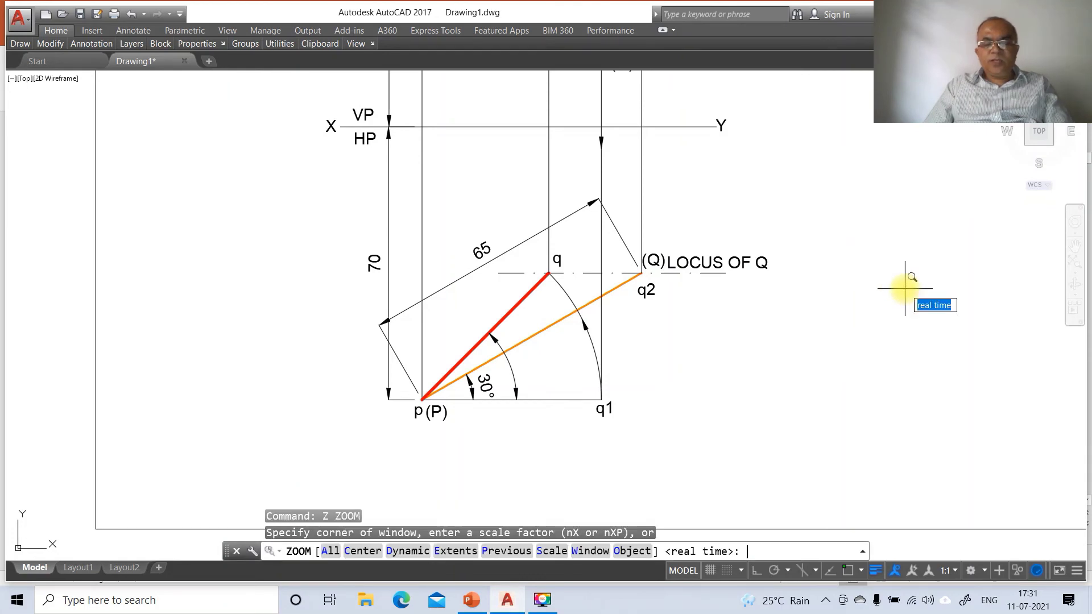
text(o)
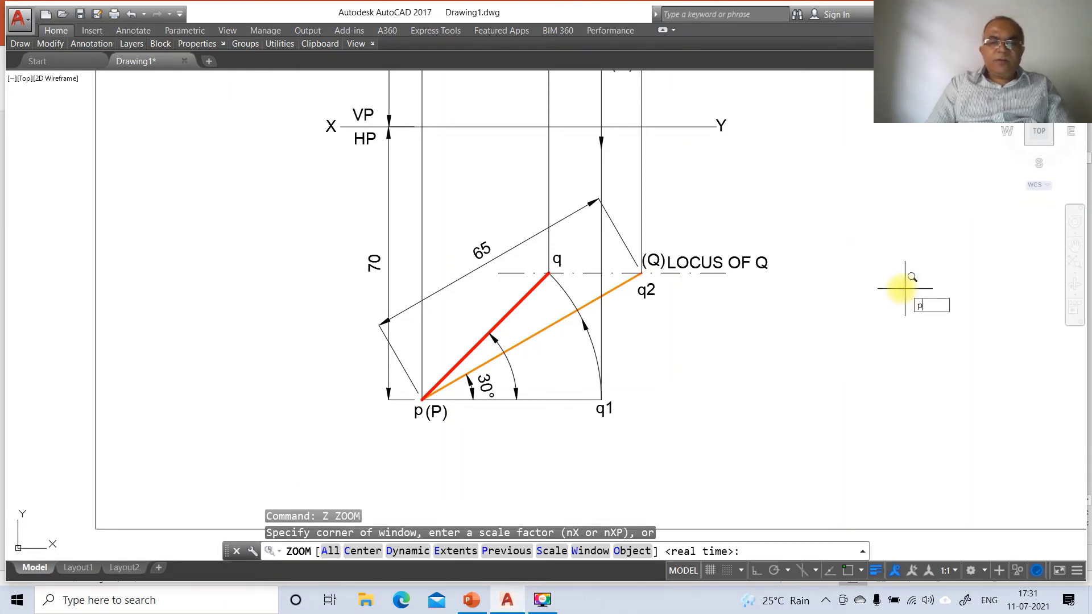
key(BackSpace)
text(p)
key(Return)
text(z)
key(Return)
text(w)
key(Return)
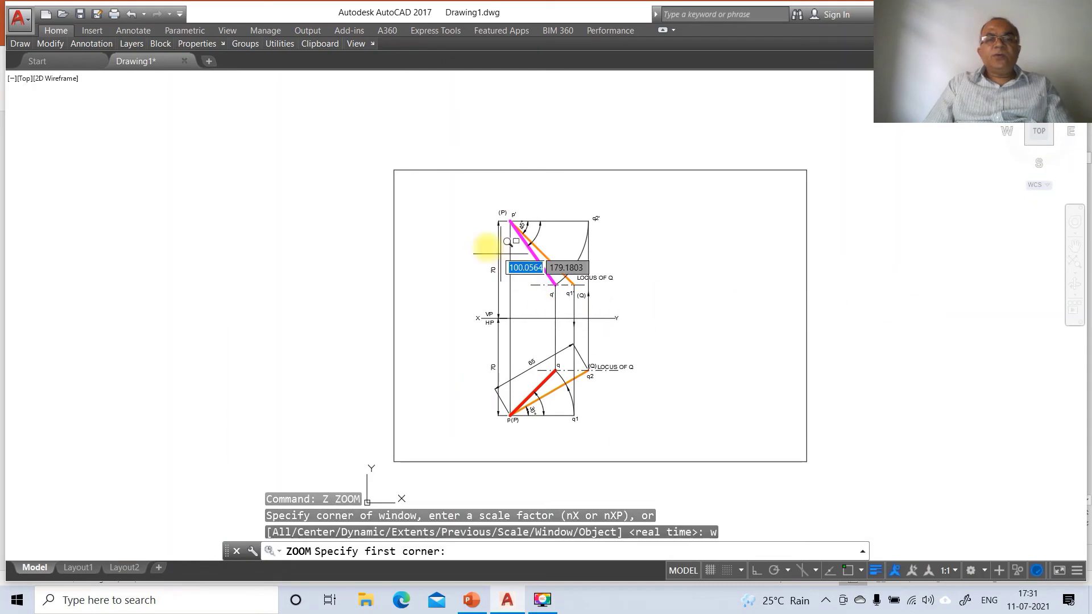
click(465, 204)
click(610, 348)
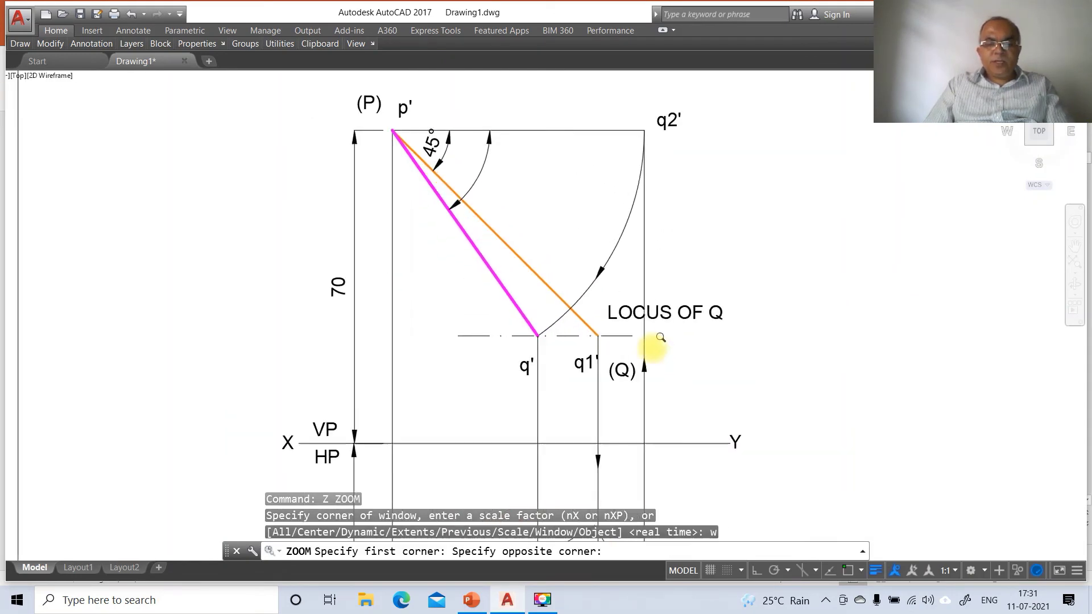
text(m)
key(Return)
click(401, 105)
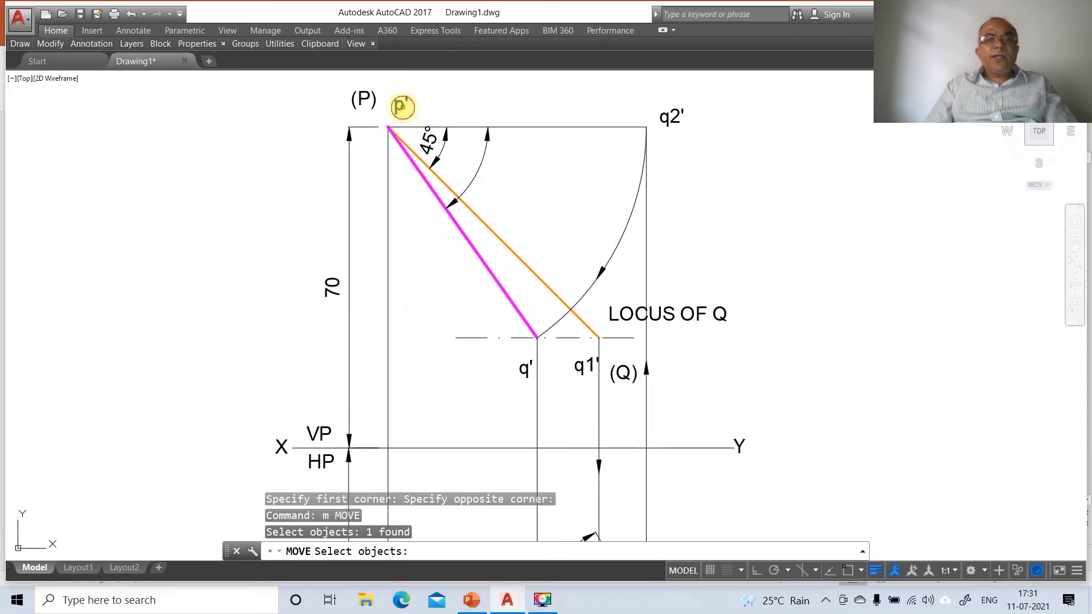
key(Return)
click(421, 109)
click(399, 126)
Move the upper (P) label down so it sits just before p' at the same height
key(Return)
click(366, 100)
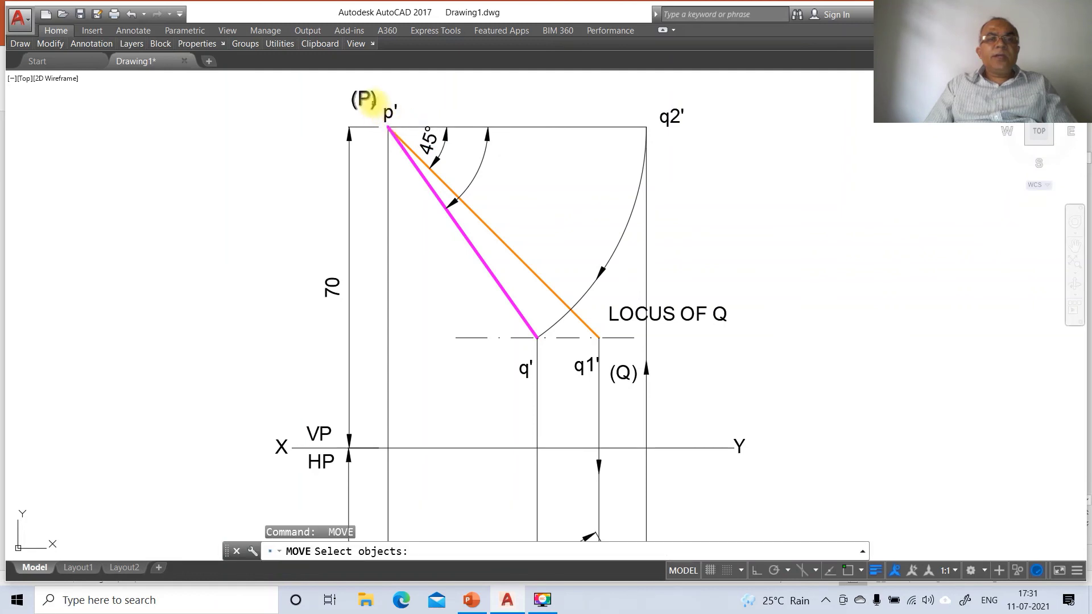
key(Return)
click(397, 125)
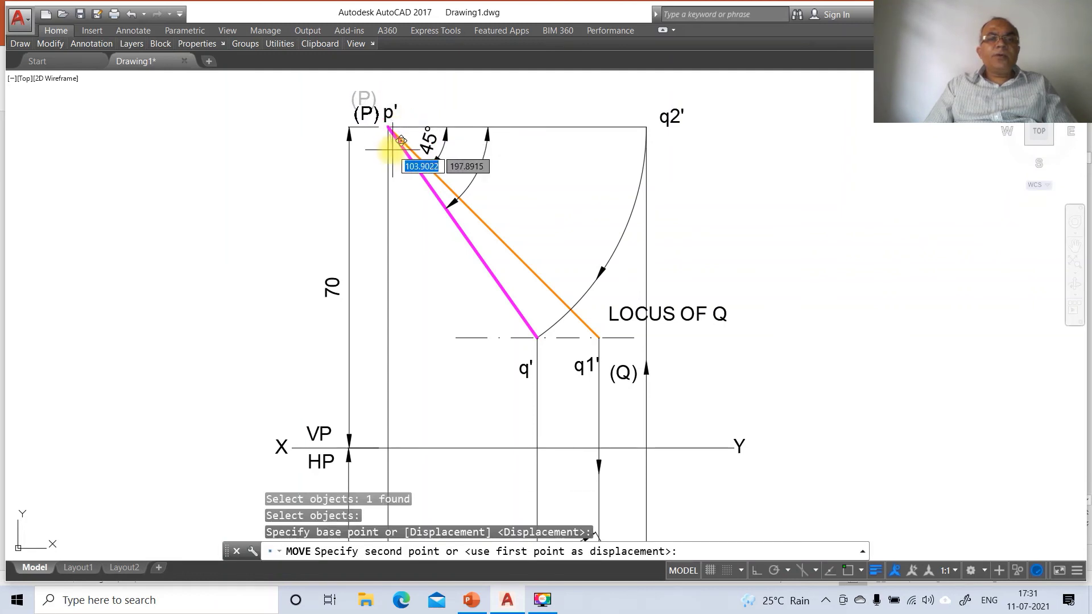
click(399, 141)
Move the q2' label directly above the corner where the horizontal line meets the outer projector
key(Return)
click(657, 122)
key(Return)
click(688, 149)
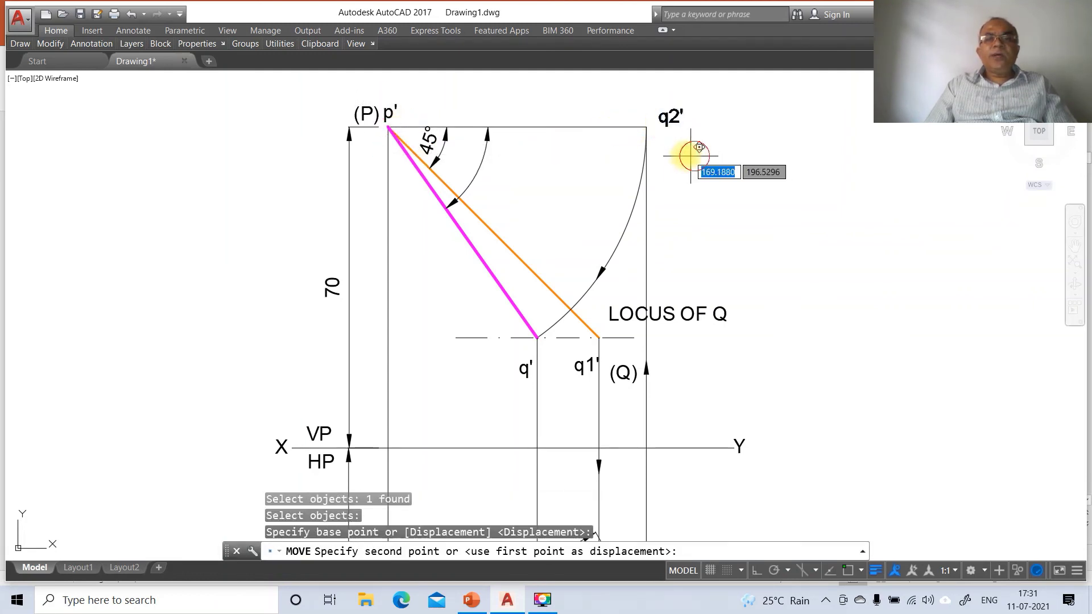
click(666, 143)
Move the upper LOCUS OF Q text down onto its dash-dot line and the (Q) label up just beneath that line
key(Return)
click(680, 316)
key(Return)
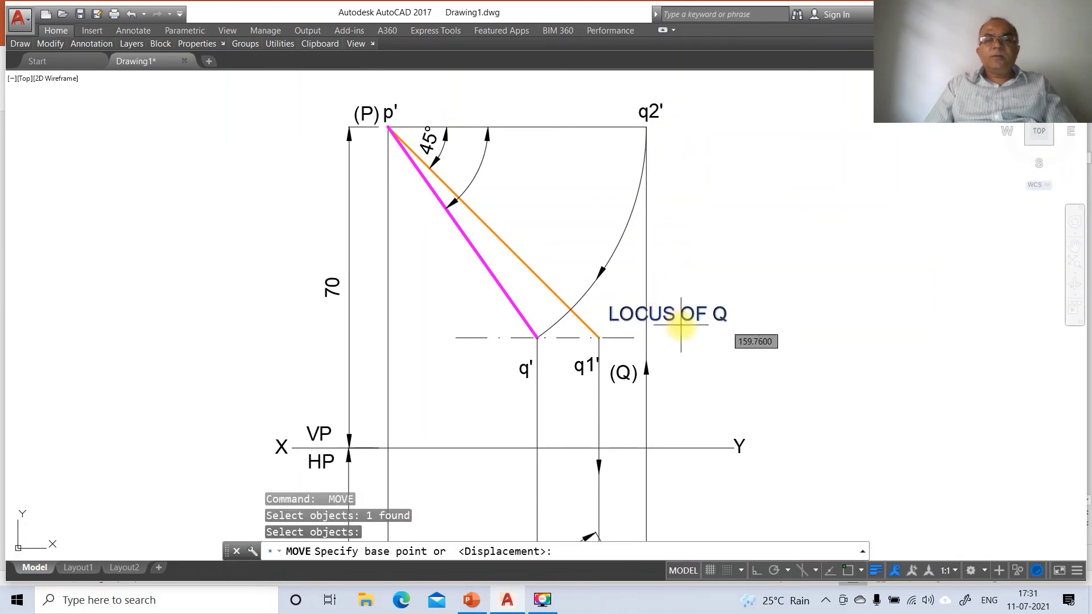
click(682, 327)
click(681, 340)
key(Return)
click(624, 370)
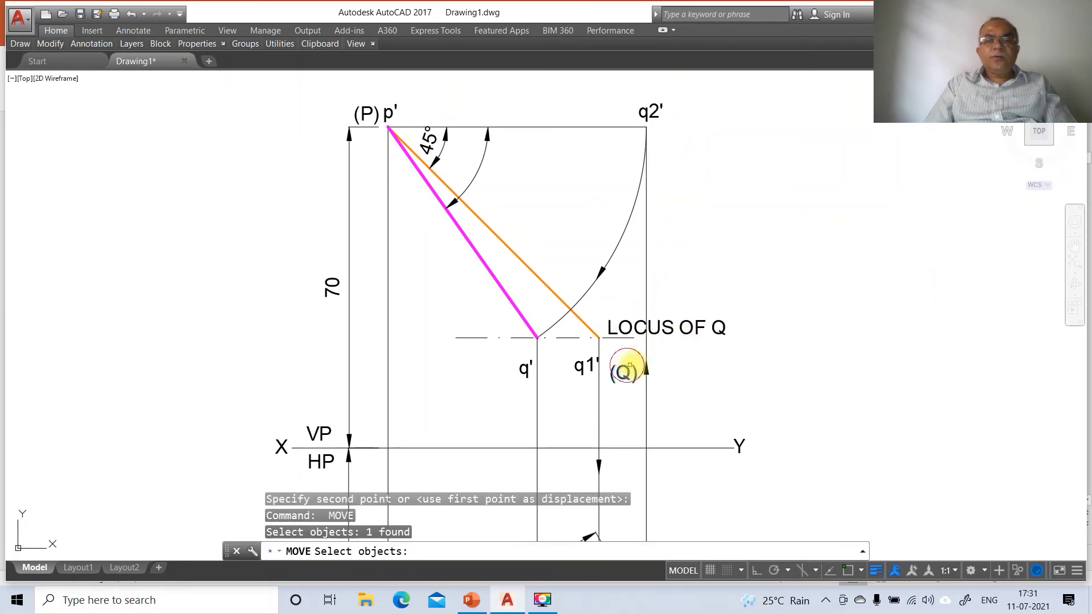
key(Return)
click(648, 357)
click(645, 340)
Move the q1' label up and clear of its projector, level with the upper (Q) label
key(Return)
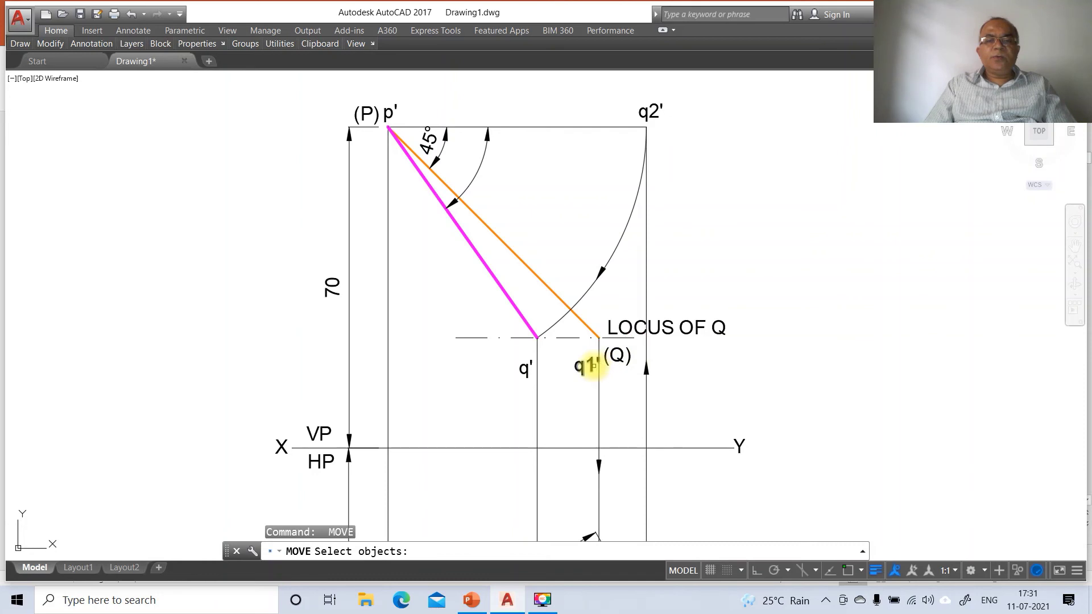
click(587, 366)
key(Return)
click(597, 367)
click(596, 354)
Move the q' label up beneath the lower end of the magenta line, level with q1'
key(Return)
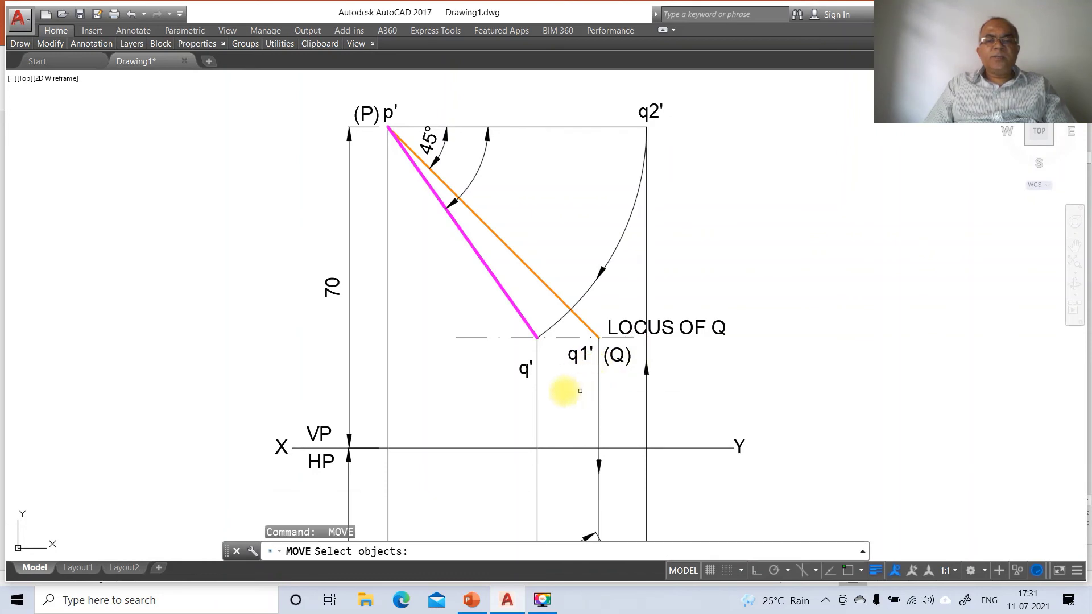
click(525, 384)
double_click(525, 384)
click(519, 373)
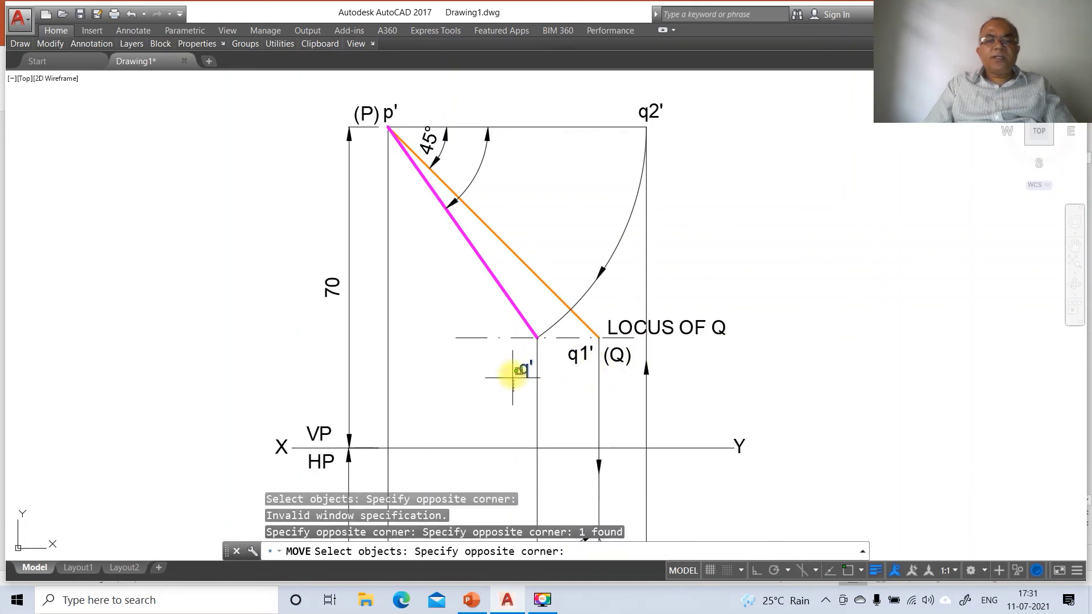
click(507, 377)
click(509, 385)
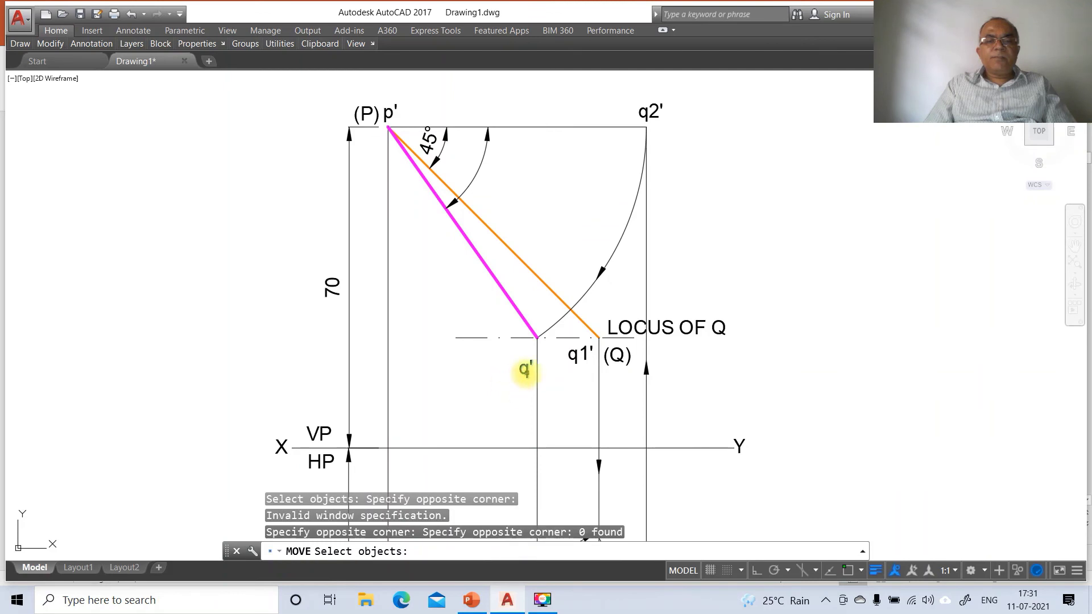
click(525, 371)
key(Return)
click(514, 398)
click(521, 376)
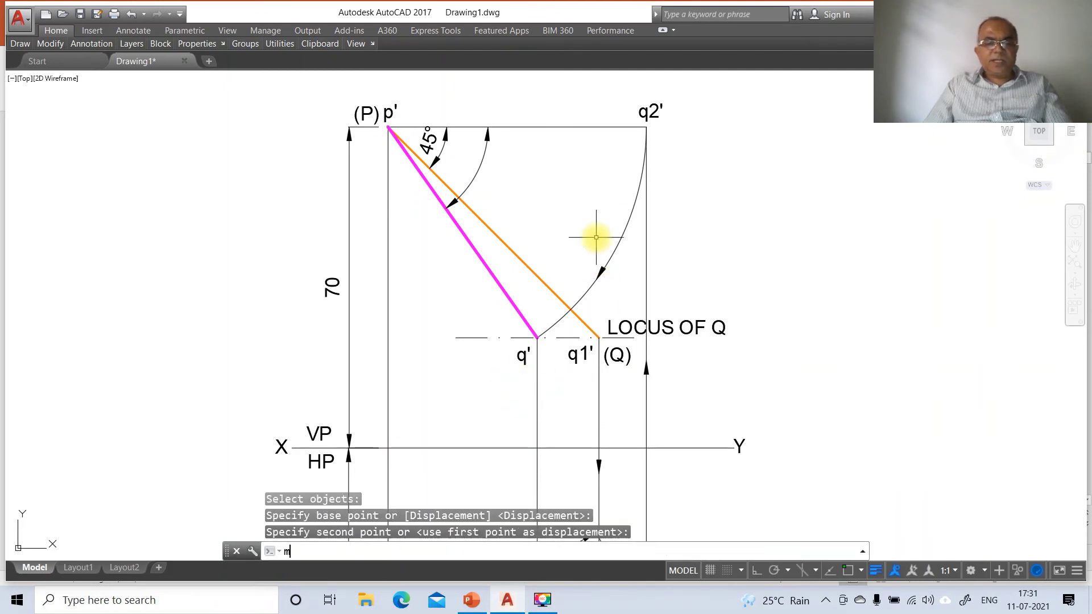
Add the multiline text α in the Symbol font beside the larger angle arc of the upper view
text(MT)
key(Return)
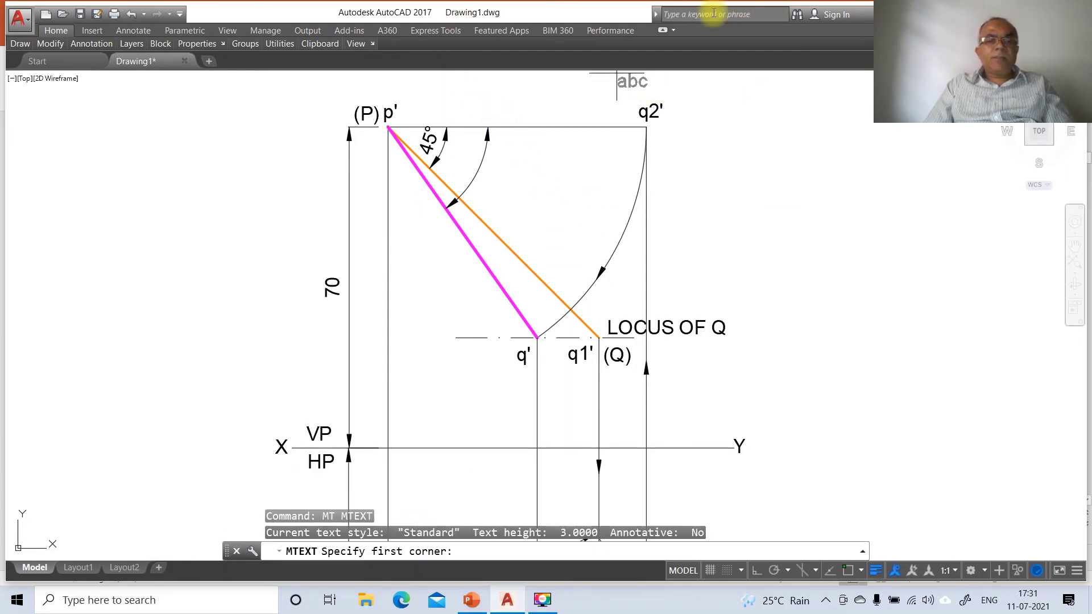
click(488, 170)
click(524, 179)
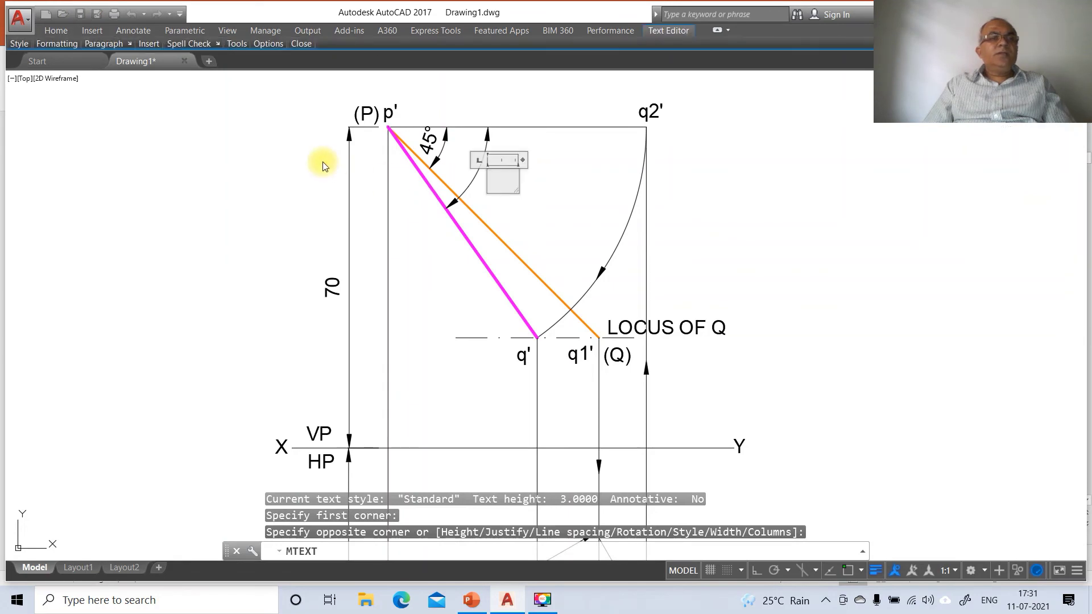
mouse_move(57, 40)
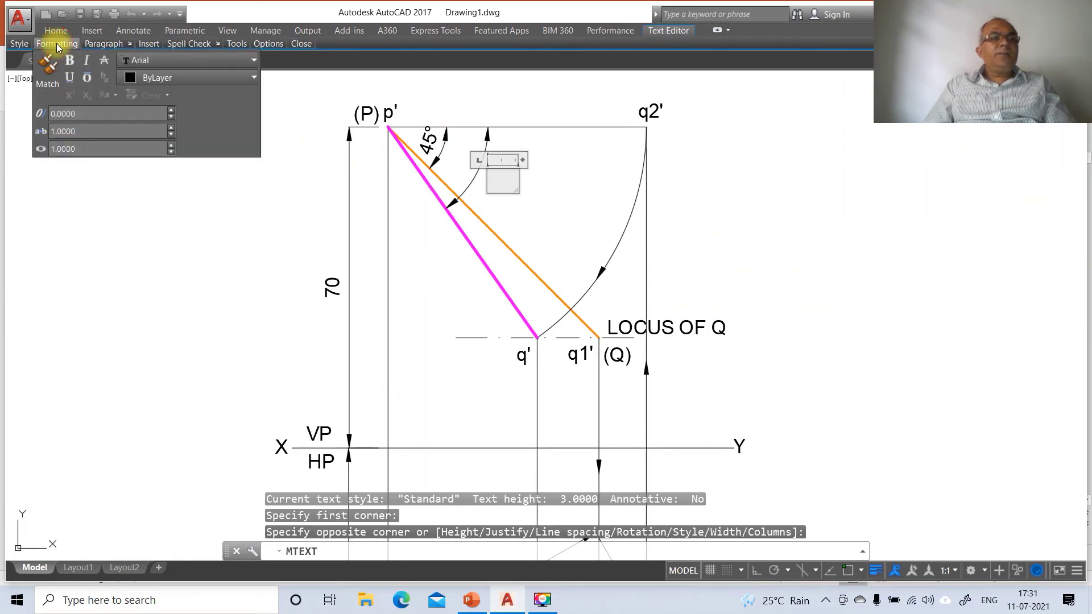
mouse_move(103, 43)
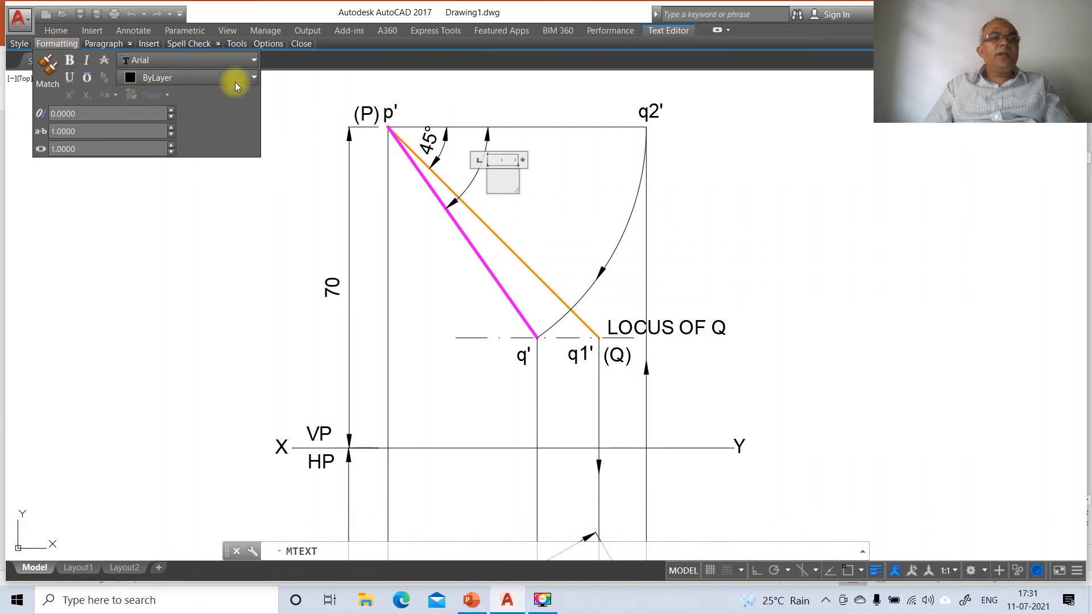
click(253, 60)
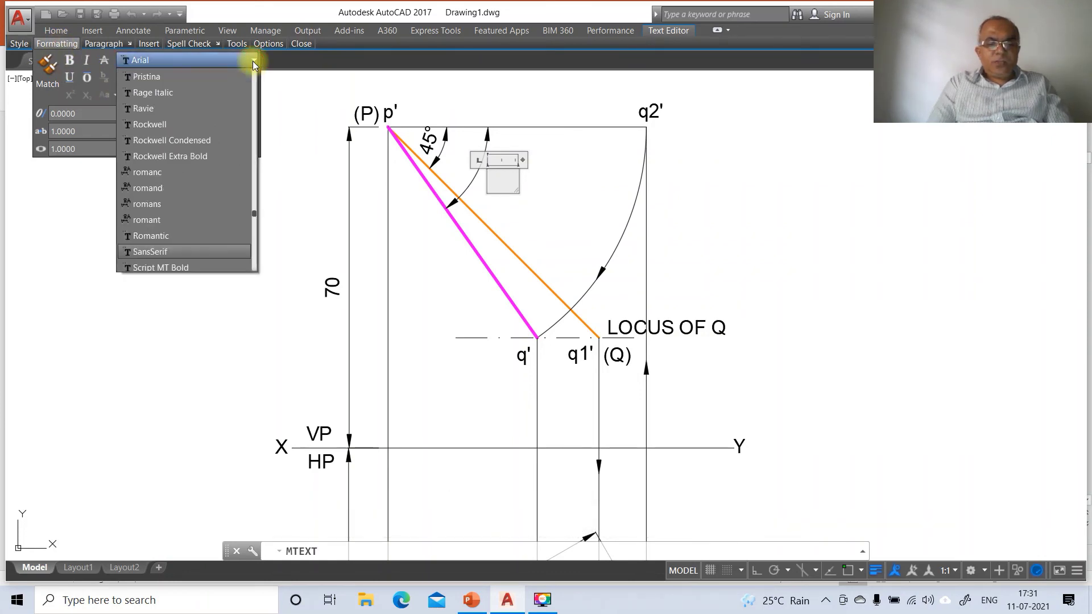
scroll(252, 61, down, 10)
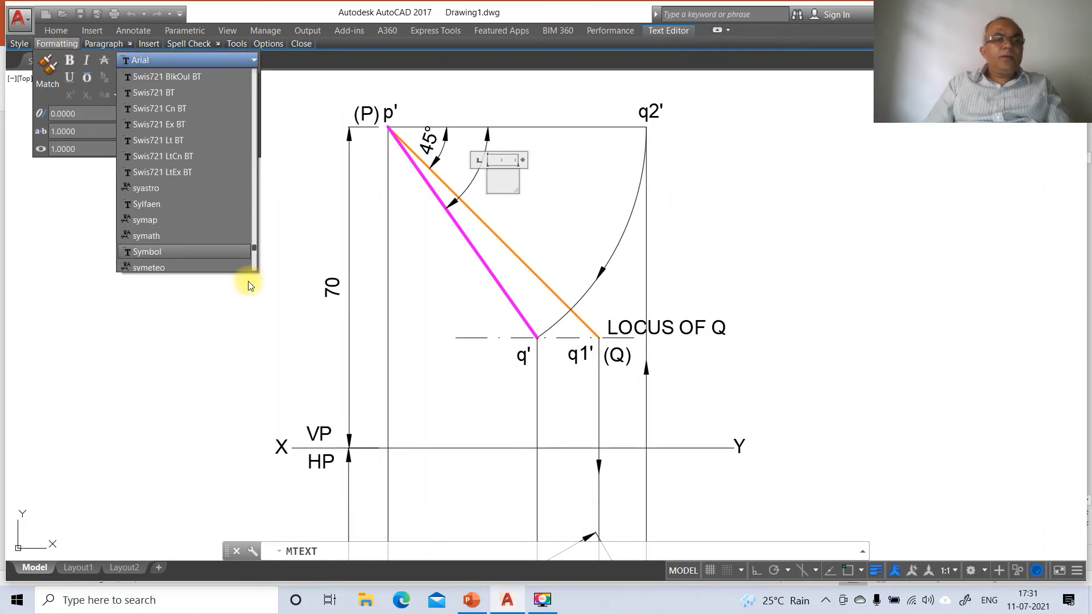
scroll(188, 256, down, 2)
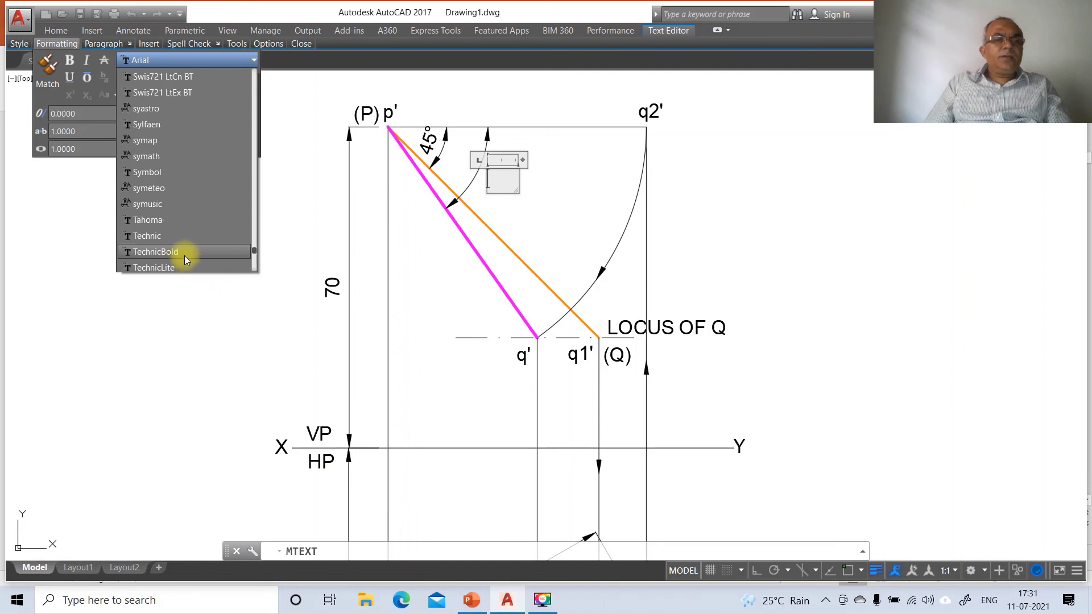
click(164, 173)
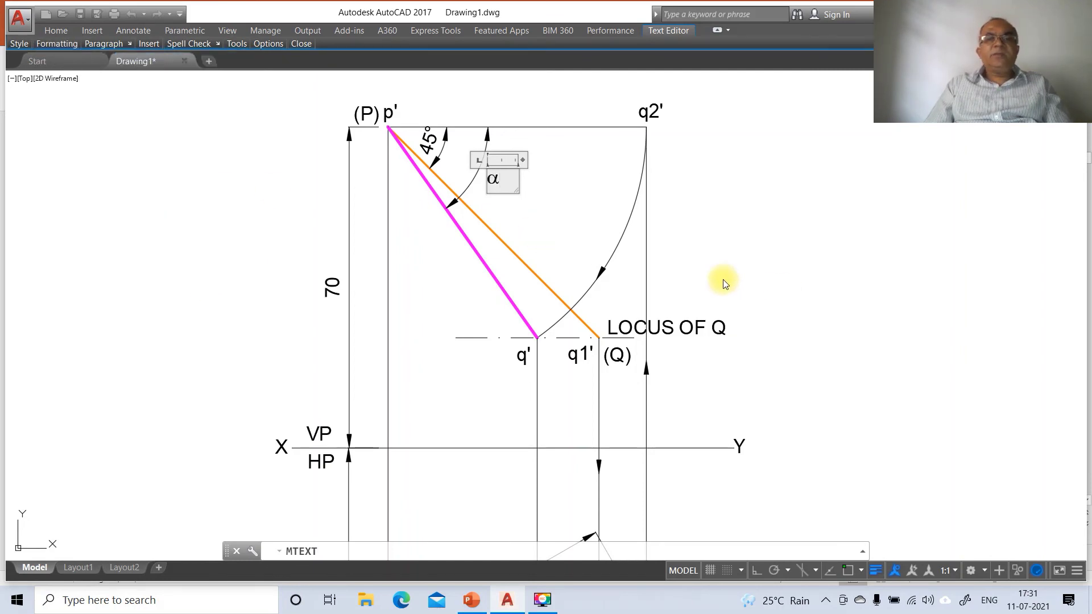
click(598, 246)
Copy the α label to beside the larger angle arc in the lower view
text(z)
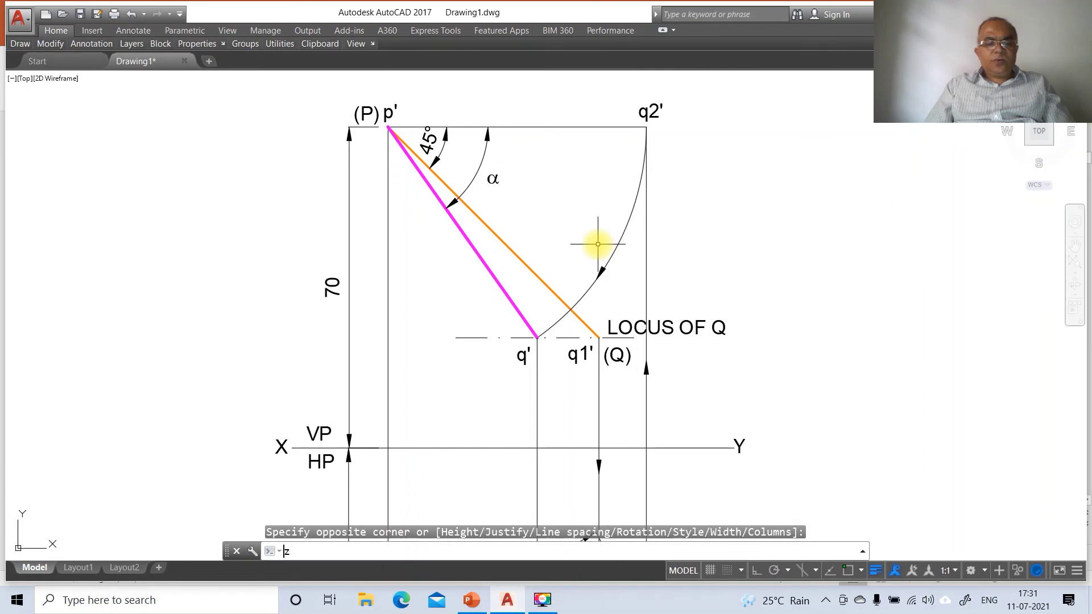
key(Return)
key(Return)
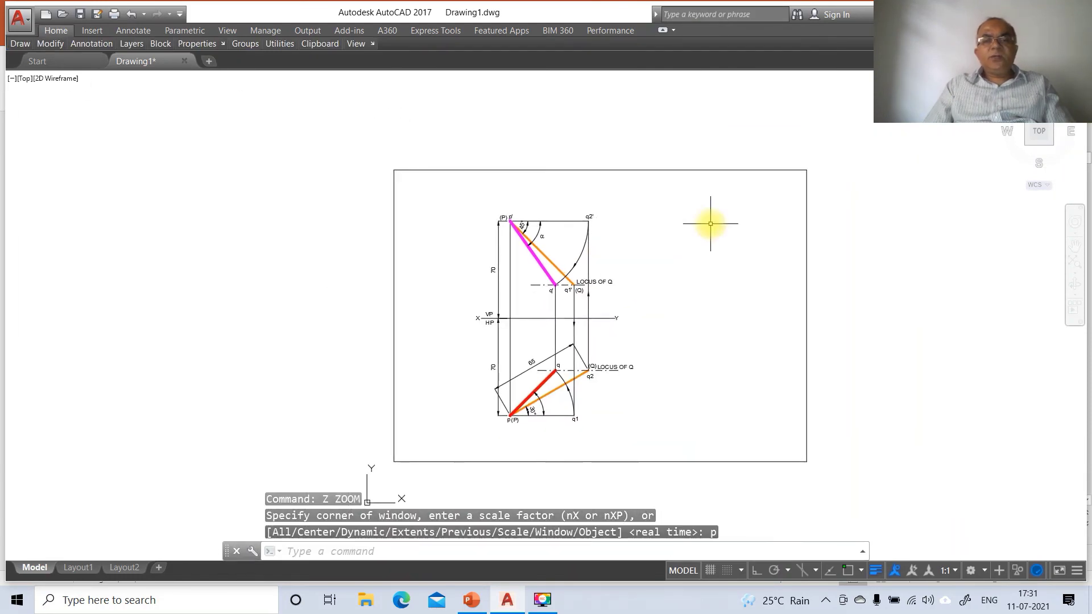
text(co)
key(Return)
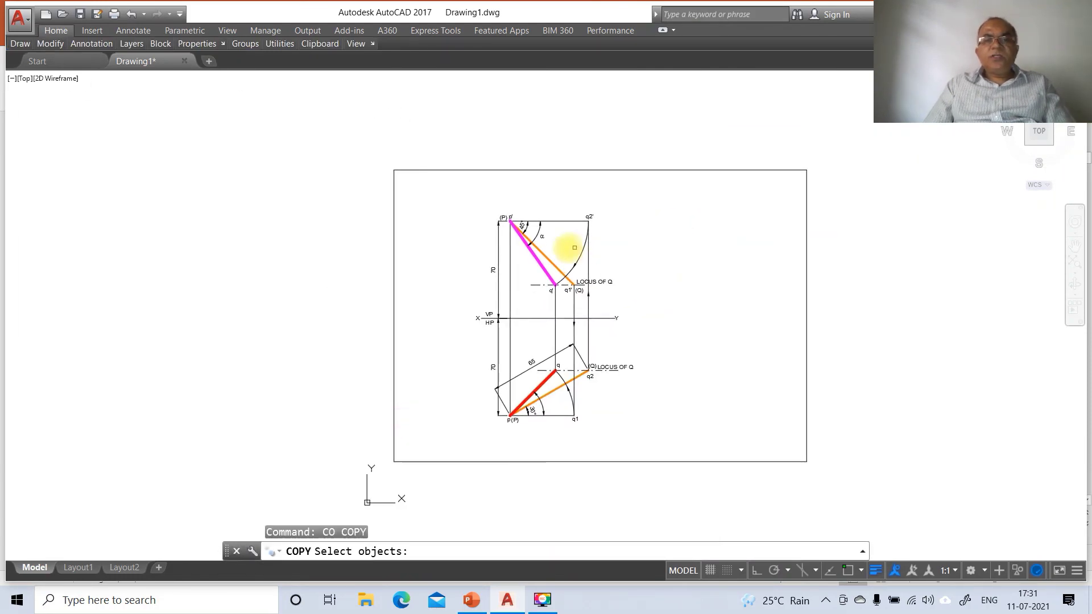
click(543, 237)
key(Return)
click(547, 242)
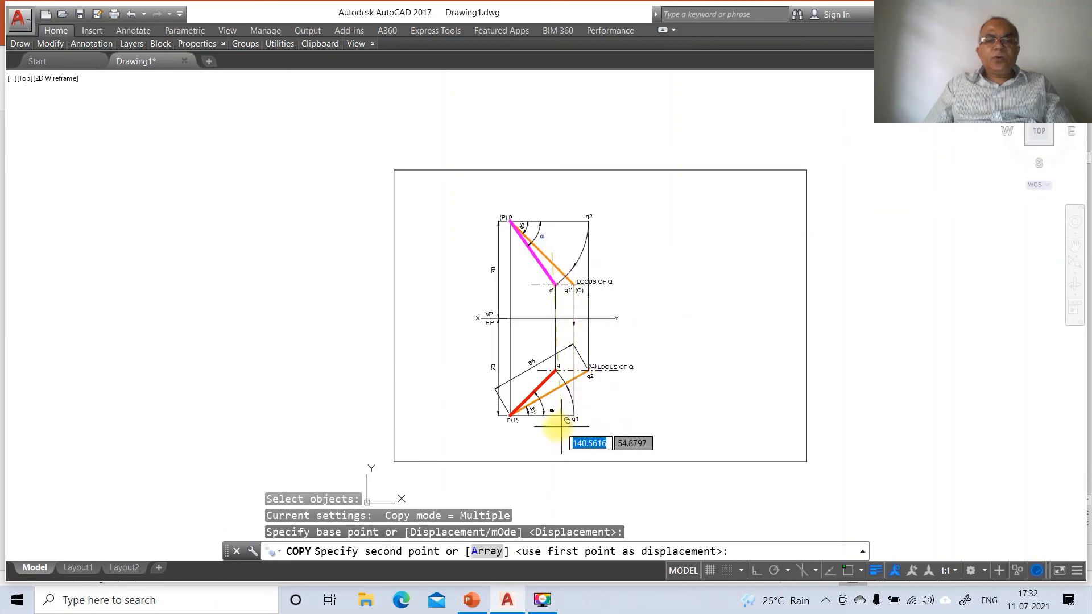
click(557, 419)
key(Return)
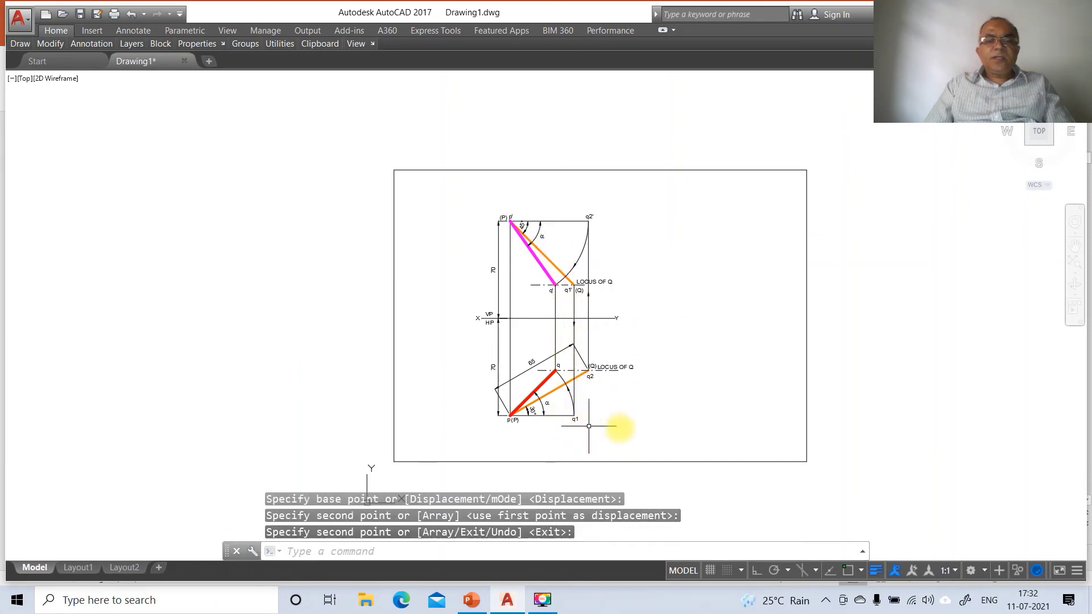
Change the copied α label in the lower view to β
text(ddedit)
key(Return)
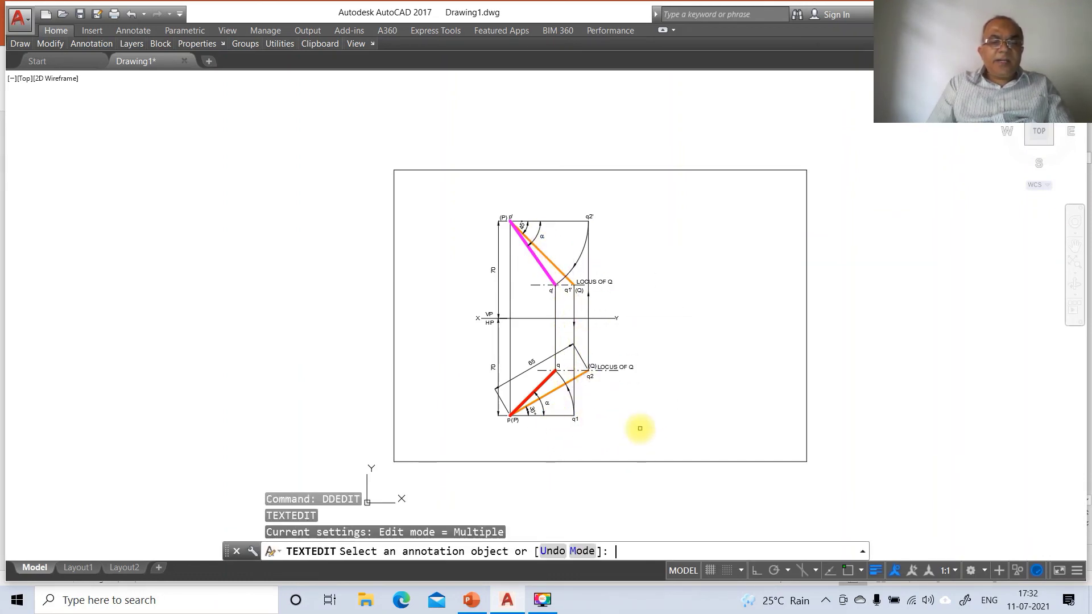
click(546, 403)
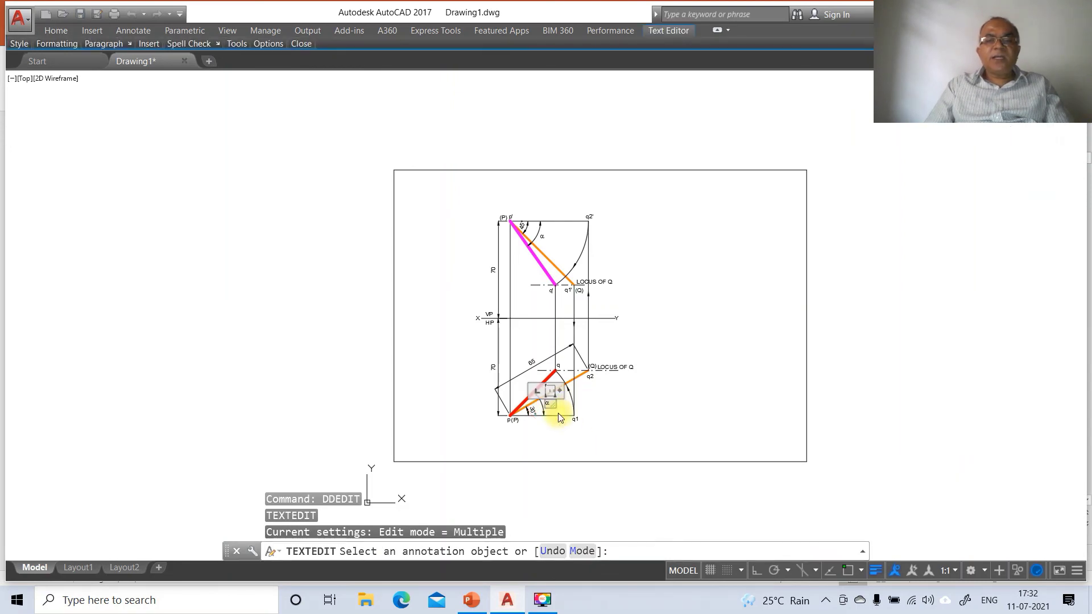
click(589, 422)
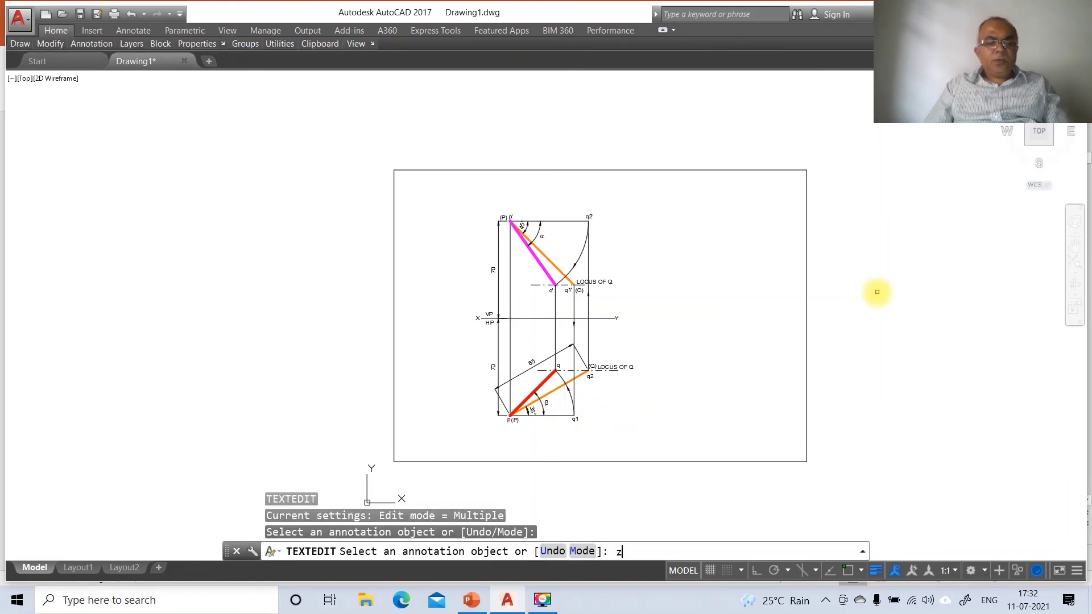
key(Return)
text(w)
key(Return)
key(Escape)
key(Escape)
key(Escape)
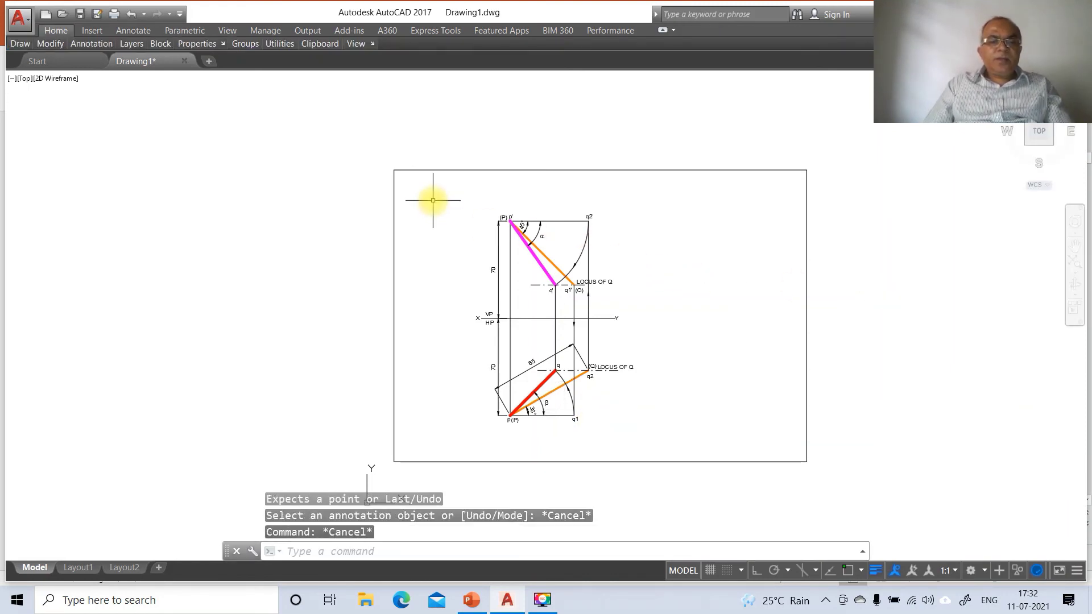
Examine both projections together, checking their point labels, angle symbols and dimensions
text(z)
key(Return)
text(w)
key(Return)
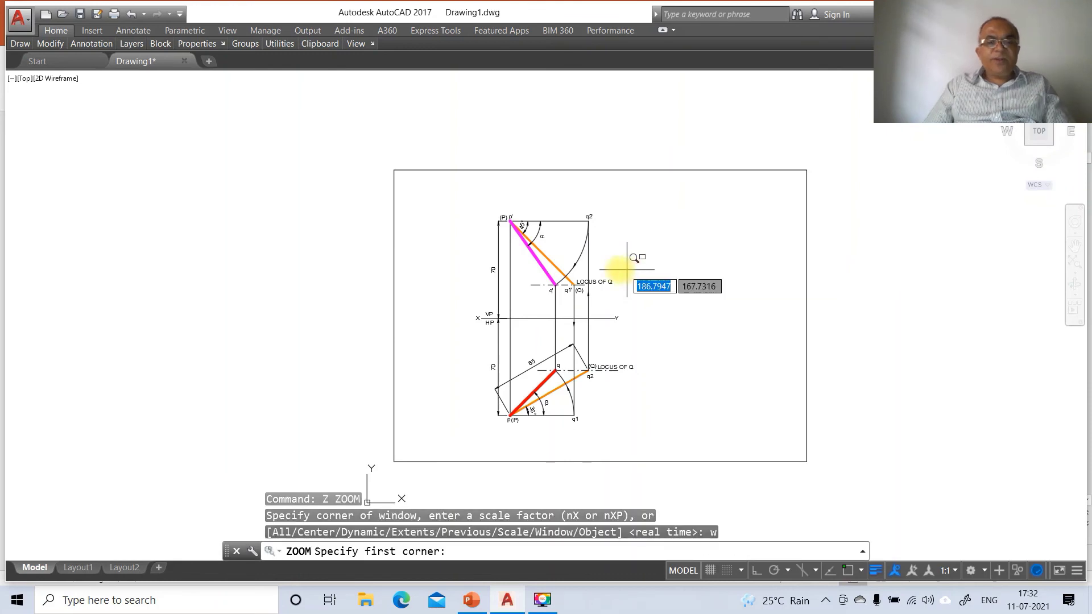
click(447, 208)
click(707, 463)
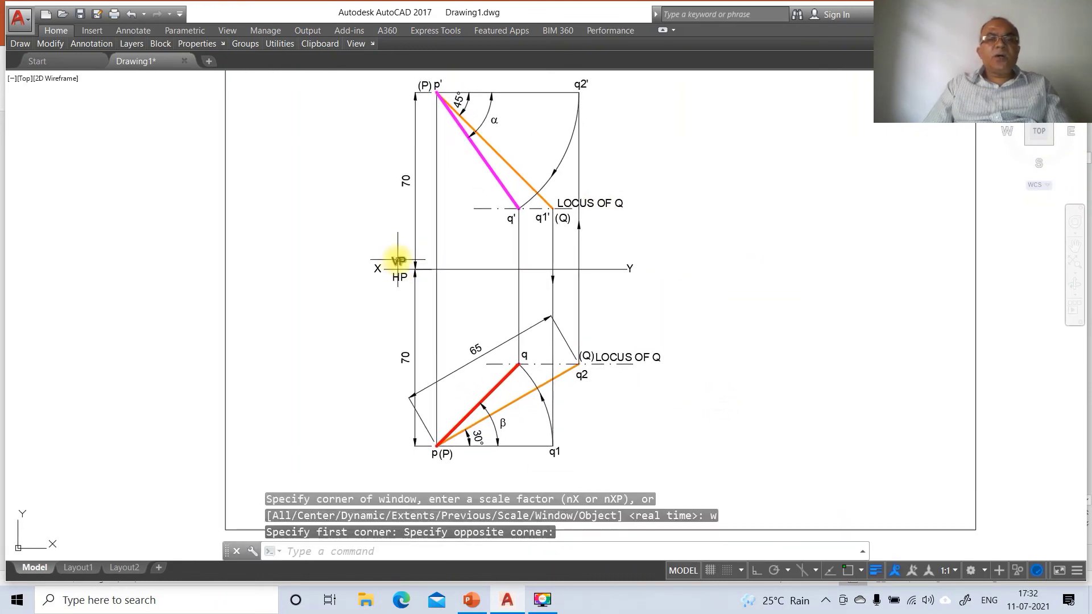
click(398, 261)
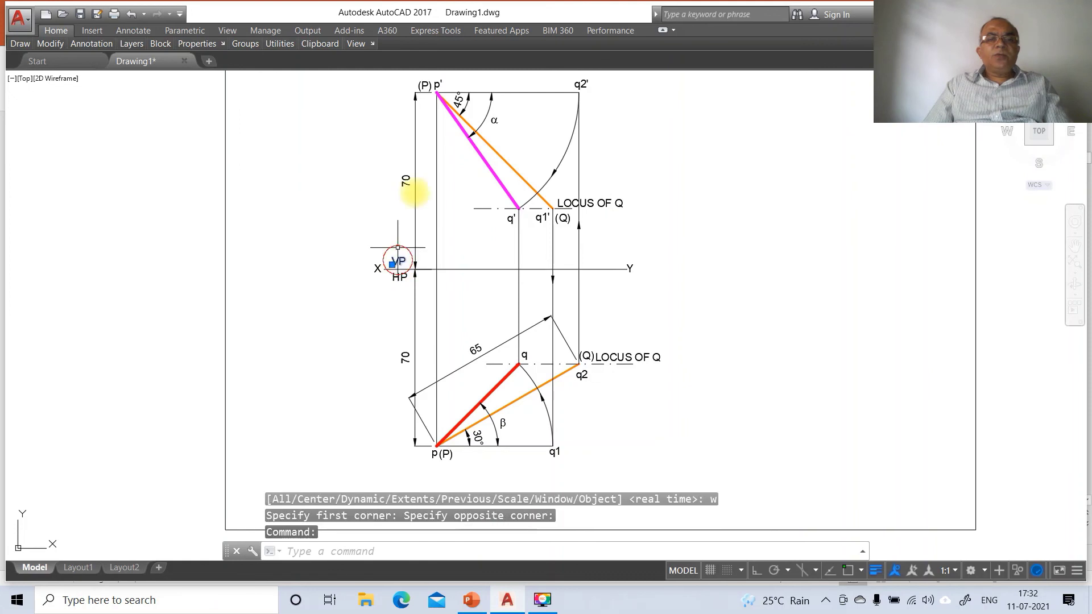
Assign the upper view's VP, p', q2', q1', q' and LOCUS OF Q labels to the FV layer
click(438, 85)
click(581, 83)
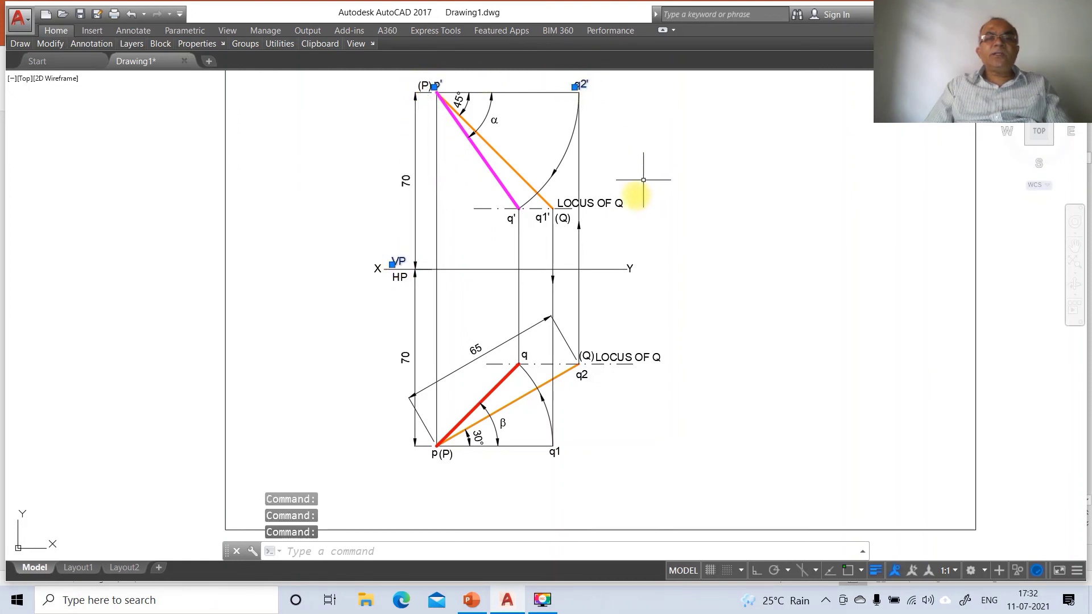
click(540, 219)
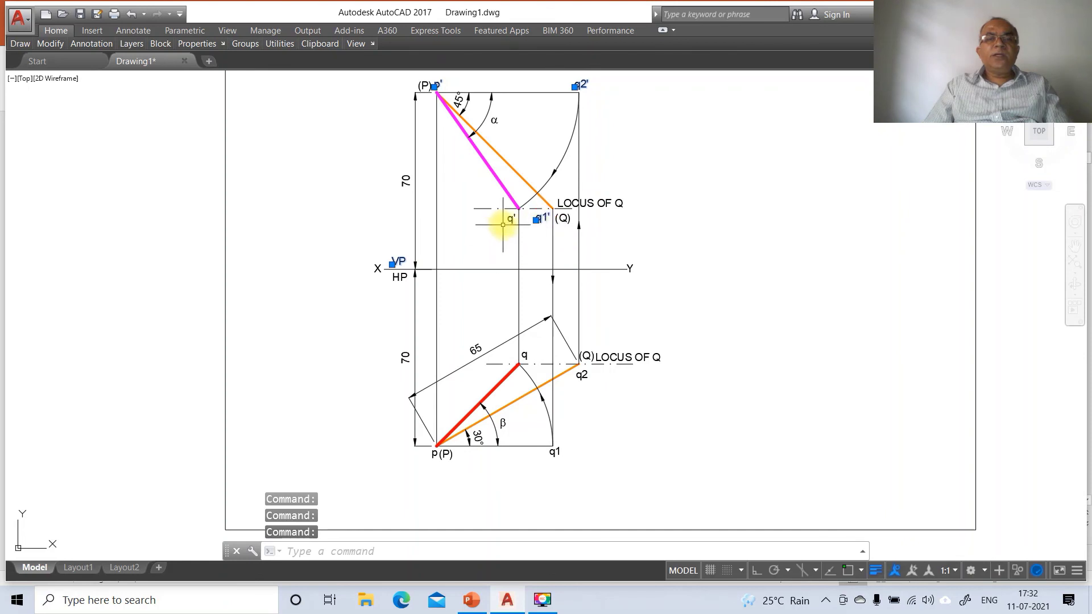
click(619, 208)
text(ch)
key(Return)
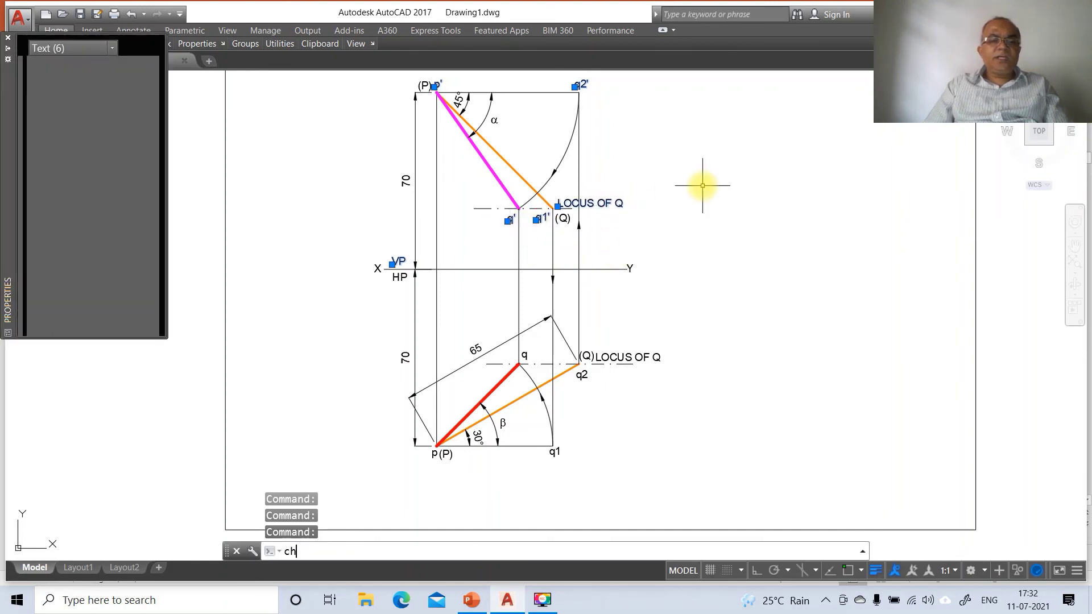
click(142, 90)
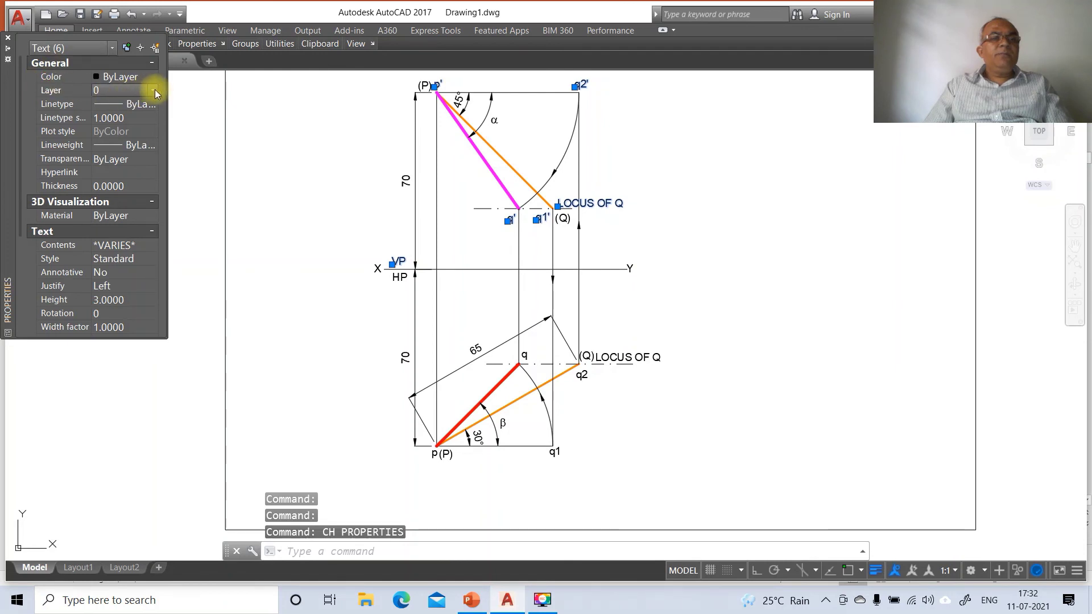
click(153, 90)
click(120, 129)
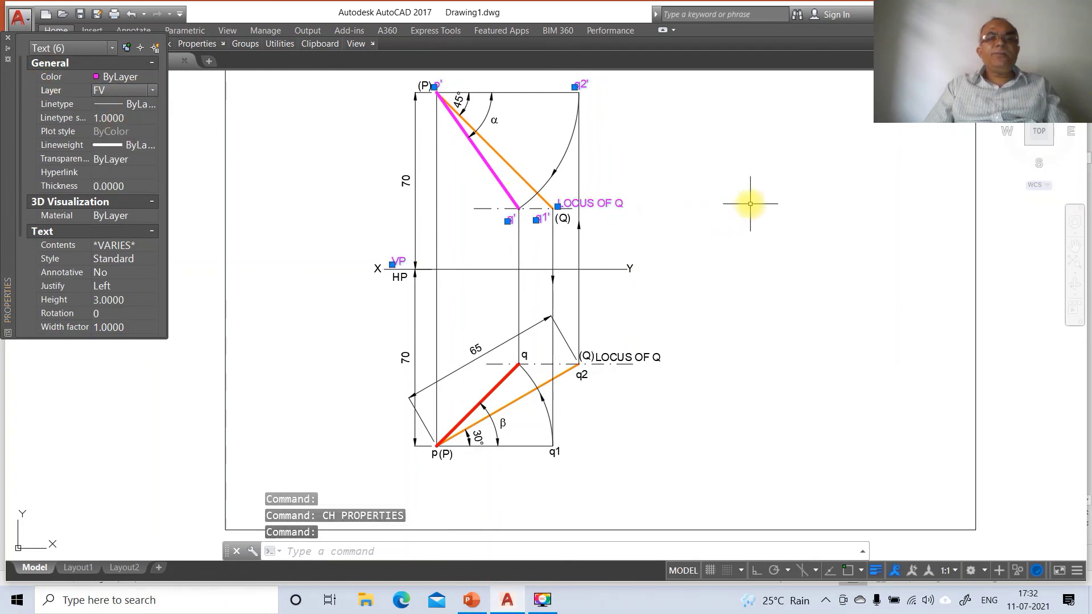
key(Escape)
key(Escape)
key(Escape)
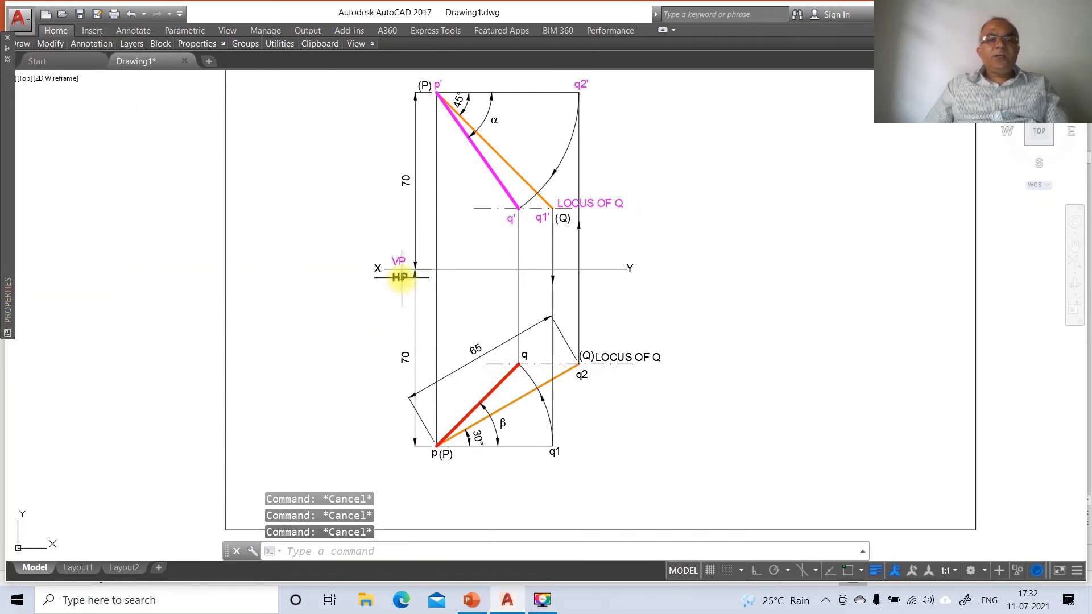
Assign the lower view's HP, p, q1, q2, q and LOCUS OF Q labels to the TV layer
click(434, 454)
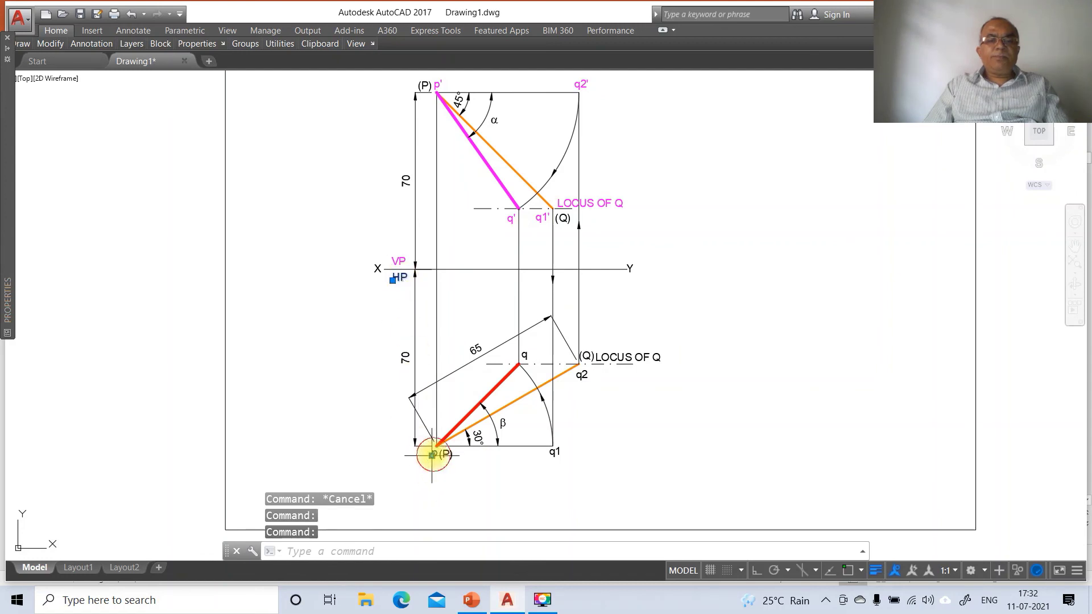
click(554, 453)
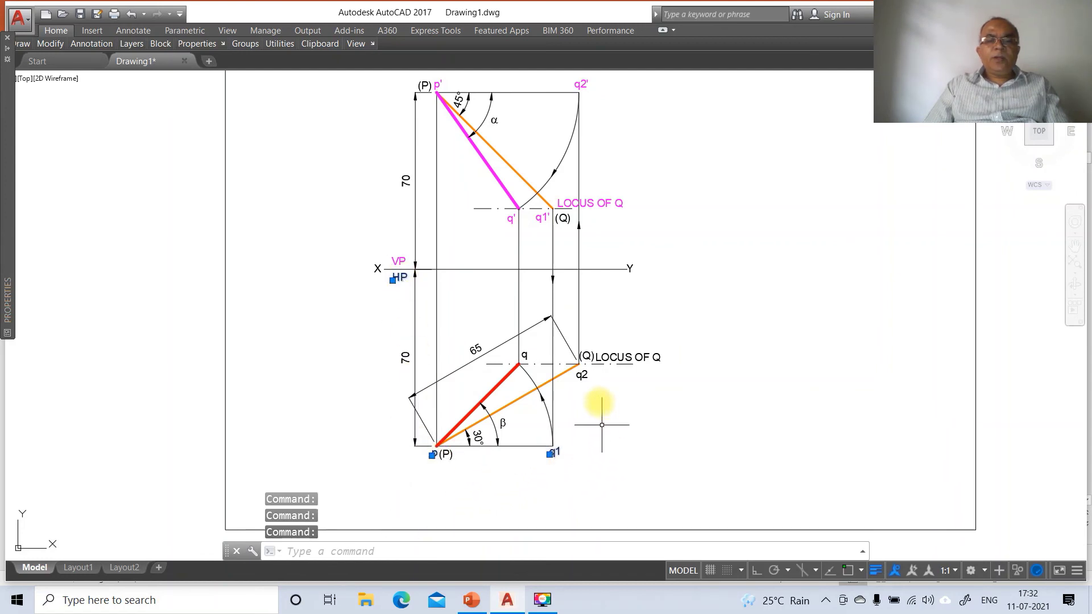
click(615, 359)
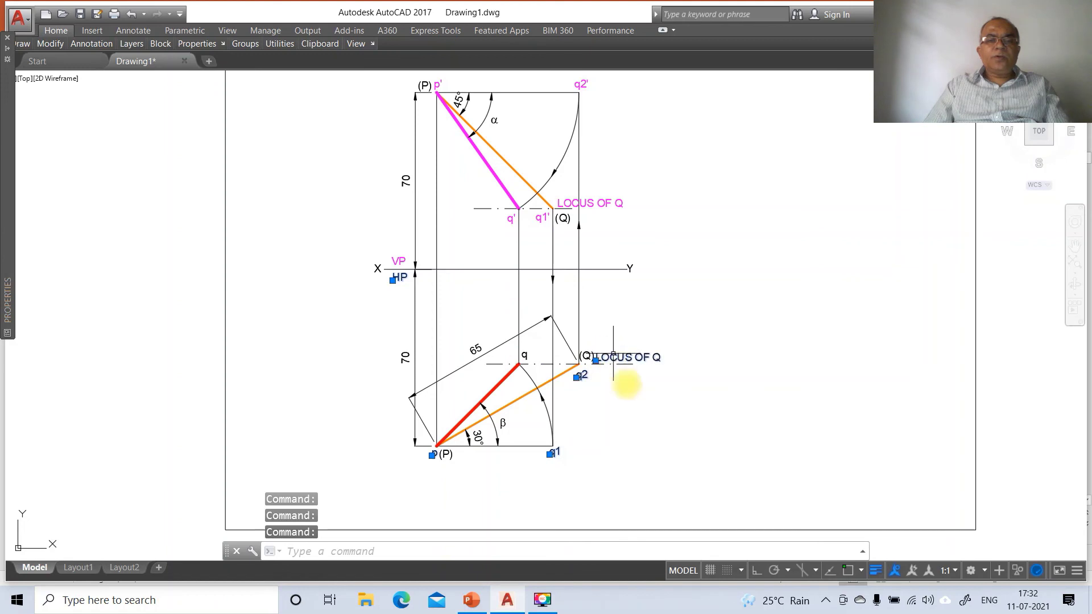
click(527, 358)
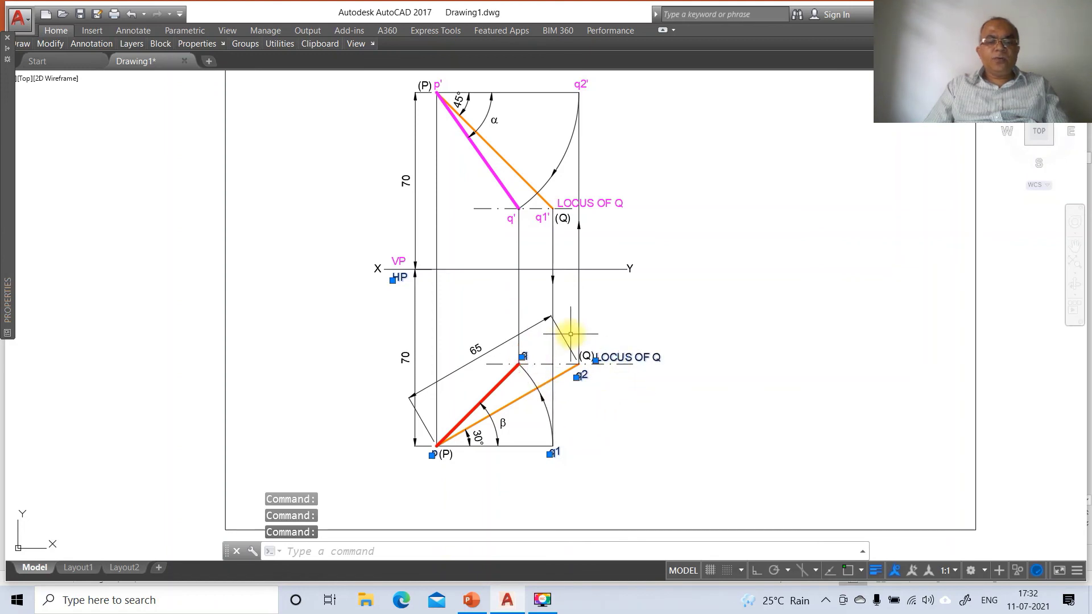
text(ch)
key(Return)
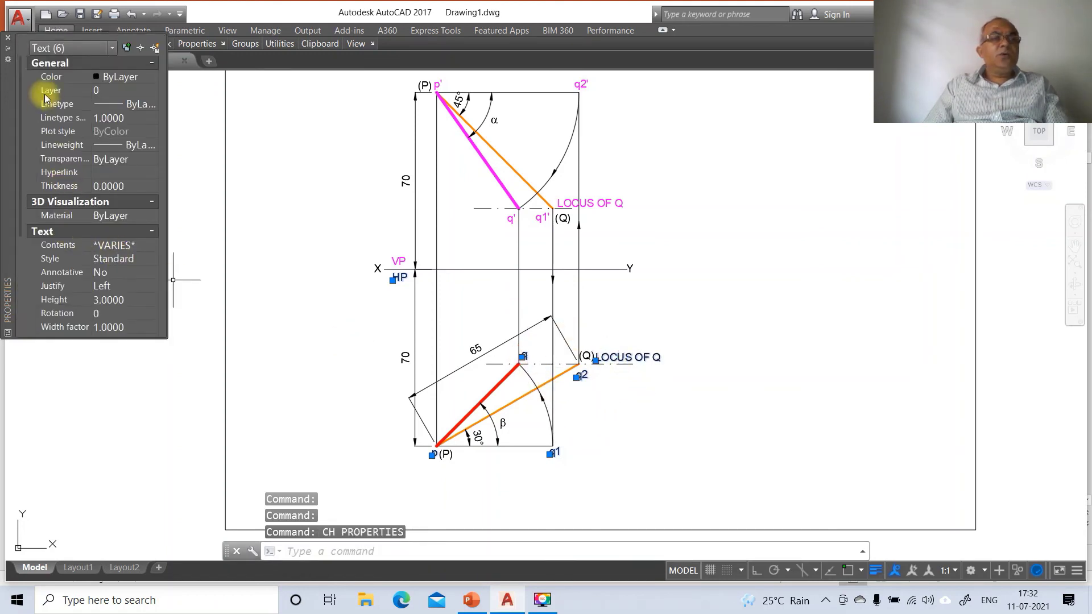
click(152, 93)
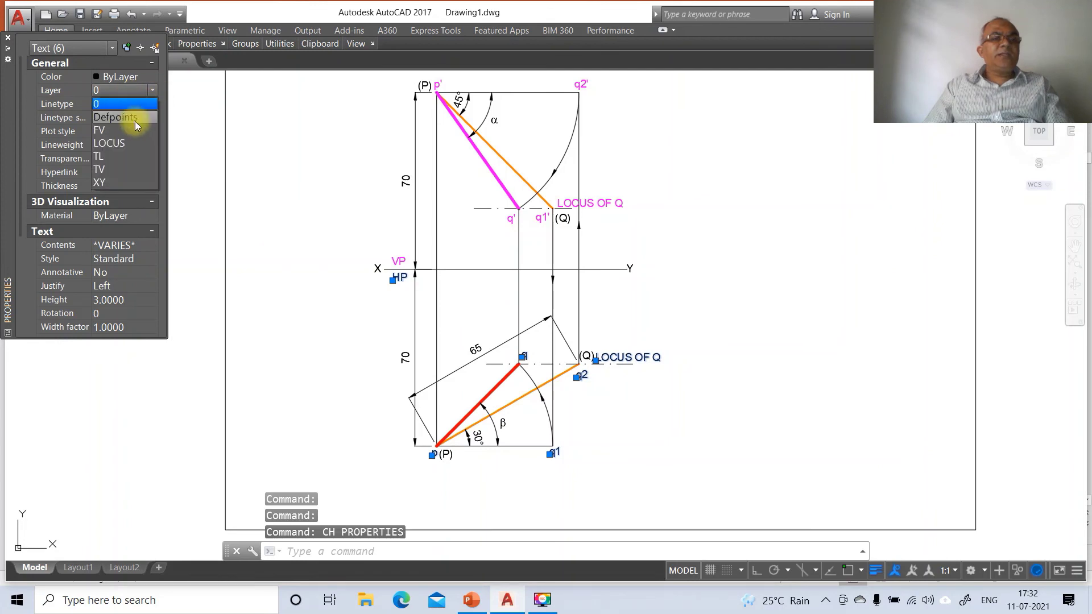
click(117, 164)
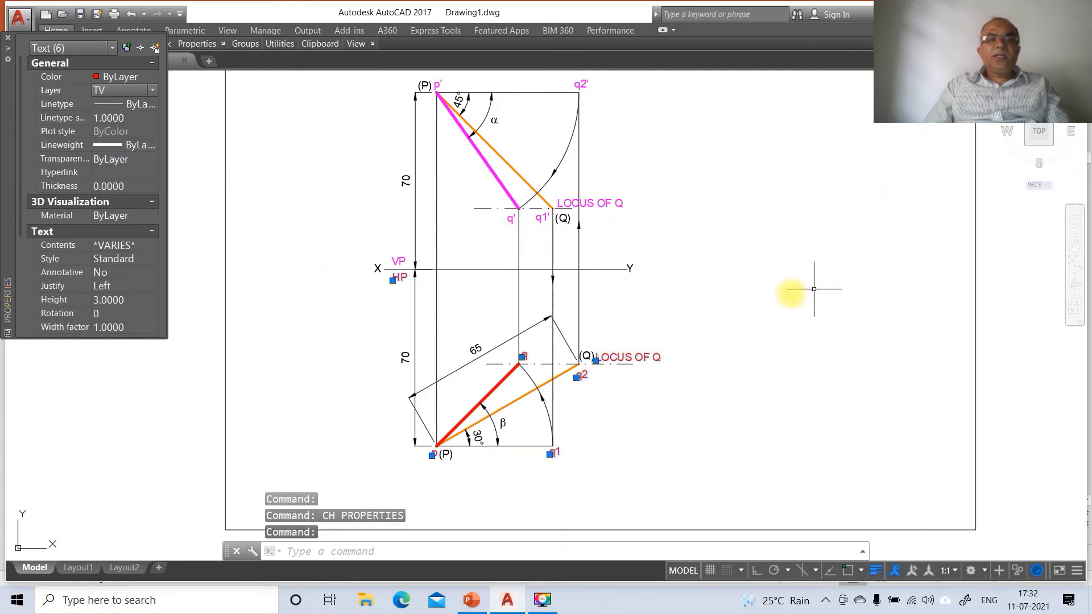
key(Escape)
key(Escape)
Set the colour of all four bracketed (P) and (Q) labels in both views to Blue
click(426, 86)
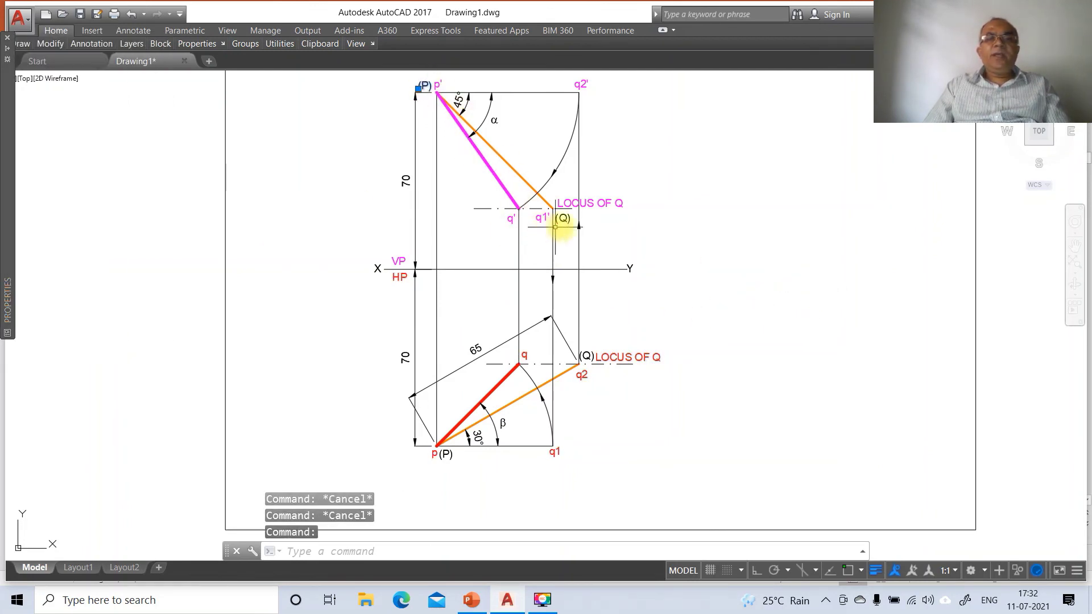
click(567, 219)
click(585, 356)
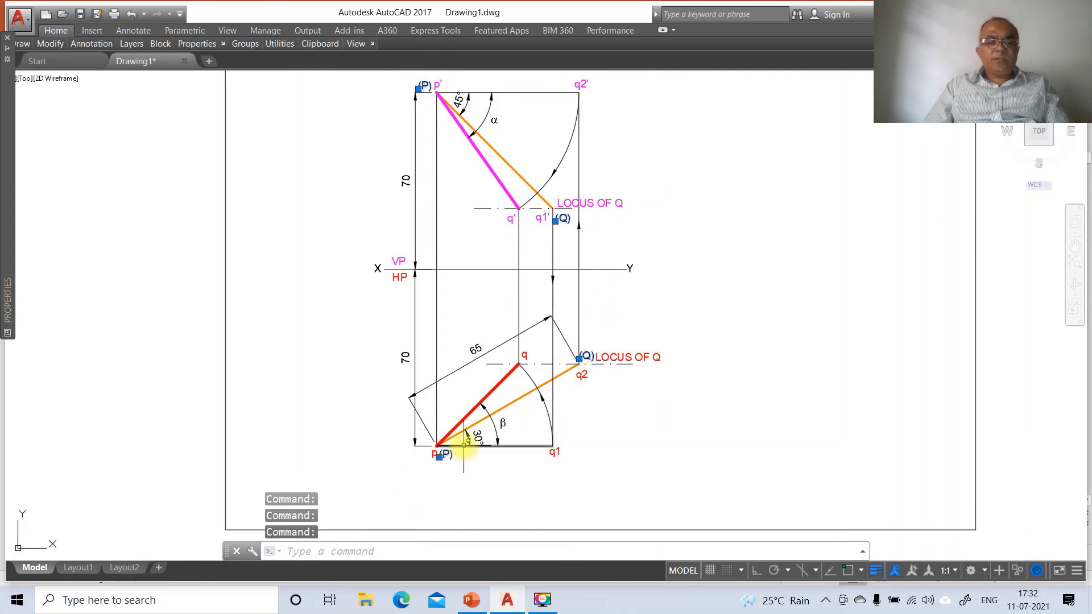
text(ch)
key(Return)
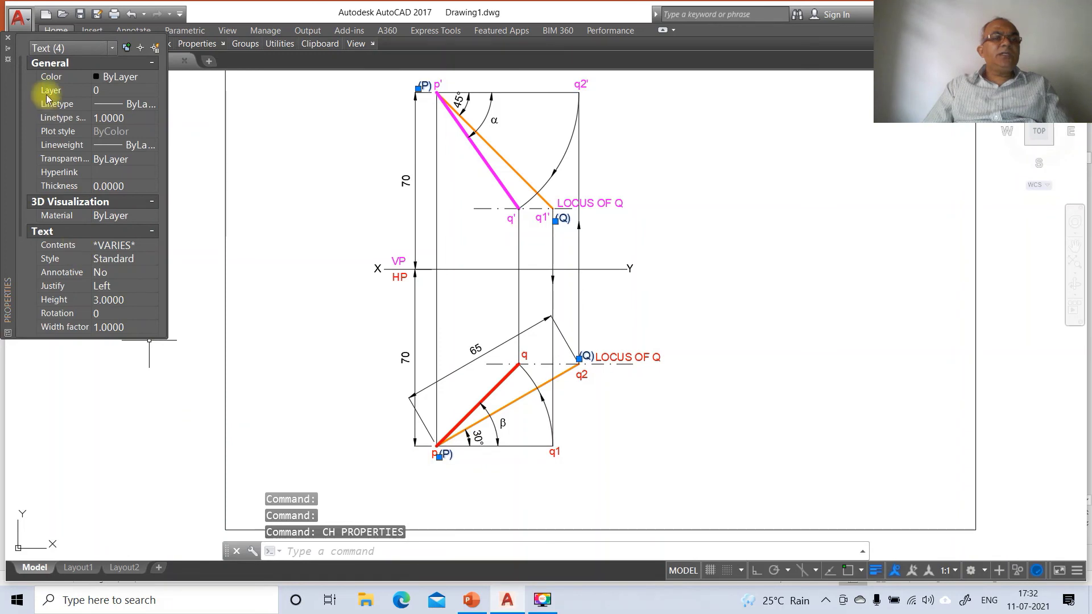
click(152, 76)
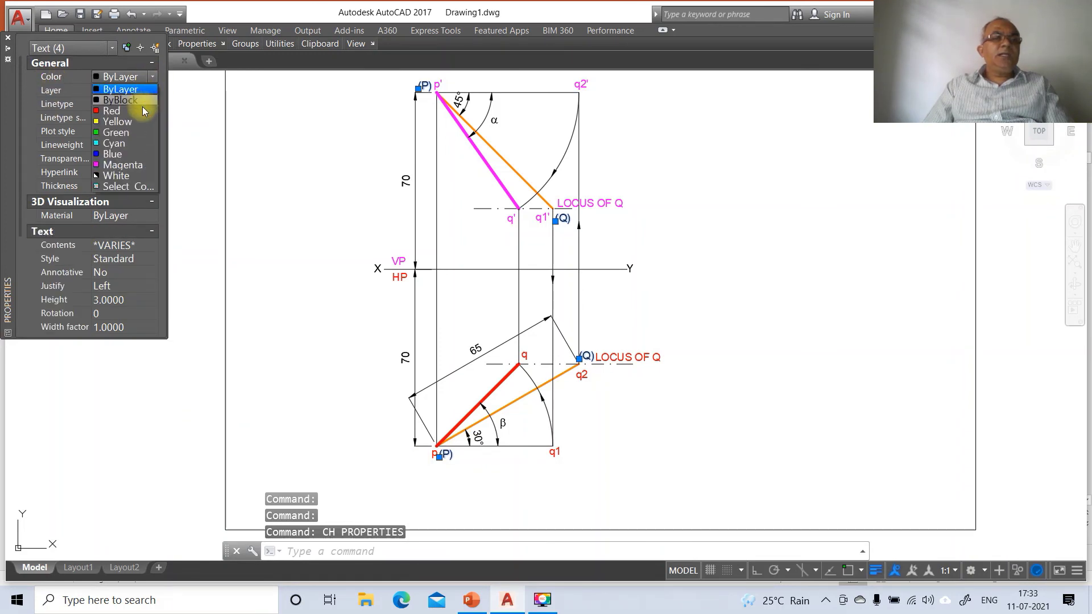
click(117, 152)
key(Escape)
key(Escape)
key(Escape)
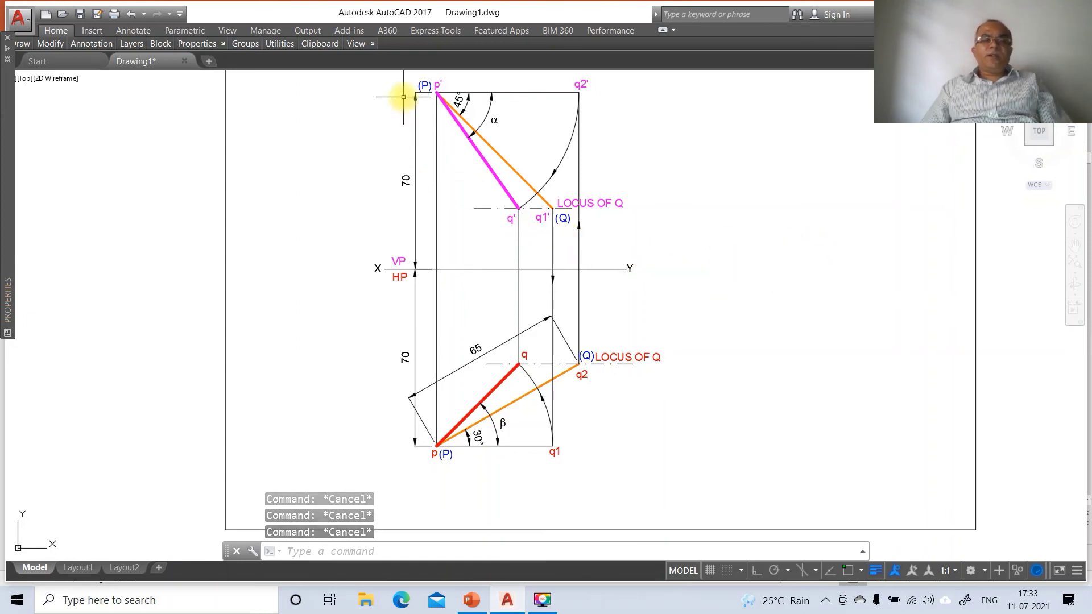
Restore the previous full-sheet view of the drawing and switch to PowerPoint to check it against the problem 42 slide
click(563, 218)
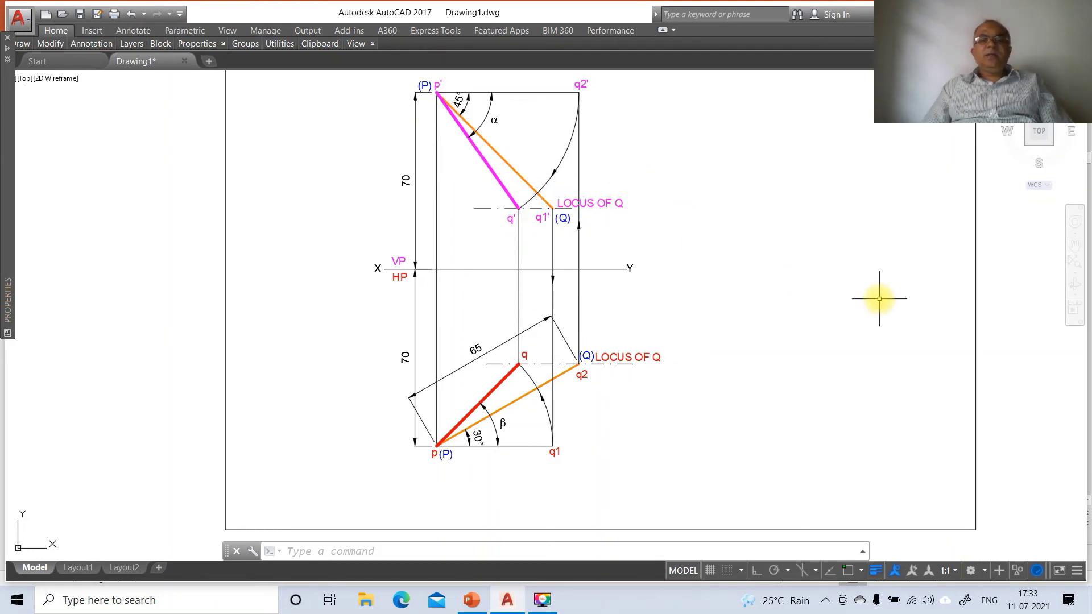
text(z)
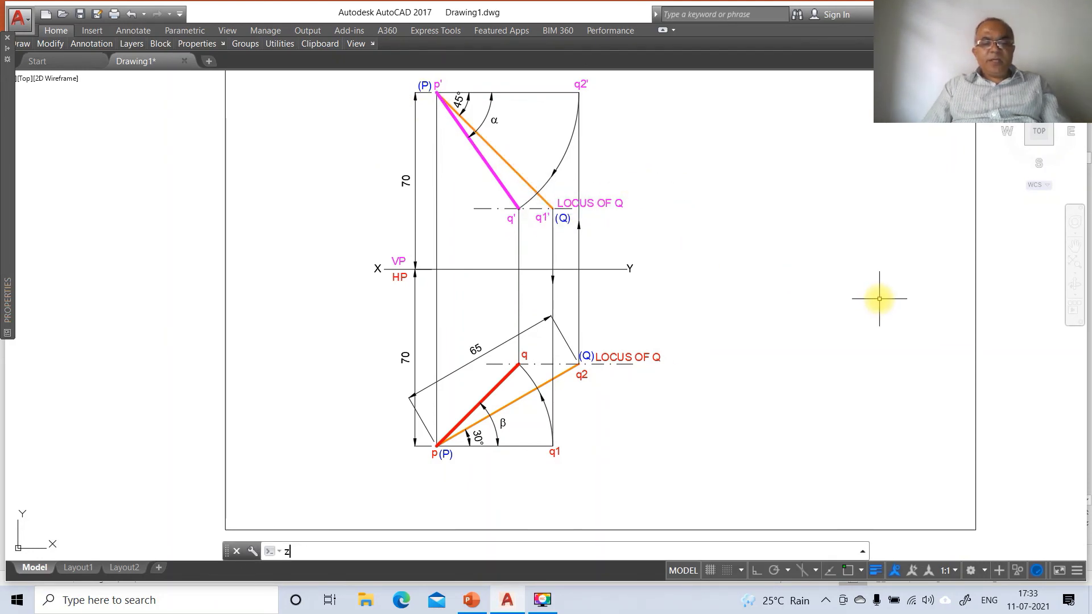
key(Return)
text(p)
key(Return)
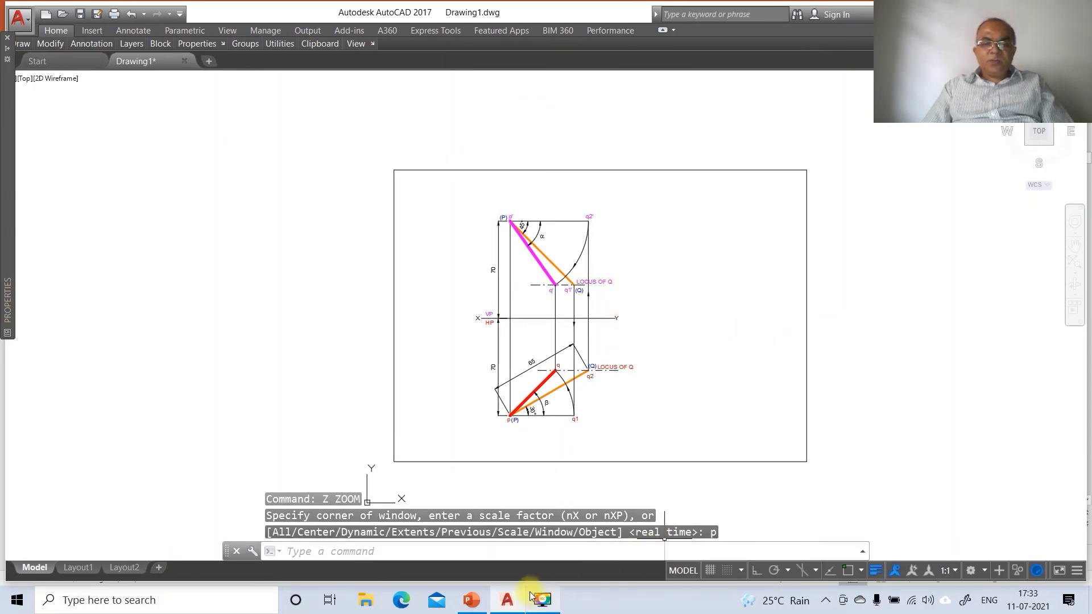
click(472, 600)
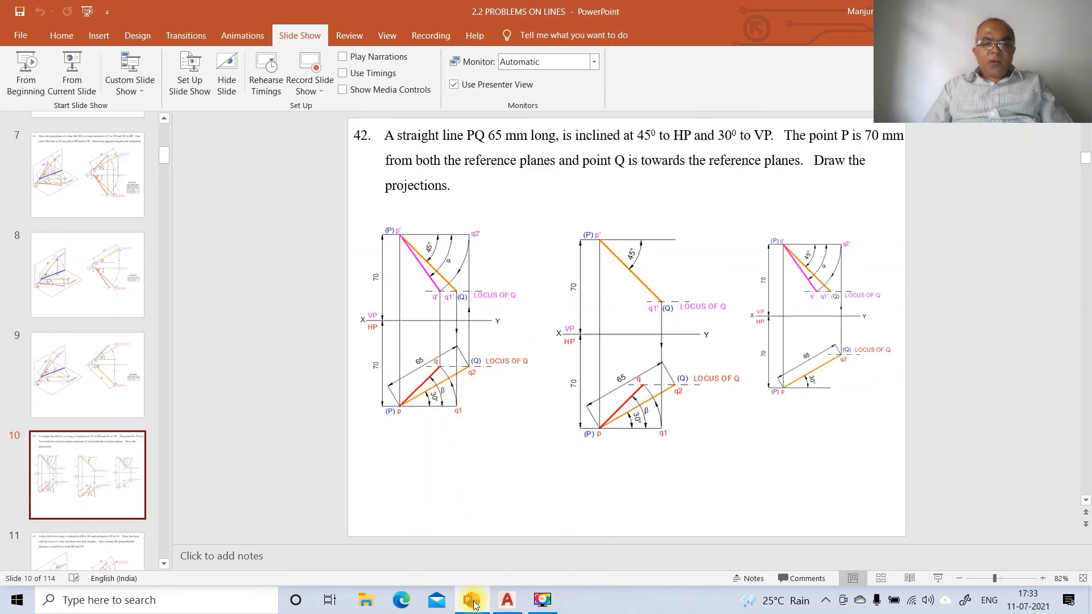
Return to AutoCAD and examine the finished projections of line PQ up close with their coloured labels
click(507, 600)
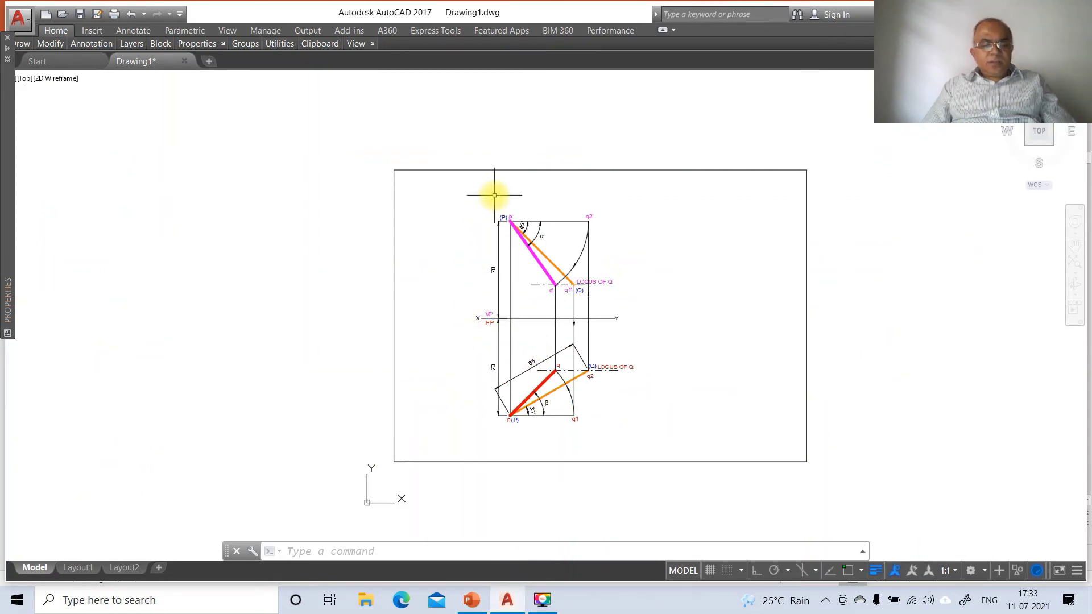
text(z)
key(Return)
text(w)
key(Return)
click(453, 198)
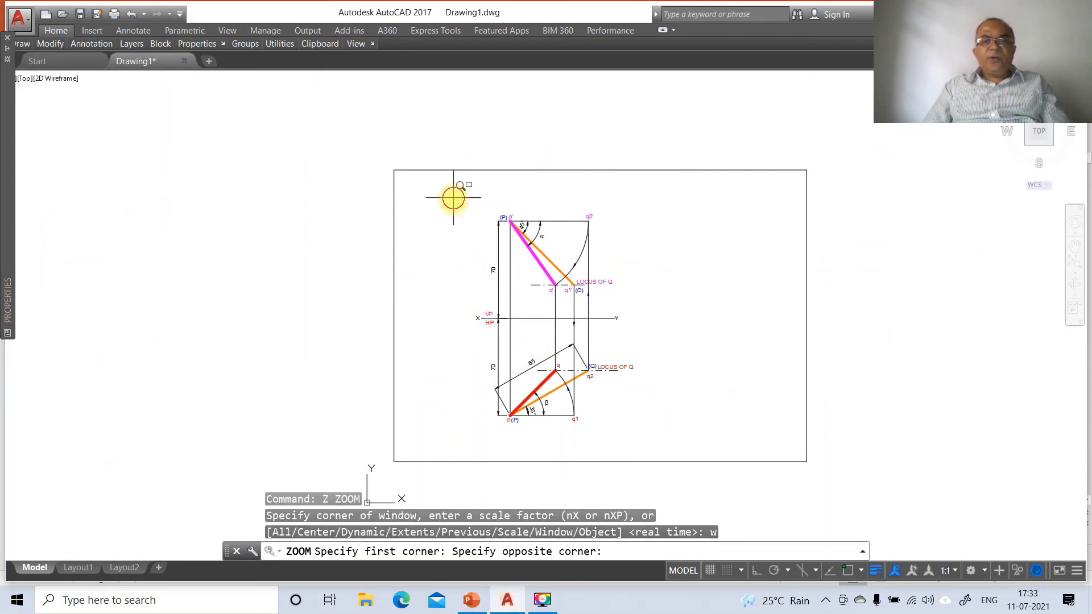
click(665, 465)
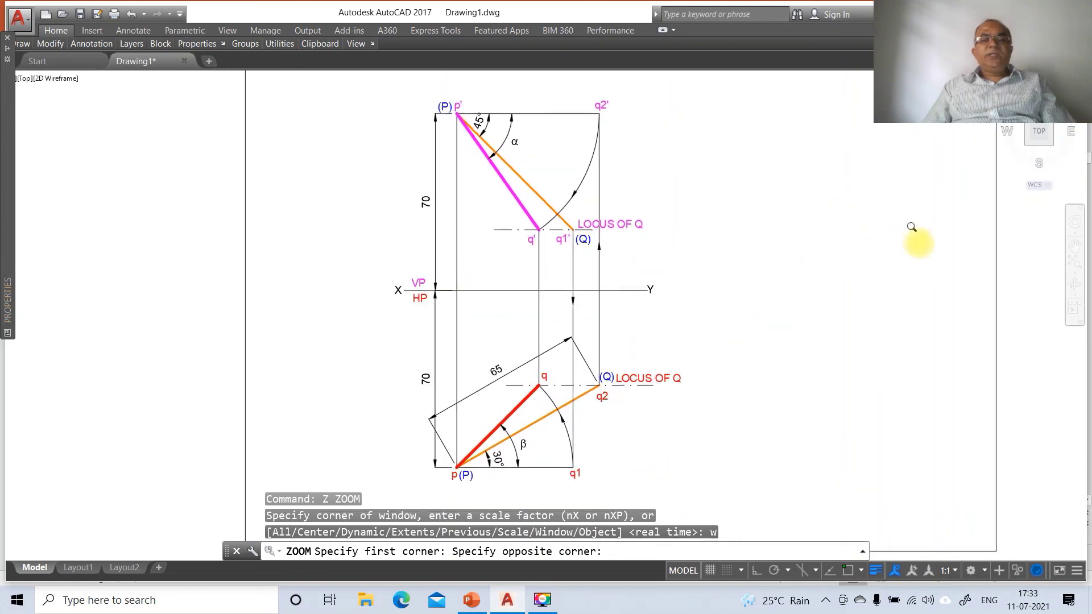